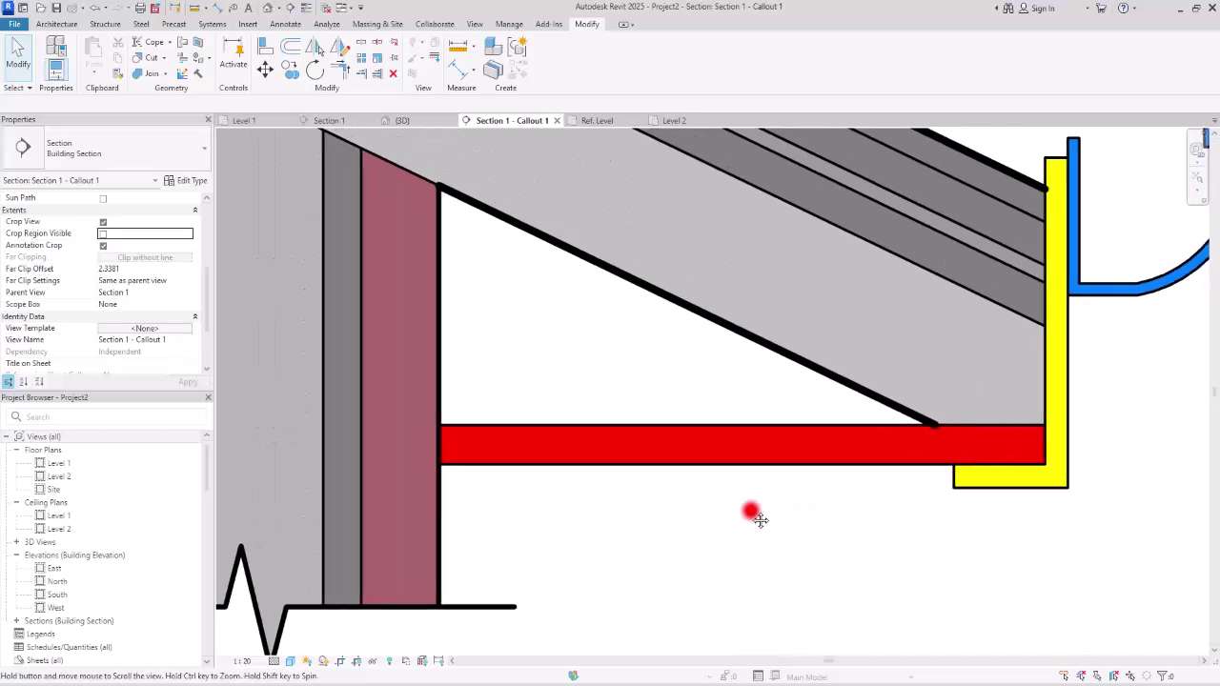
Step: Examine the finished eaves detail, looking at the roof soffit, fascia and gutter where they meet the roof edge
left_click(720, 463)
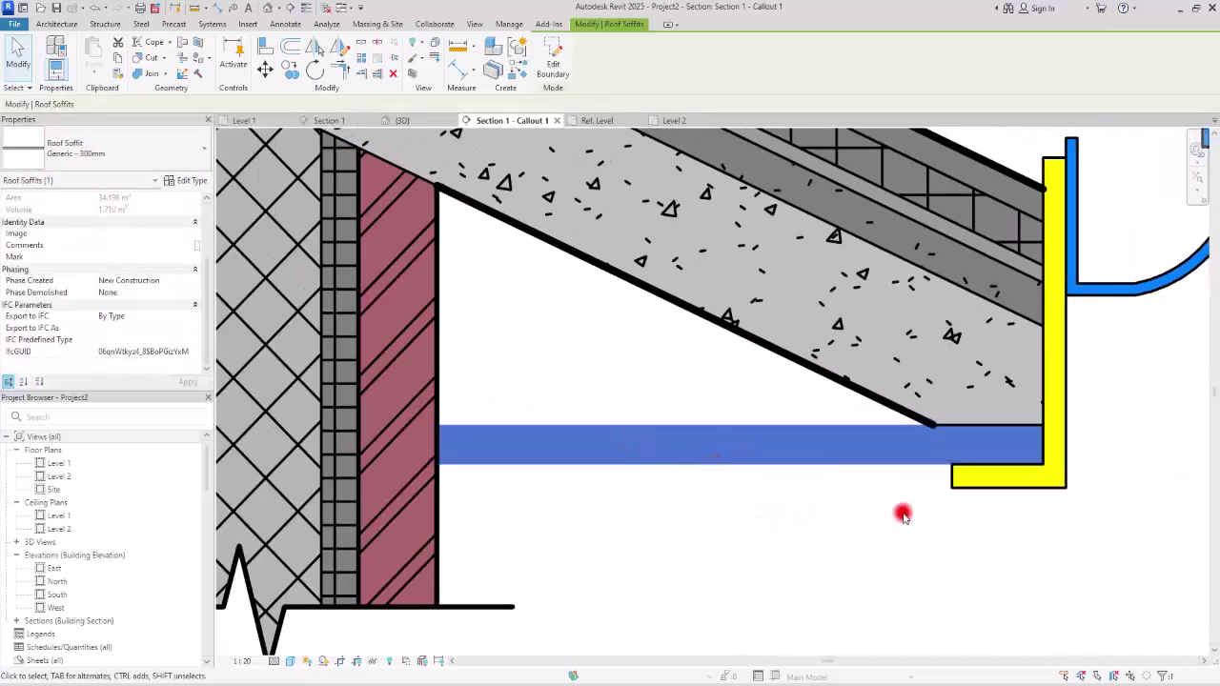
middle_click_drag(899, 510, 444, 619)
left_click(619, 509)
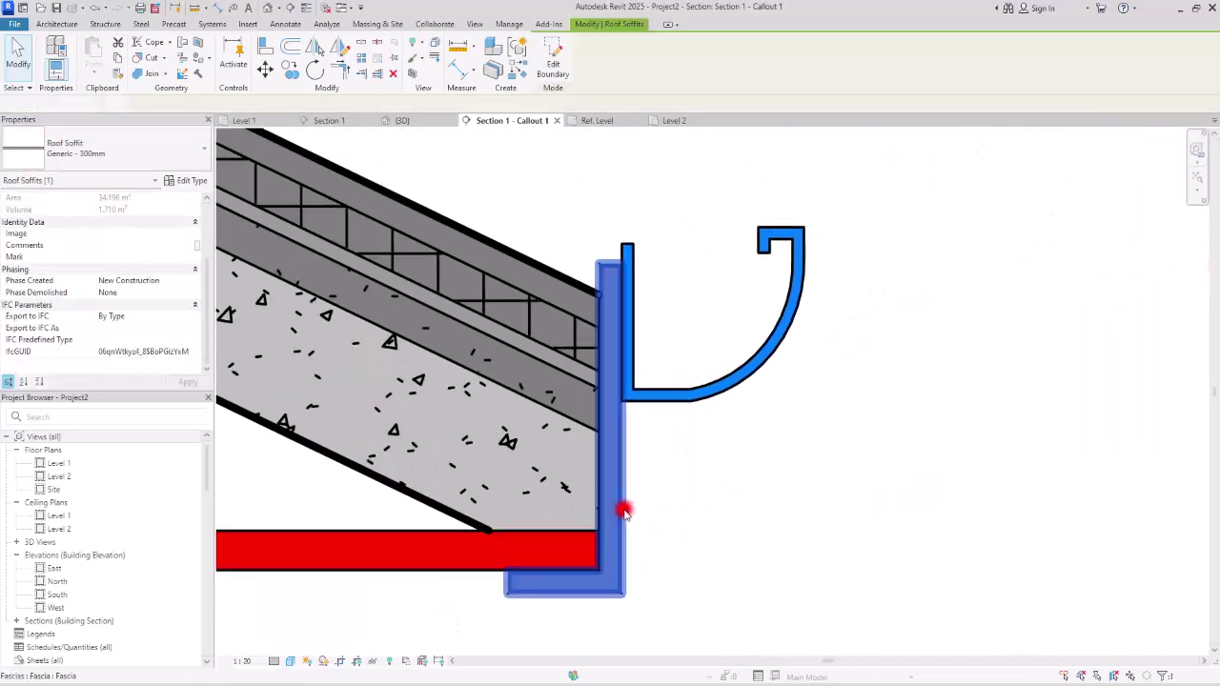
left_click(845, 463)
left_click(776, 349)
left_click(675, 420)
scroll(795, 416, "down", 5)
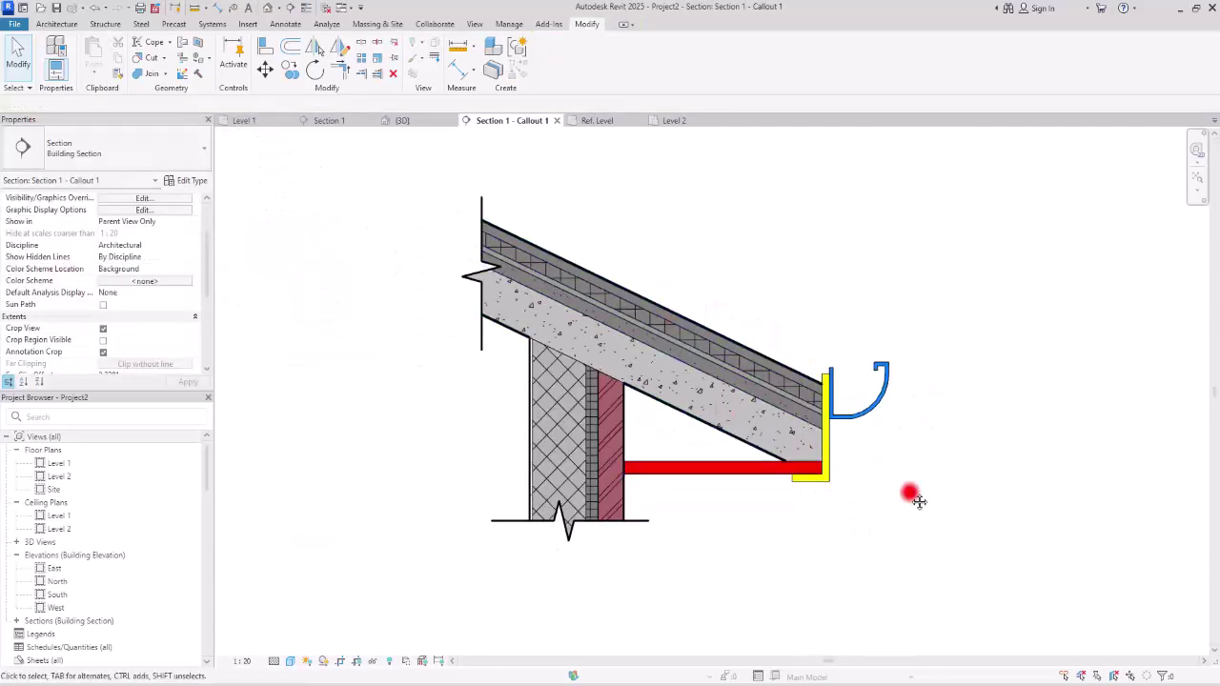
scroll(887, 481, "up", 4)
scroll(770, 449, "up", 2)
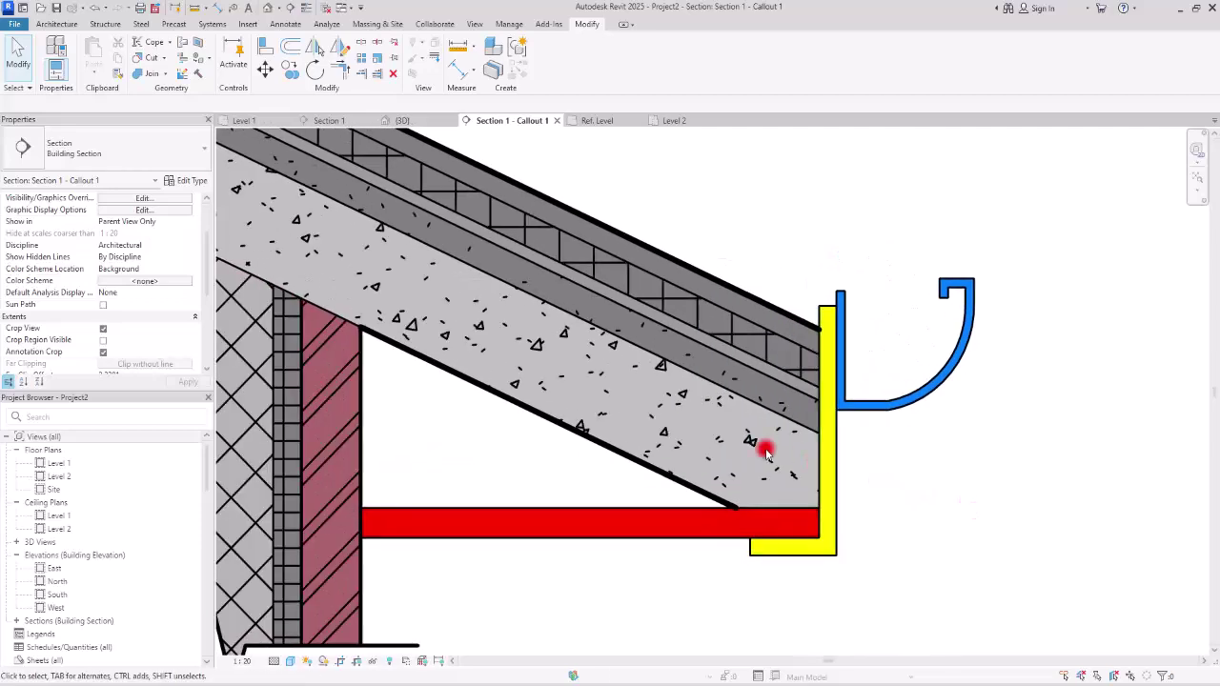
scroll(479, 416, "up", 3)
scroll(463, 428, "down", 1)
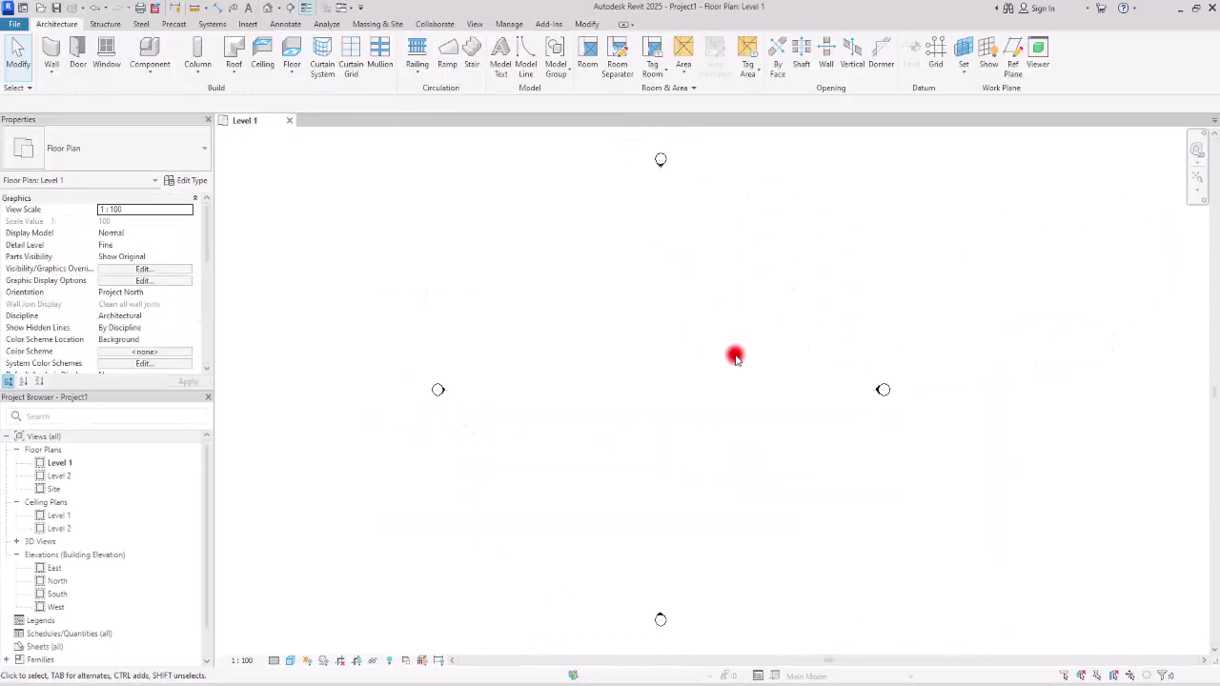
Step: Draw a closed rectangle of Generic - 200mm walls about 14.8 by 8.8 m between the elevation markers in the Level 1 plan
left_click(39, 46)
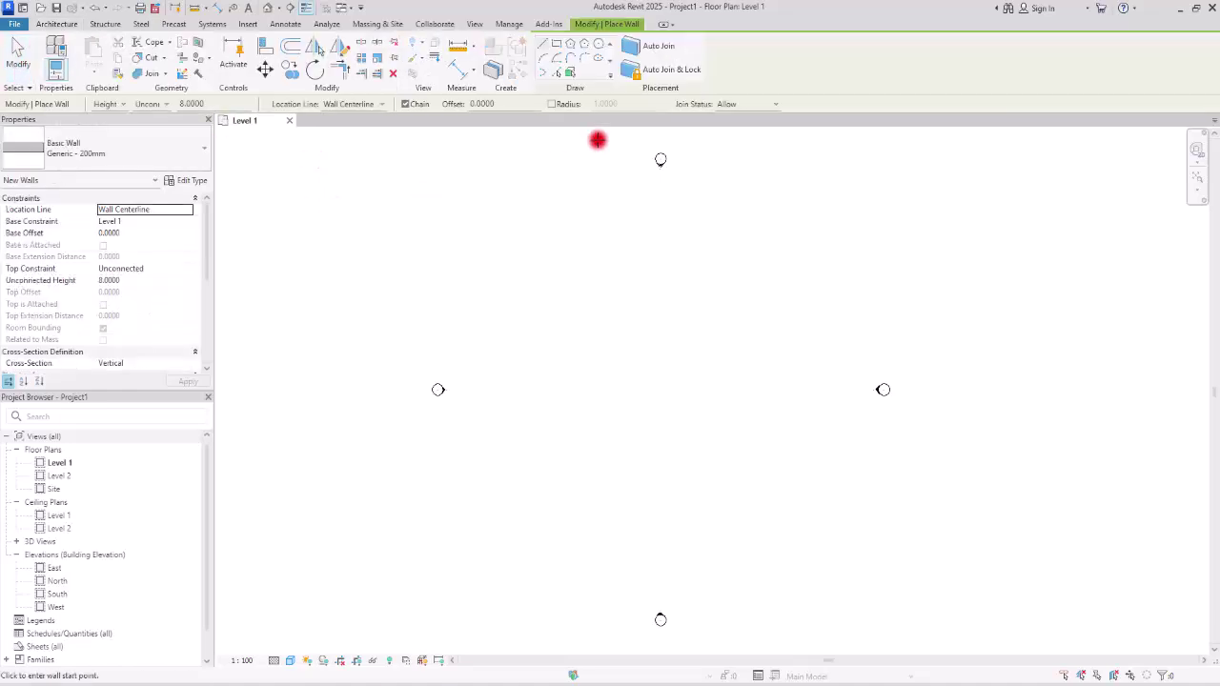
left_click(558, 45)
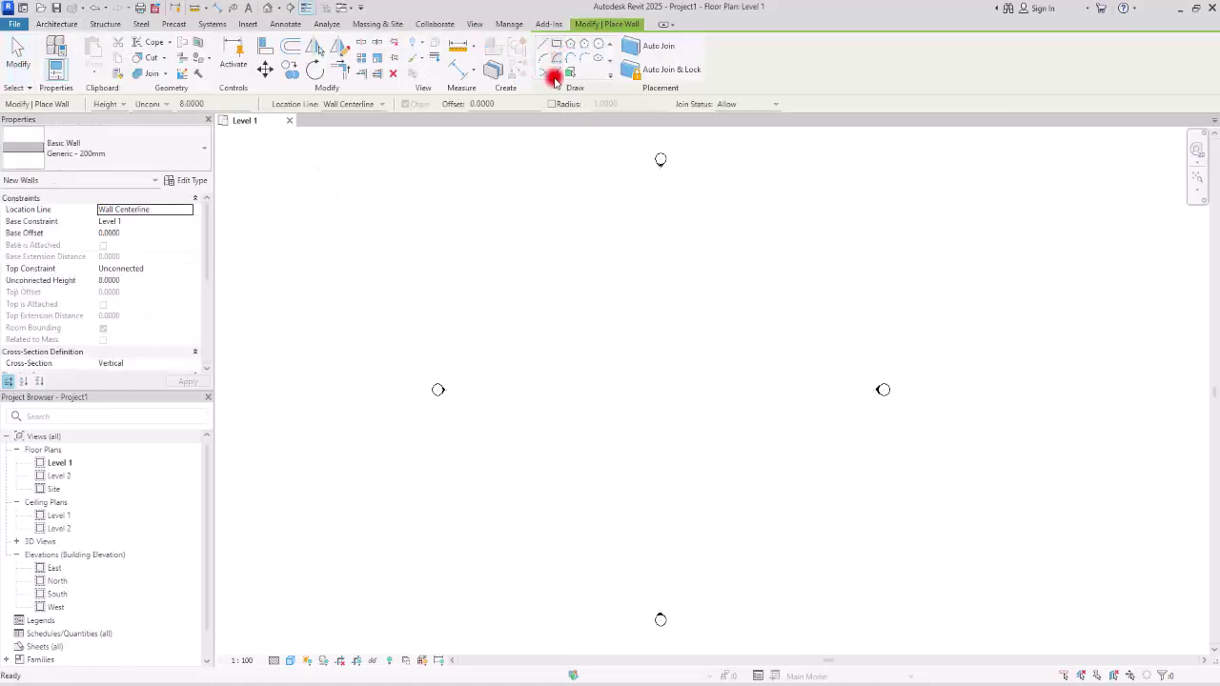
left_click(560, 334)
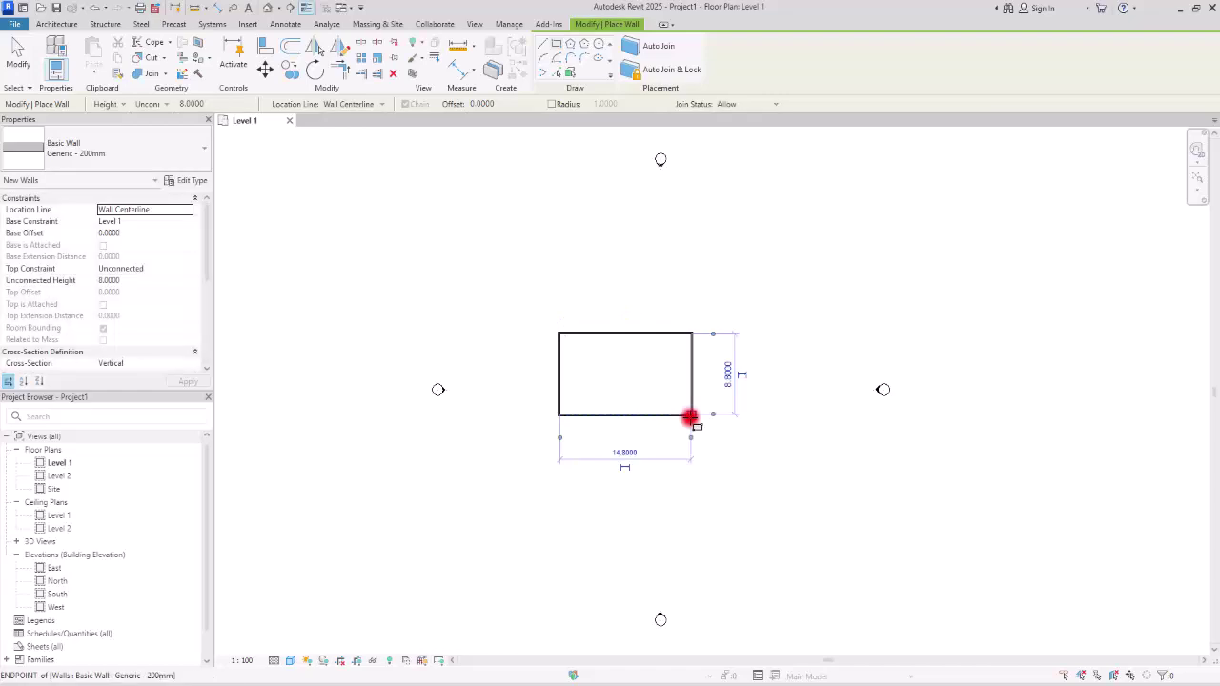
left_click(691, 416)
key("Escape")
key("Escape")
Step: Set the top constraint of all four walls to Level 2
left_click_drag(509, 282, 731, 455)
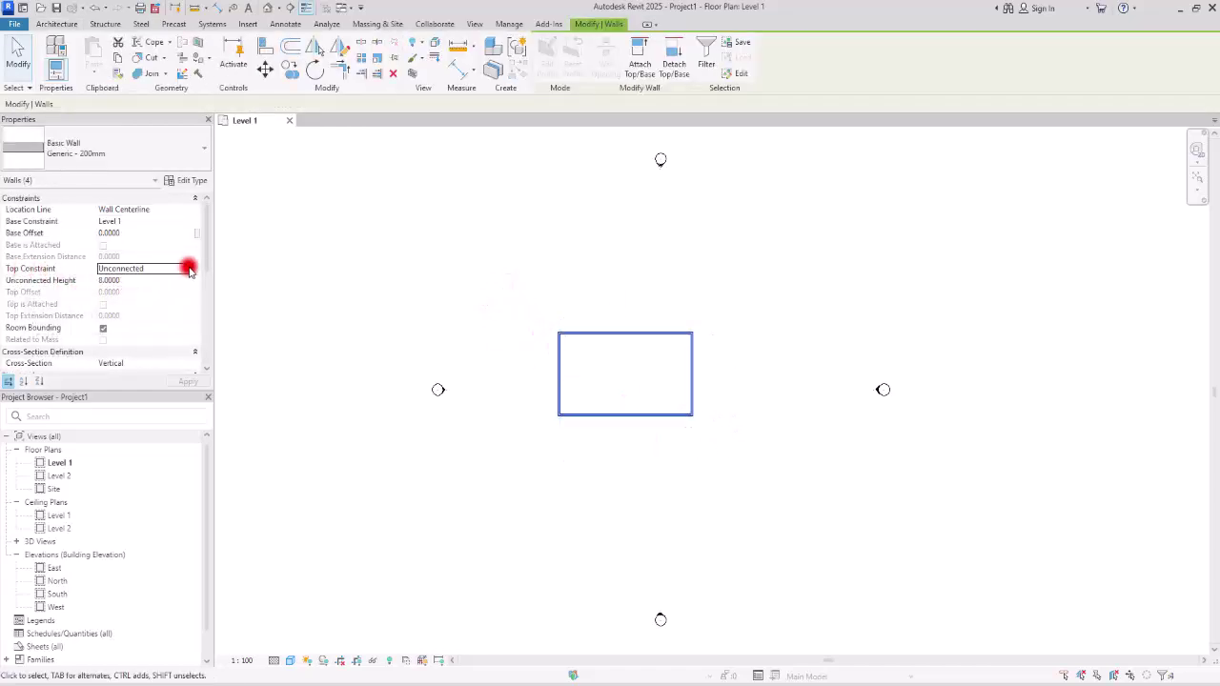
left_click(188, 270)
left_click(142, 297)
left_click(553, 333)
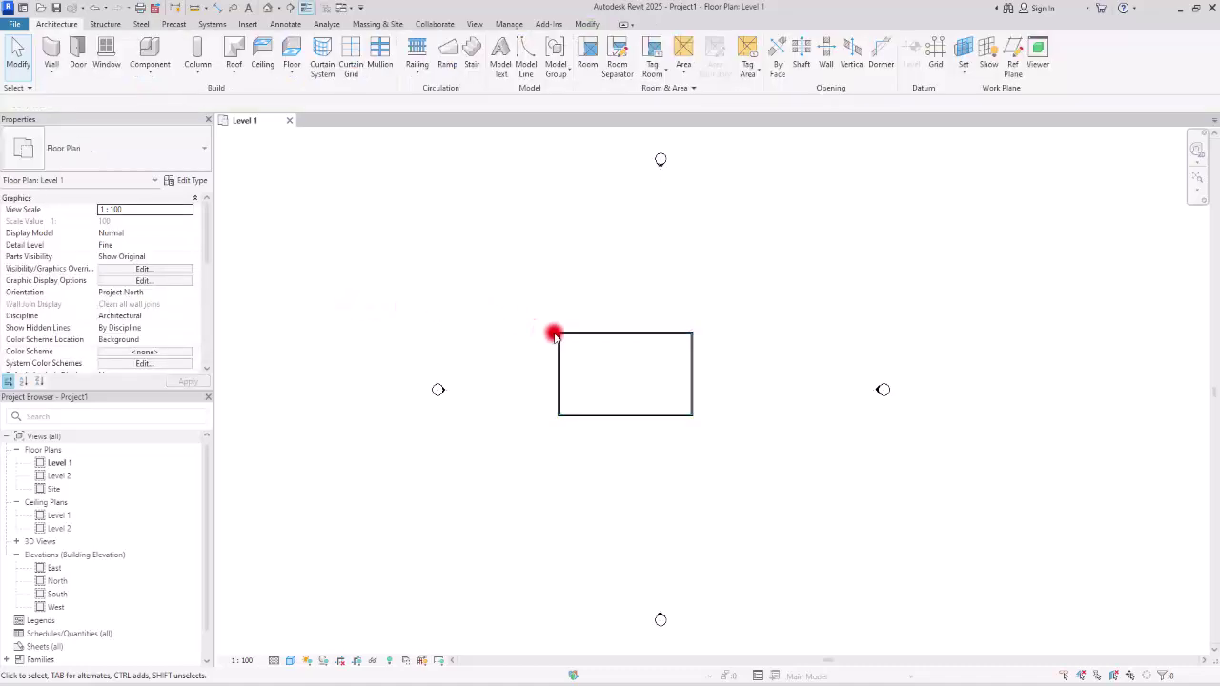
Step: Create a sloped footprint roof on Level 2 by picking the four walls with an overhang of 1, and view it in 3D
scroll(654, 373, "up", 4)
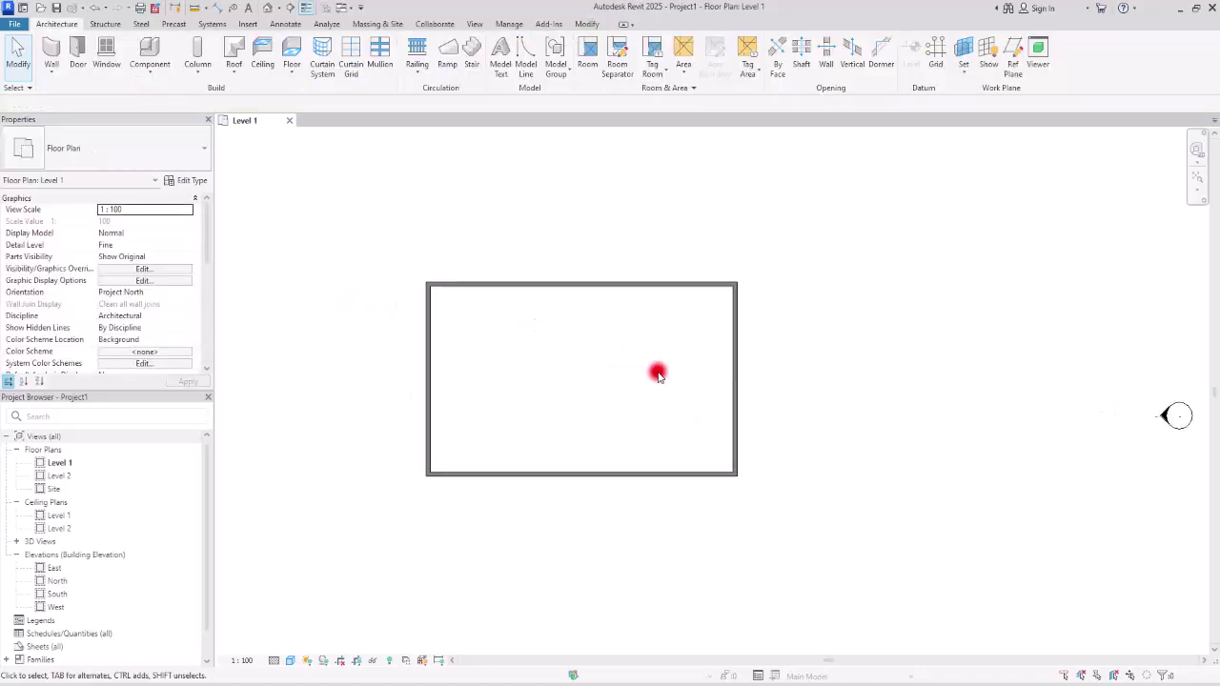
left_click(231, 69)
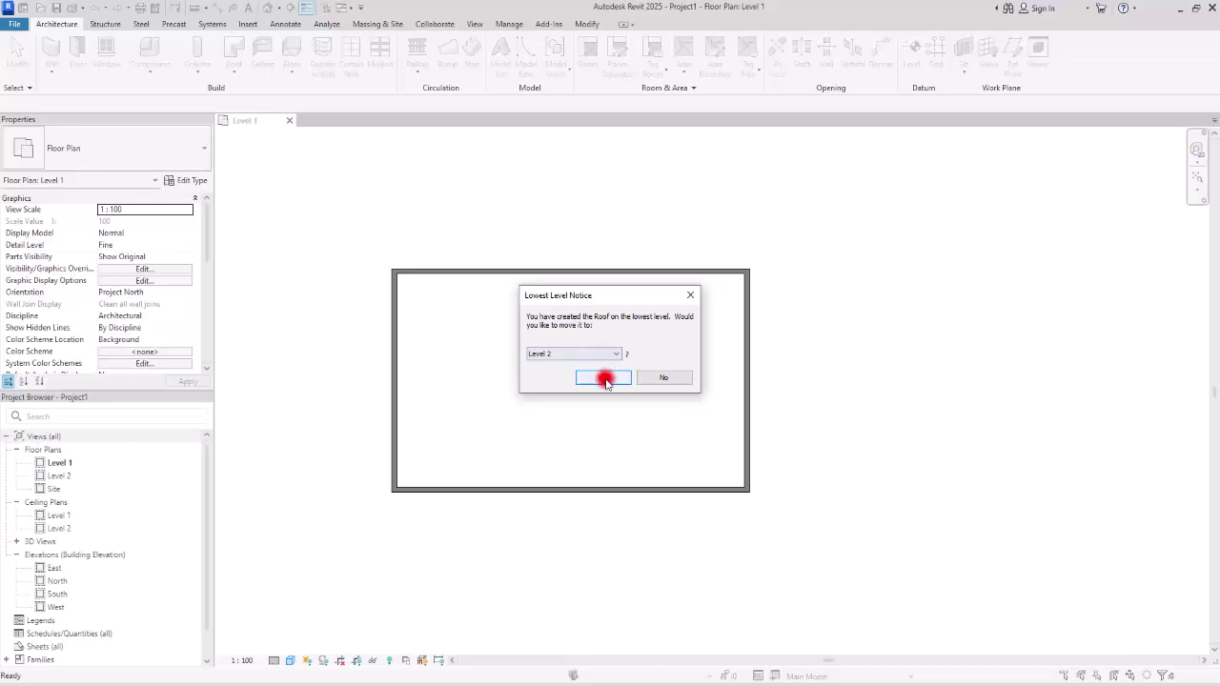
left_click(604, 378)
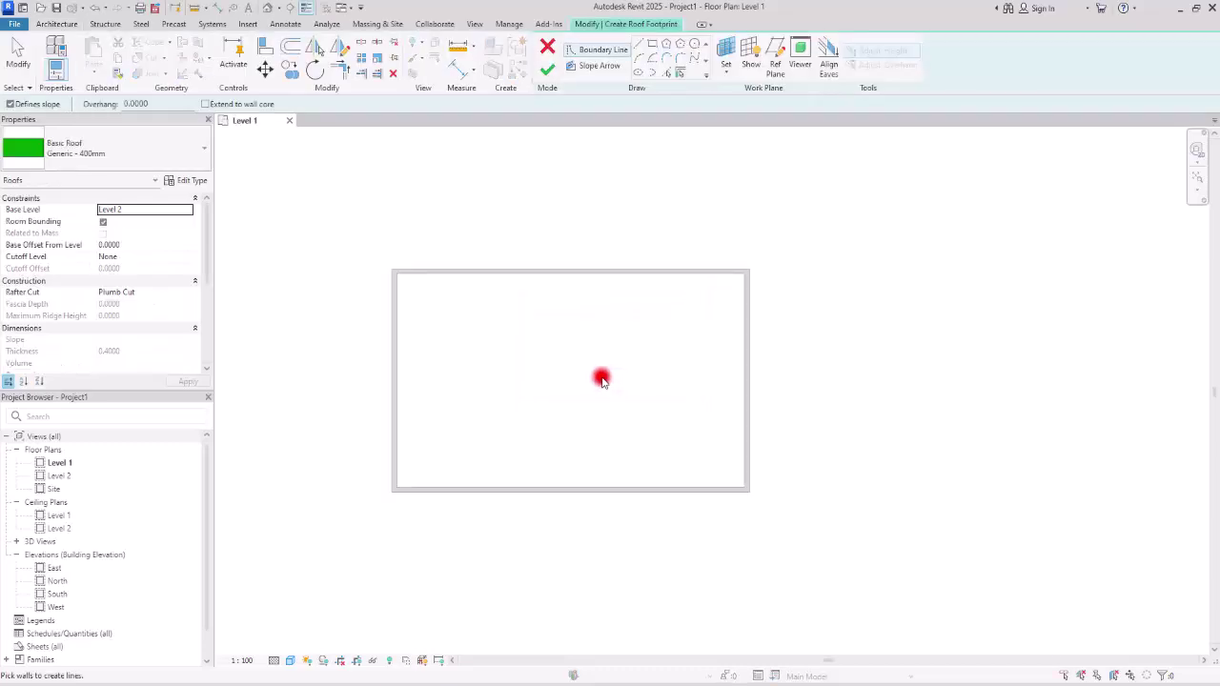
left_click(679, 74)
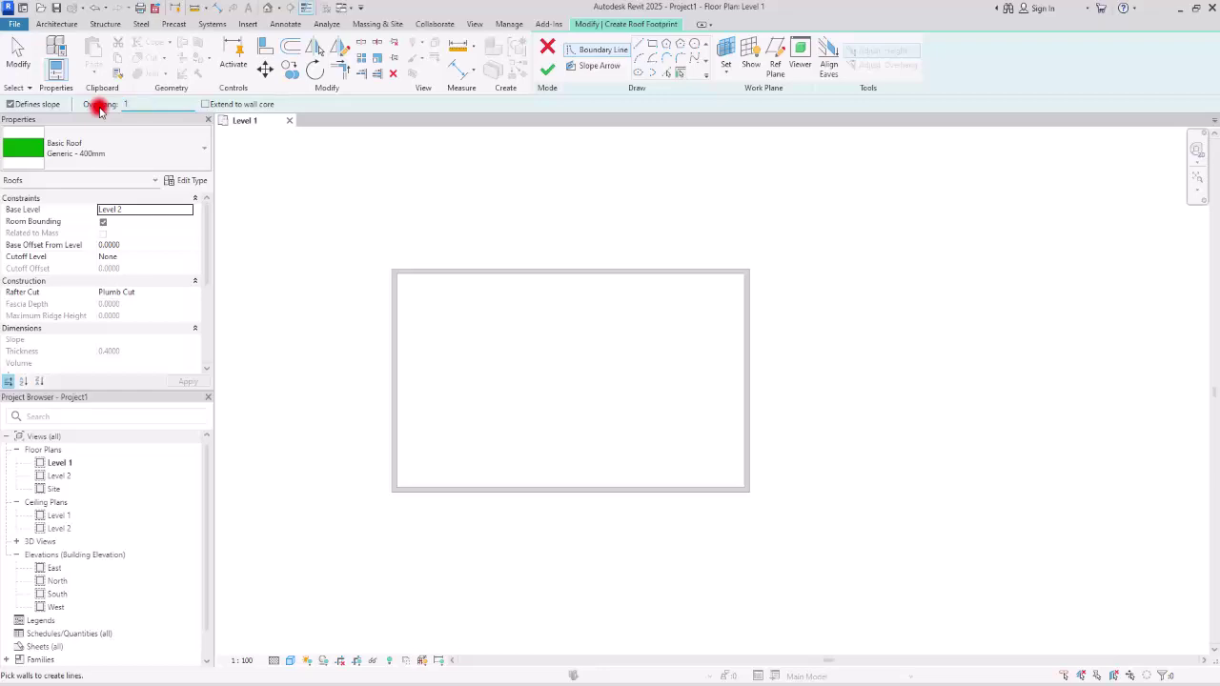
left_click(394, 320)
left_click(422, 274)
left_click(496, 491)
left_click(746, 348)
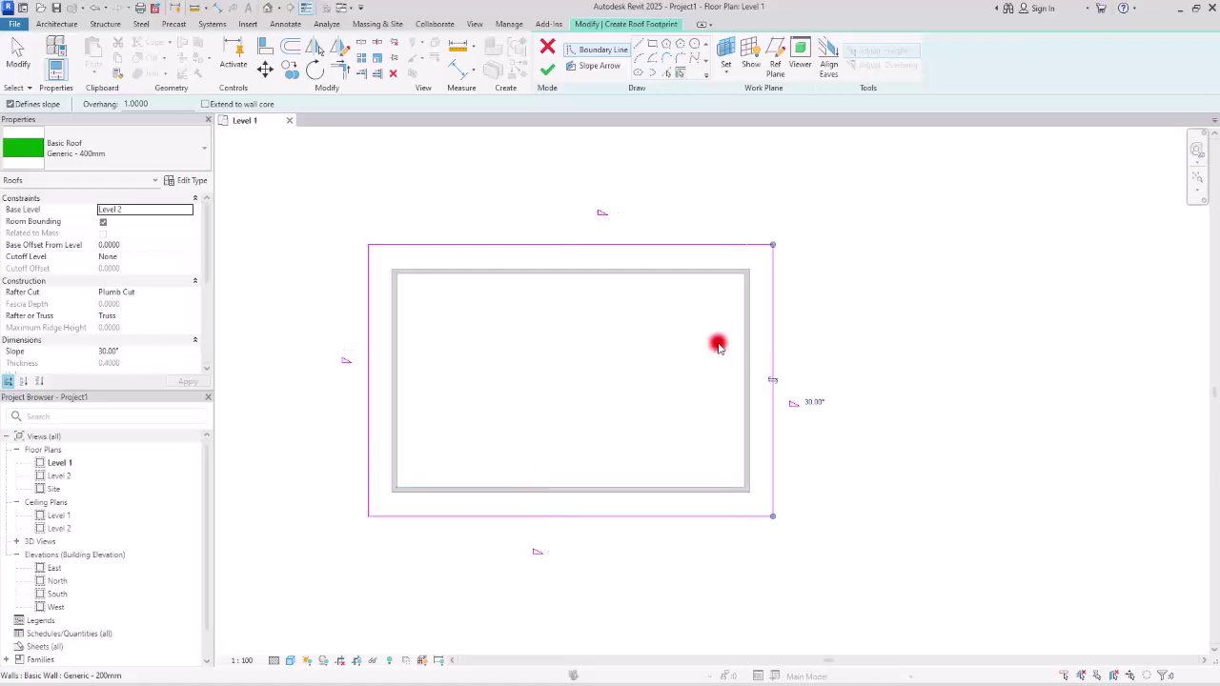
left_click(547, 70)
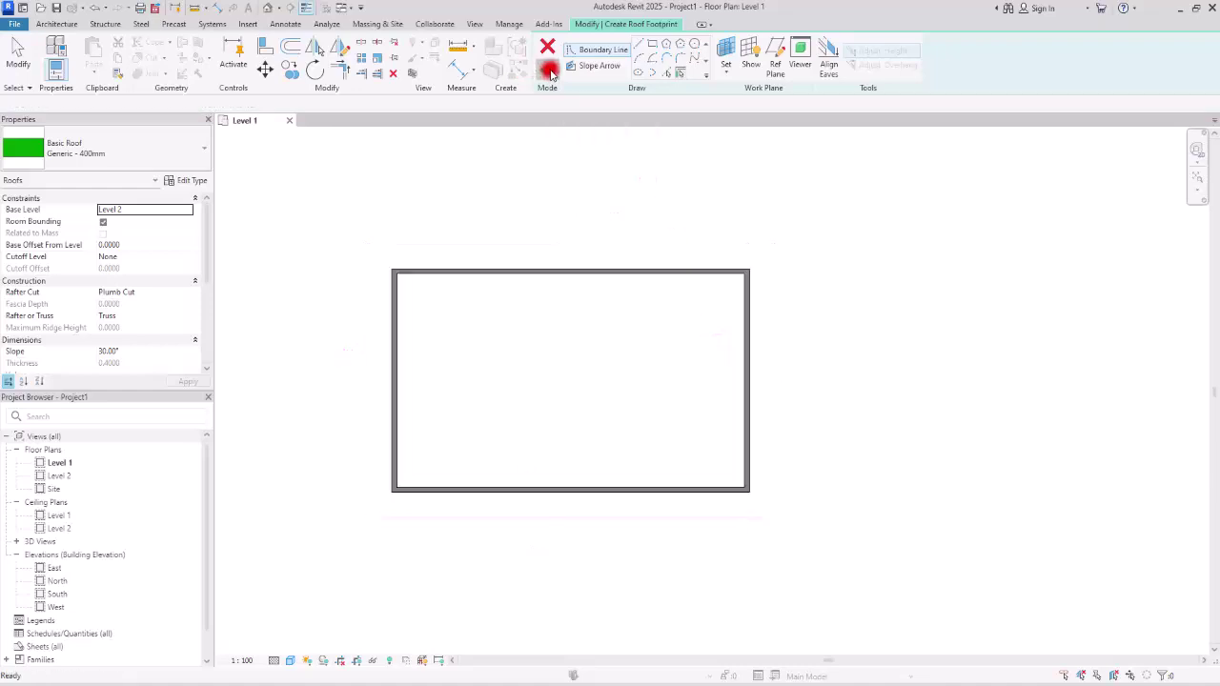
left_click(266, 9)
middle_click_drag(735, 559, 930, 499, "shift")
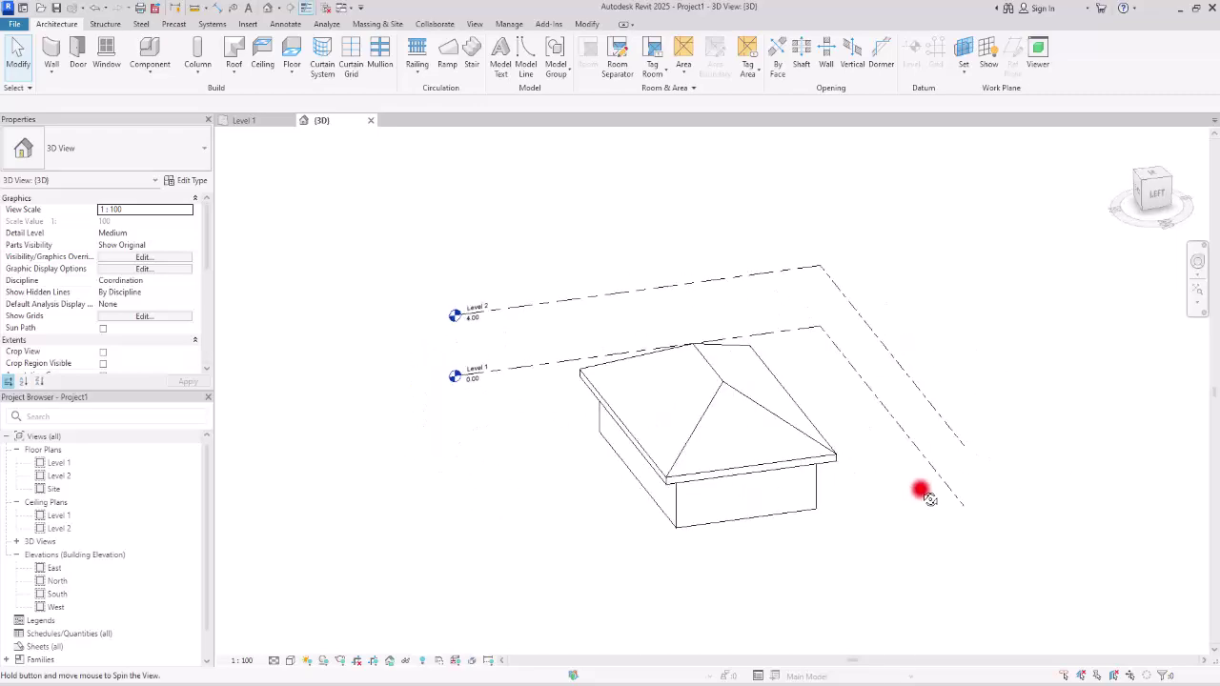
Step: In the Level 1 plan, place a building section running from inside the room across the east wall, and open its view
left_click(254, 120)
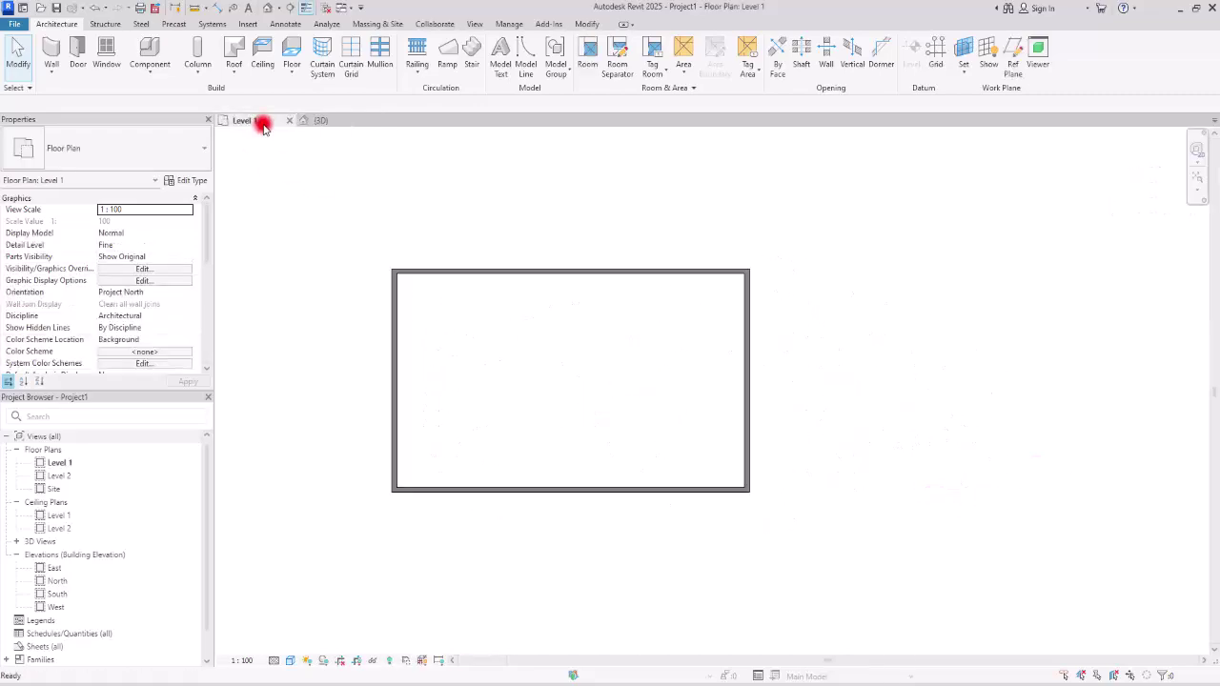
scroll(544, 327, "up", 4)
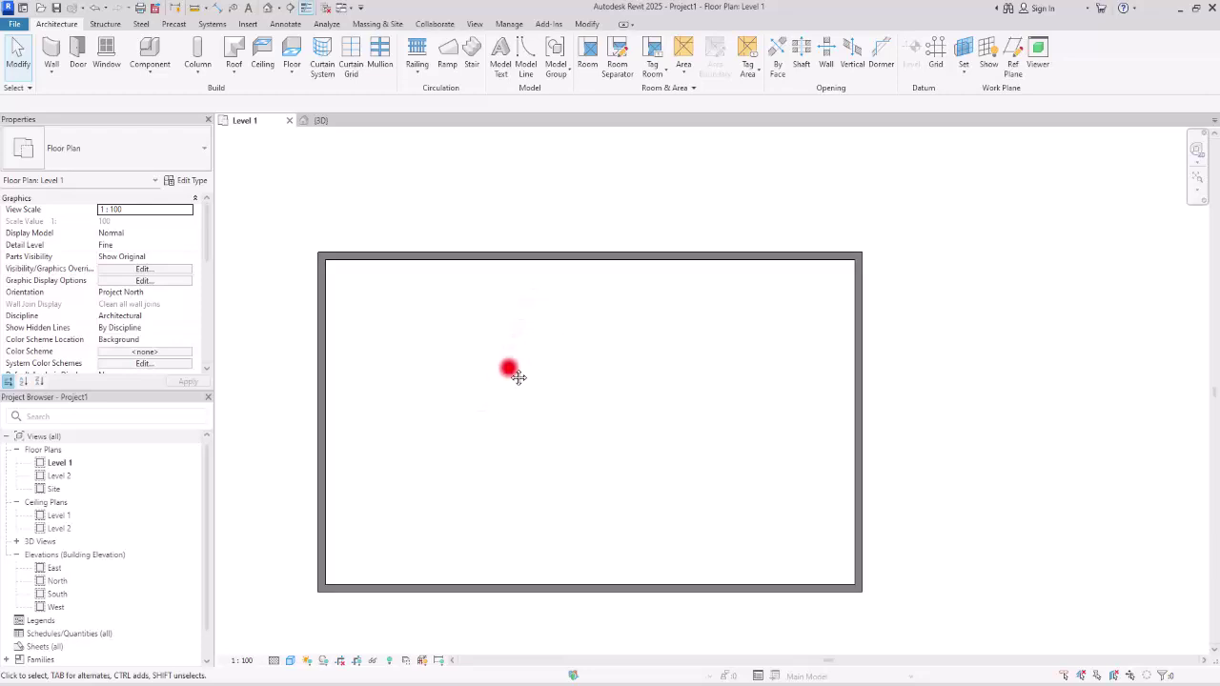
left_click(289, 9)
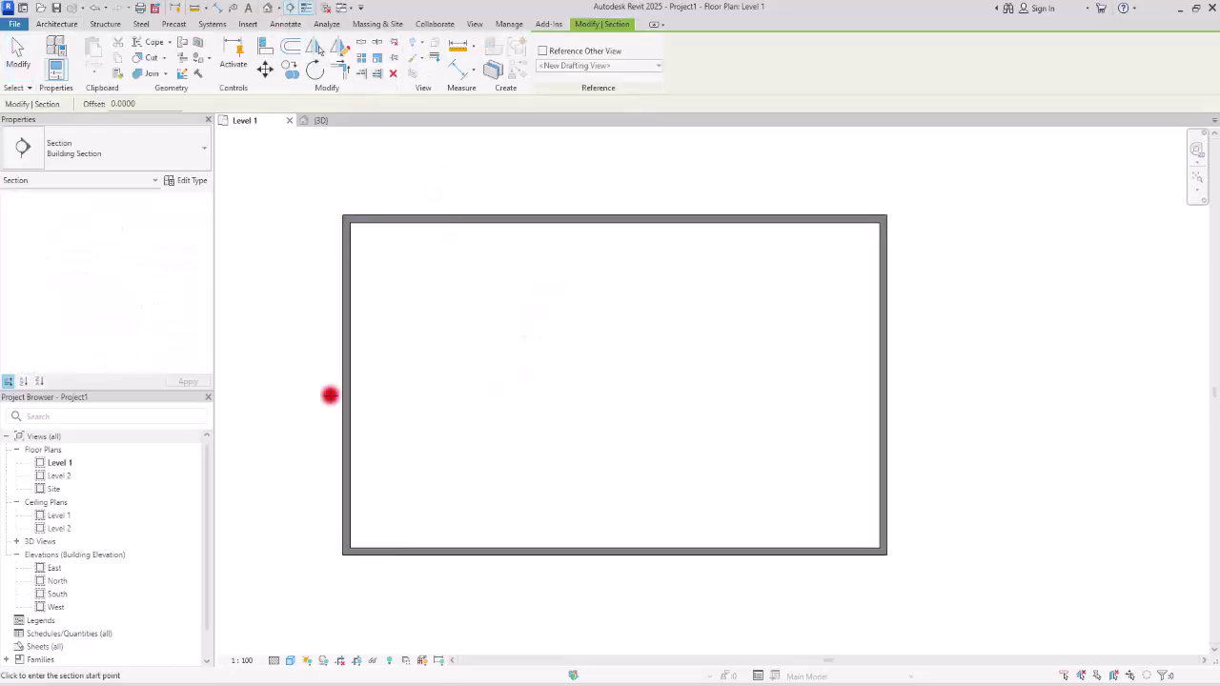
left_click(768, 405)
left_click(989, 405)
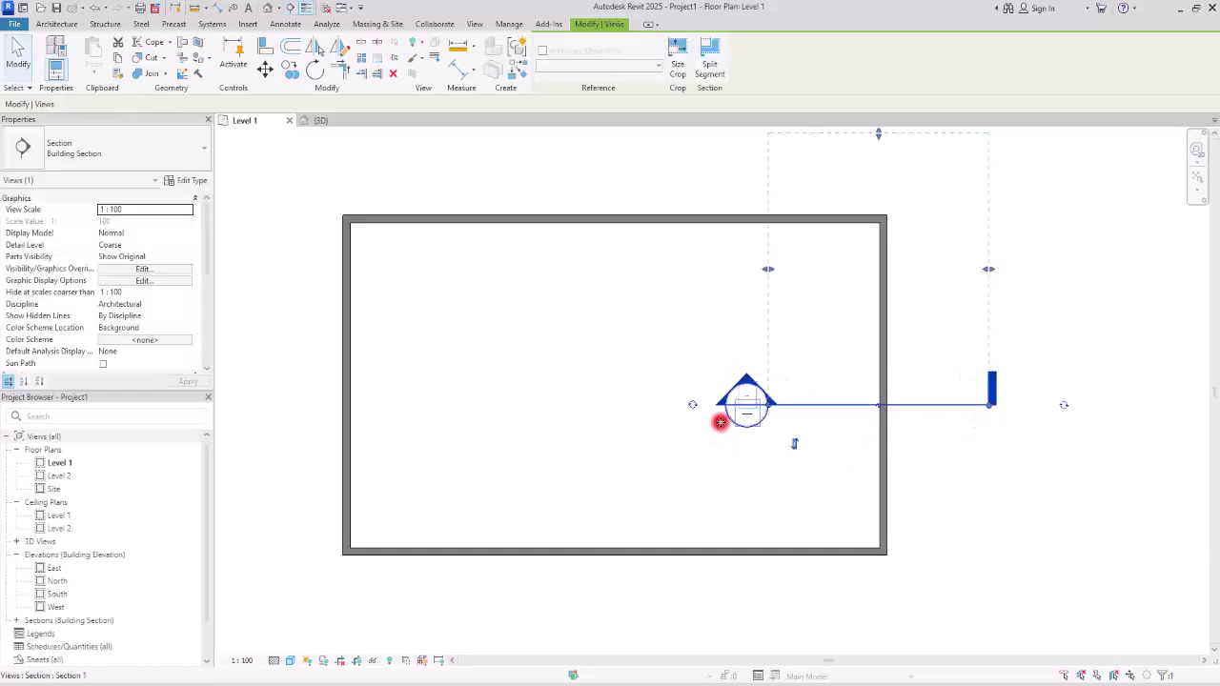
left_click(695, 354)
double_click(744, 389)
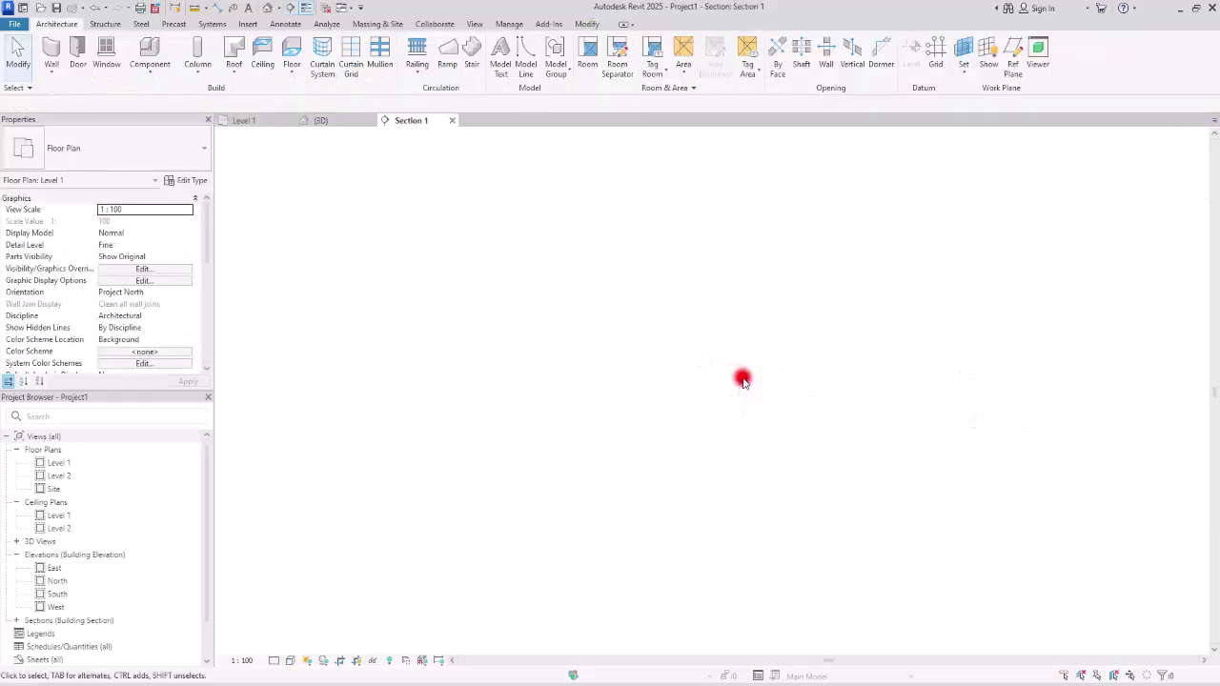
Step: Tighten all four sides of the section's crop region around the eaves and the upper part of the wall
scroll(732, 444, "up", 4)
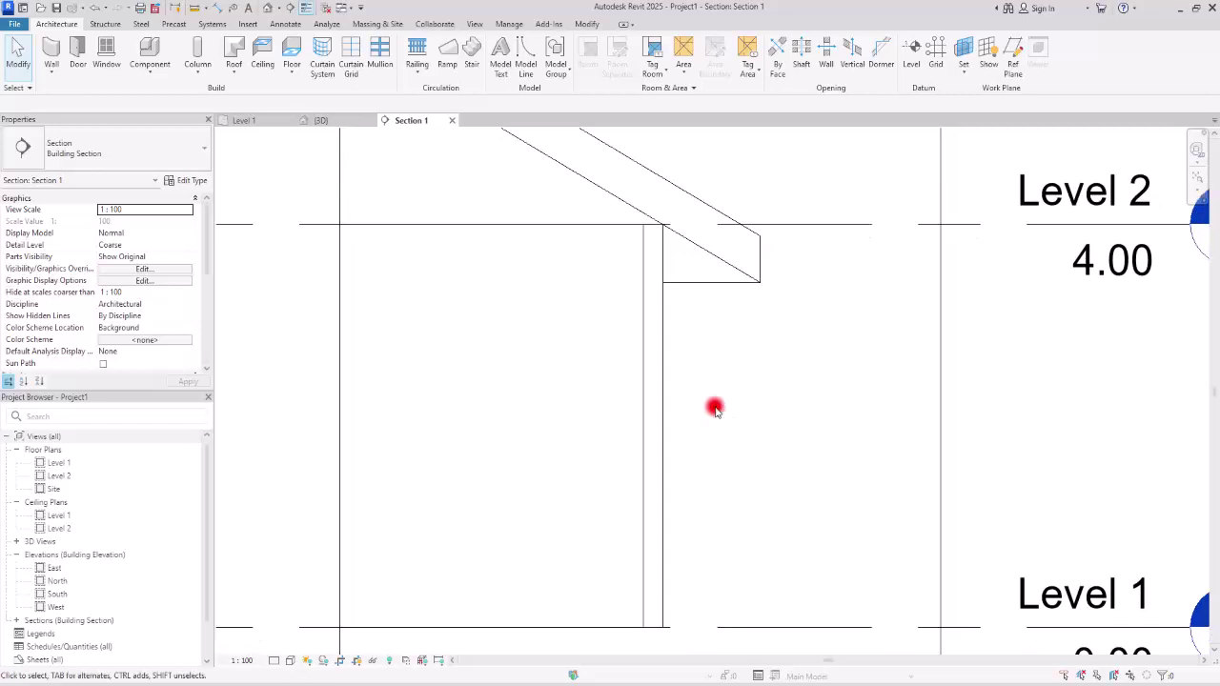
scroll(667, 391, "down", 4)
left_click(607, 175)
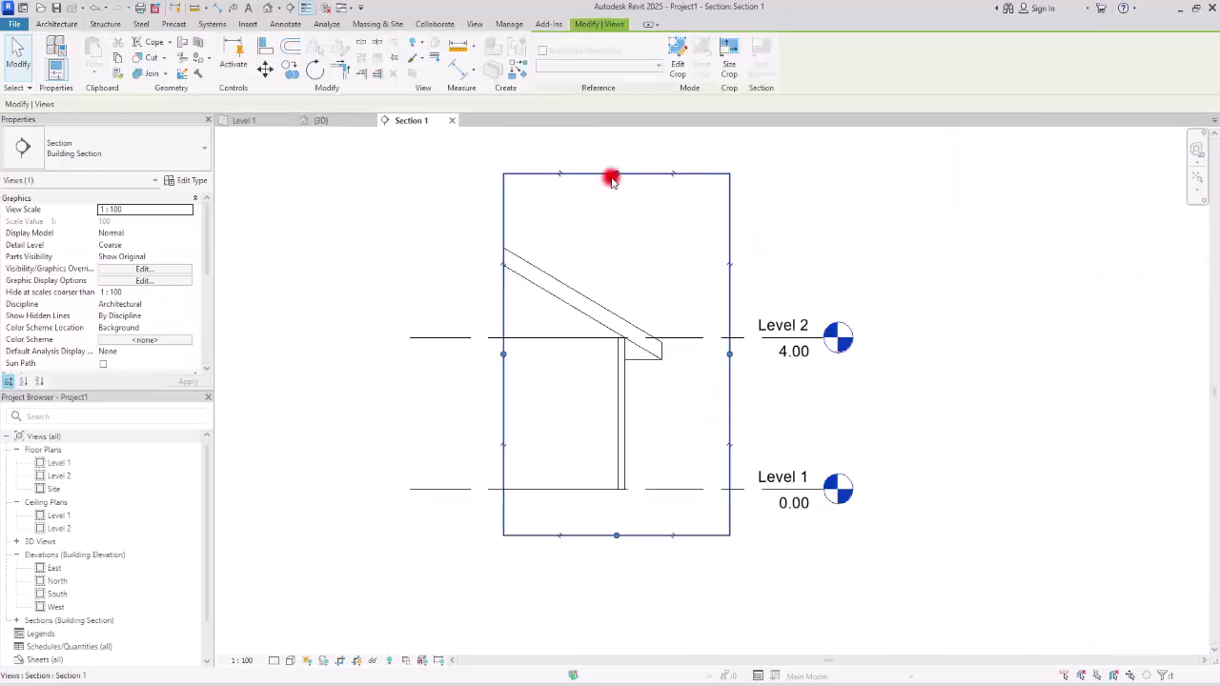
left_click_drag(617, 174, 617, 288)
left_click_drag(504, 411, 591, 411)
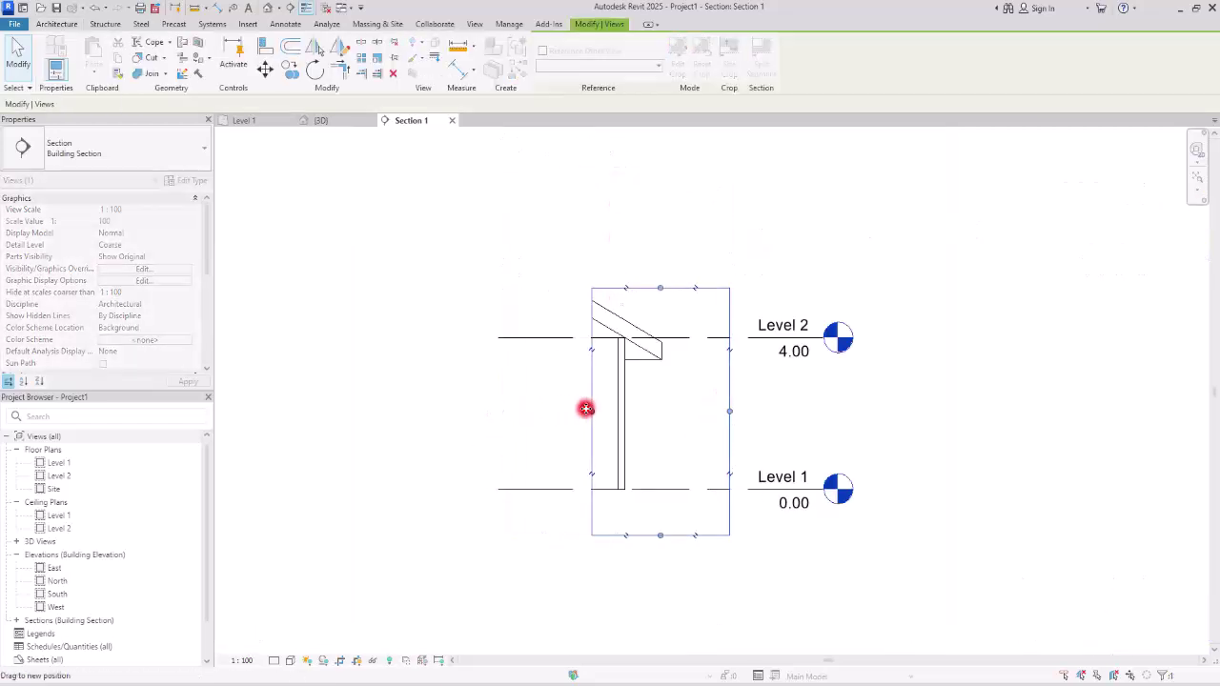
left_click_drag(731, 411, 706, 424)
left_click_drag(647, 535, 642, 414)
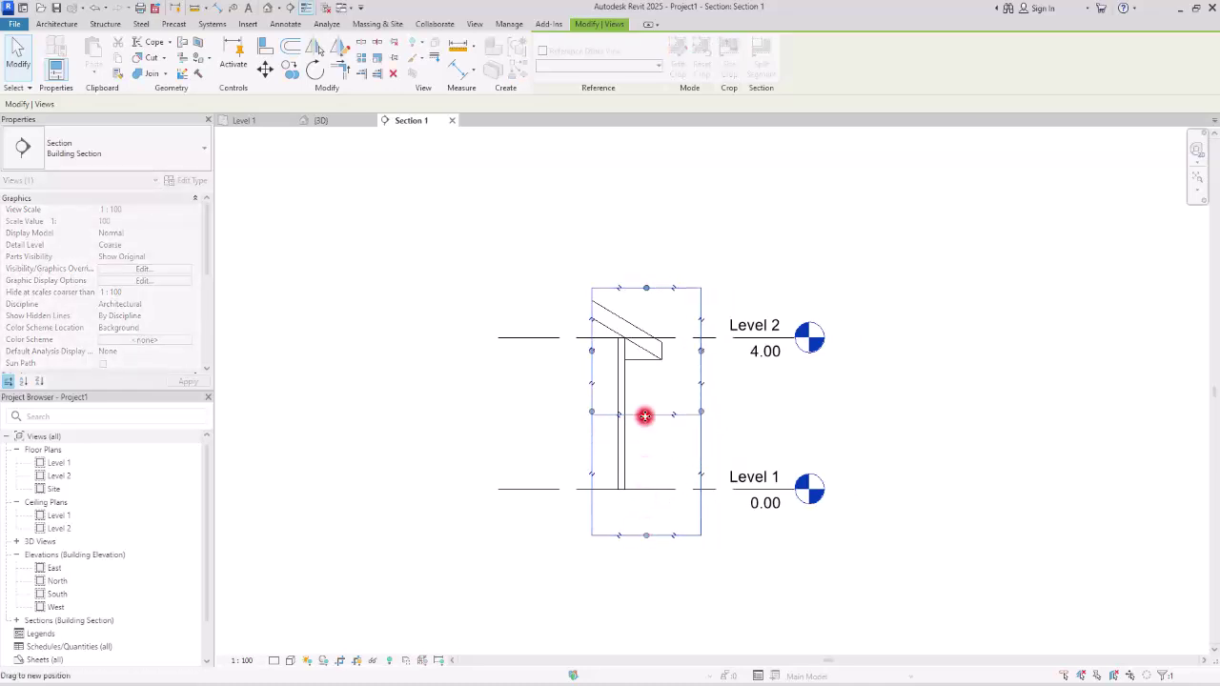
left_click(697, 454)
Step: In the Level 1 plan, shorten the section's view depth so its far clip lies closer to the section line
left_click(245, 119)
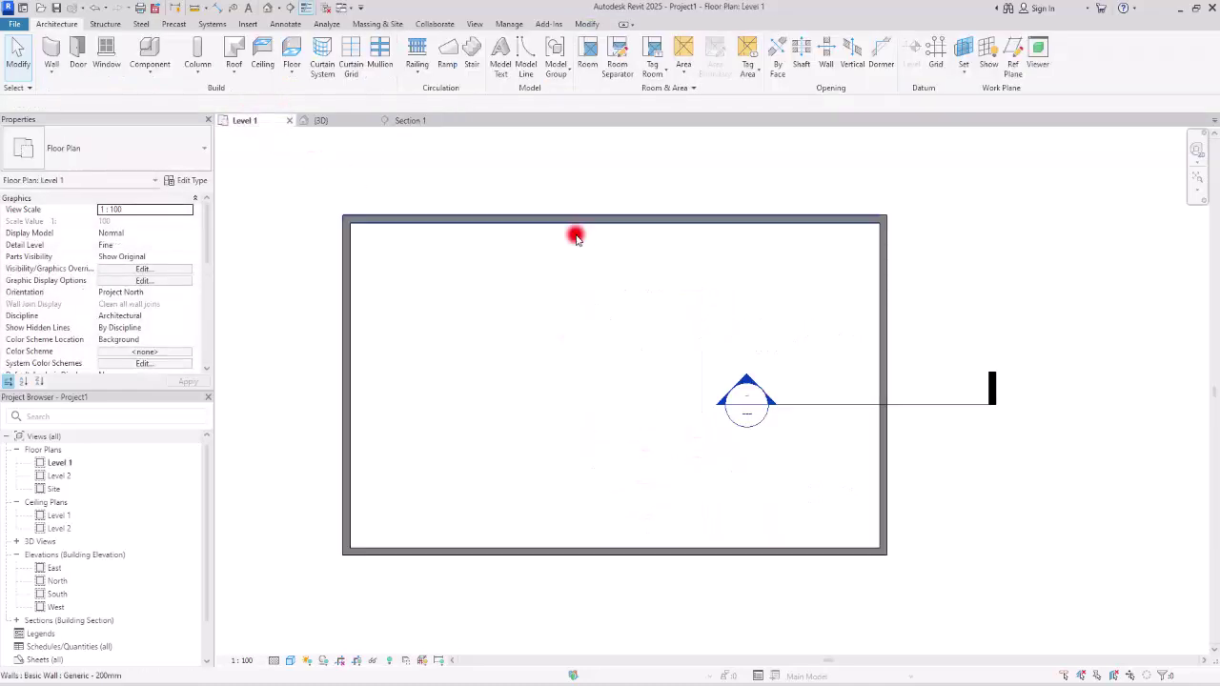
left_click(818, 405)
left_click_drag(907, 133, 913, 305)
left_click(982, 242)
Step: Set the Section 1 view to Fine detail level and the Consistent Colors visual style
left_click(429, 120)
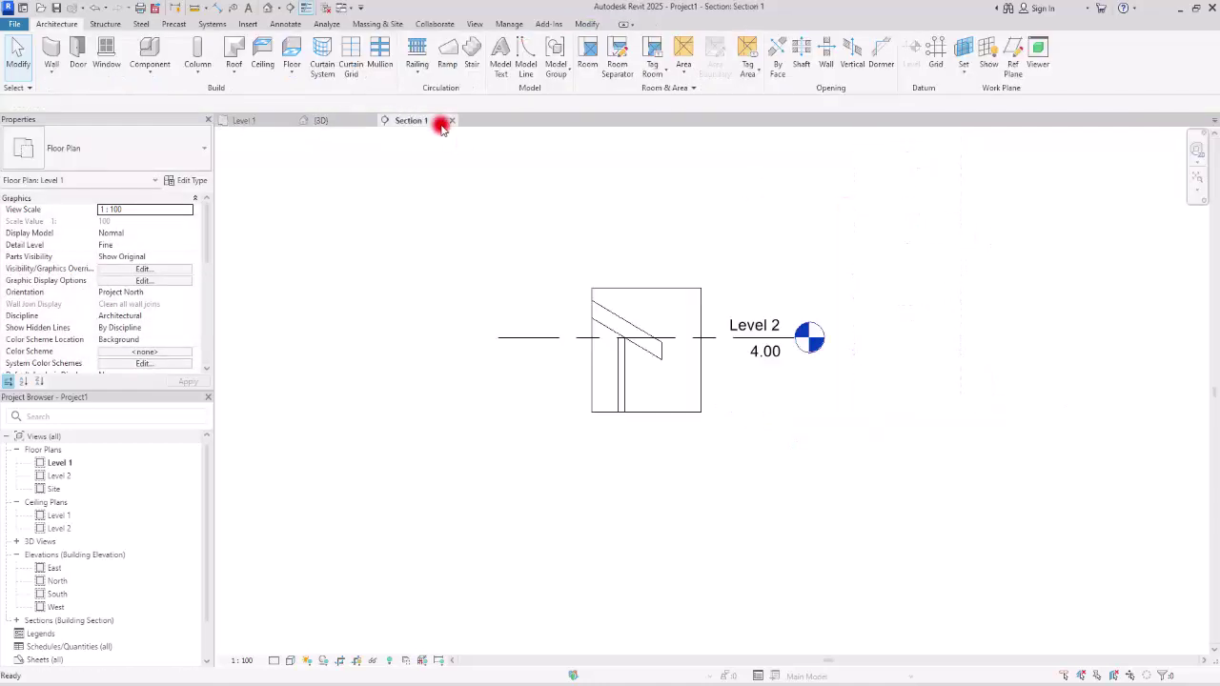
scroll(665, 300, "up", 3)
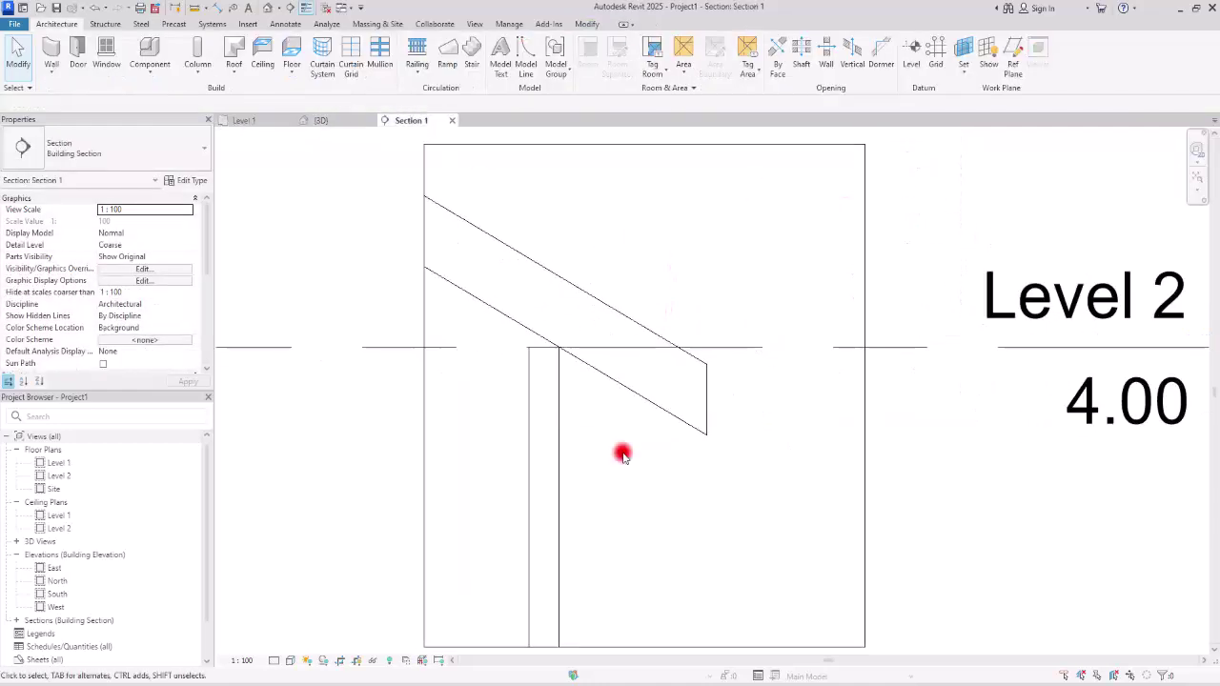
left_click(272, 660)
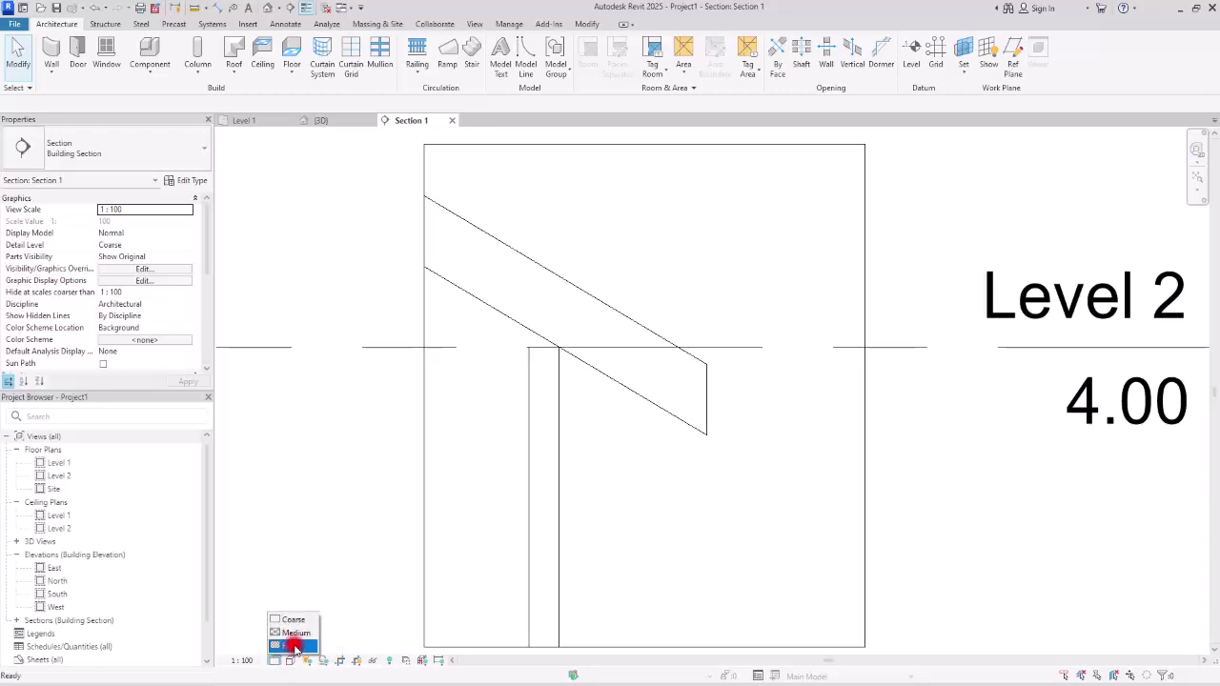
left_click(295, 646)
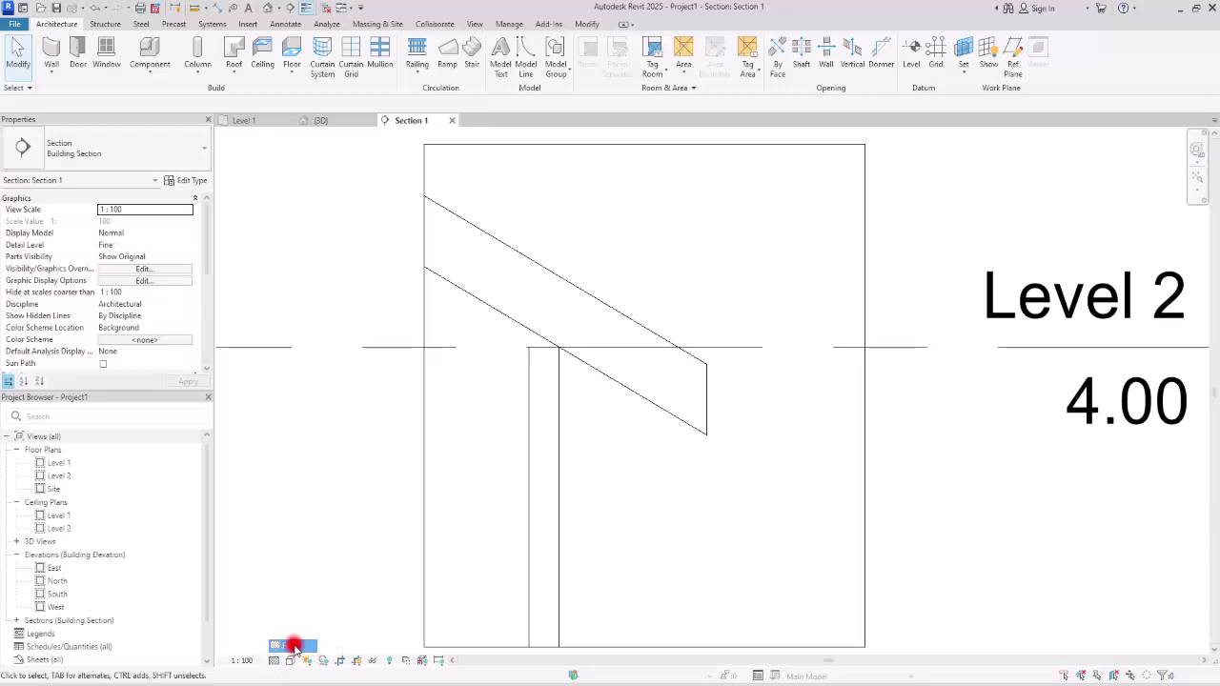
left_click(293, 661)
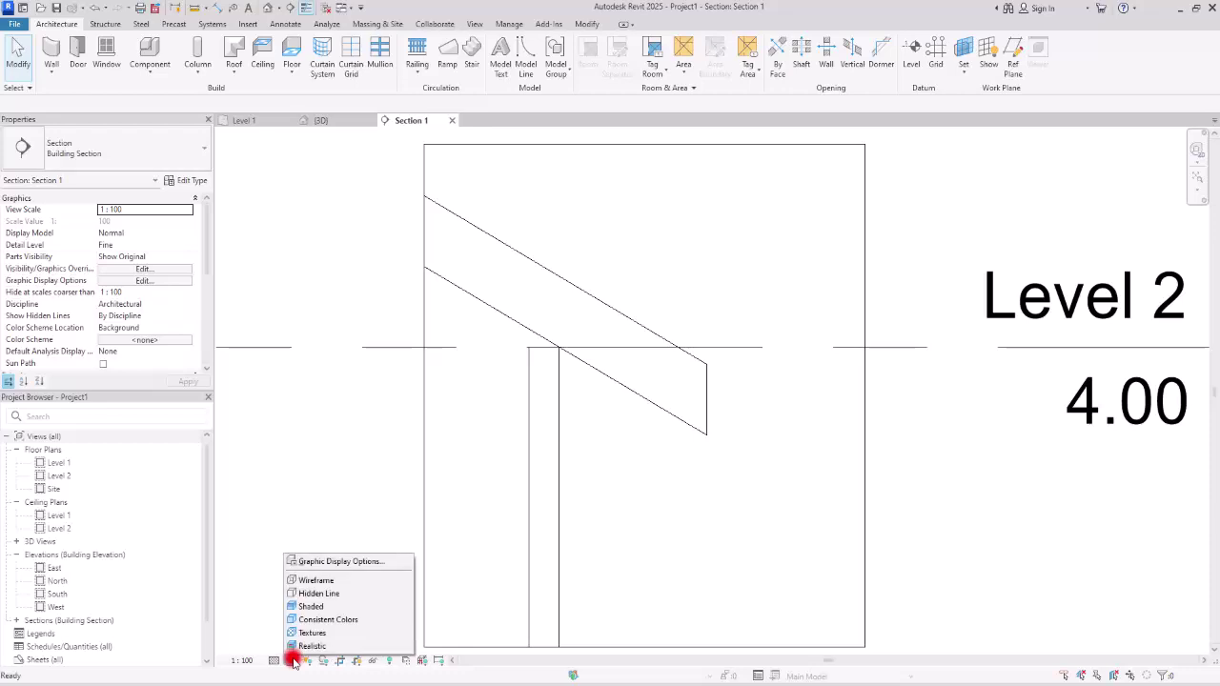
left_click(350, 619)
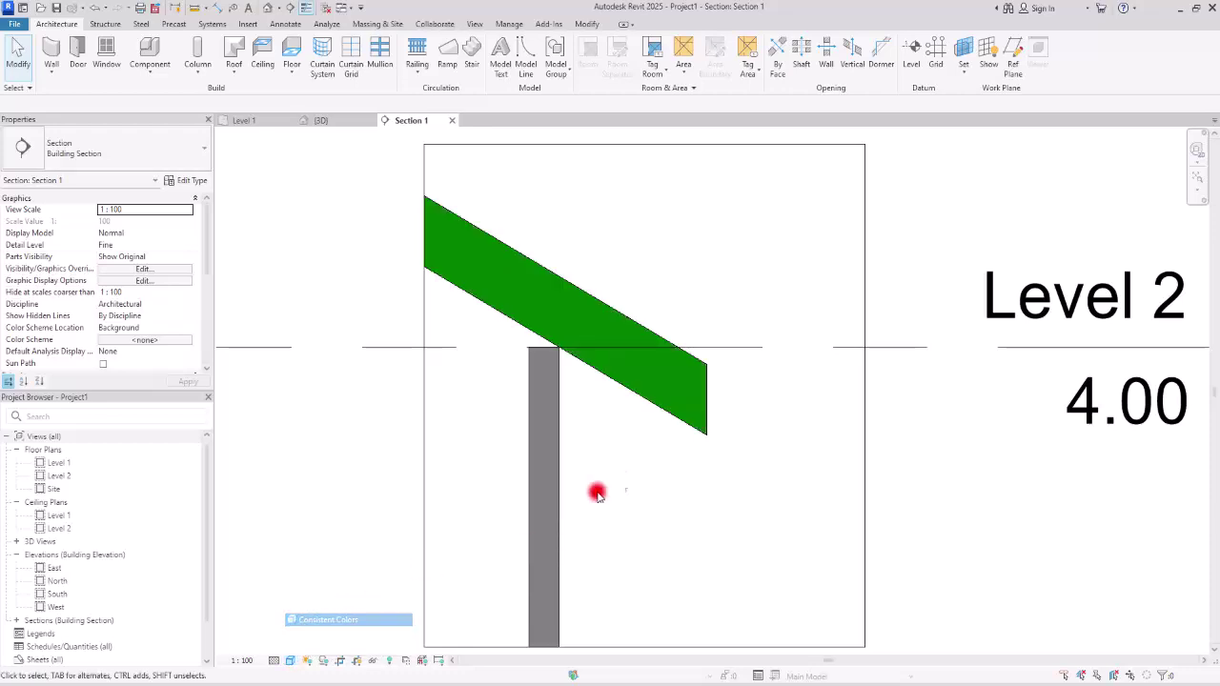
Step: Change the roof's type to Cold Roof - Concrete
left_click(627, 393)
left_click(82, 149)
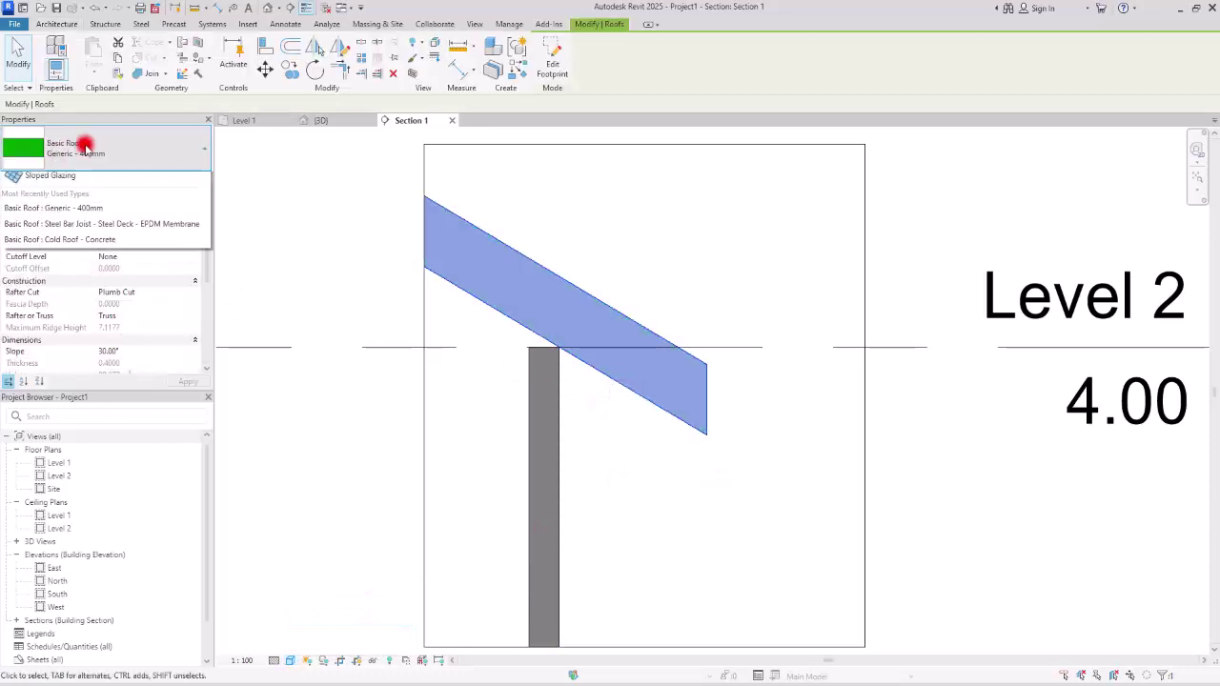
left_click(76, 240)
left_click(403, 221)
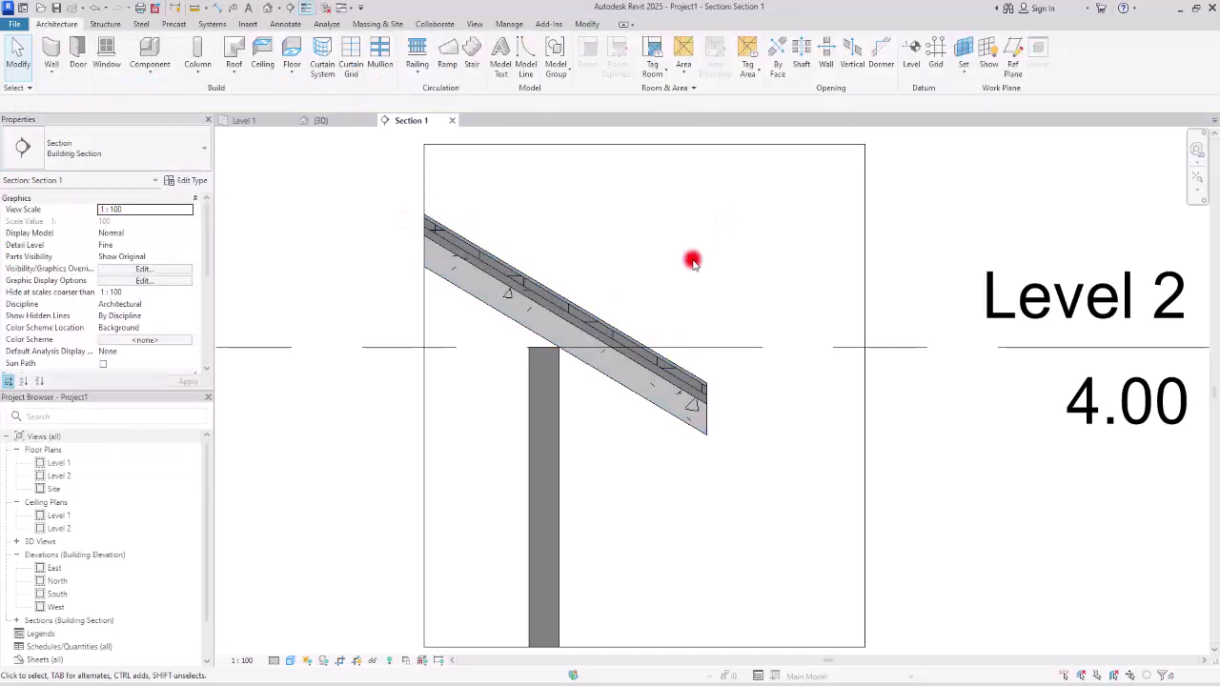
Step: Change the type of the wall beneath the eaves to Generic - 300mm
left_click(555, 403)
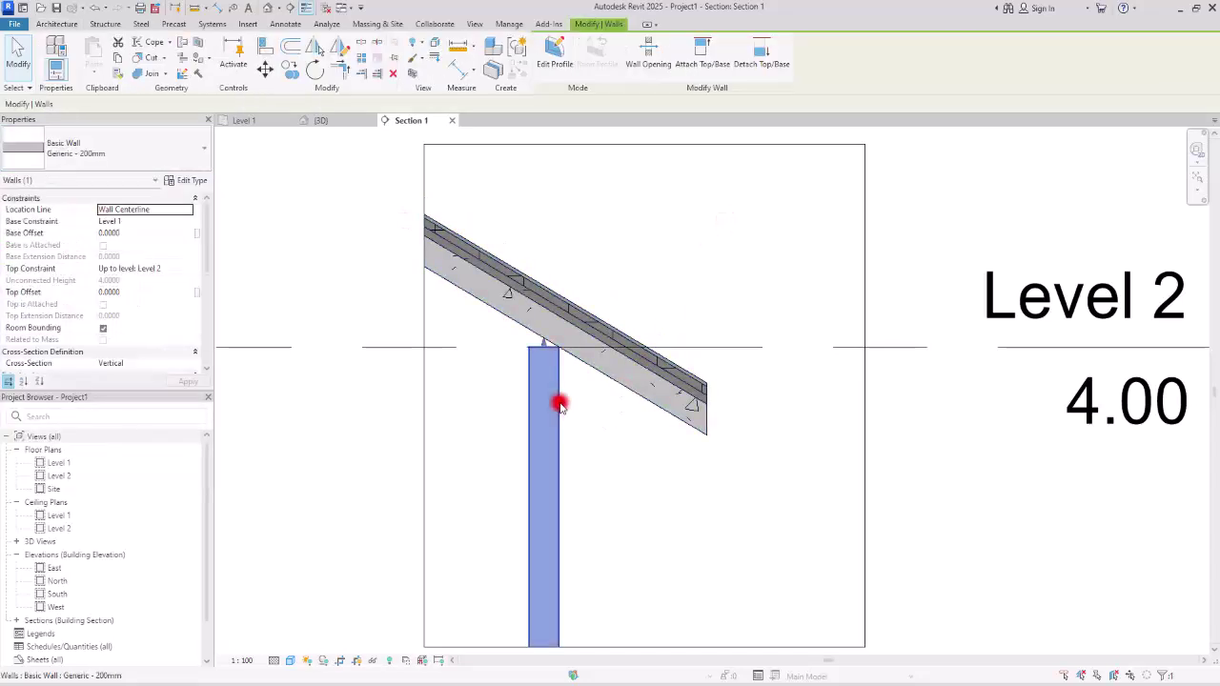
left_click(84, 153)
left_click_drag(203, 384, 206, 318)
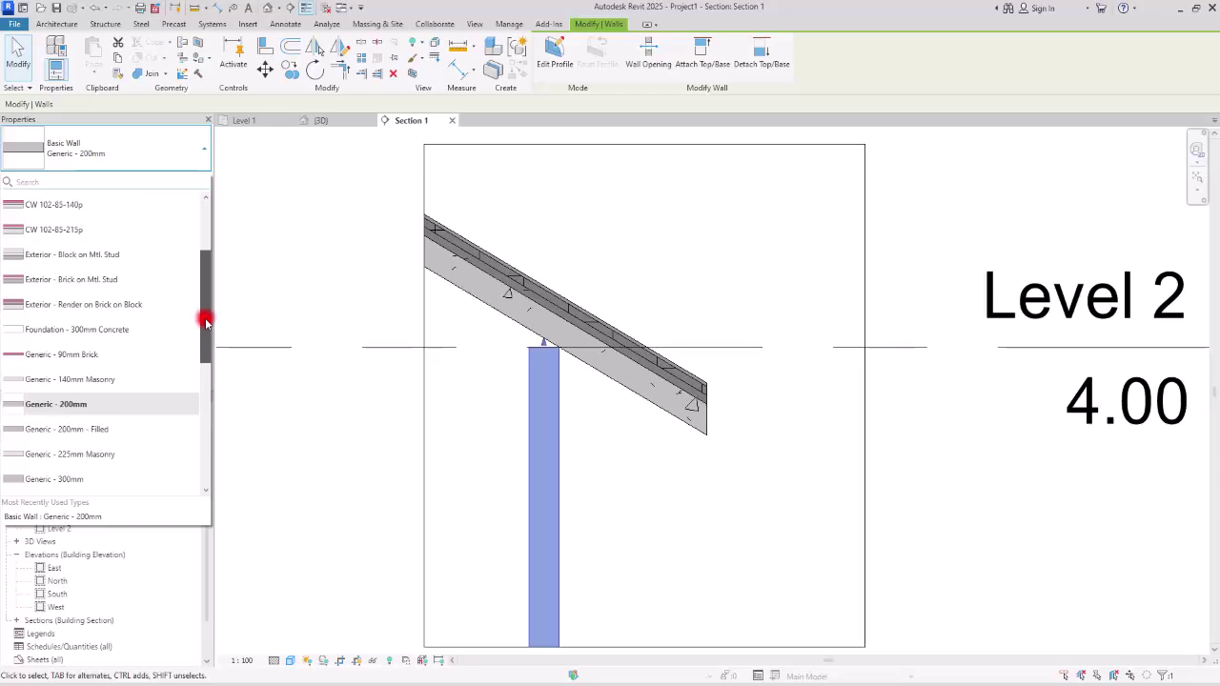
scroll(89, 315, "down", 2)
left_click(86, 345)
key("Escape")
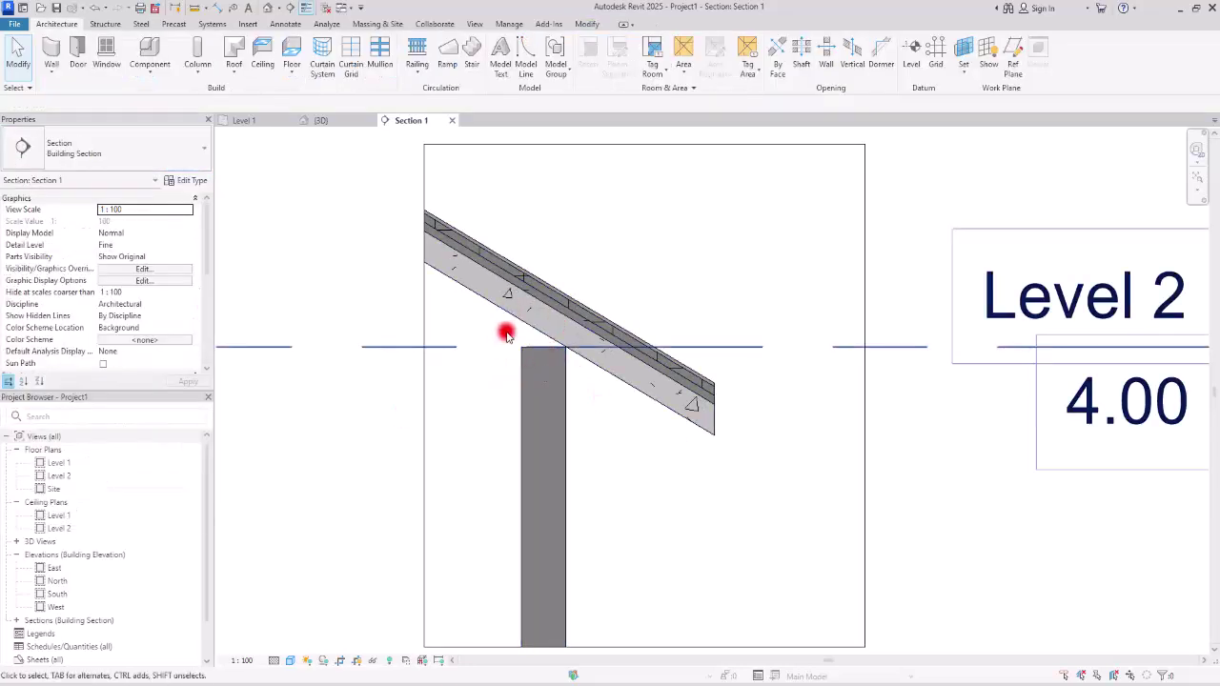
Step: Attach the top of the 300 mm wall to the underside of the sloped roof
left_click(563, 420)
left_click(702, 48)
left_click(513, 269)
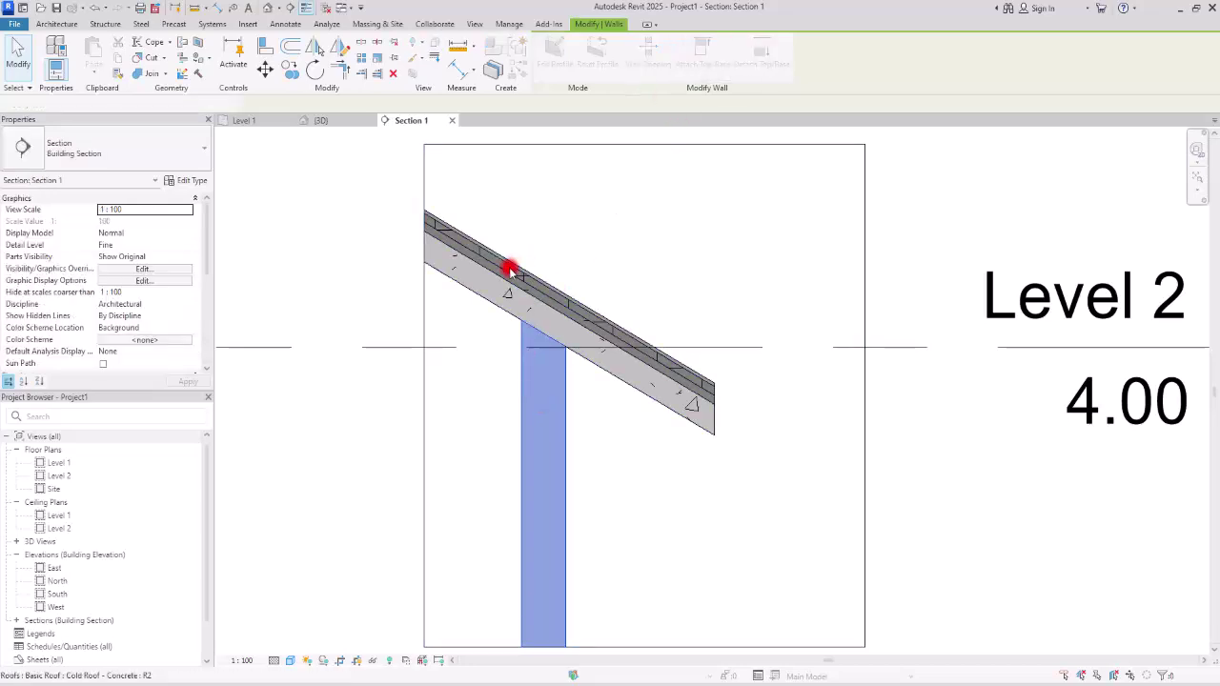
left_click(686, 600)
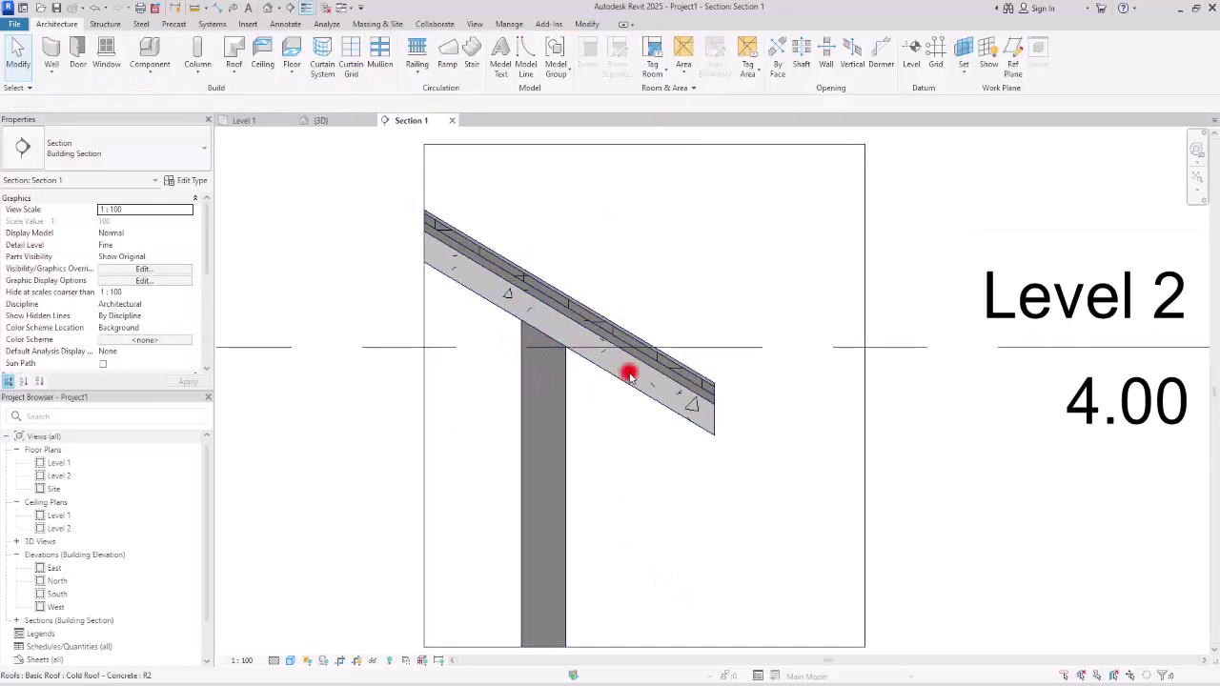
Step: Set the roof's rafter cut to Two Cut - Plumb with a fascia depth of 0.2000
scroll(651, 378, "up", 2)
scroll(697, 391, "down", 2)
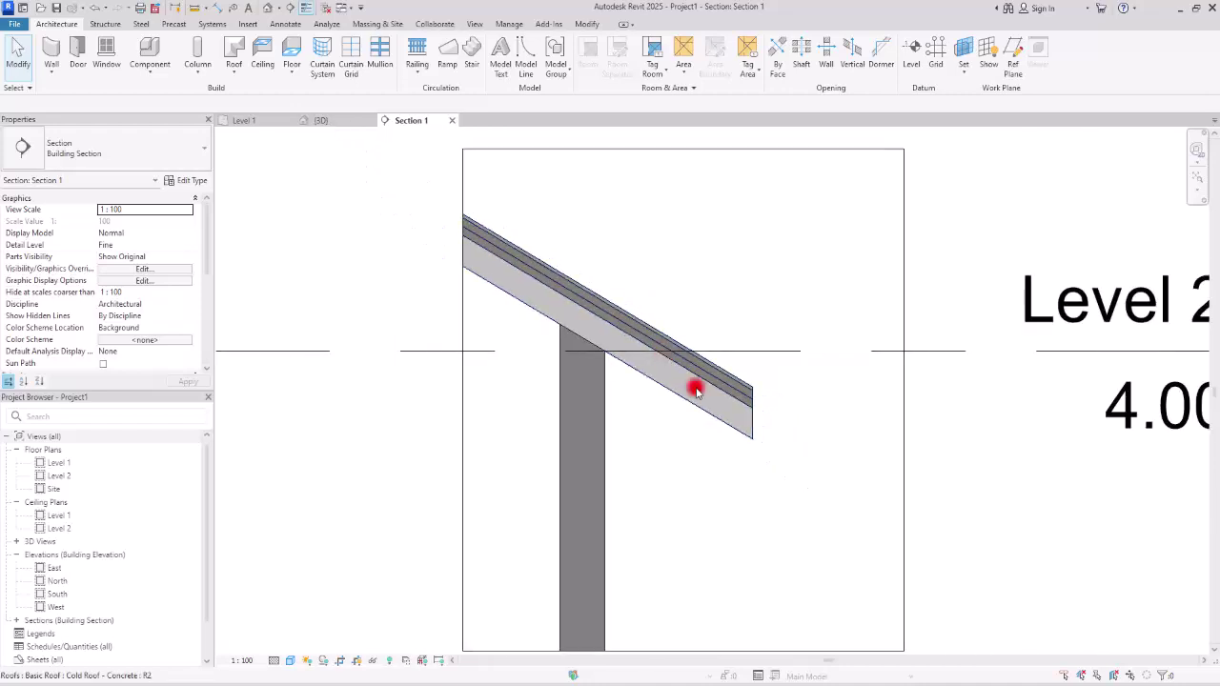
left_click(696, 390)
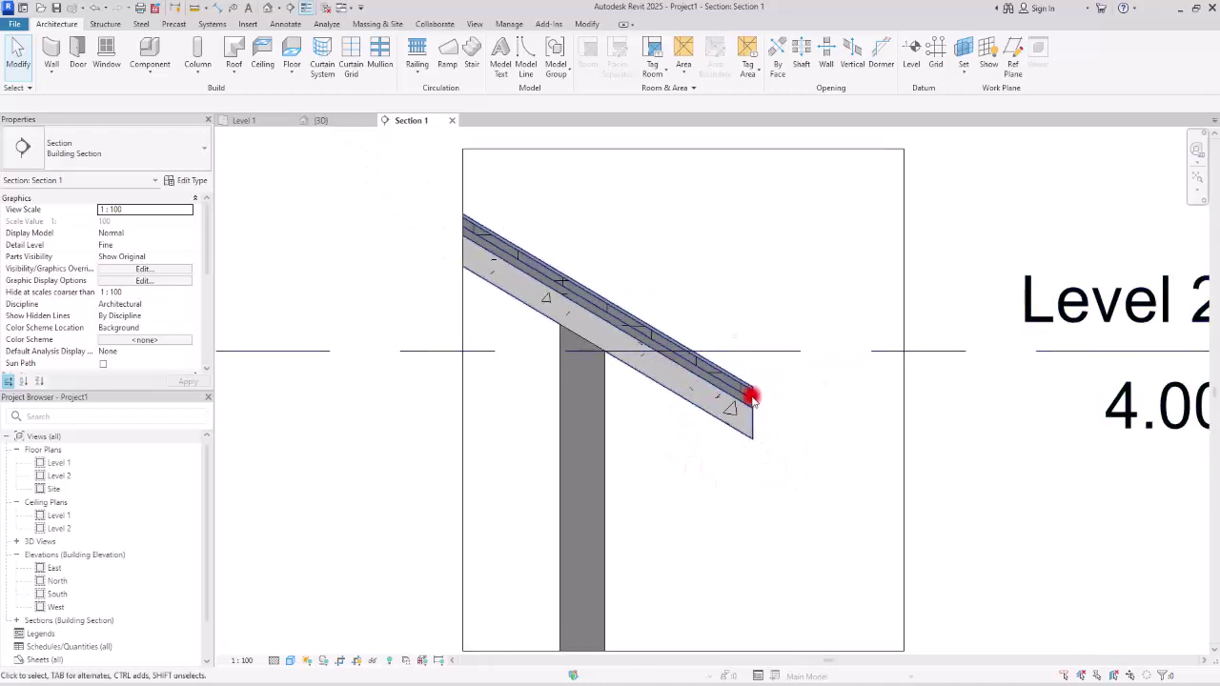
scroll(767, 467, "up", 3)
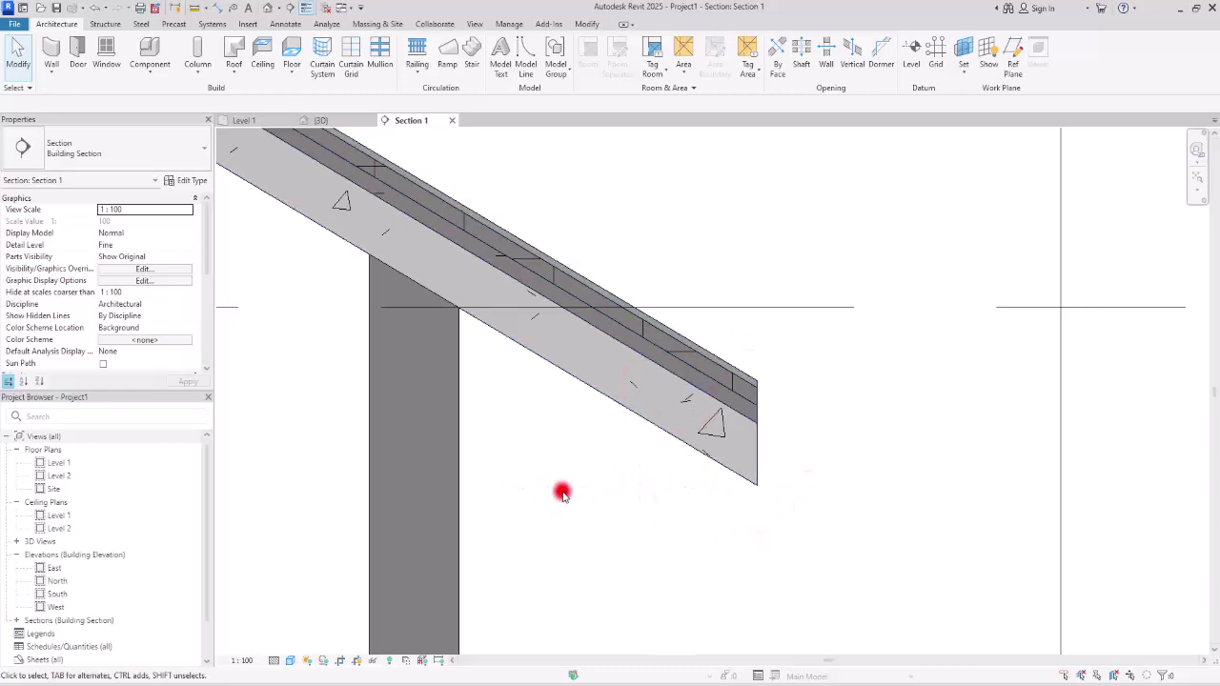
left_click(673, 430)
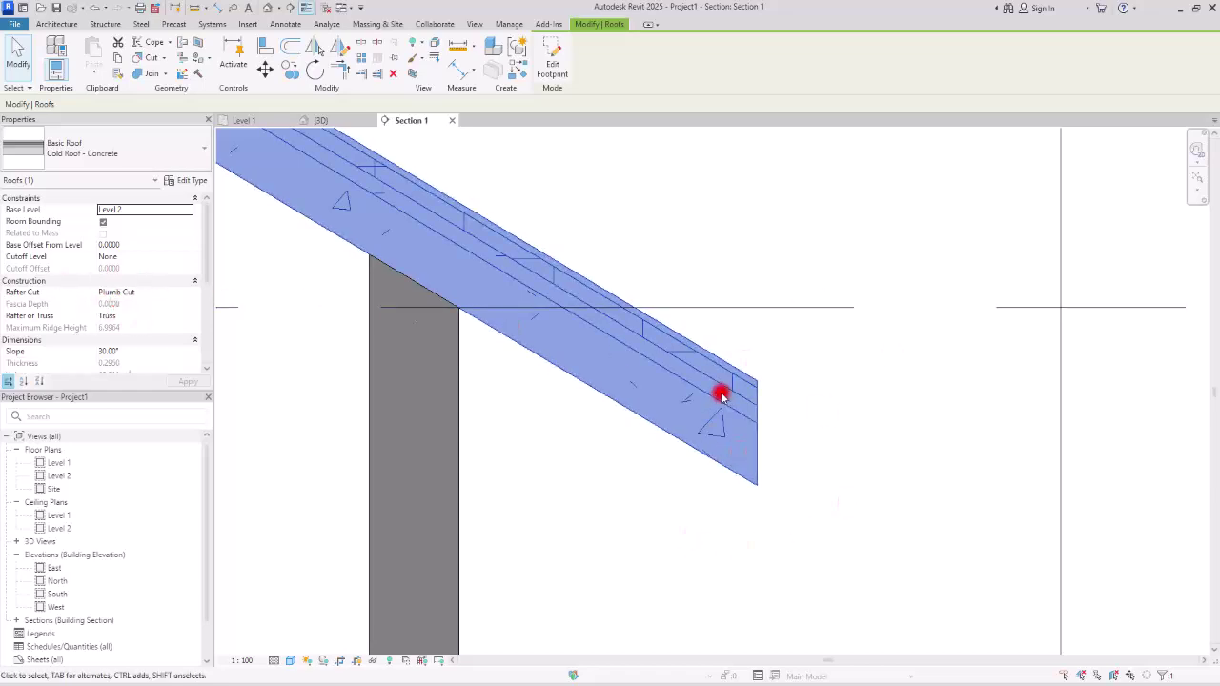
left_click(188, 296)
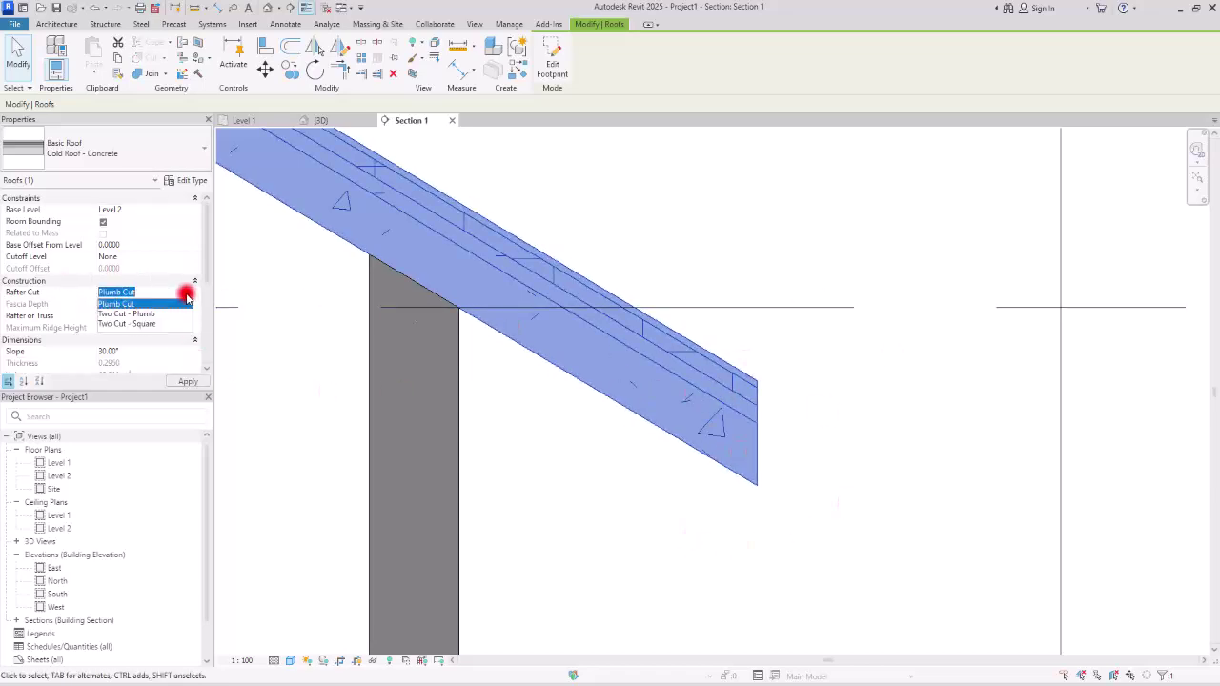
left_click(142, 314)
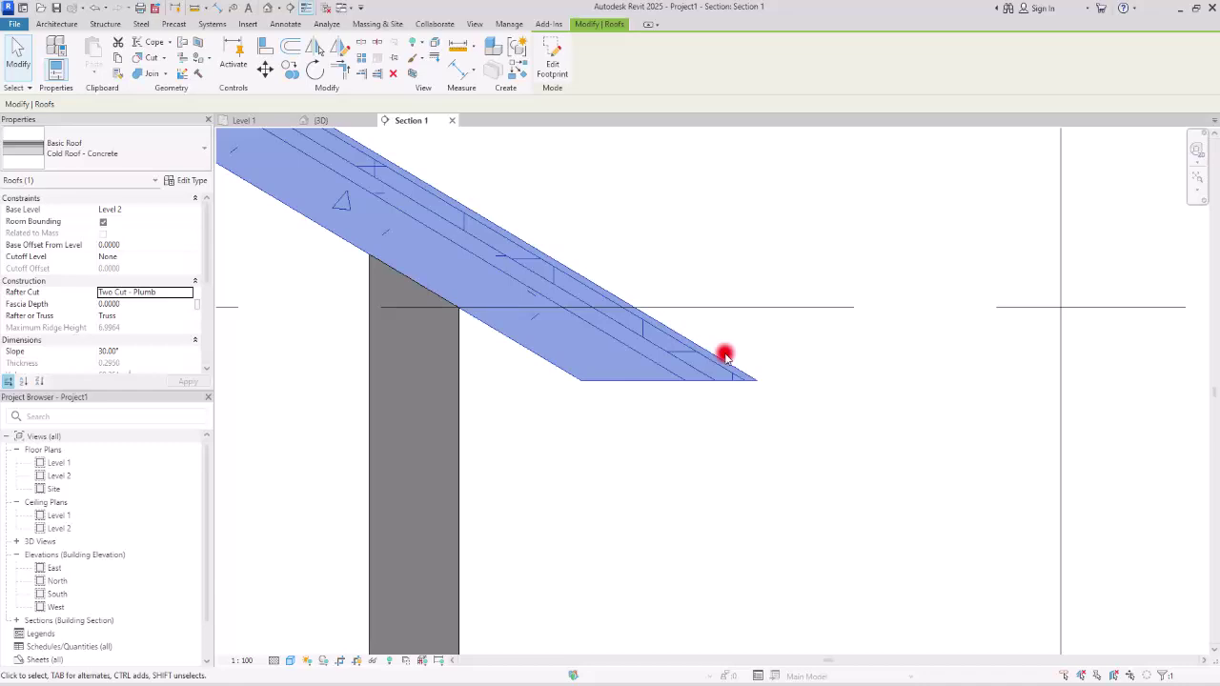
left_click(150, 305)
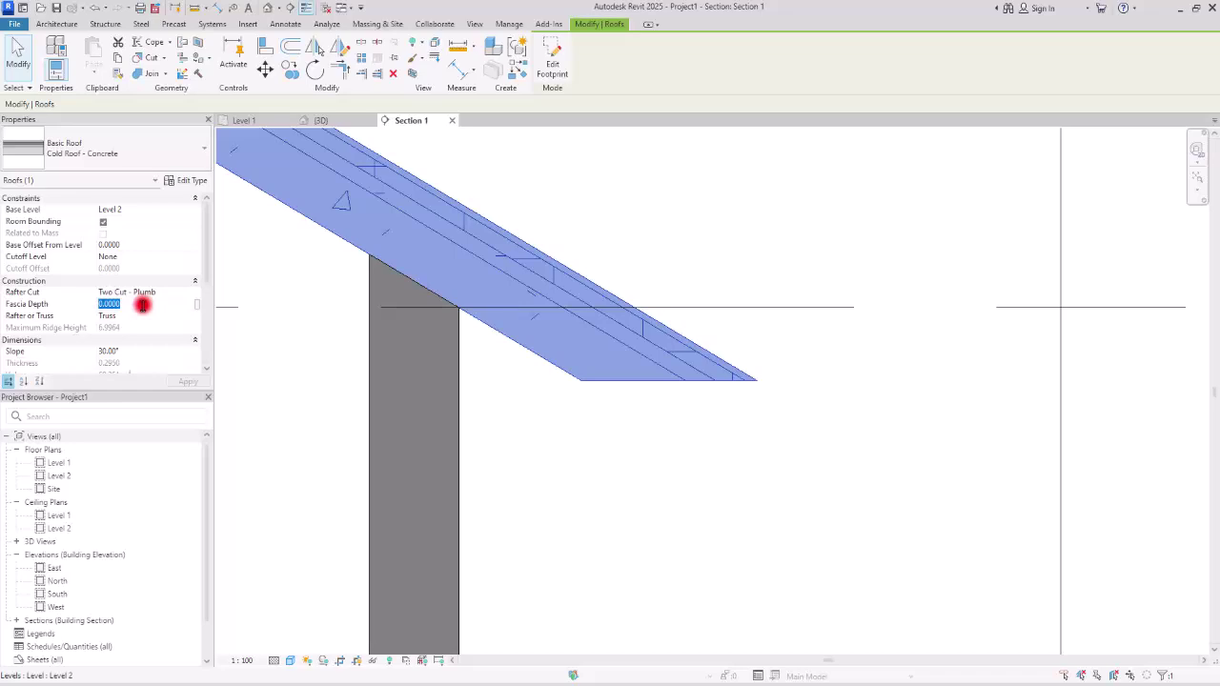
type("0")
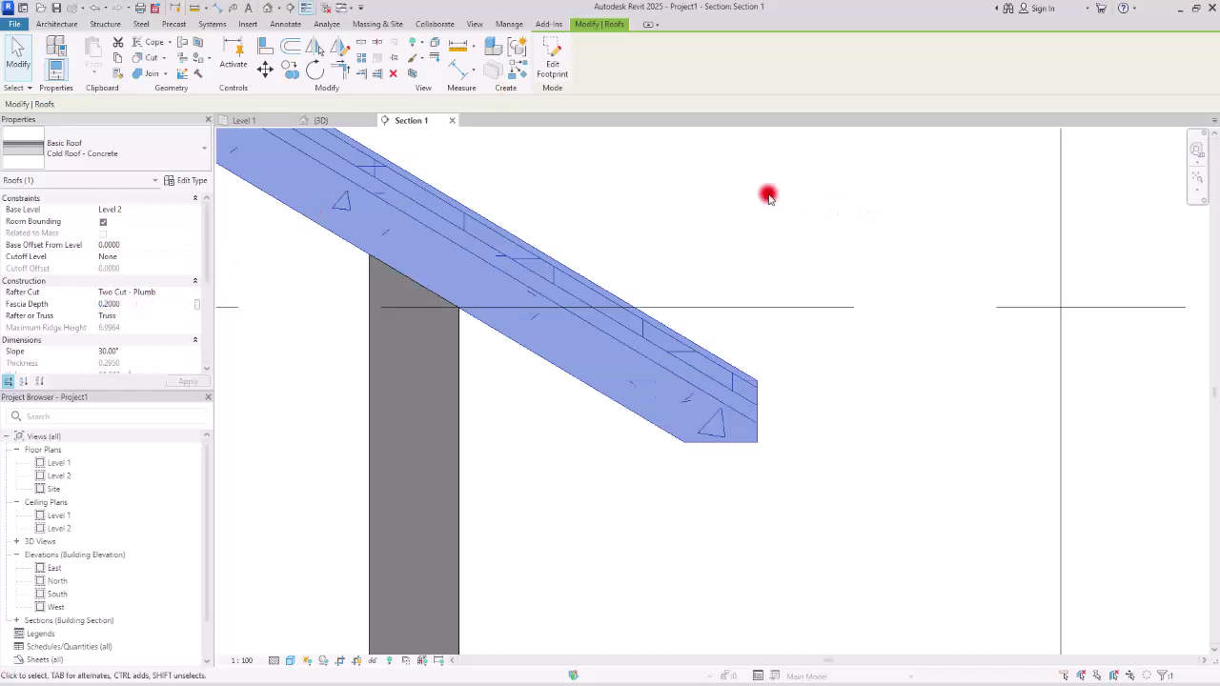
left_click(591, 561)
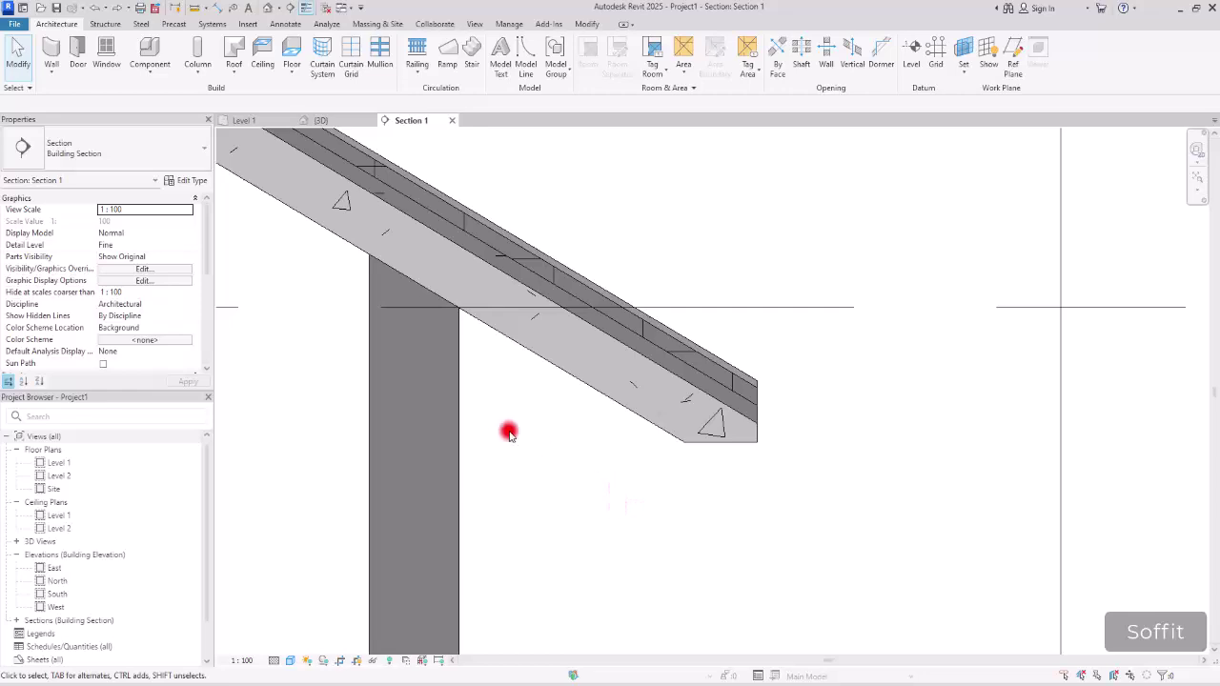
Step: Start a roof soffit sketch in the {3D} view and move the soffit to Level 2
left_click(233, 66)
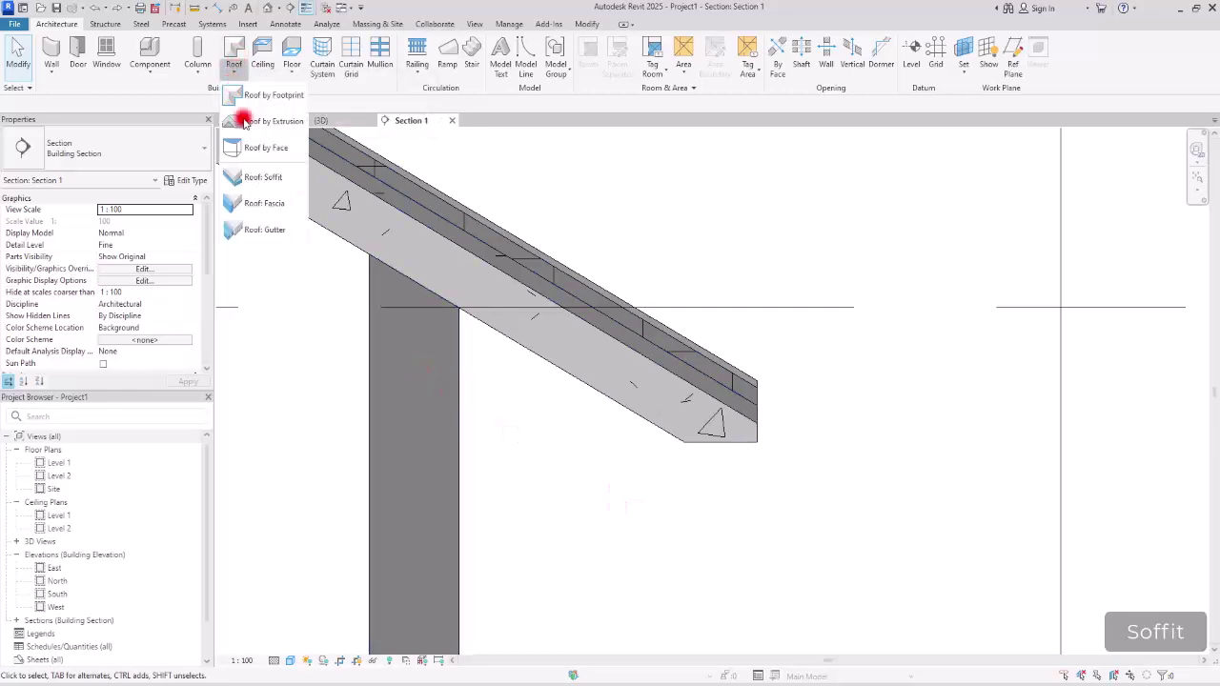
left_click(260, 178)
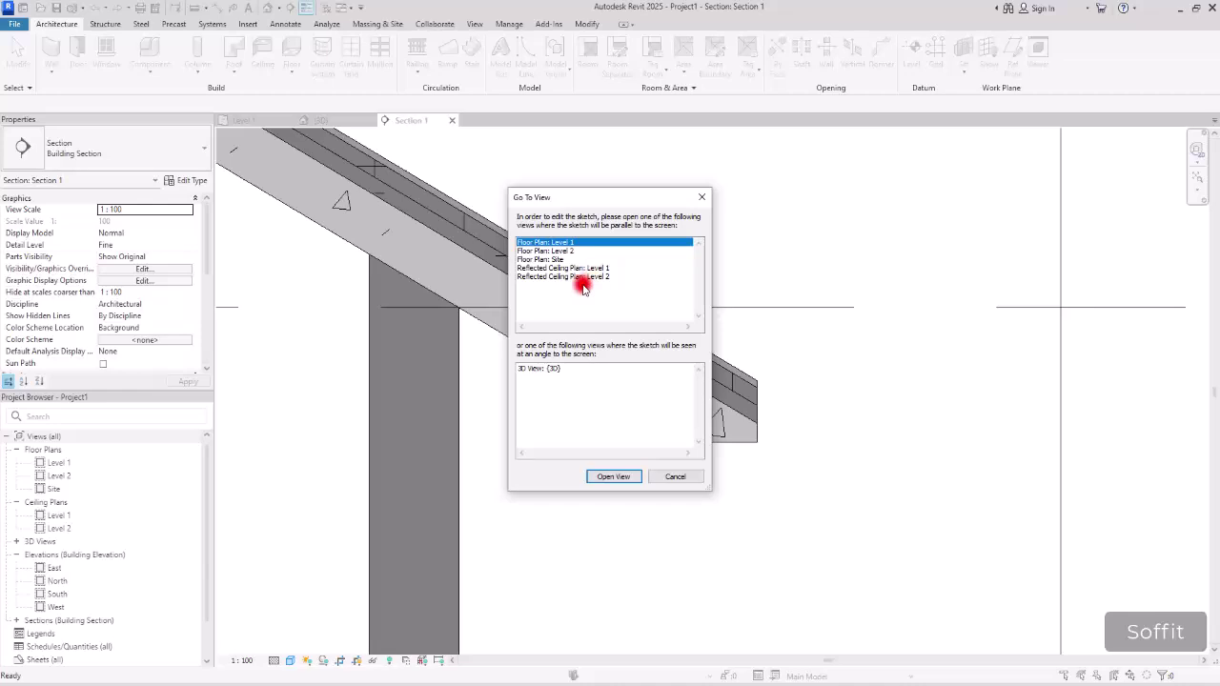
left_click(548, 370)
left_click(613, 476)
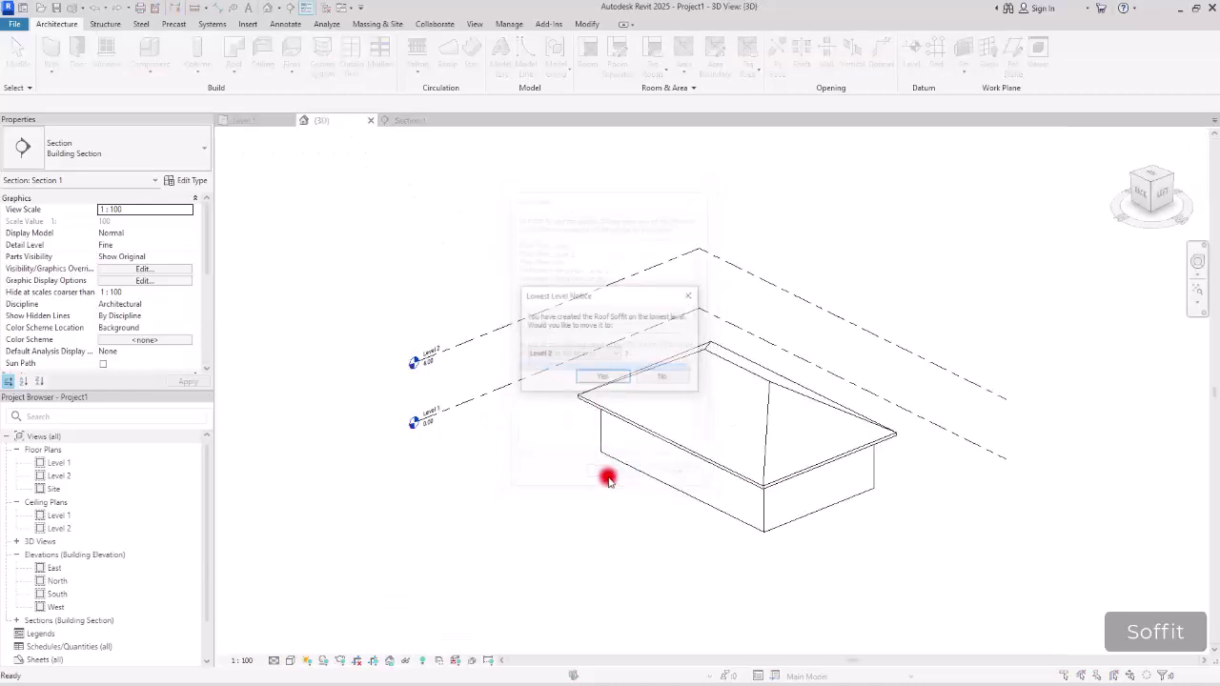
left_click(610, 378)
Step: Examine the roof overhang and walls from below in 3D and check the building outline in the Level 1 plan
scroll(807, 447, "up", 4)
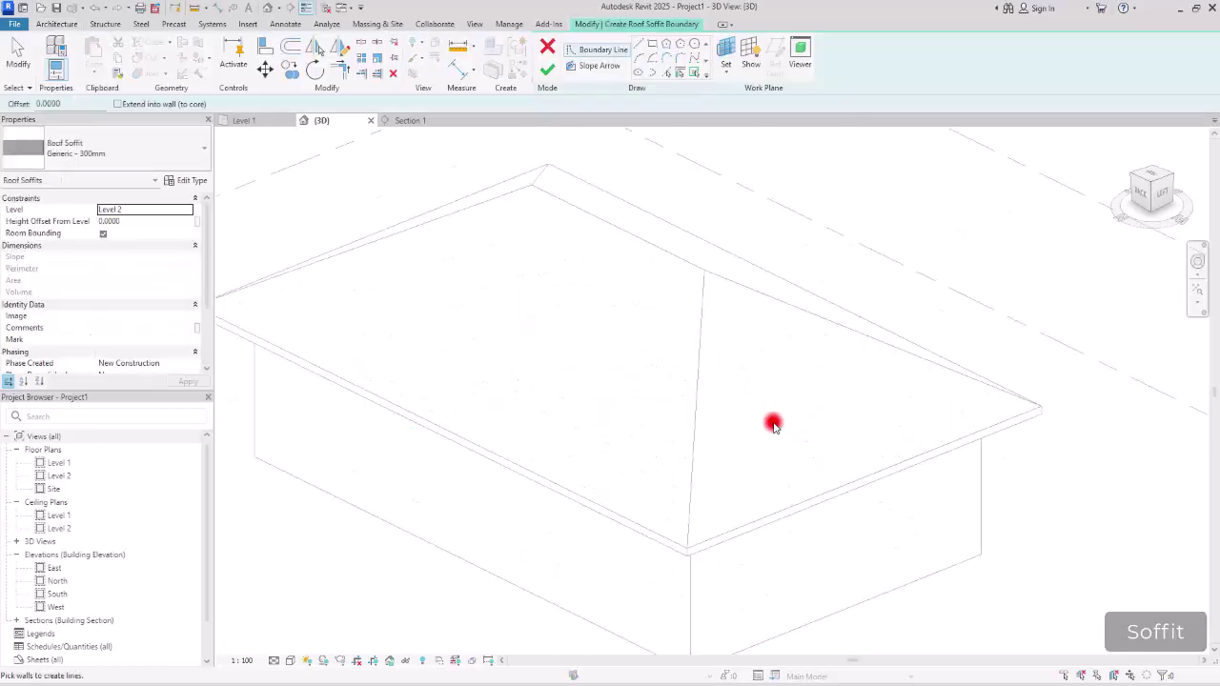
scroll(680, 553, "down", 2)
middle_click_drag(680, 552, 842, 409, "shift")
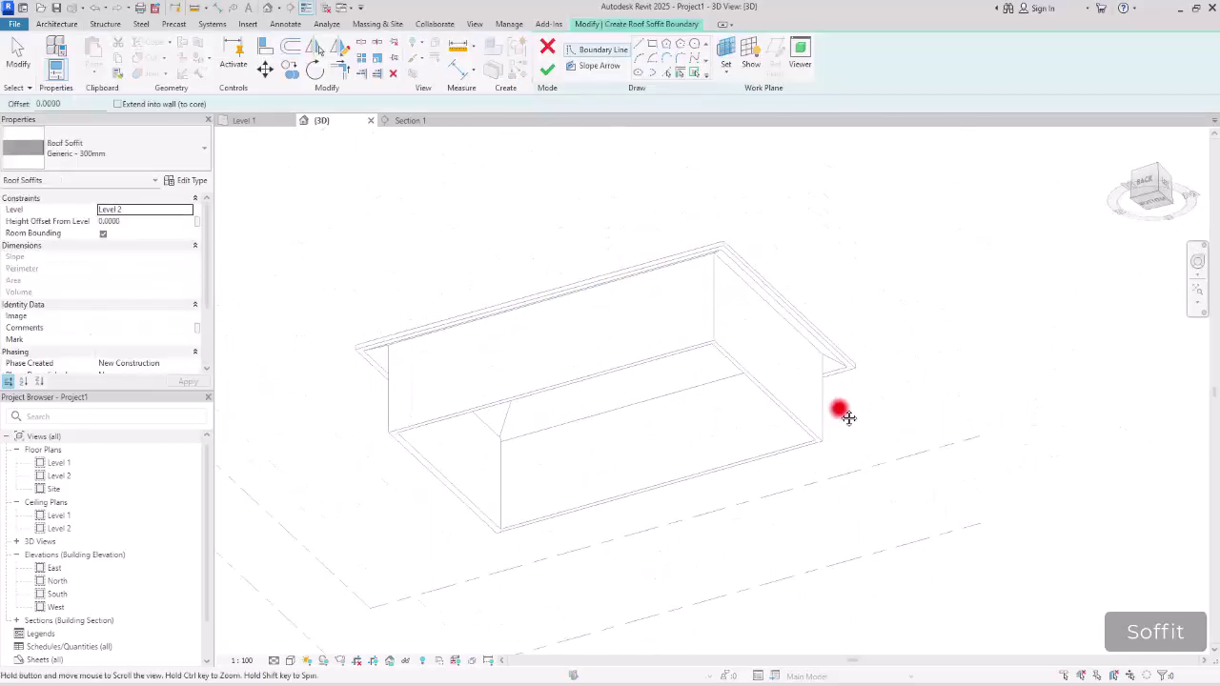
scroll(837, 388, "up", 4)
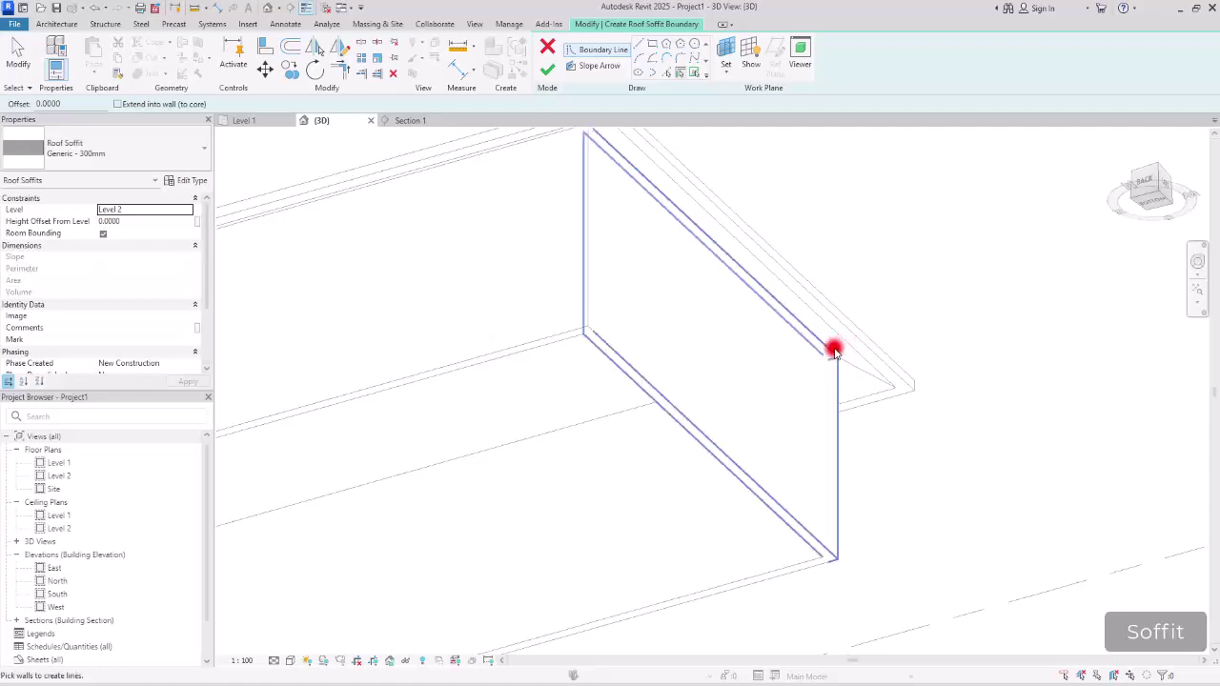
scroll(728, 377, "down", 3)
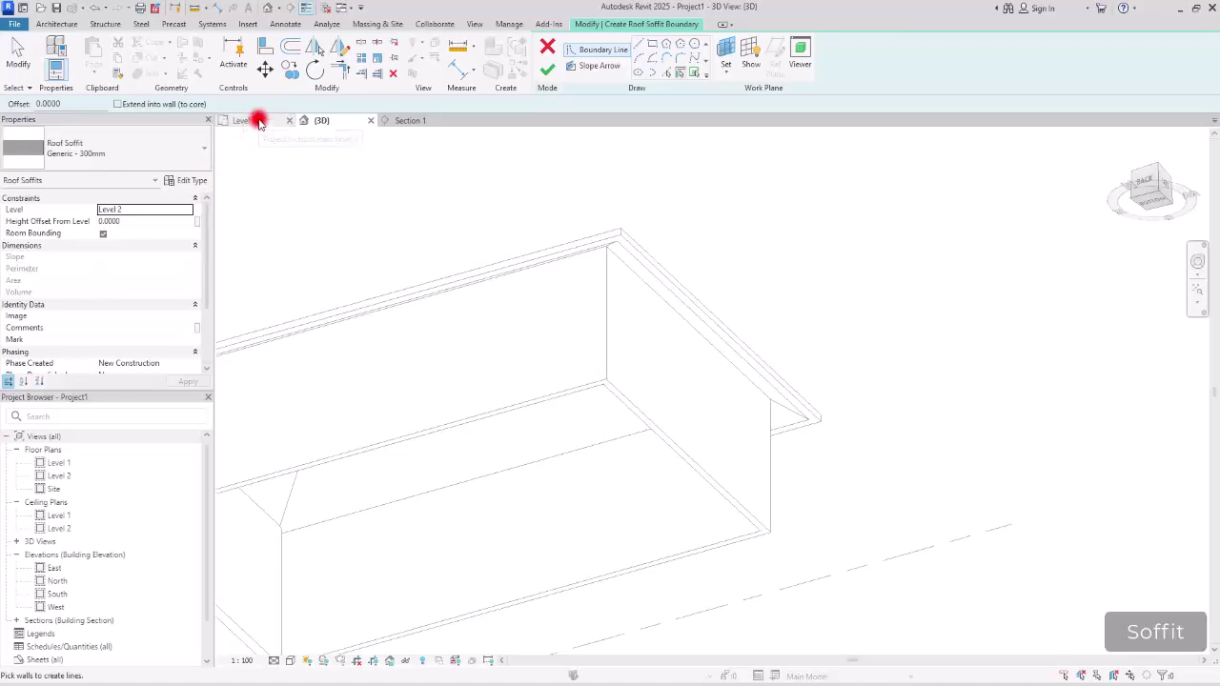
left_click(258, 122)
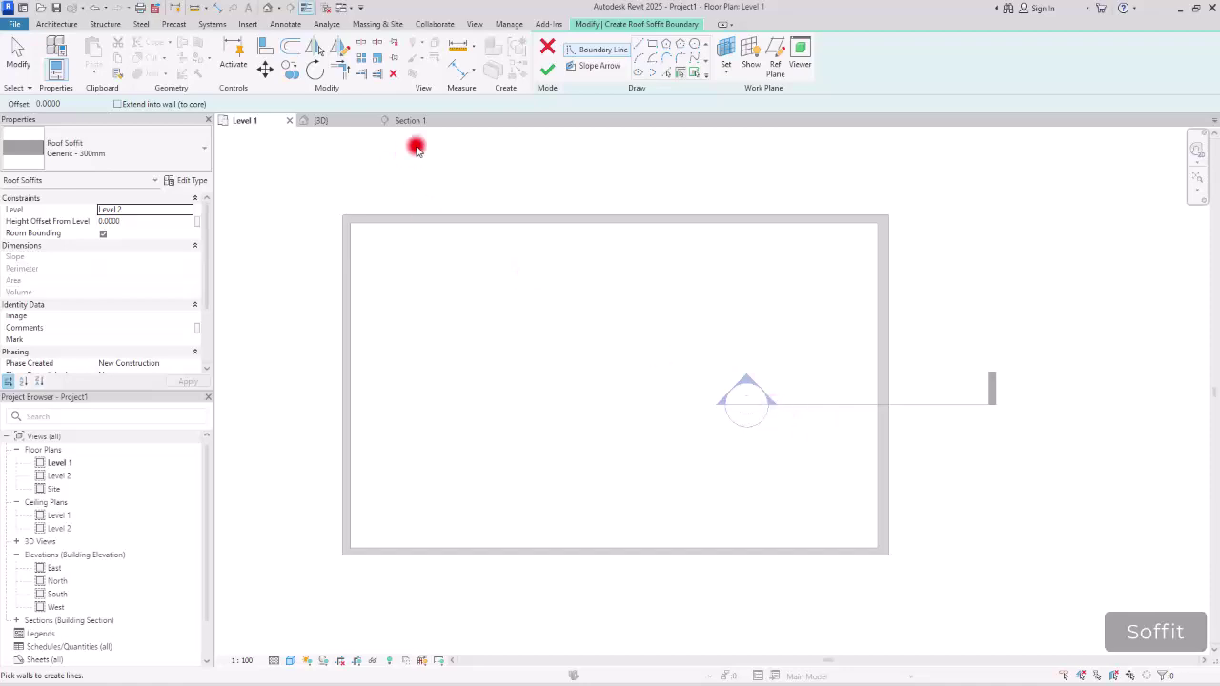
left_click(324, 122)
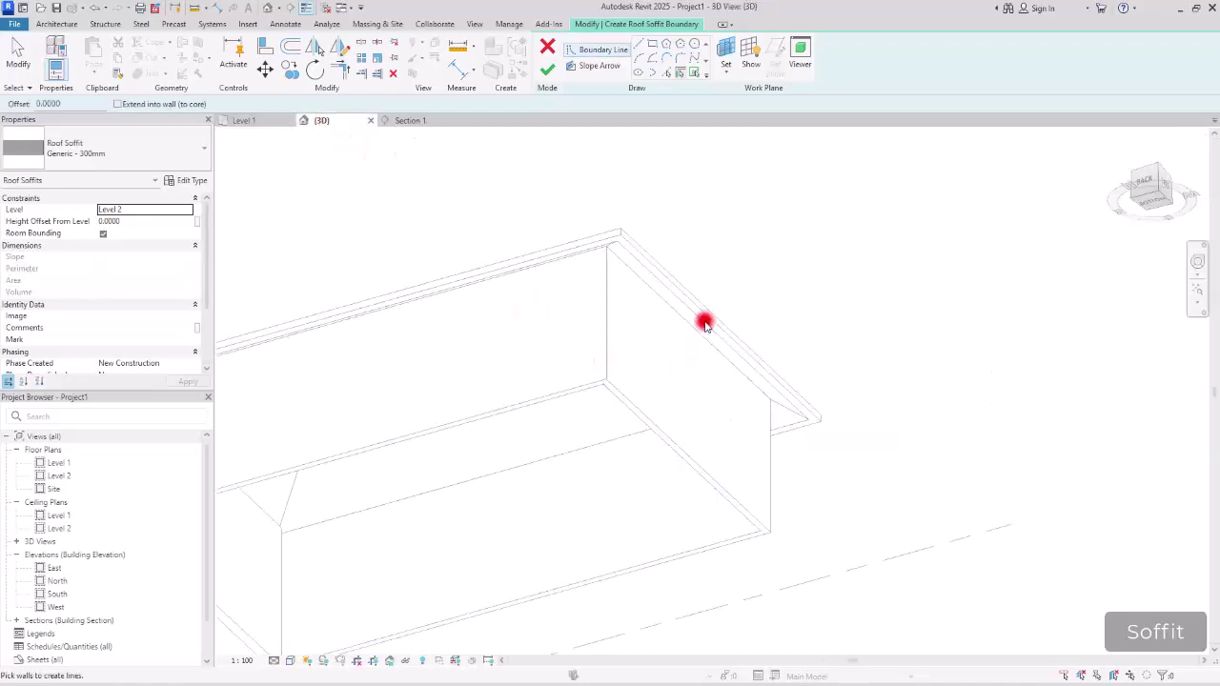
scroll(659, 299, "down", 5)
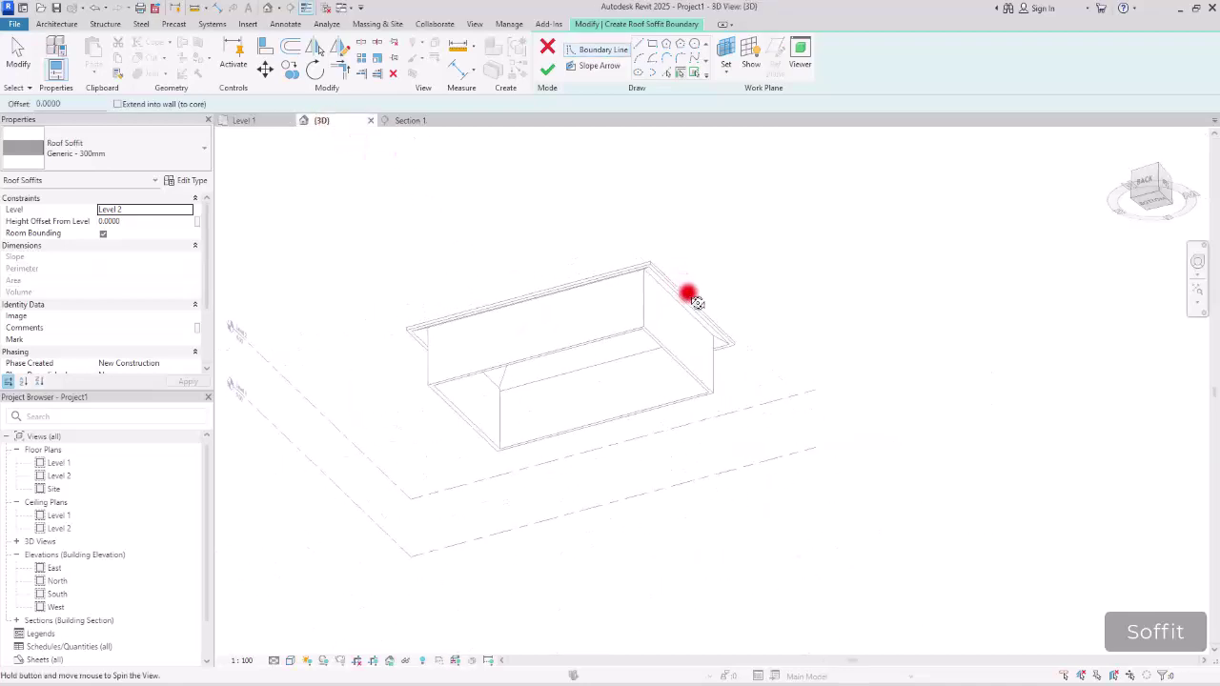
Step: From the top view, sketch a rectangular soffit boundary from corner to corner along the roof's outer edge
middle_click_drag(694, 300, 906, 400, "shift")
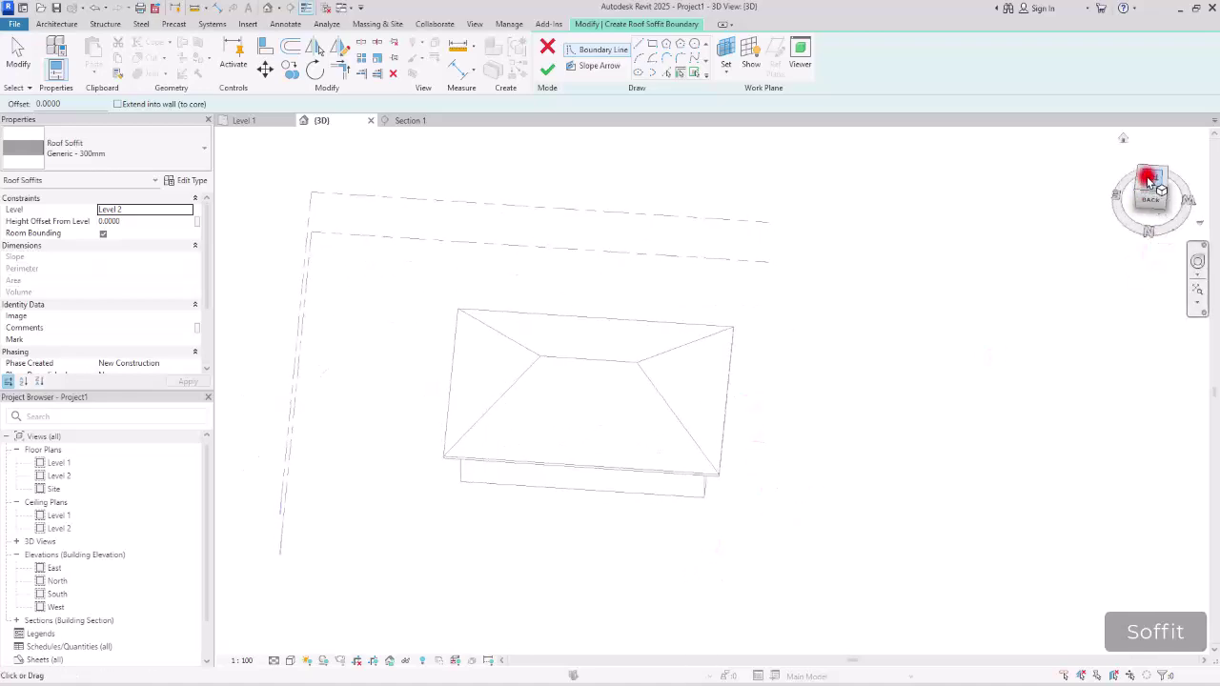
left_click(1150, 181)
left_click(653, 44)
scroll(913, 463, "up", 4)
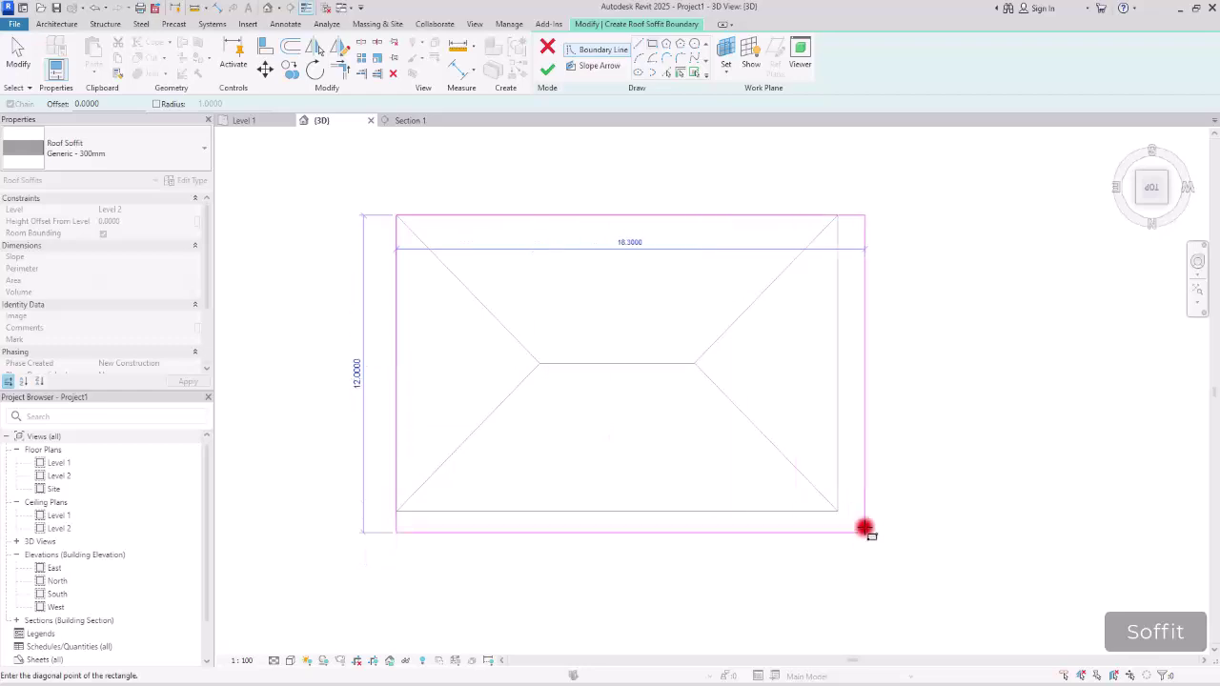
left_click(836, 512)
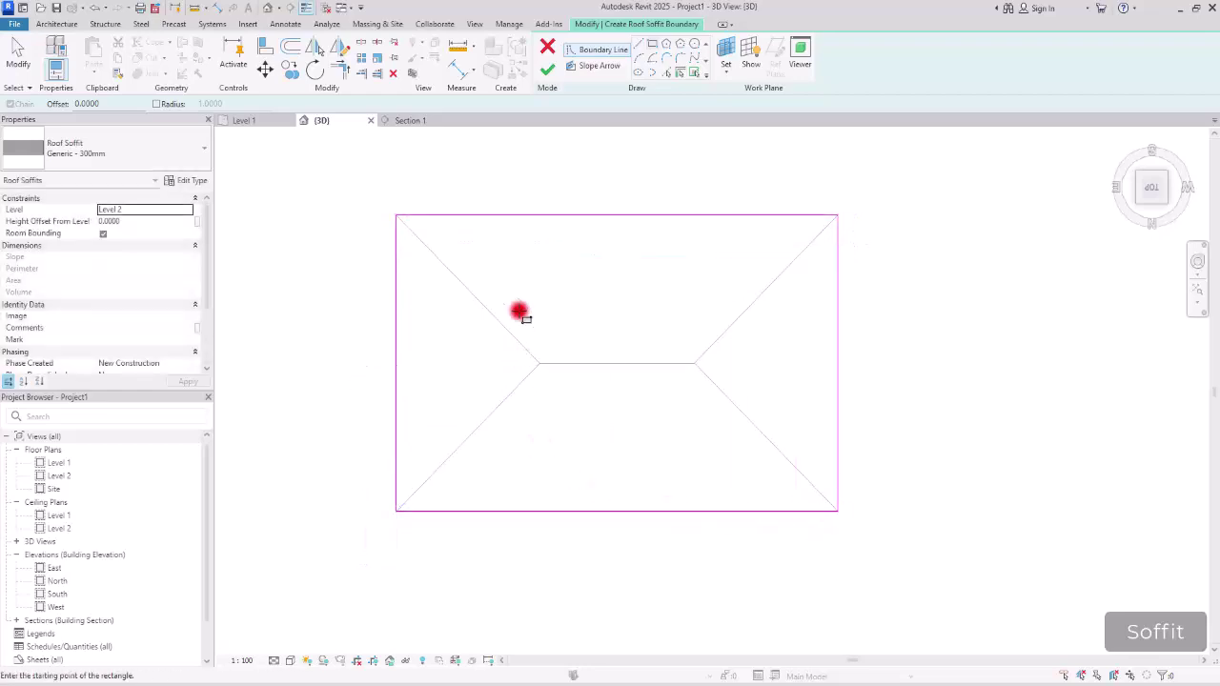
Step: Add an inner soffit boundary loop by picking the outer edges of the four walls, and finish the sketch
scroll(551, 355, "down", 3)
mouse_move(671, 485)
middle_mouse_down("shift")
mouse_move(659, 229)
mouse_move(605, 335)
mouse_move(564, 363)
mouse_move(621, 506)
mouse_move(594, 340)
mouse_move(602, 468)
middle_mouse_up("shift")
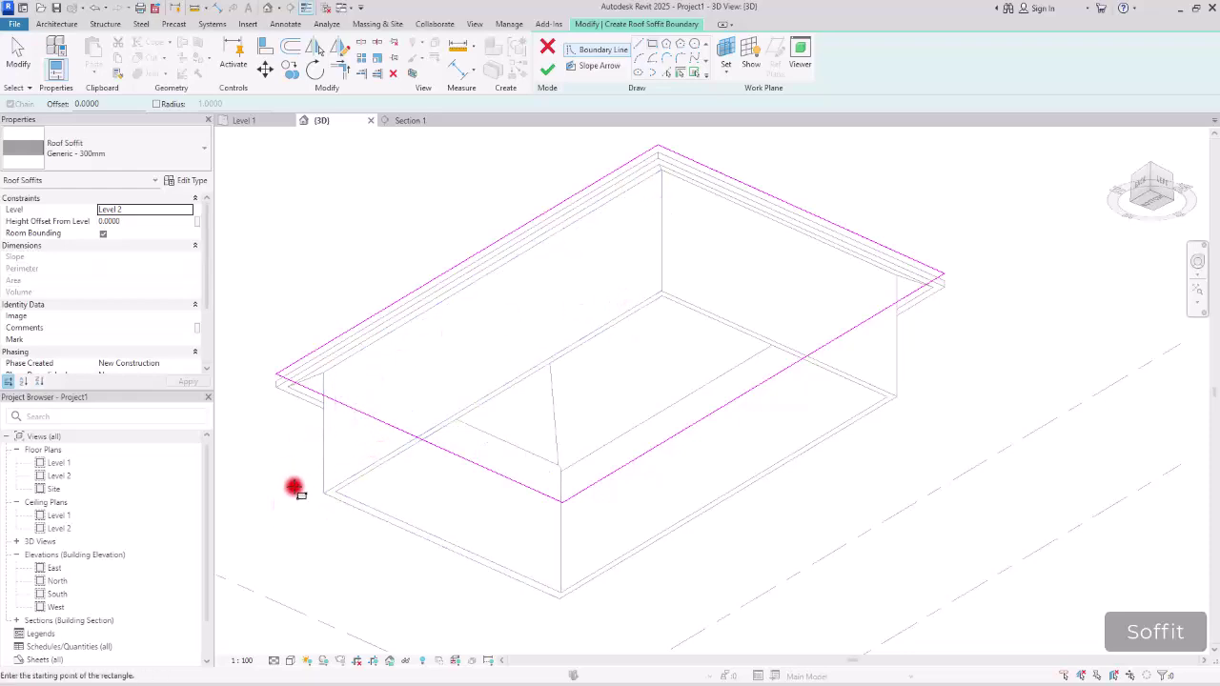
left_click(679, 72)
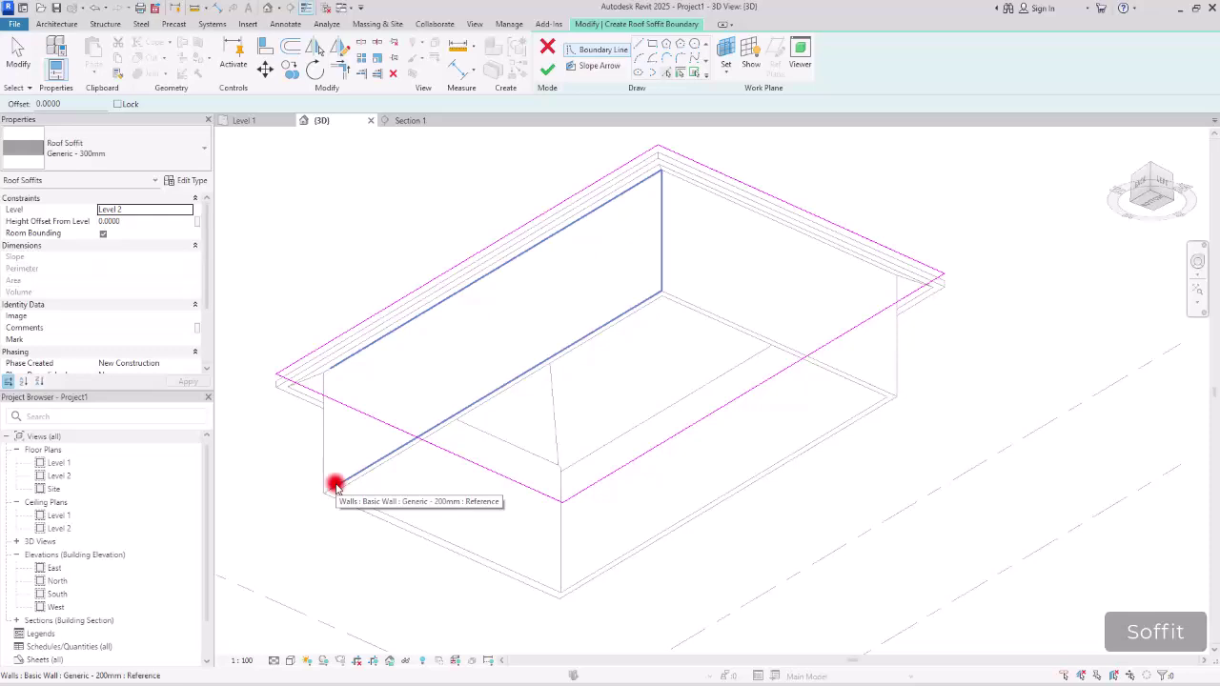
left_click(380, 527)
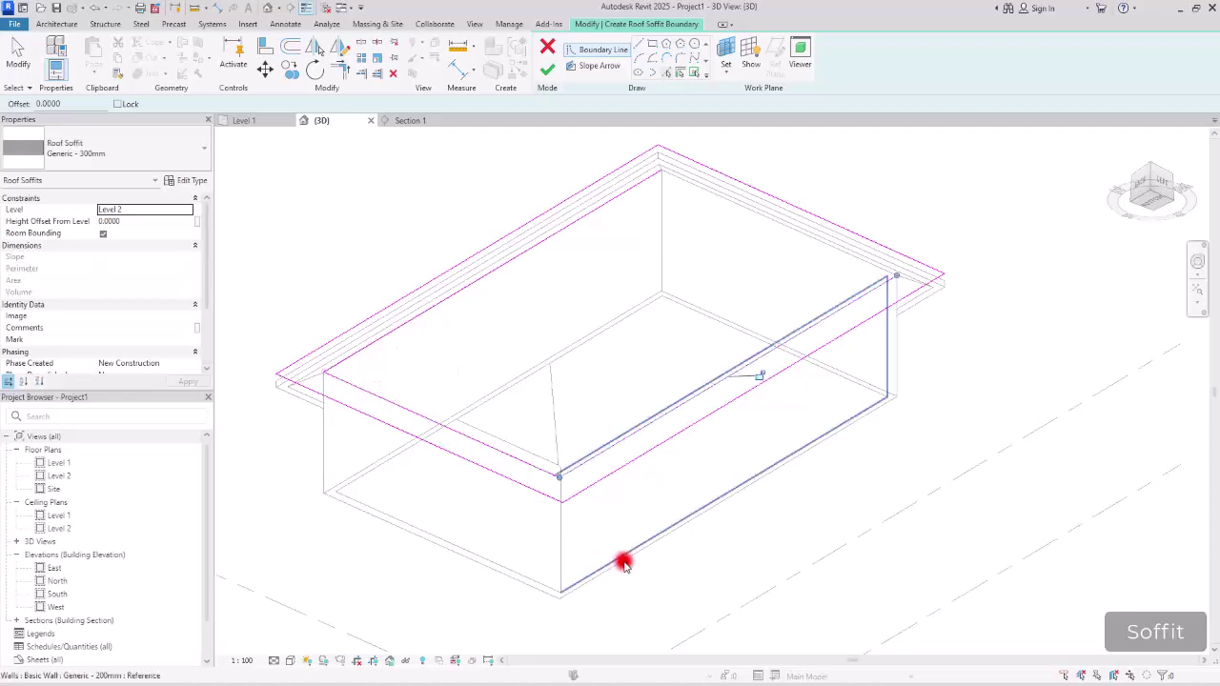
left_click(860, 378)
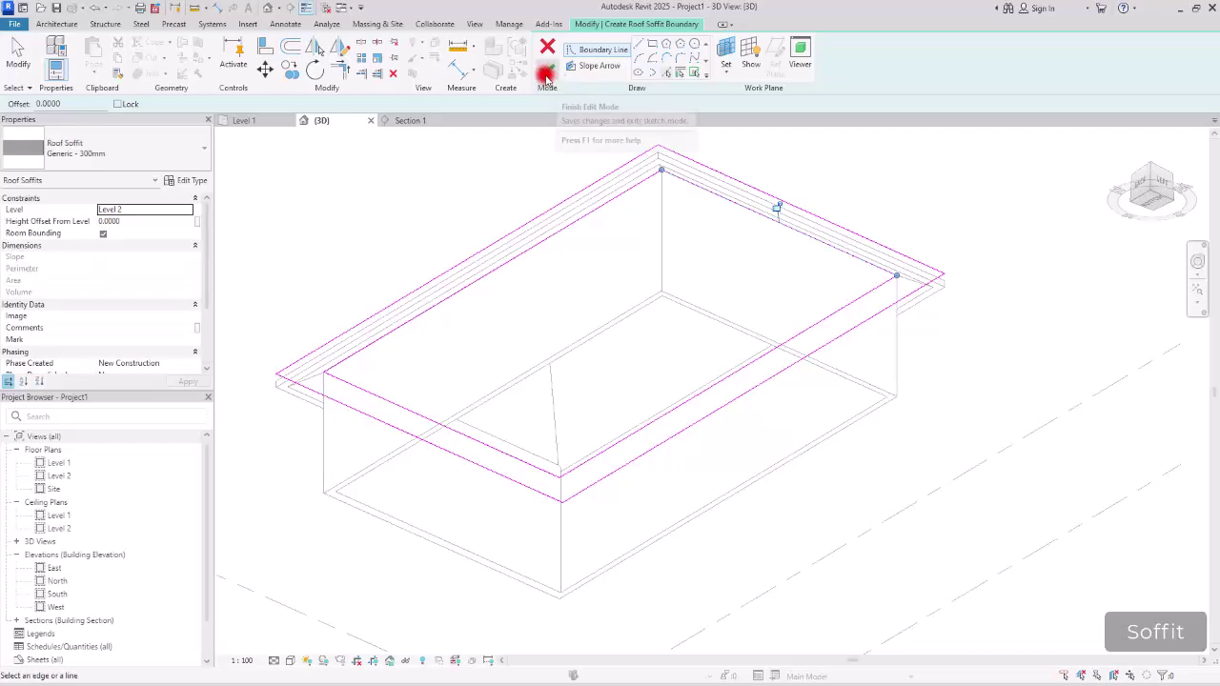
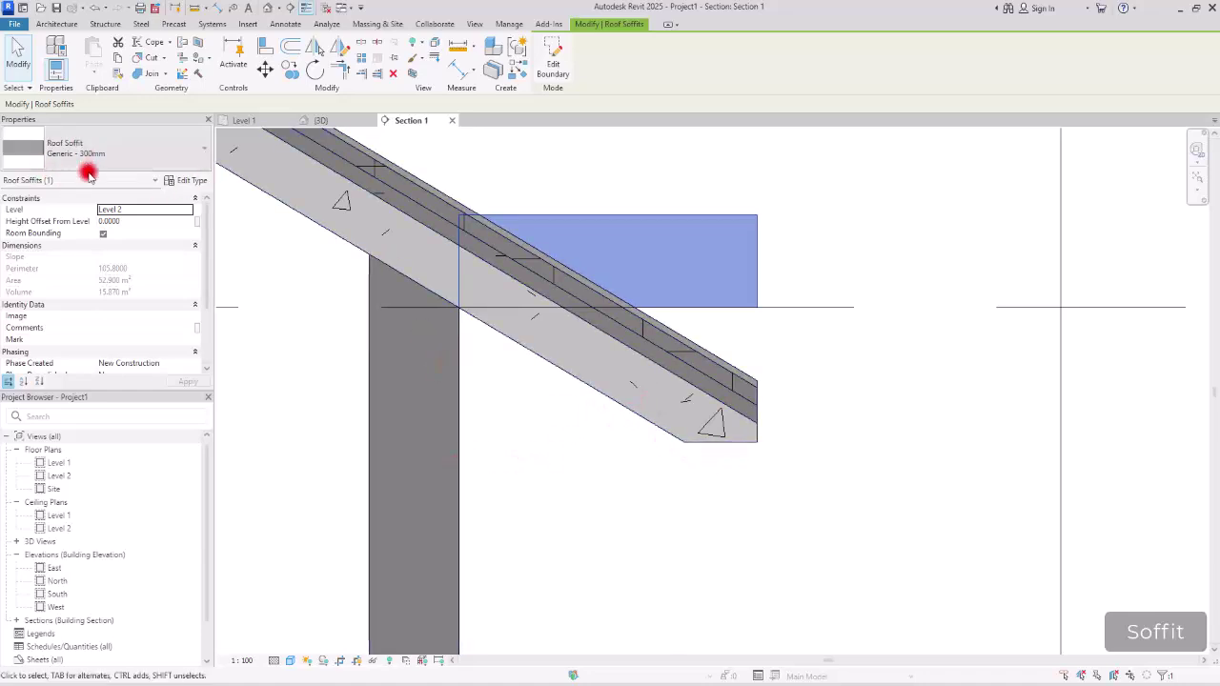
Step: Set the structure layer thickness of the Generic - 300mm roof soffit type to 0.03
left_click(178, 182)
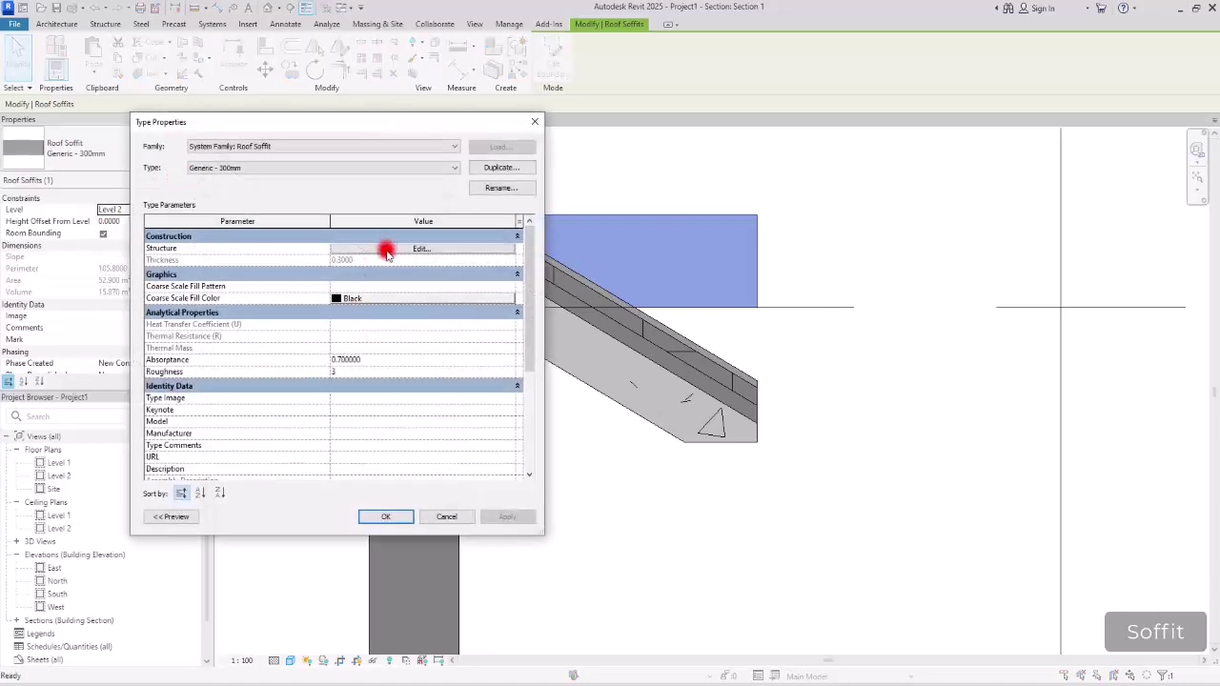
left_click(387, 252)
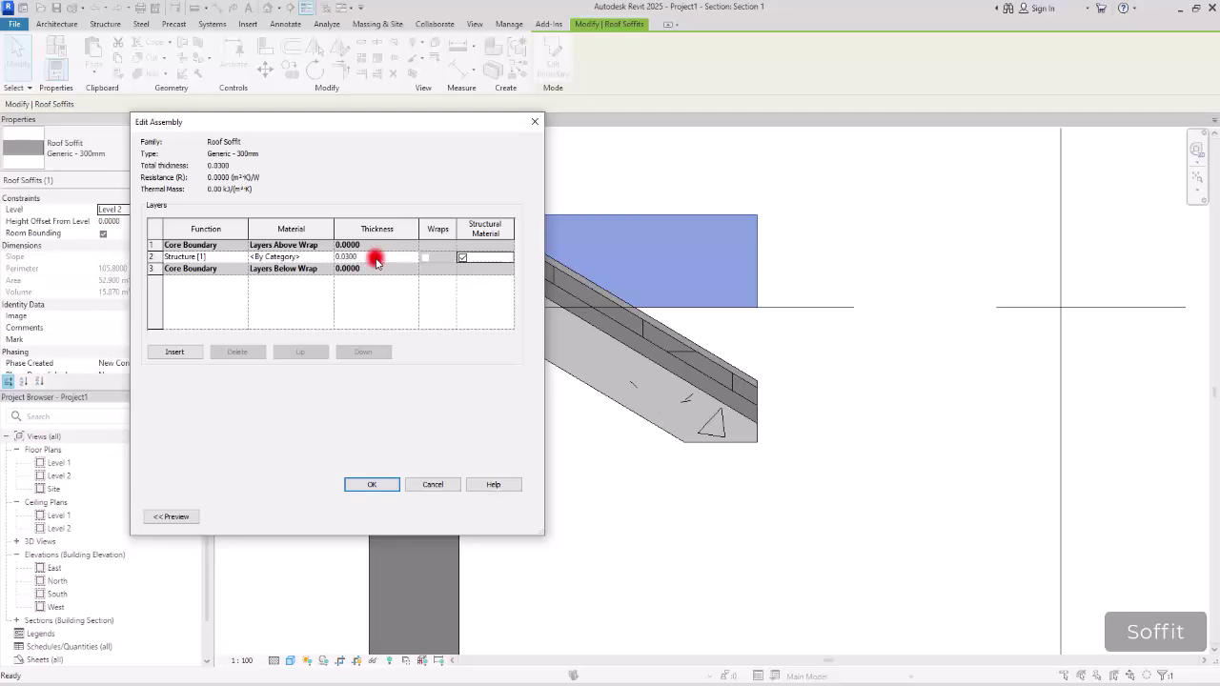
left_click(381, 483)
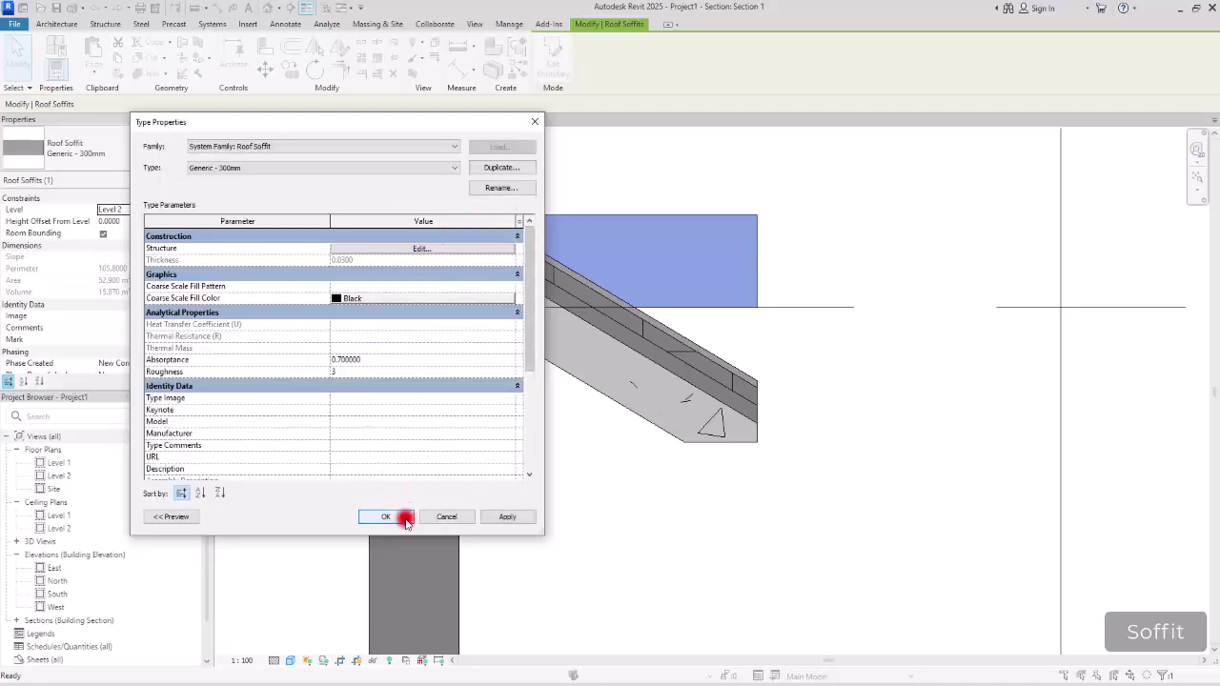
left_click(405, 518)
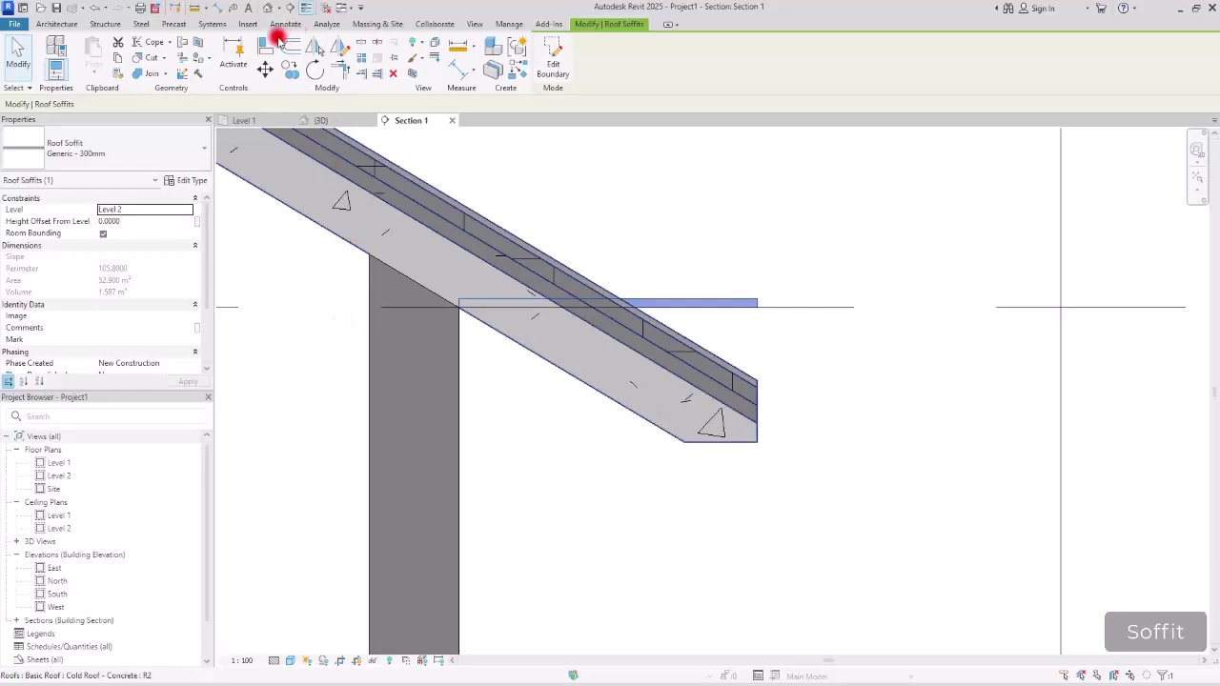
Step: Align the top face of the soffit with the horizontal bottom edge of the roof overhang in Section 1
left_click(264, 46)
left_click(728, 440)
left_click(716, 303)
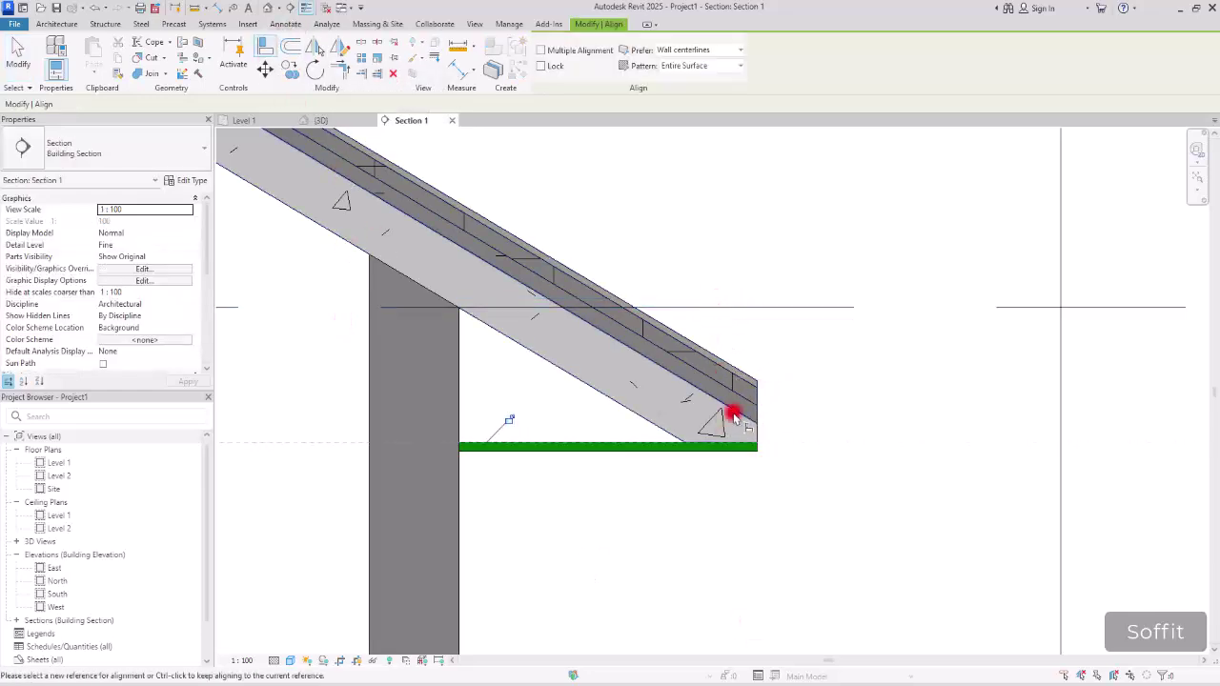
key("Escape")
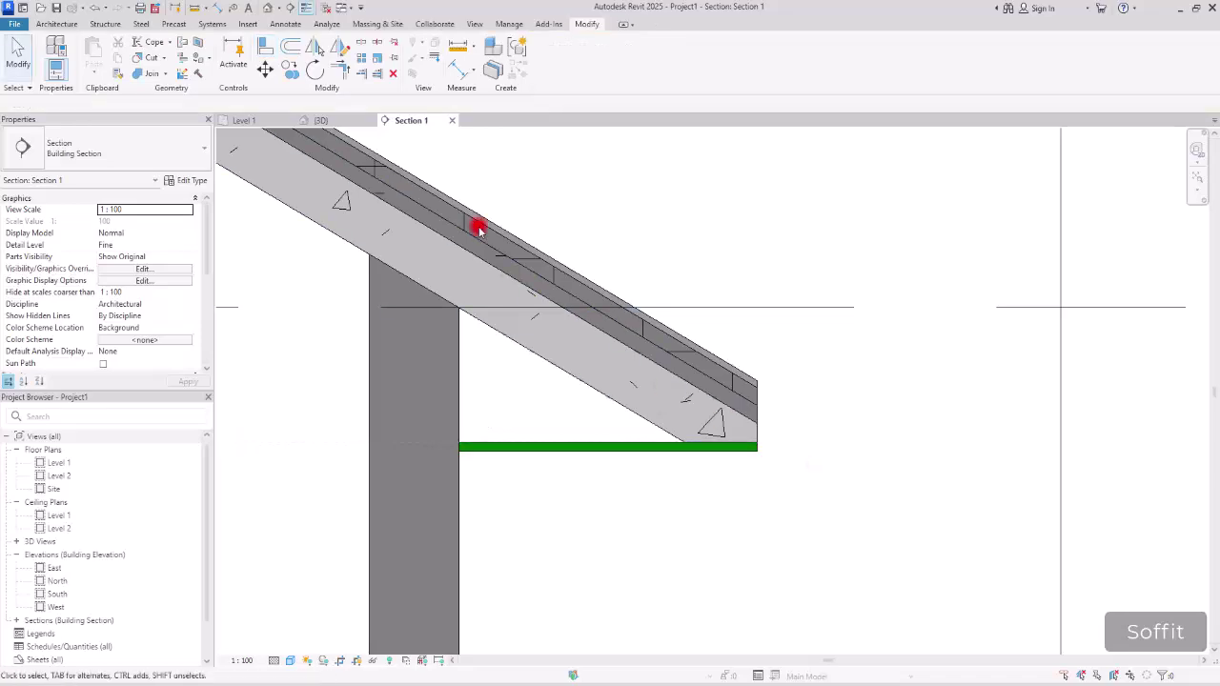
Step: Give the {3D} view Fine detail level and a colour-filled visual style, and inspect the soffit from below at the eaves corner
left_click(325, 121)
scroll(615, 235, "up", 4)
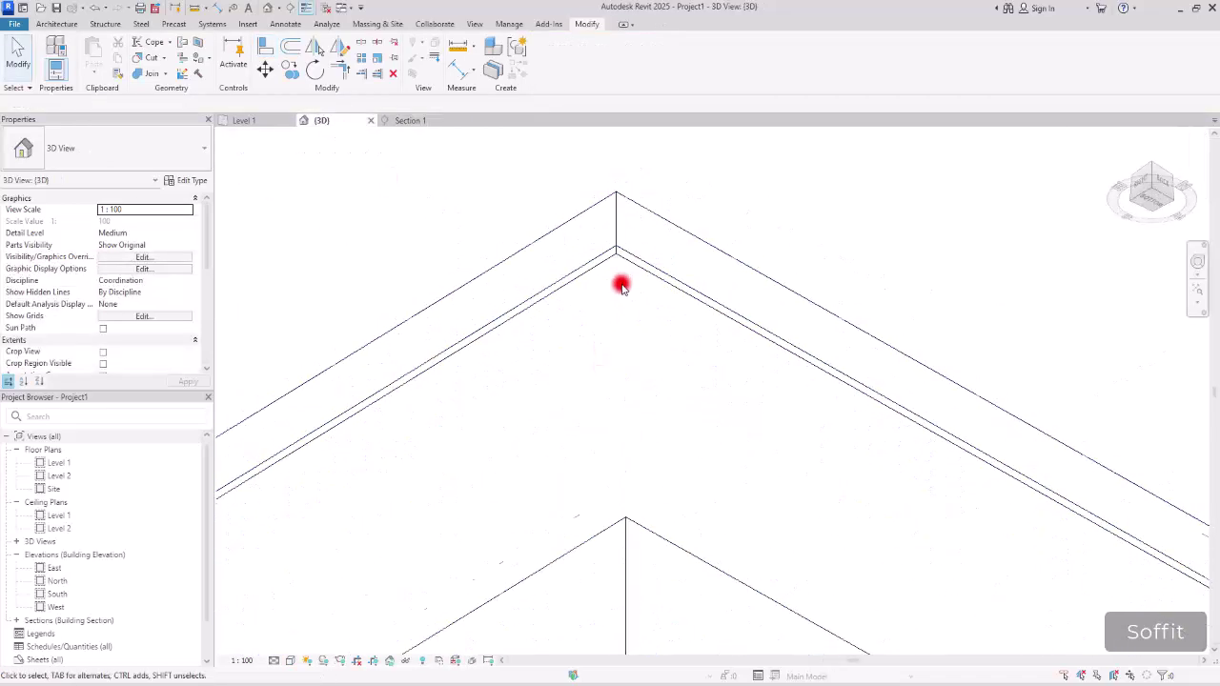
scroll(620, 287, "down", 3)
left_click(274, 661)
left_click(295, 645)
left_click(290, 660)
left_click(305, 633)
scroll(615, 212, "down", 4)
middle_click_drag(615, 211, 718, 340, "shift")
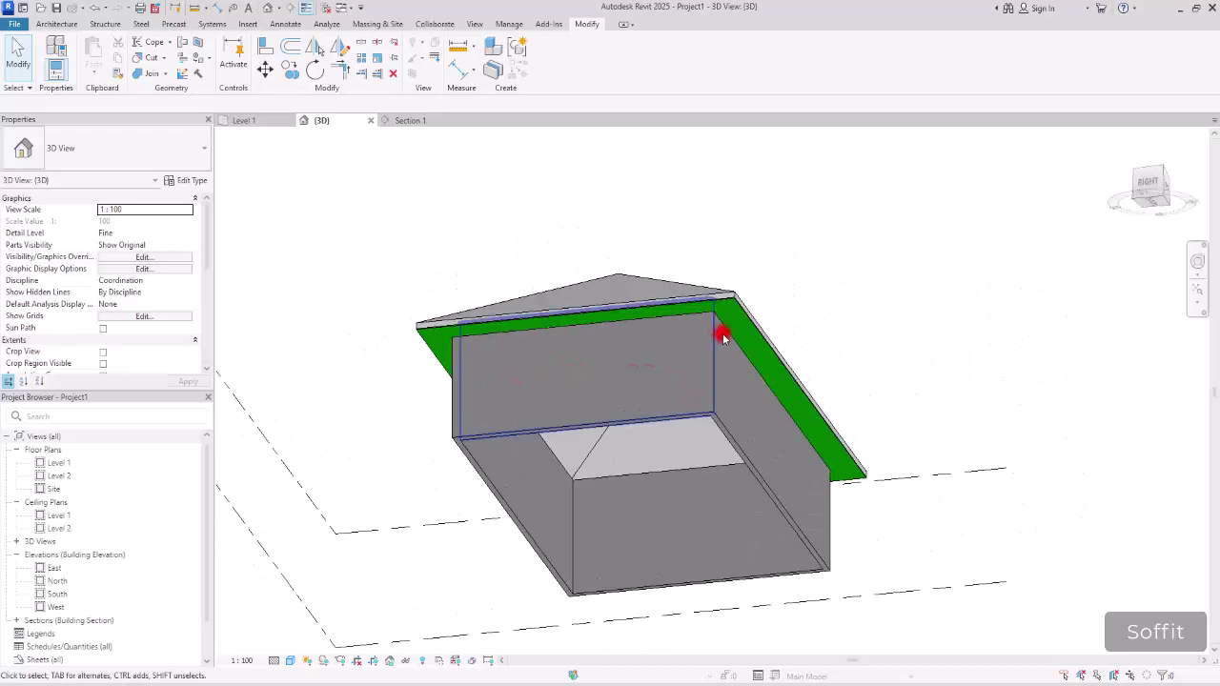
scroll(718, 340, "up", 6)
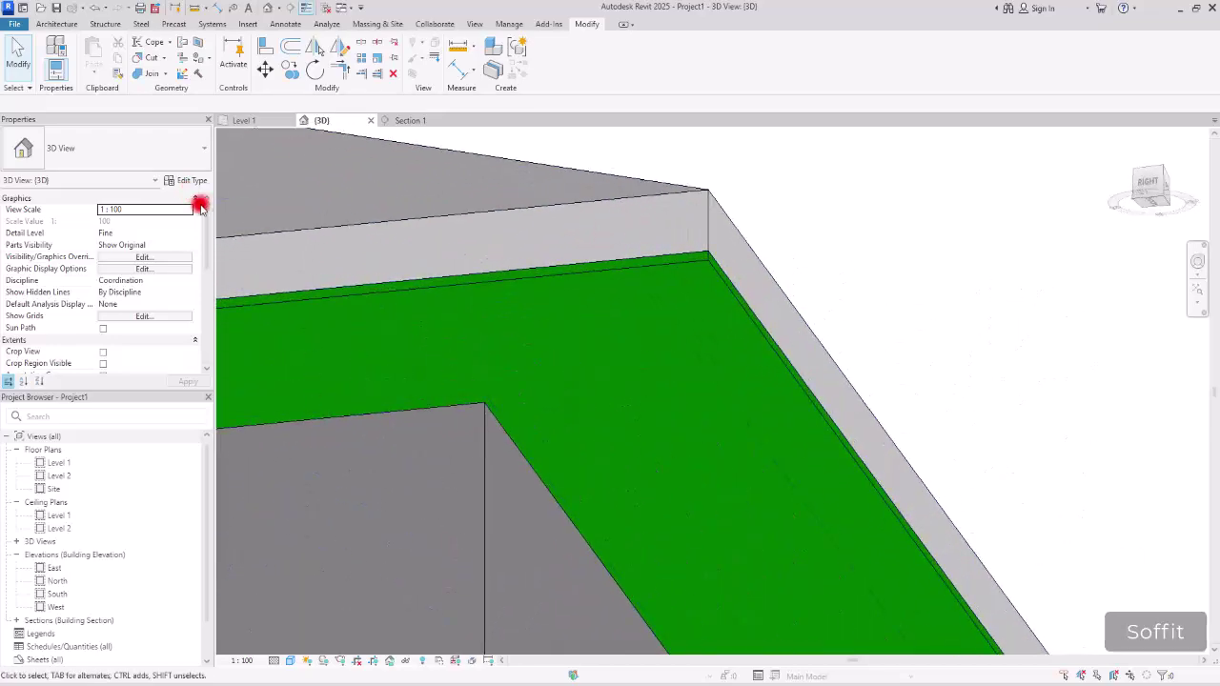
Step: Place a roof fascia on the upper outer edge of the roof overhang in Section 1
left_click(426, 119)
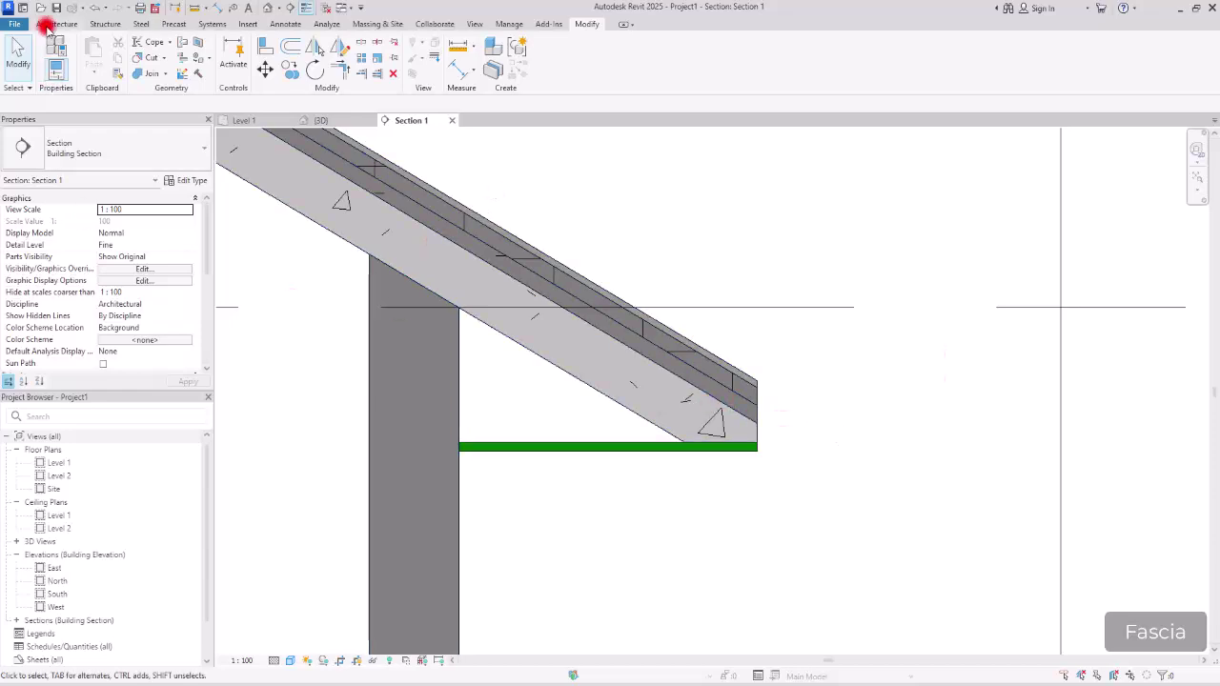
left_click(44, 26)
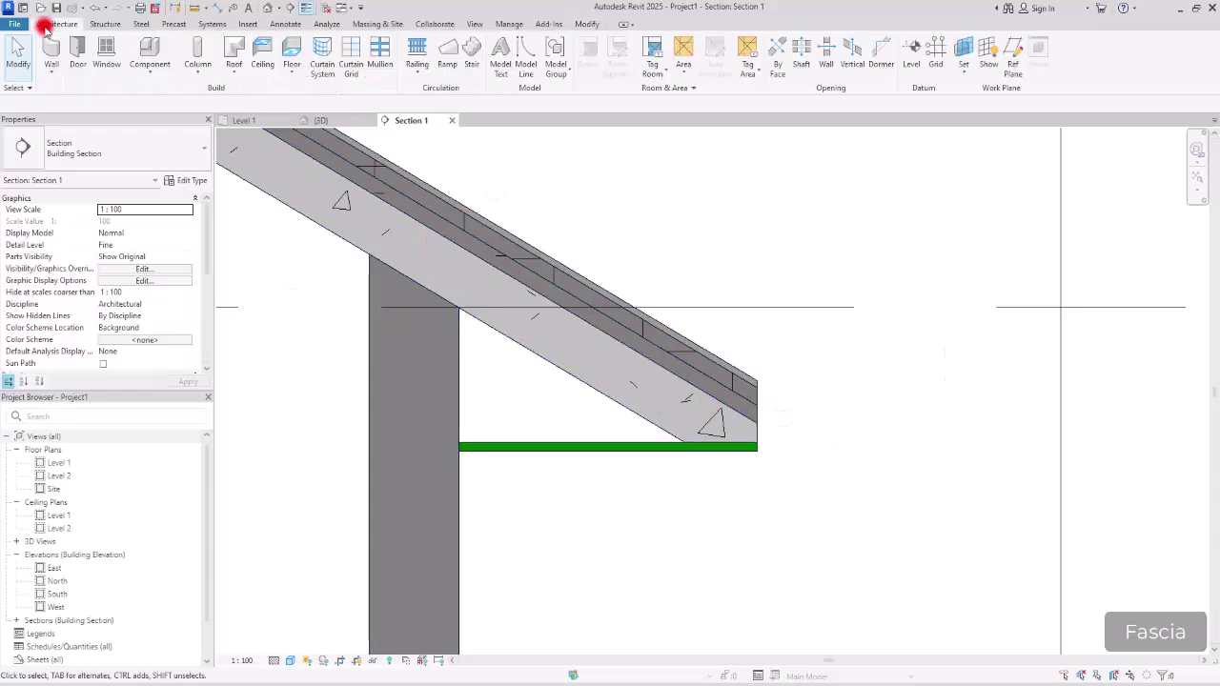
left_click(236, 72)
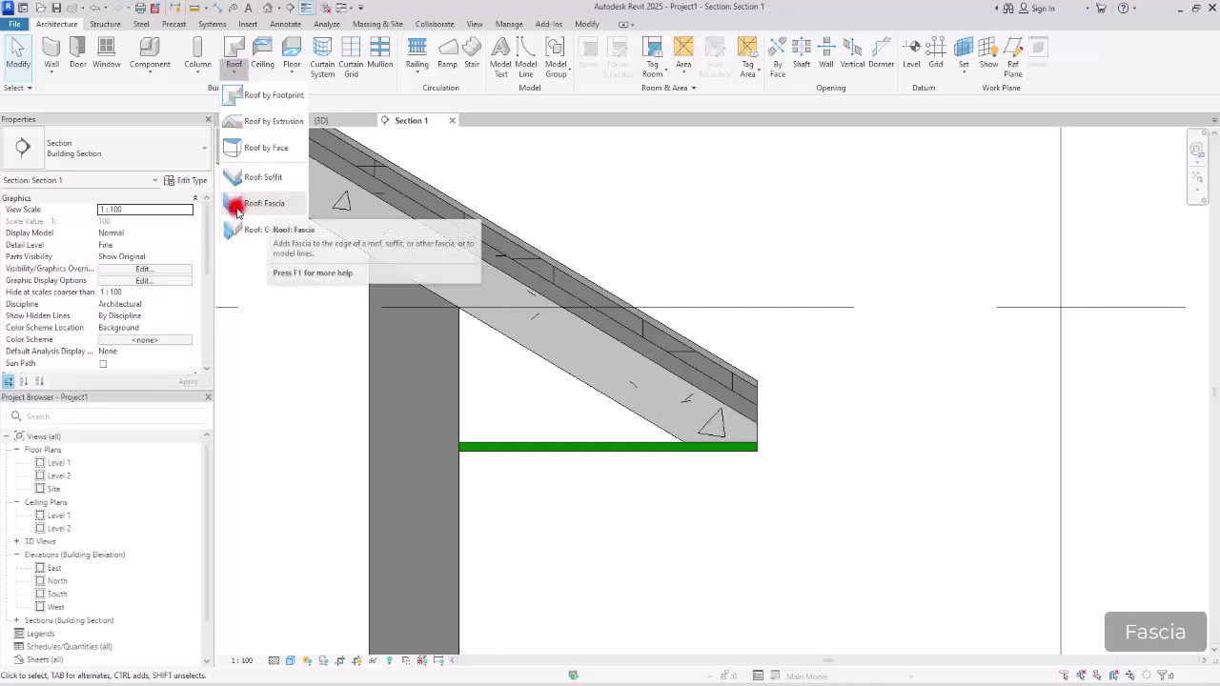
left_click(287, 204)
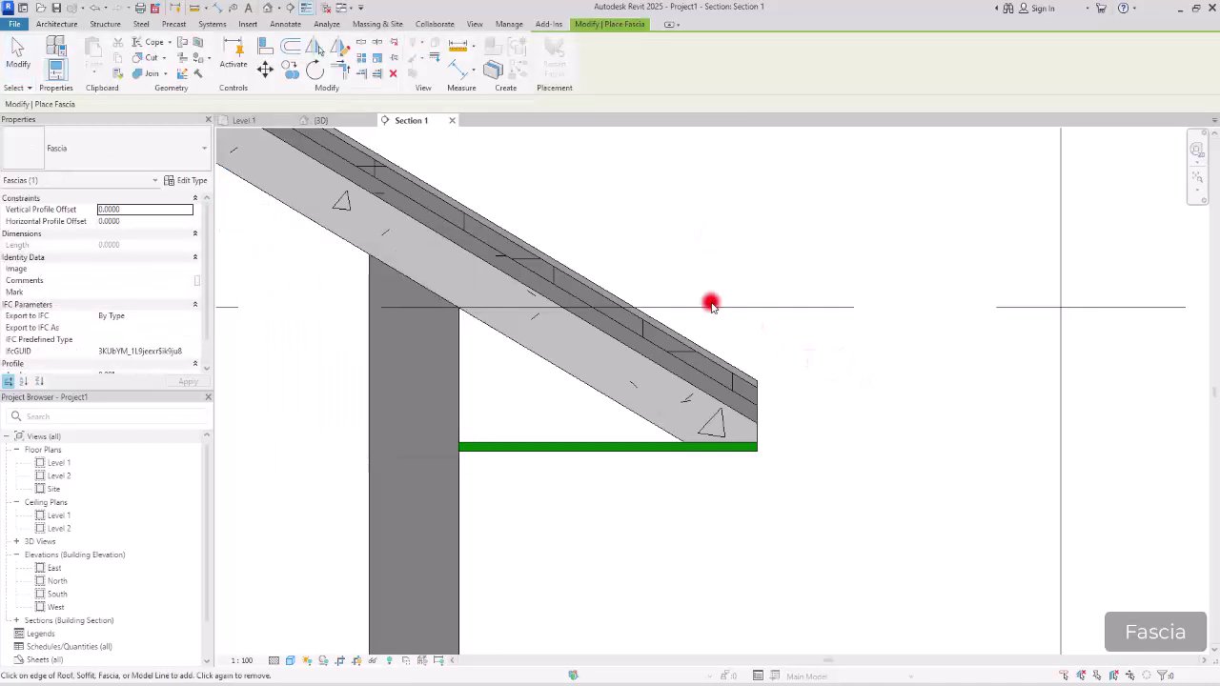
left_click(339, 121)
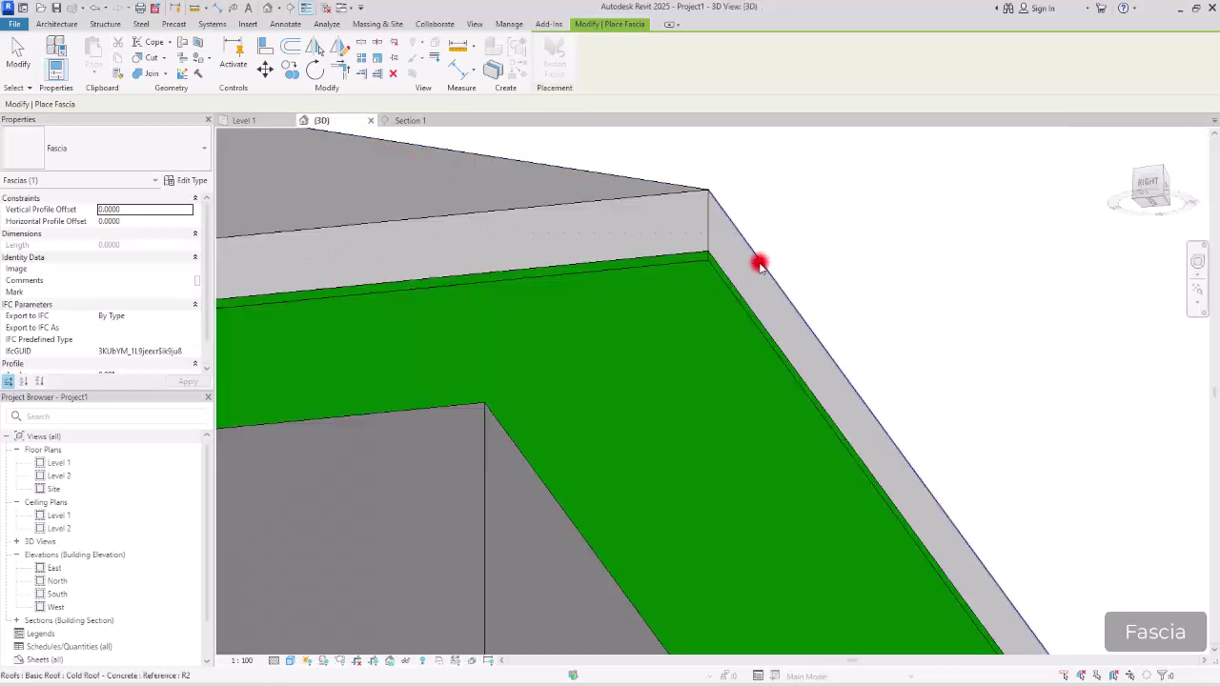
left_click(420, 121)
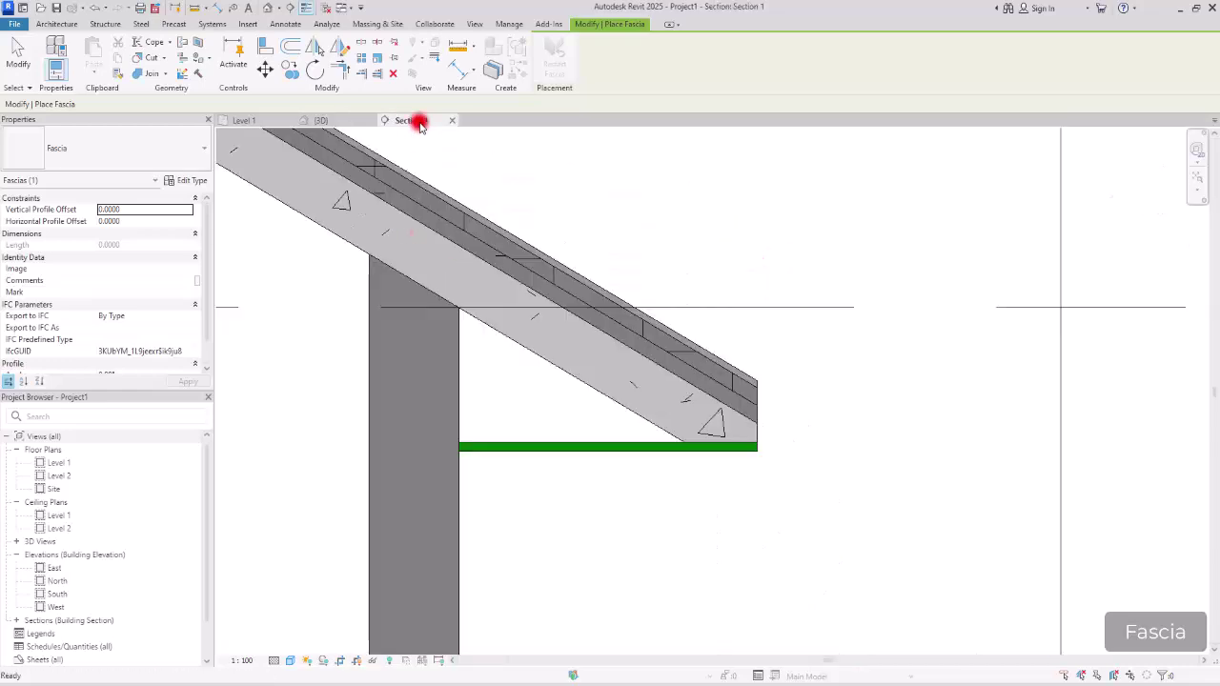
left_click(755, 384)
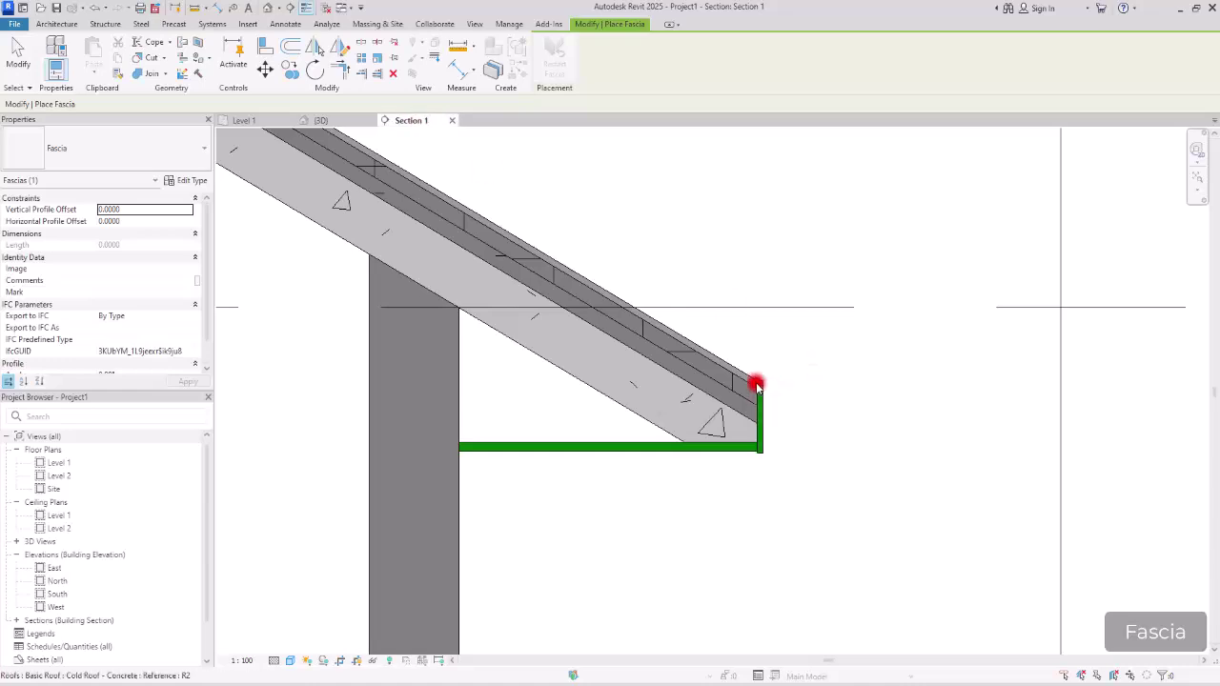
key("Escape")
key("Escape")
Step: Change the fascia type's profile to M_Fascia-Flat : 19 x 140mm and apply it
scroll(773, 417, "up", 3)
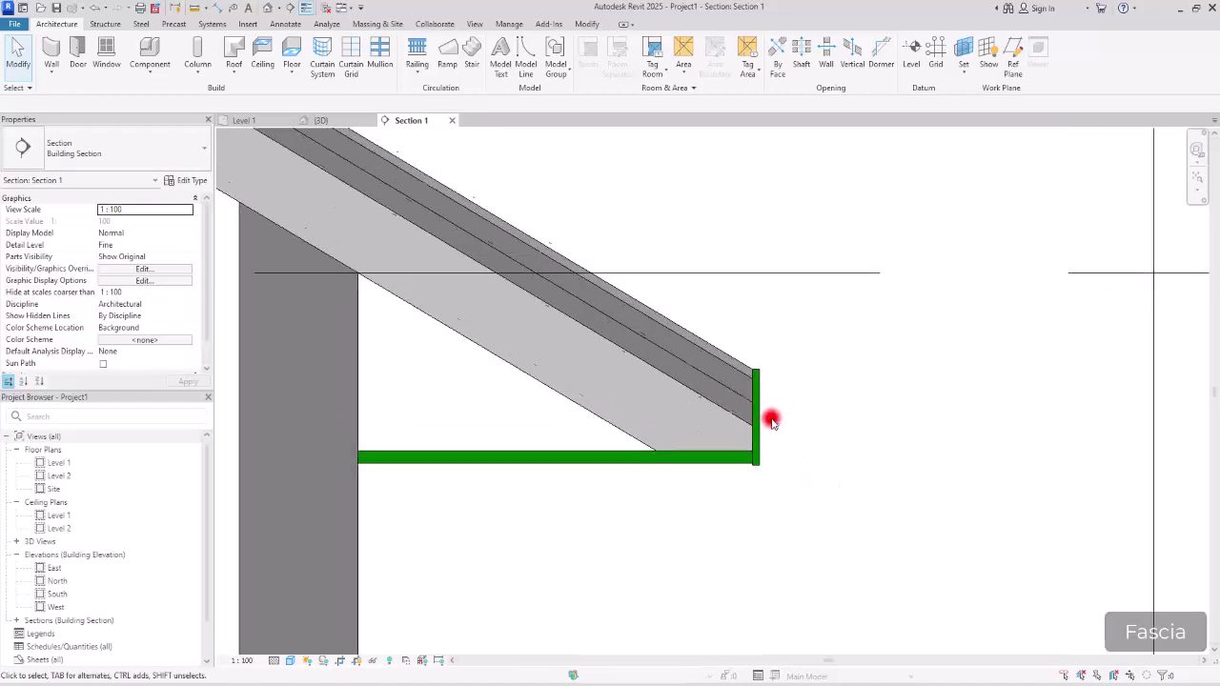
scroll(831, 421, "down", 3)
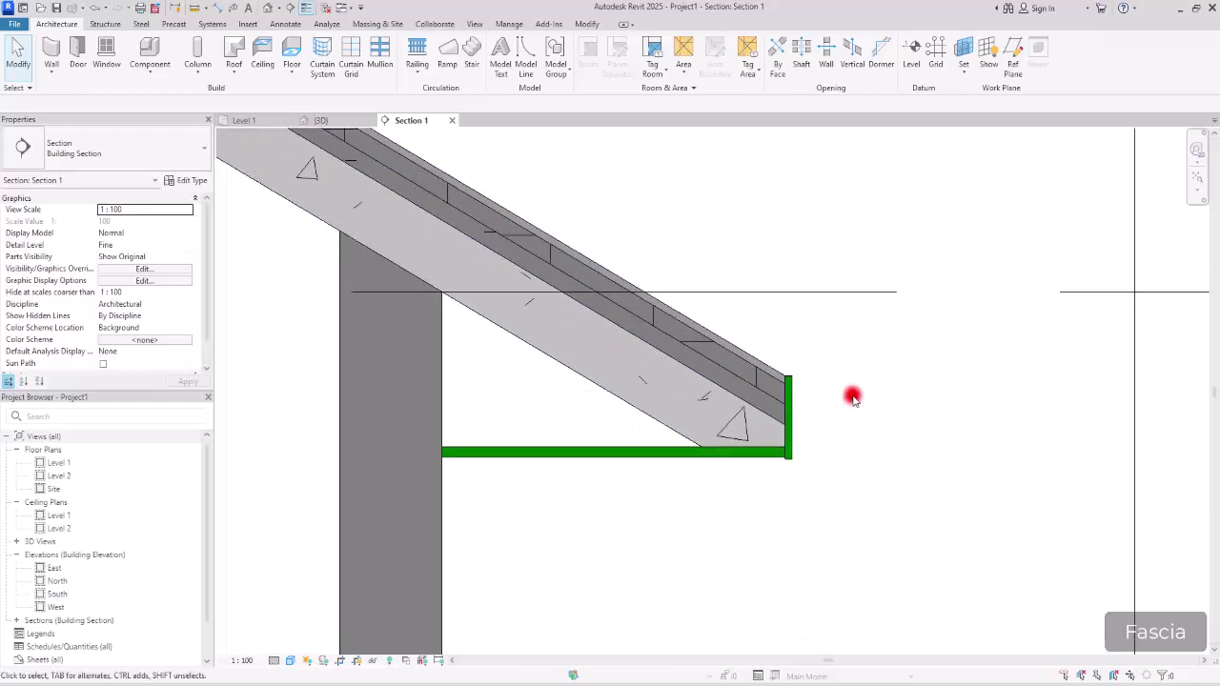
left_click(795, 403)
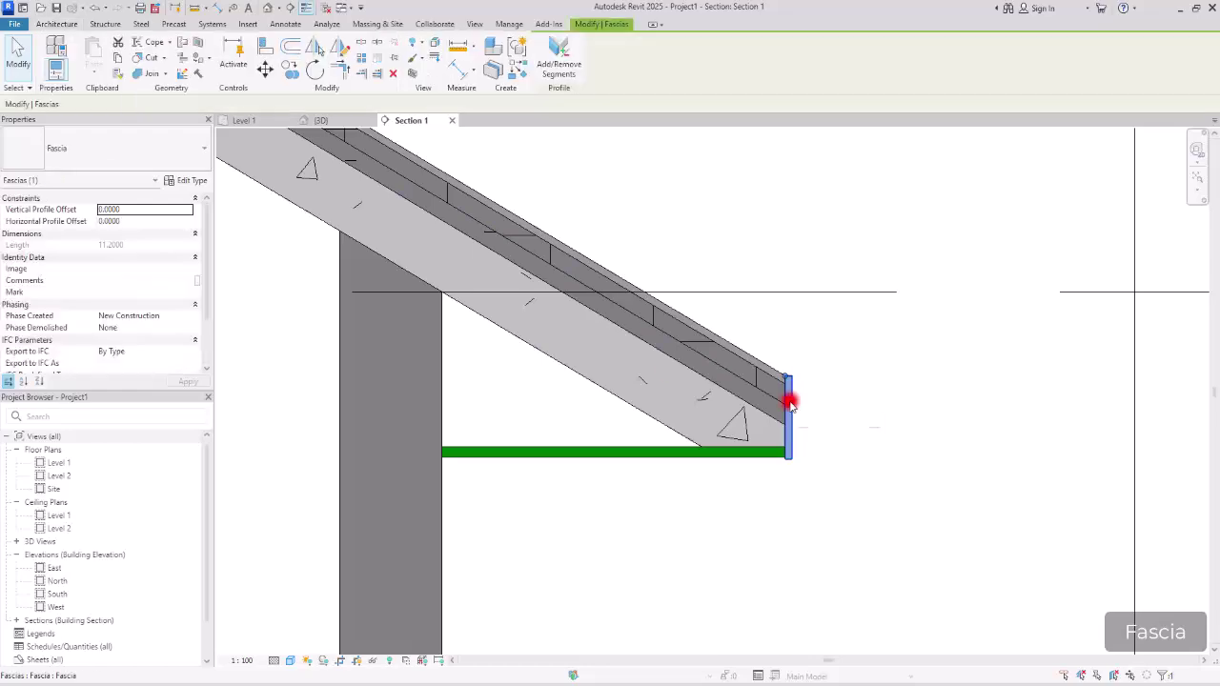
left_click(179, 181)
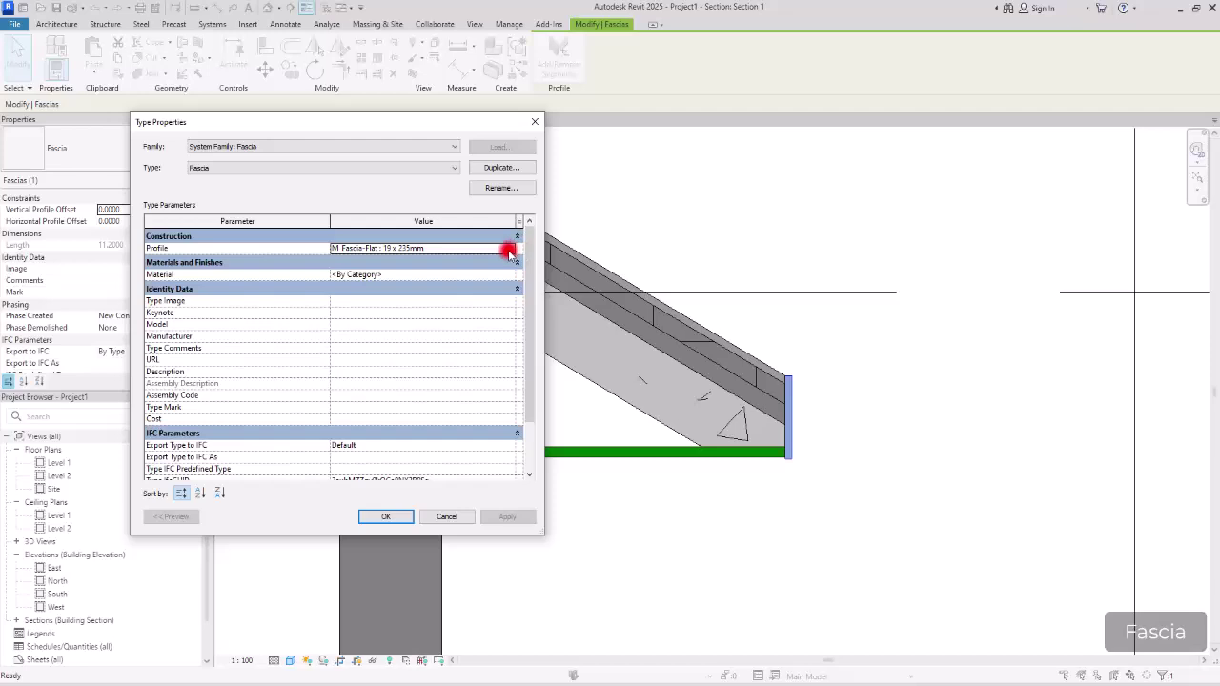
left_click(510, 250)
left_click(402, 271)
left_click(494, 516)
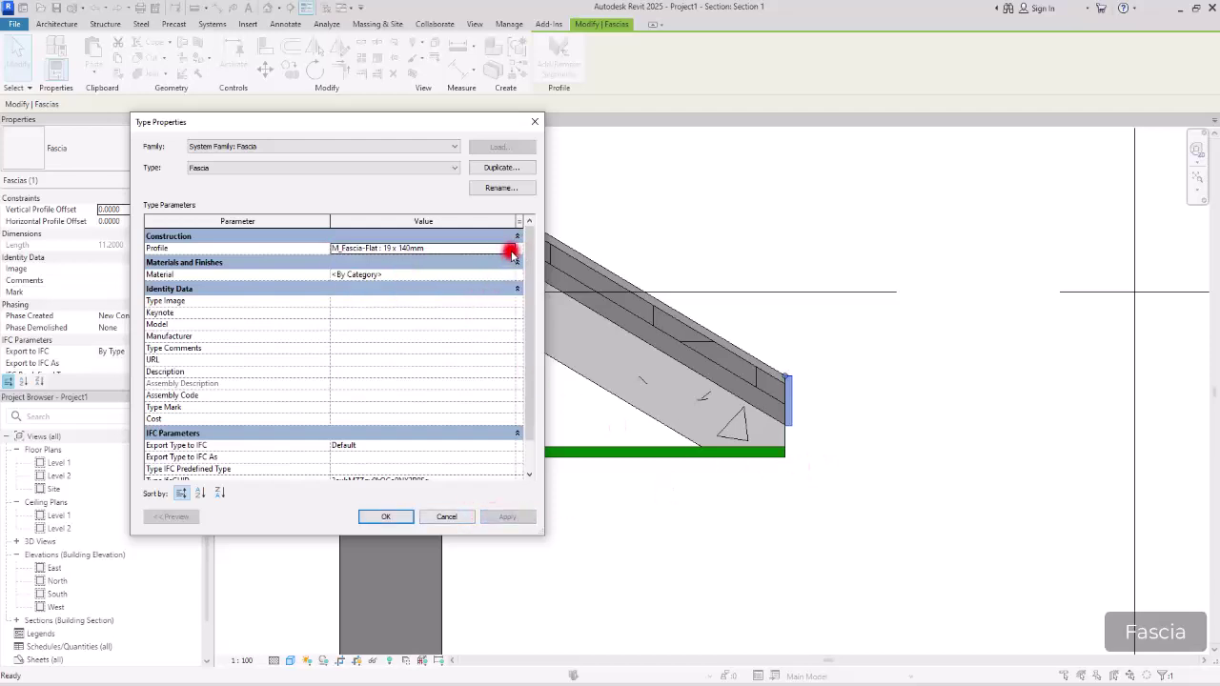
left_click(511, 251)
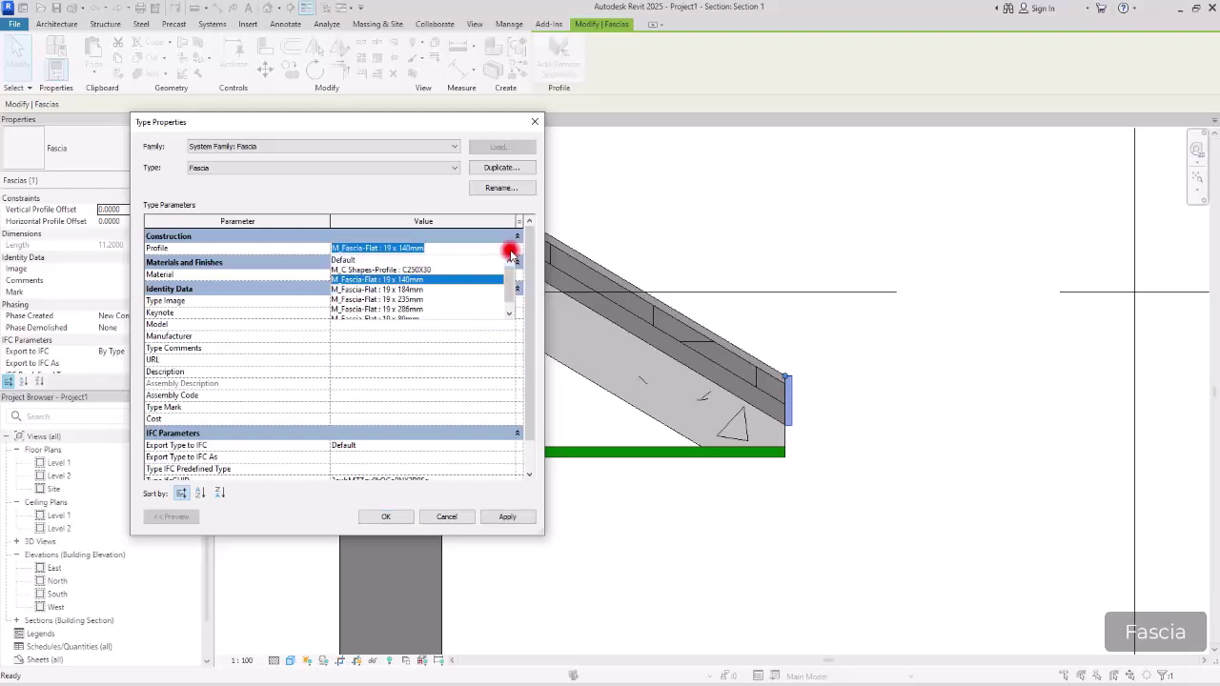
left_click(386, 517)
left_click(387, 516)
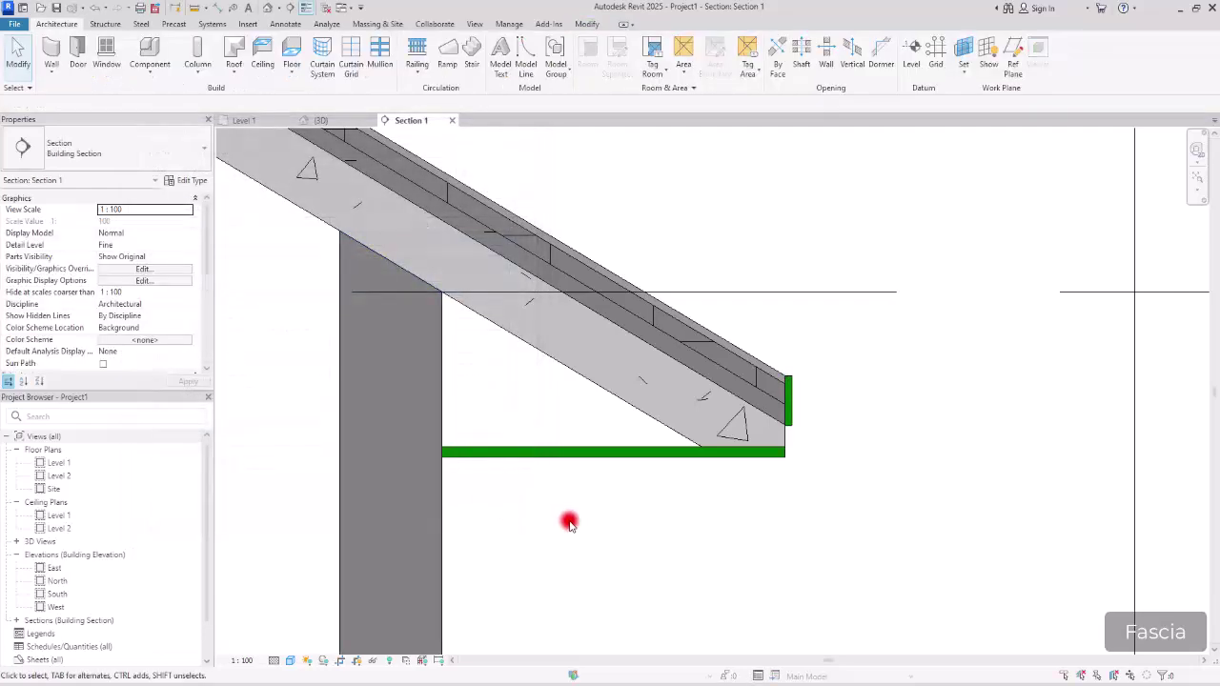
Step: Create a new family from a profile template for a custom fascia
left_click(12, 24)
mouse_move(24, 74)
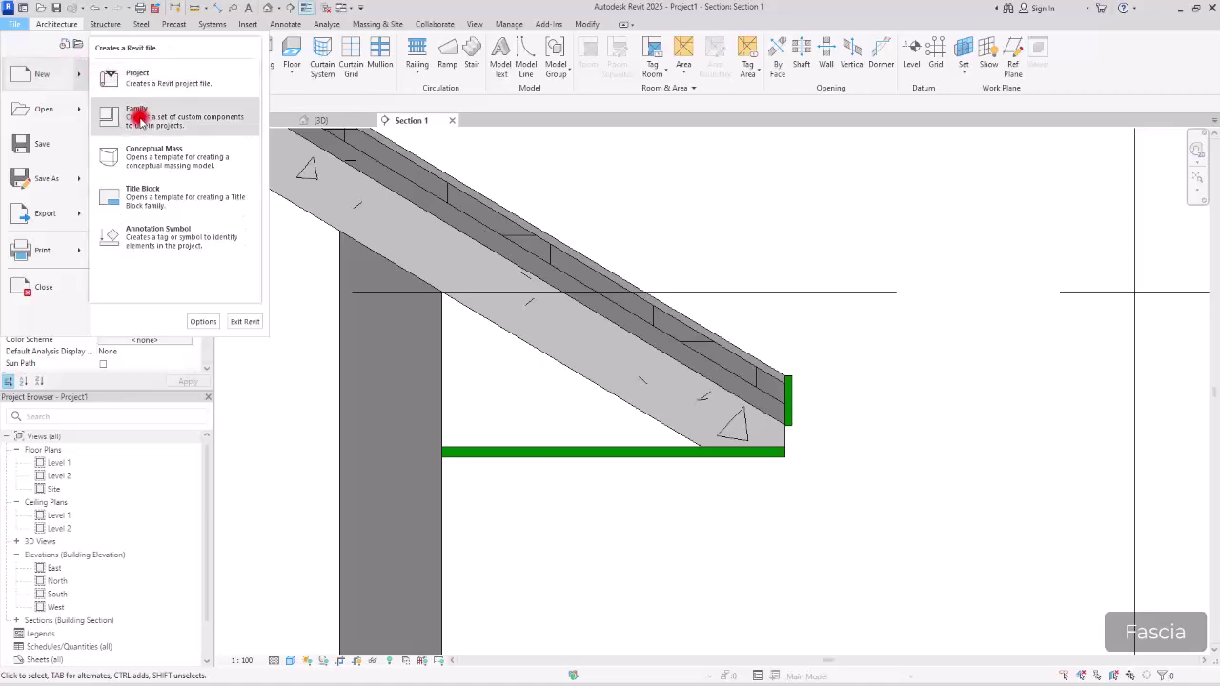
left_click(106, 117)
left_click_drag(646, 229, 645, 346)
left_click(373, 230)
left_click(654, 468)
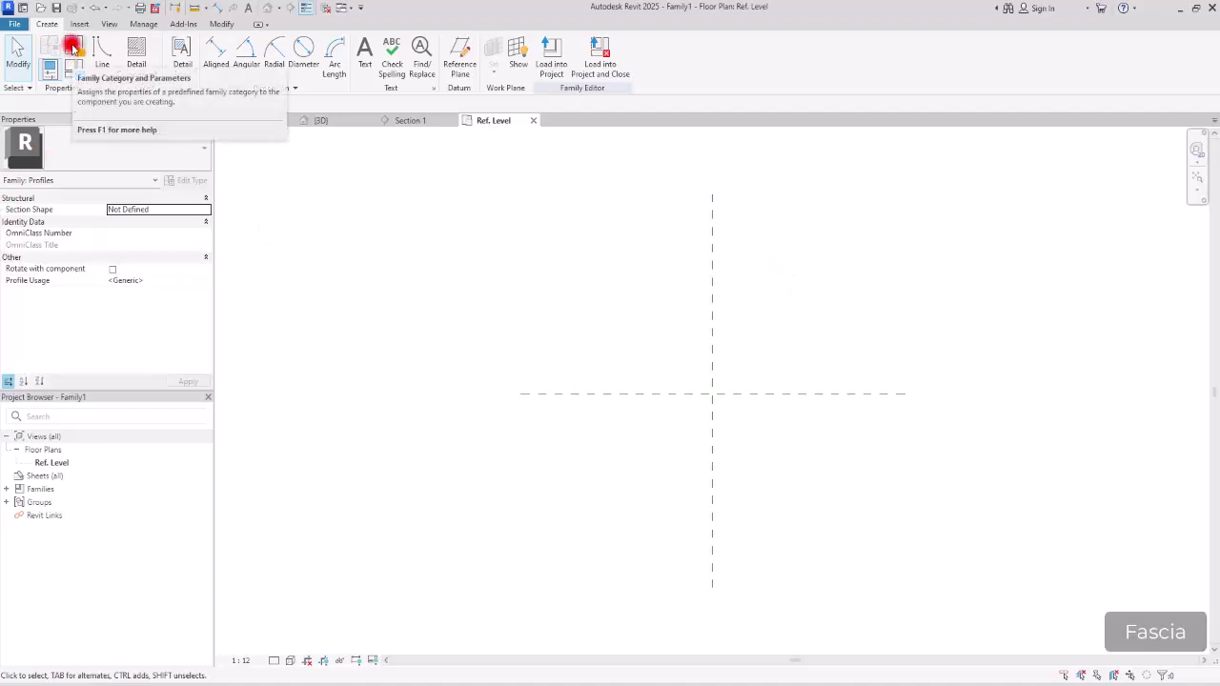
Step: Set the family's Profile Usage parameter to Fascia
left_click(73, 48)
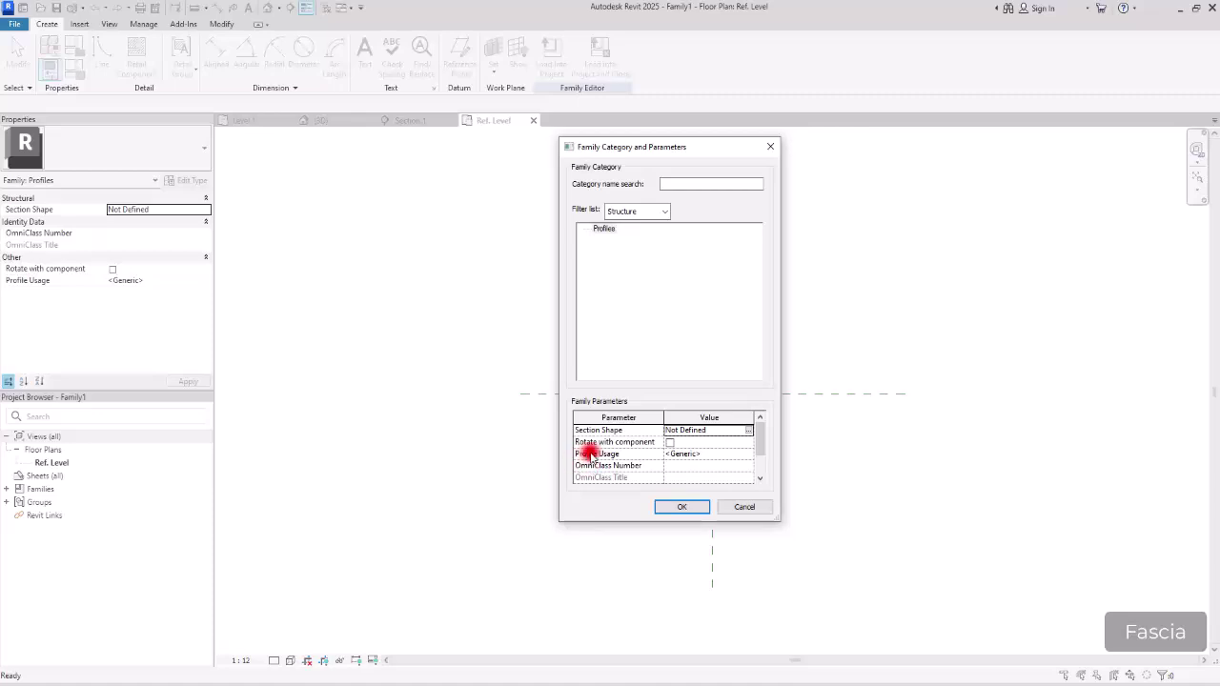
left_click(751, 456)
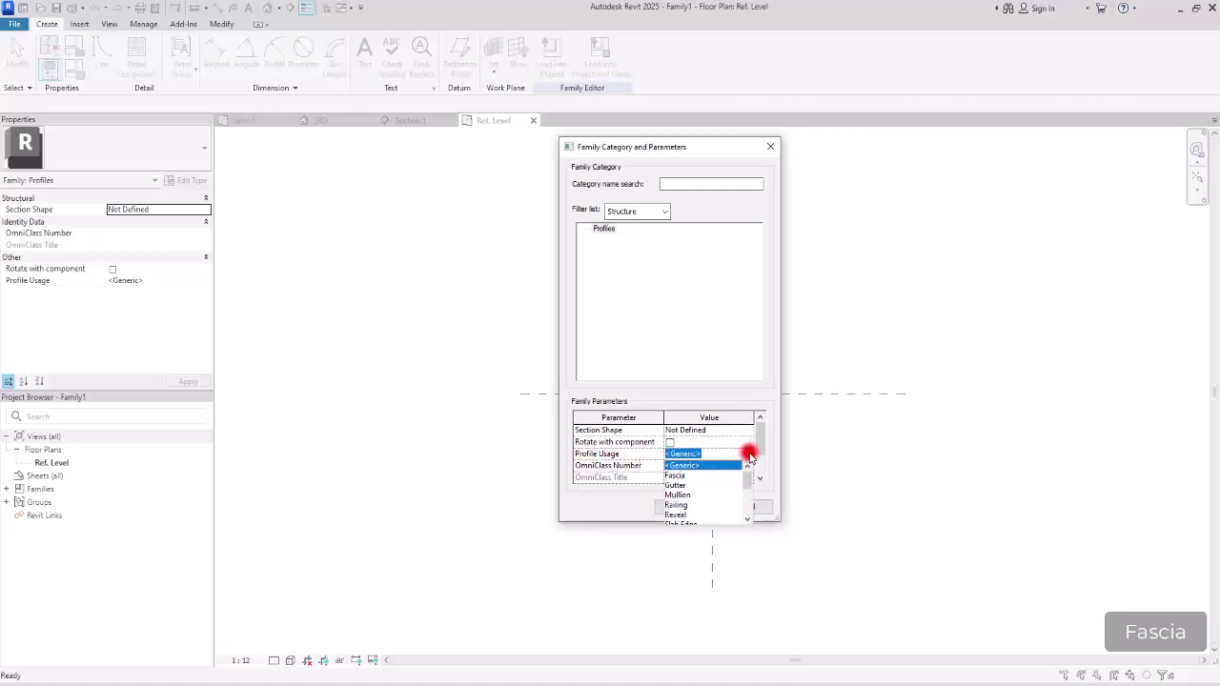
left_click(674, 474)
left_click(685, 507)
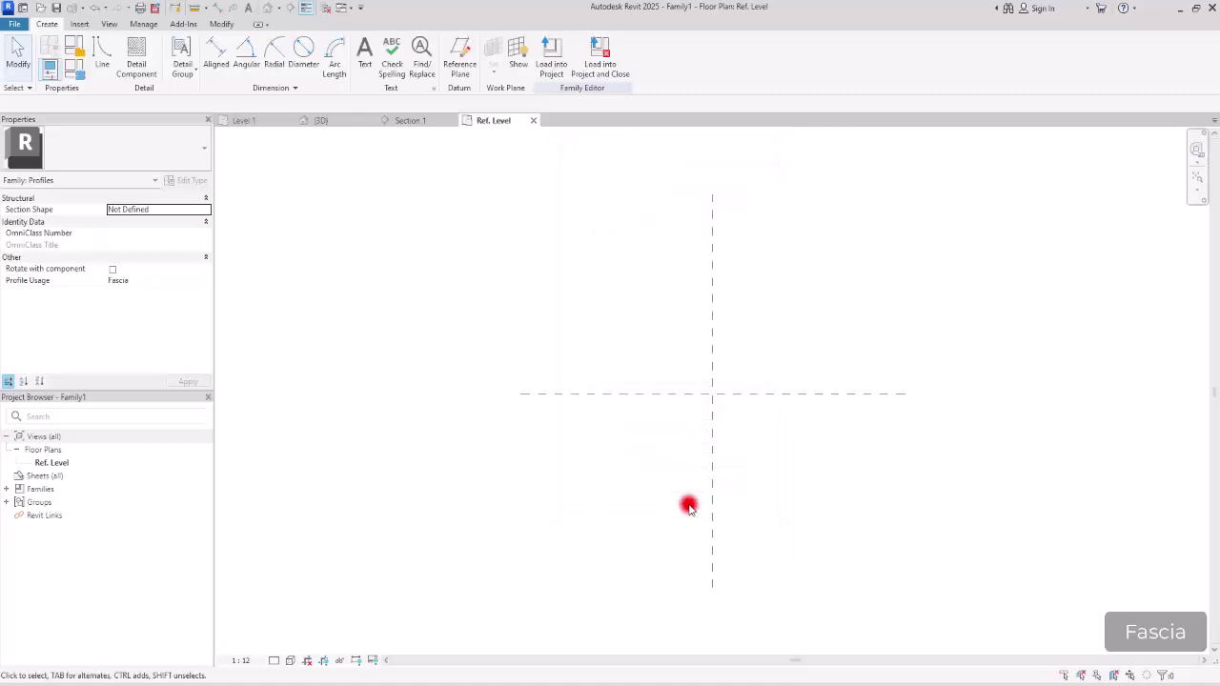
Step: Draw a vertical reference plane just right of the centre plane and a horizontal one well below the origin
scroll(727, 389, "up", 5)
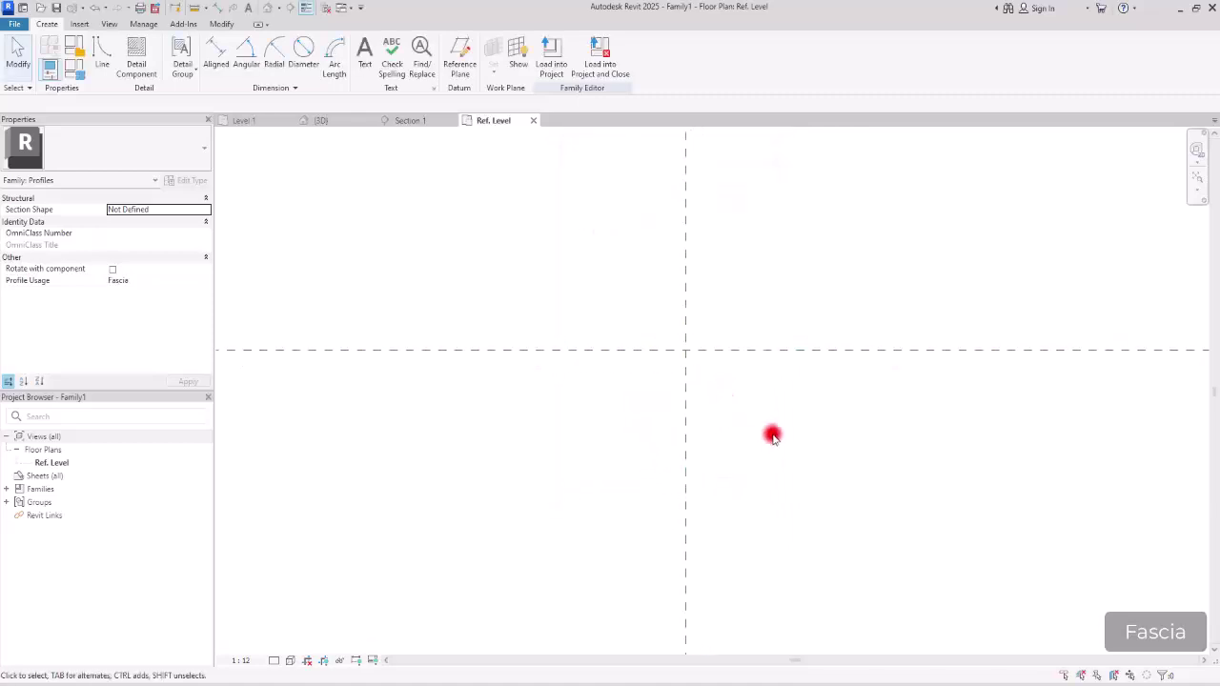
scroll(674, 395, "down", 1)
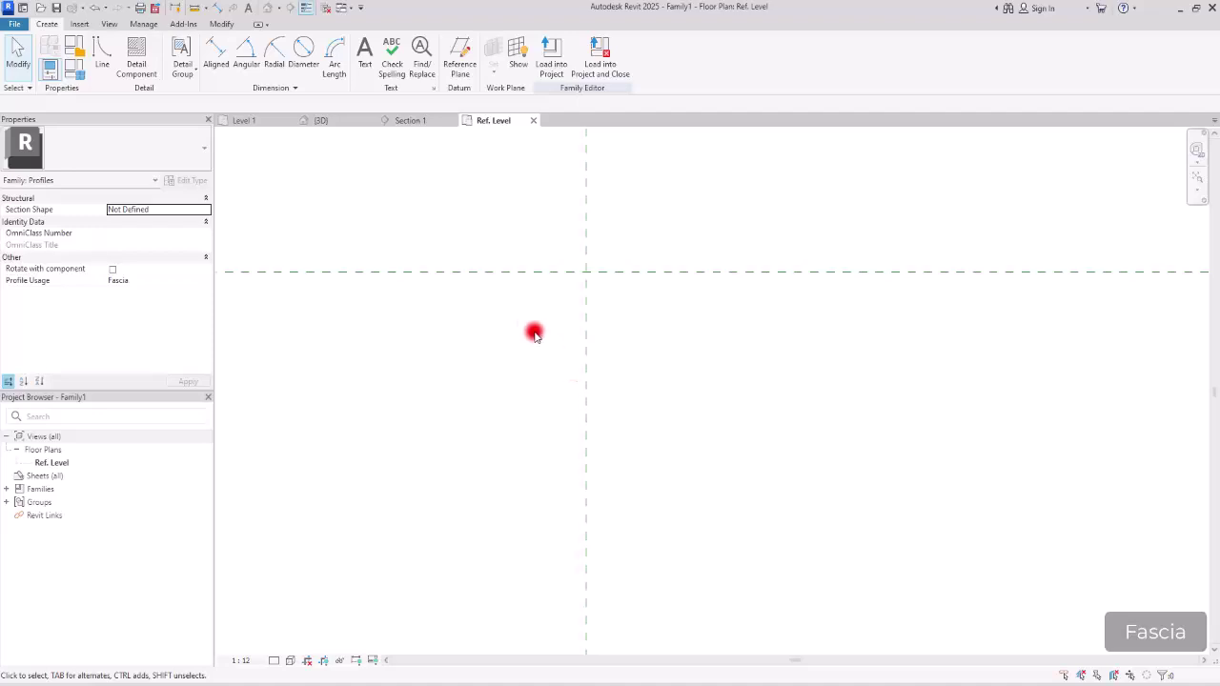
left_click(459, 53)
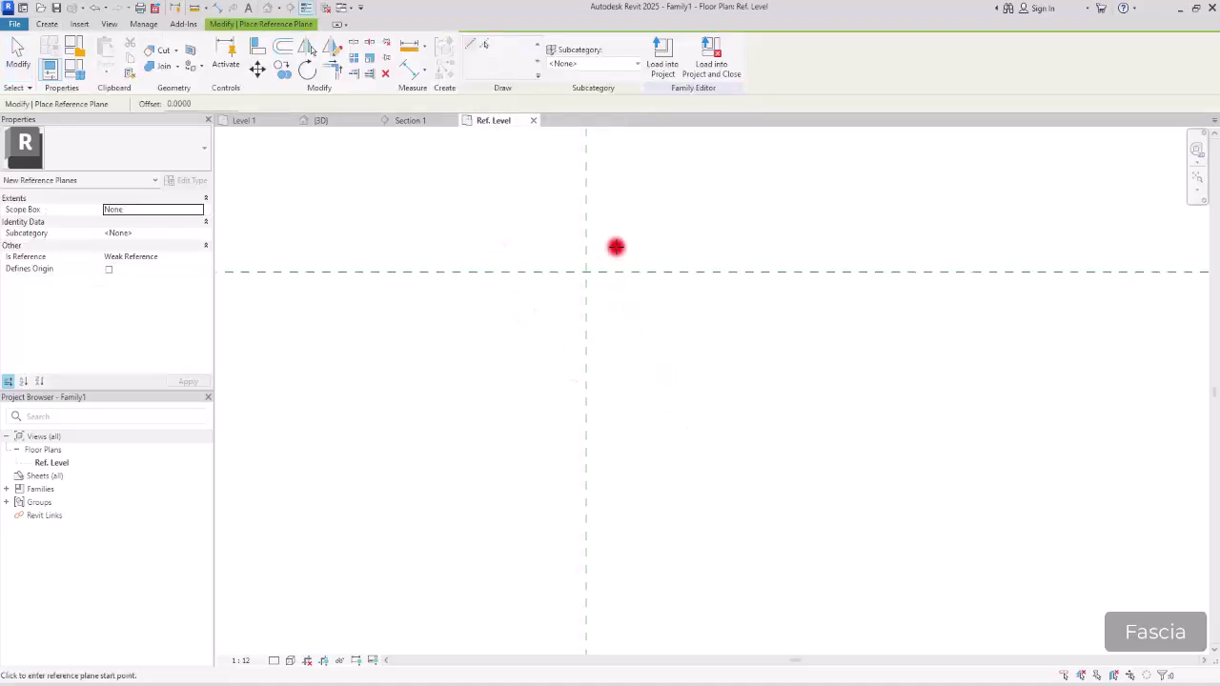
left_click(619, 199)
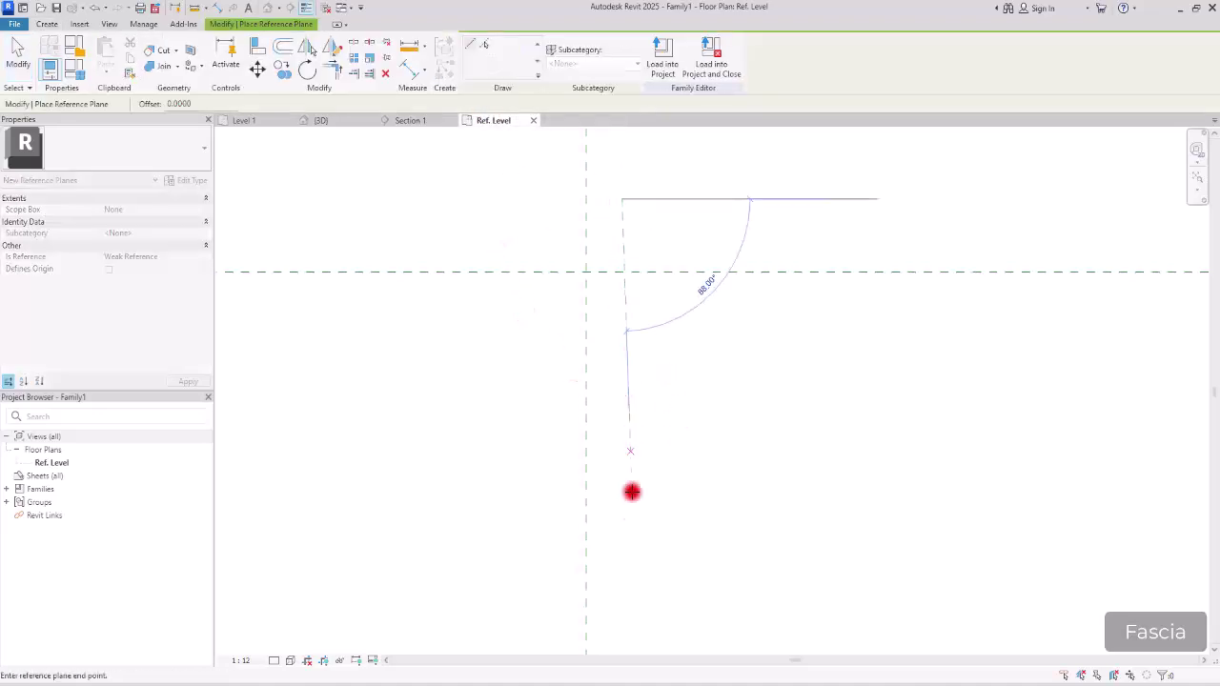
left_click(616, 587)
left_click(347, 534)
left_click(837, 532)
Step: Add a horizontal reference plane just above the lower one and a short vertical reference plane left of the centre plane
left_click(360, 500)
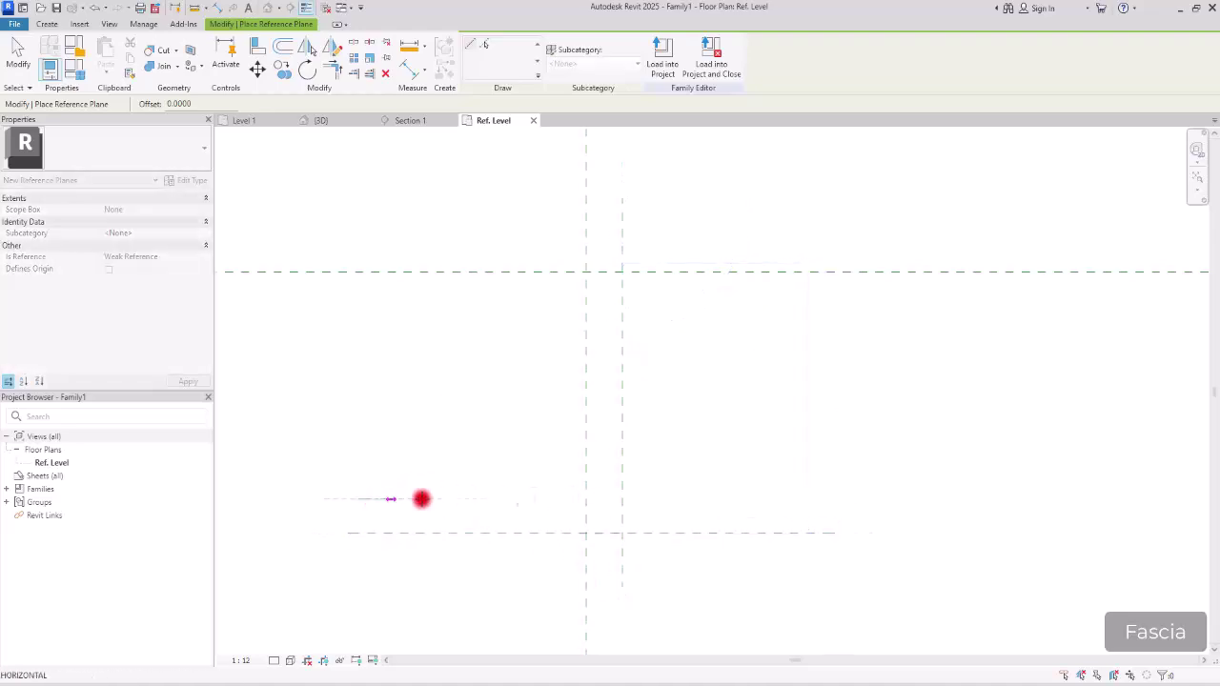
left_click(780, 500)
left_click(477, 445)
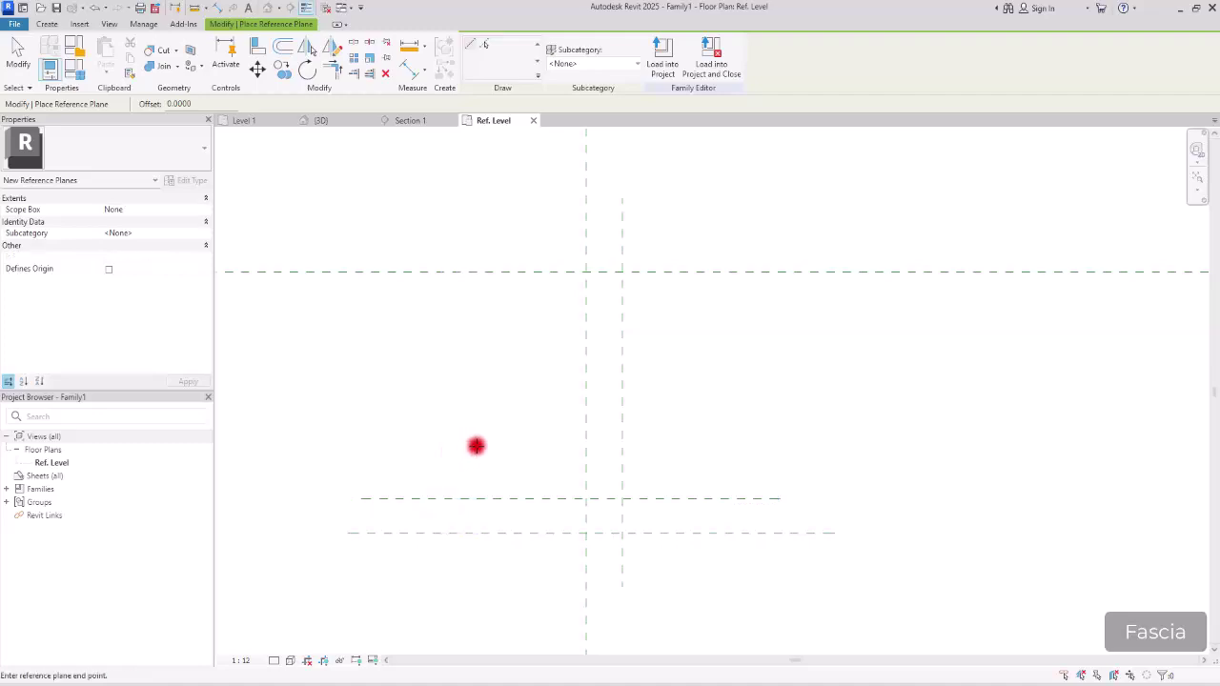
left_click(479, 612)
key("Escape")
key("Escape")
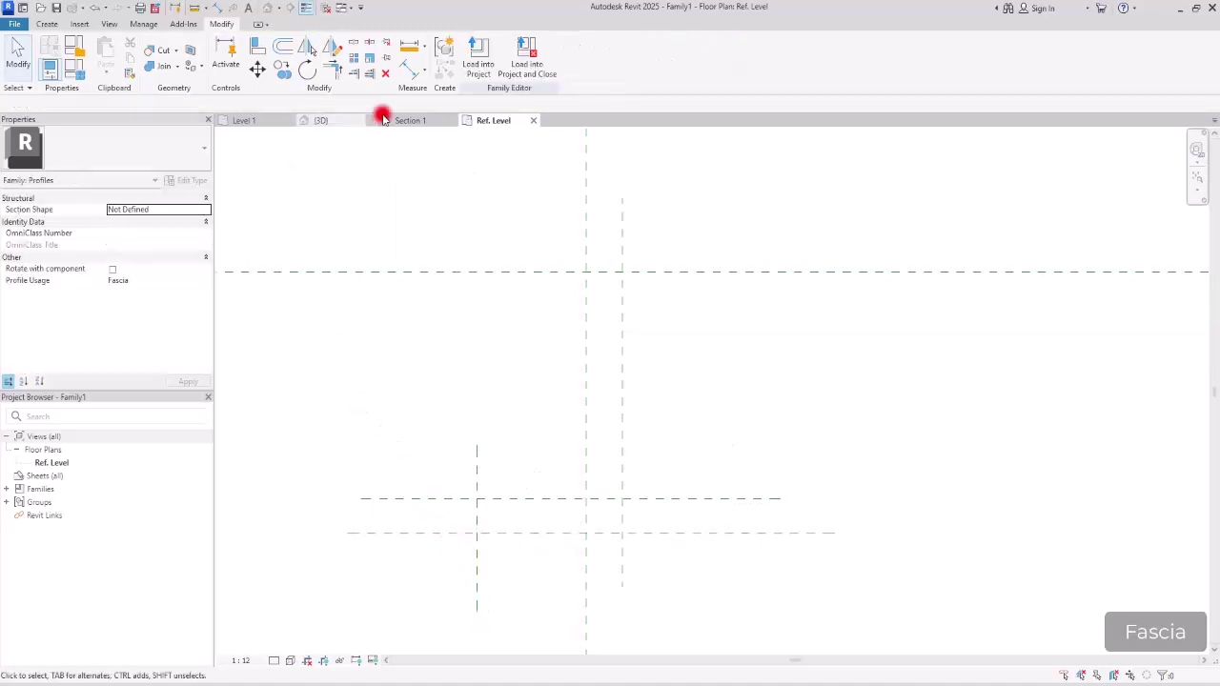
Step: Add aligned dimensions between the two vertical reference planes near the centre and between the two lower horizontal reference planes
left_click(411, 68)
left_click(624, 226)
left_click(587, 226)
left_click(426, 216)
left_click(407, 498)
left_click(403, 534)
left_click(383, 566)
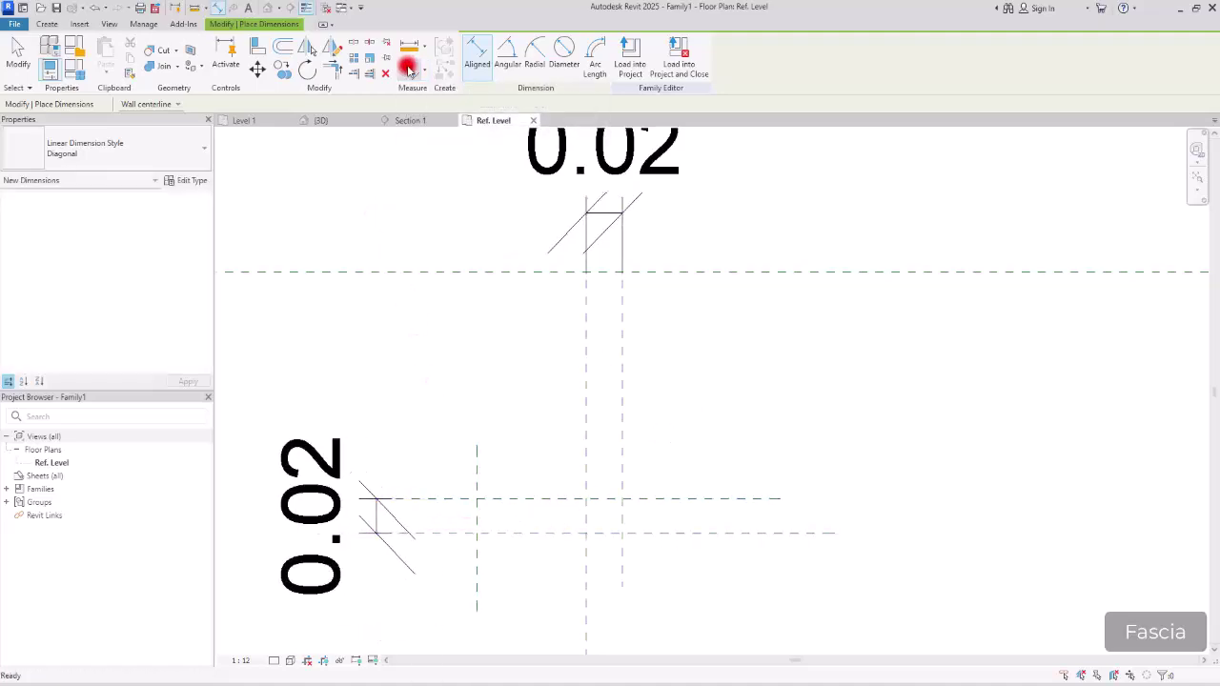
Step: Dimension the overall height from the horizontal centre reference plane down to the lowest horizontal reference plane
left_click(723, 273)
left_click(751, 535)
left_click(799, 611)
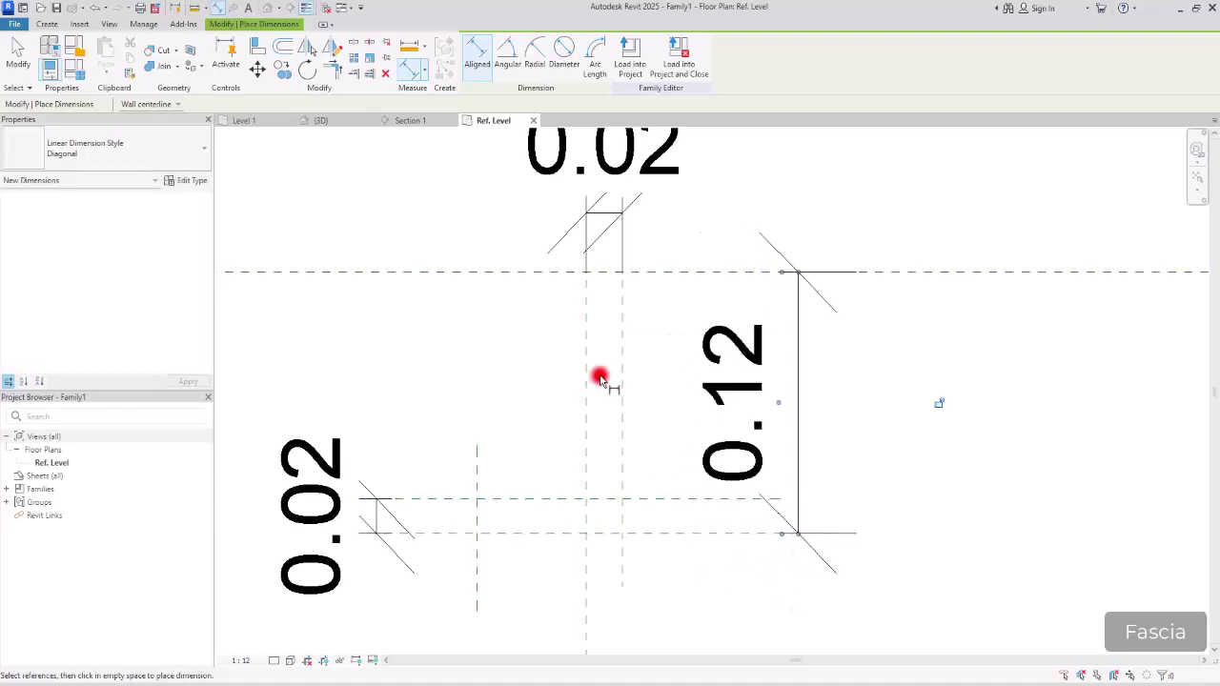
key("Escape")
key("Escape")
Step: Label both thickness dimensions together with a new family parameter named a
left_click(795, 412)
scroll(795, 412, "down", 3)
left_click(700, 273)
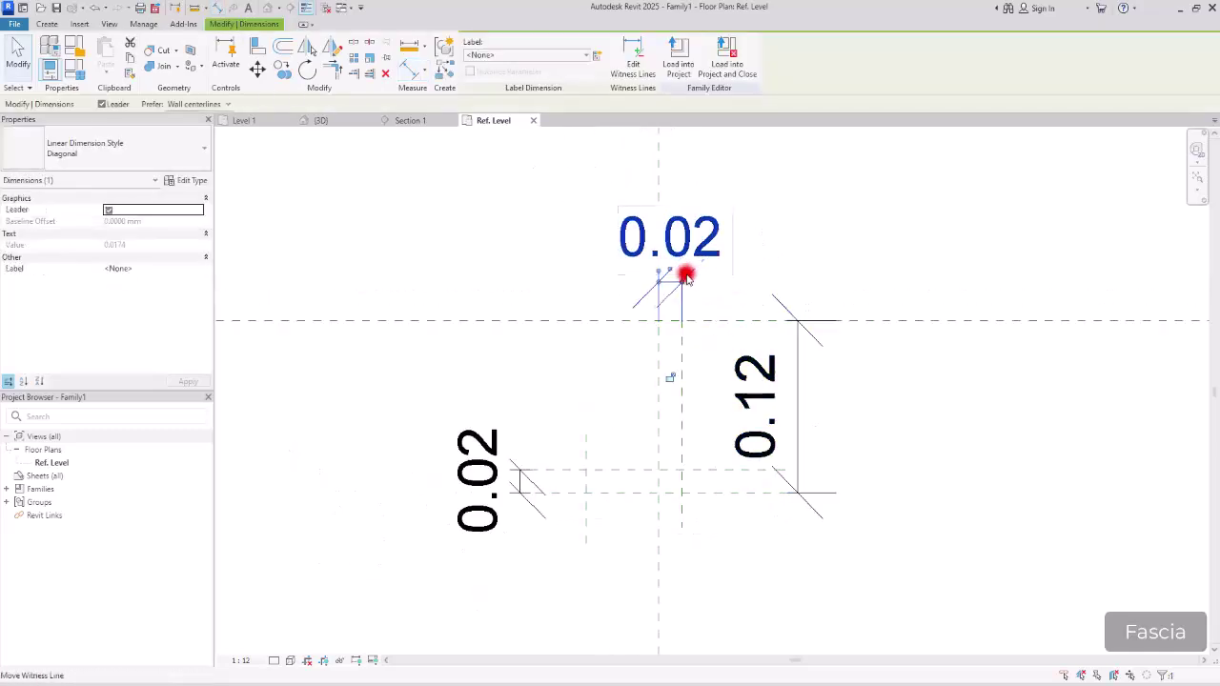
left_click(519, 472, "ctrl")
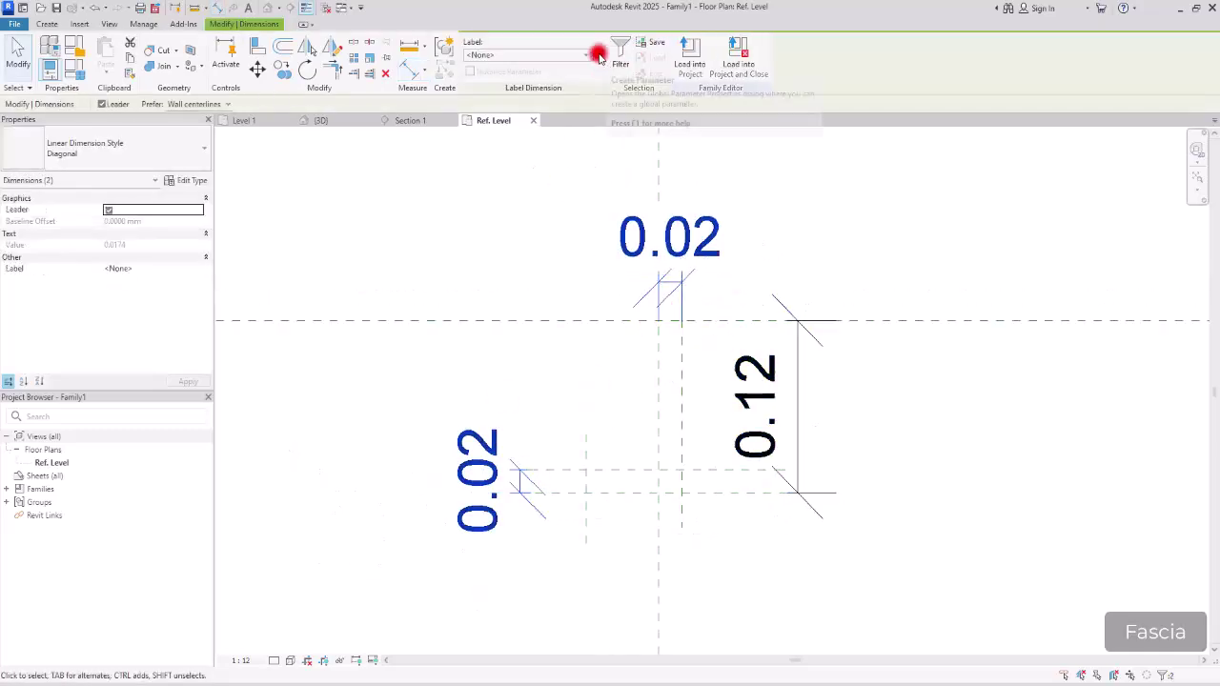
left_click(594, 59)
type("a")
left_click(225, 428)
left_click(420, 396)
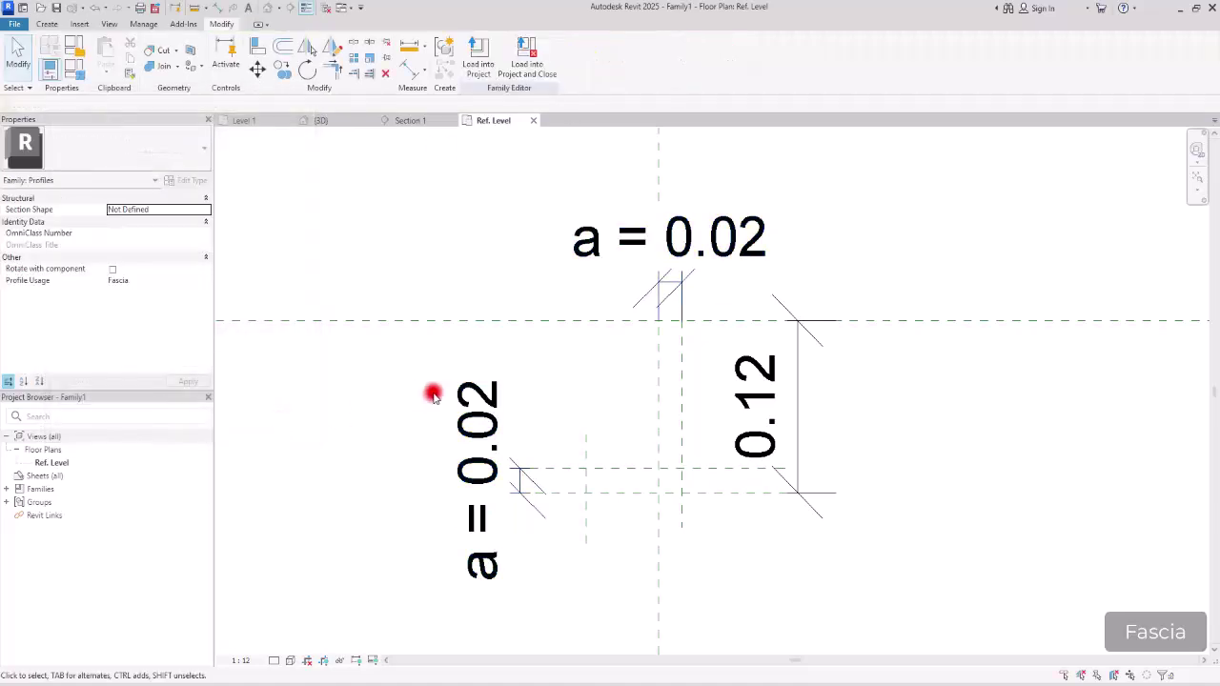
Step: Label the overall height dimension with a new family parameter named L
left_click(798, 353)
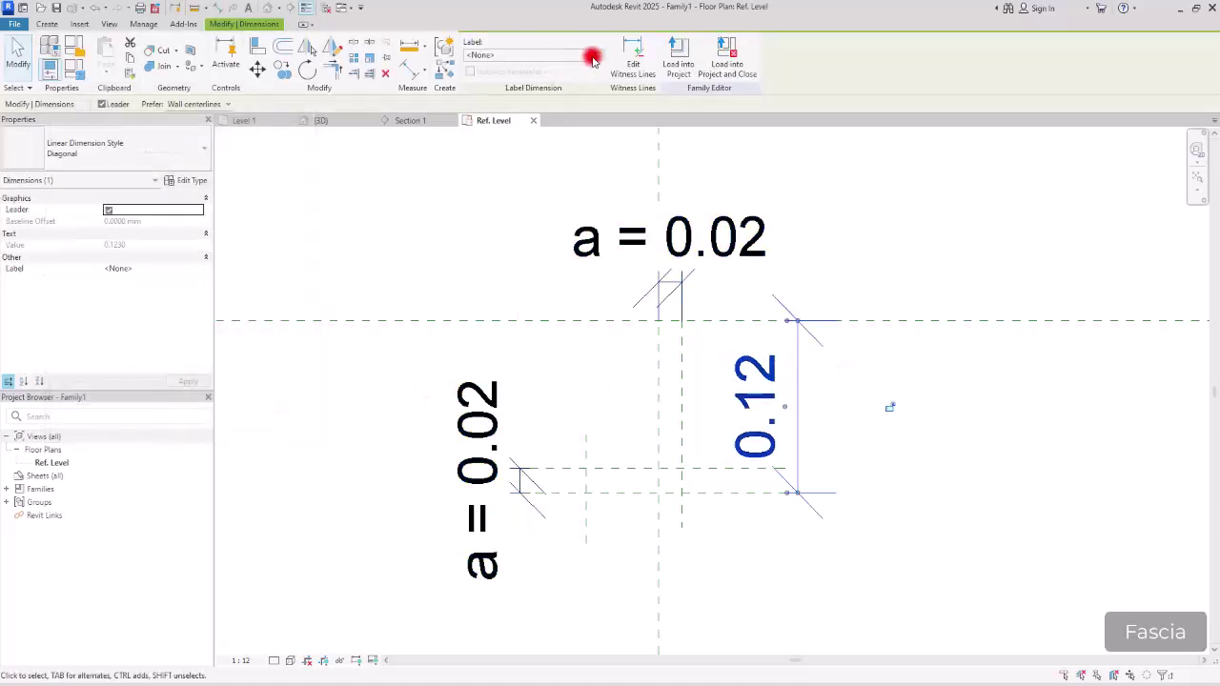
left_click(594, 60)
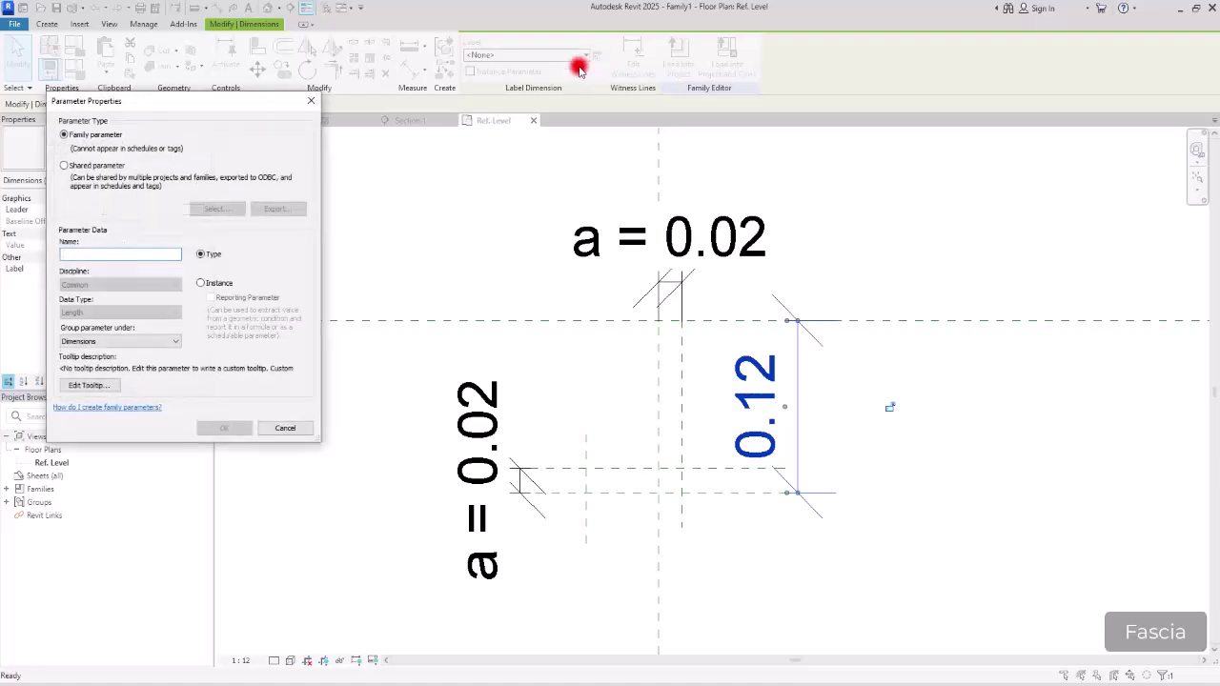
left_click(219, 428)
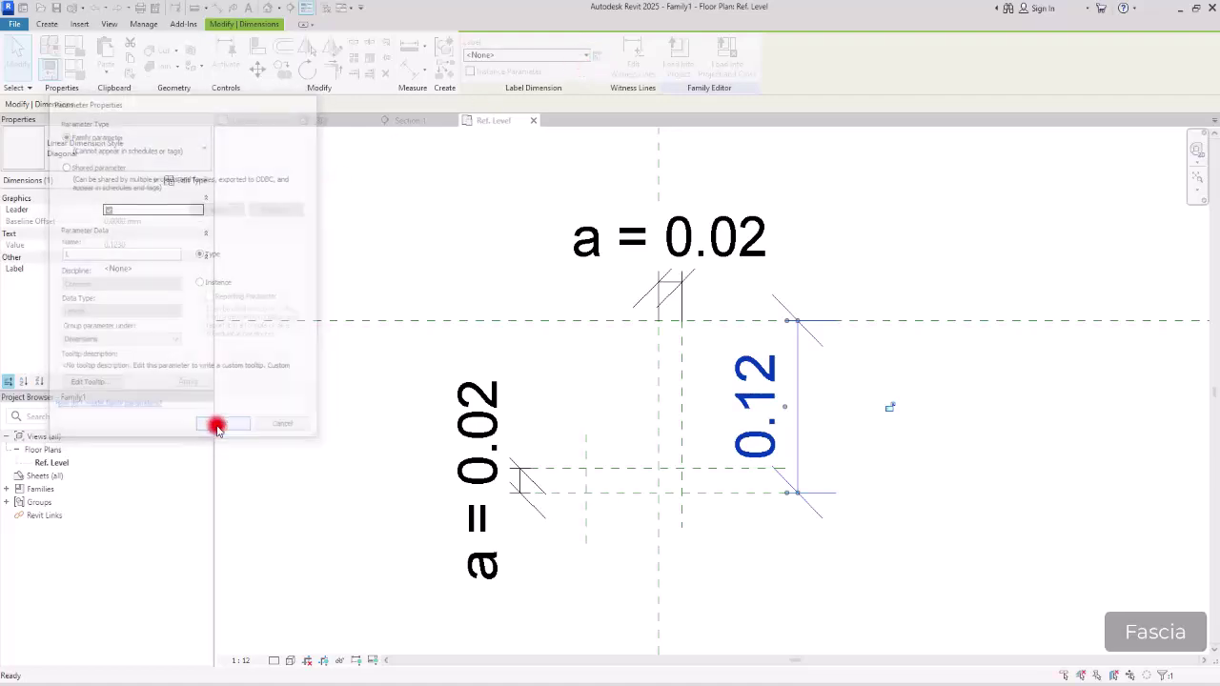
left_click(454, 394)
left_click(226, 299)
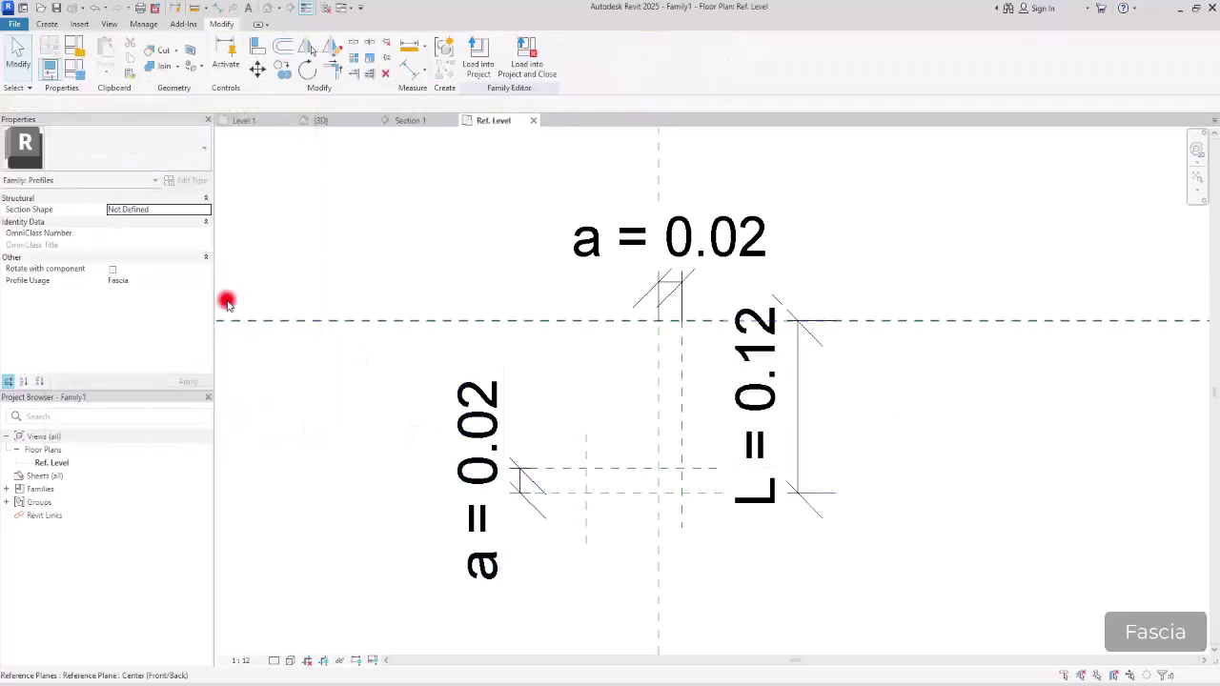
Step: Draw a closed L-shaped profile with lines along the reference planes, with its foot extending to the short vertical plane left of centre
left_click(47, 21)
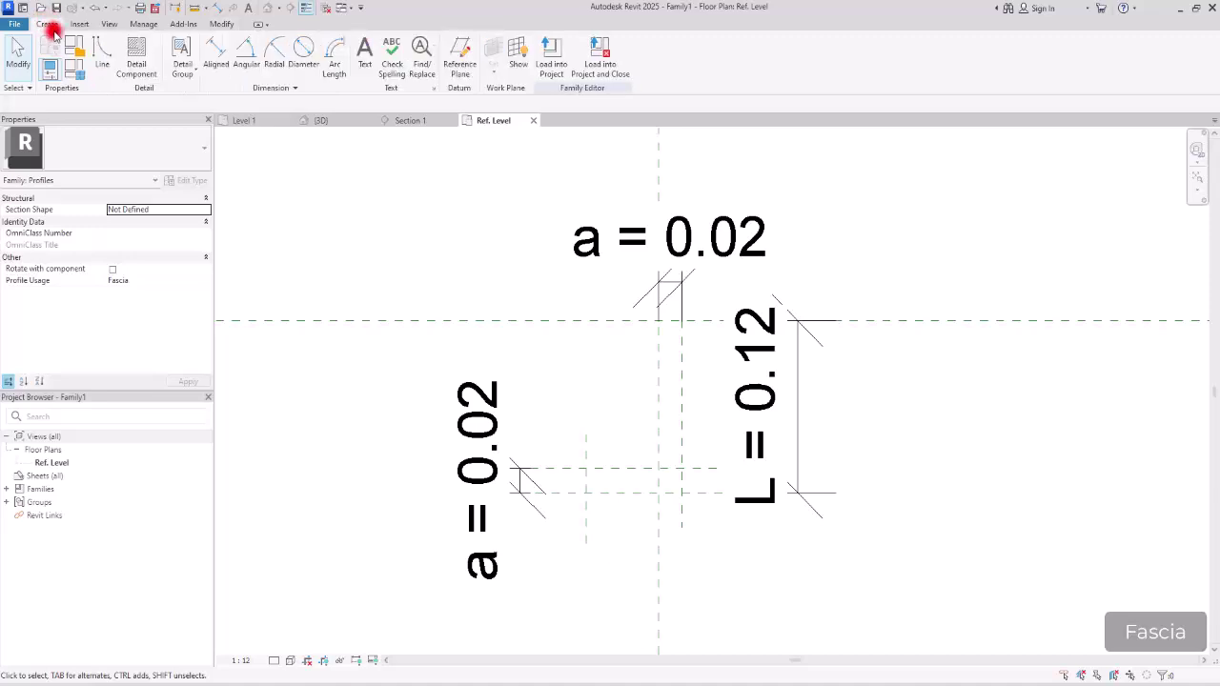
left_click(102, 57)
left_click(482, 46)
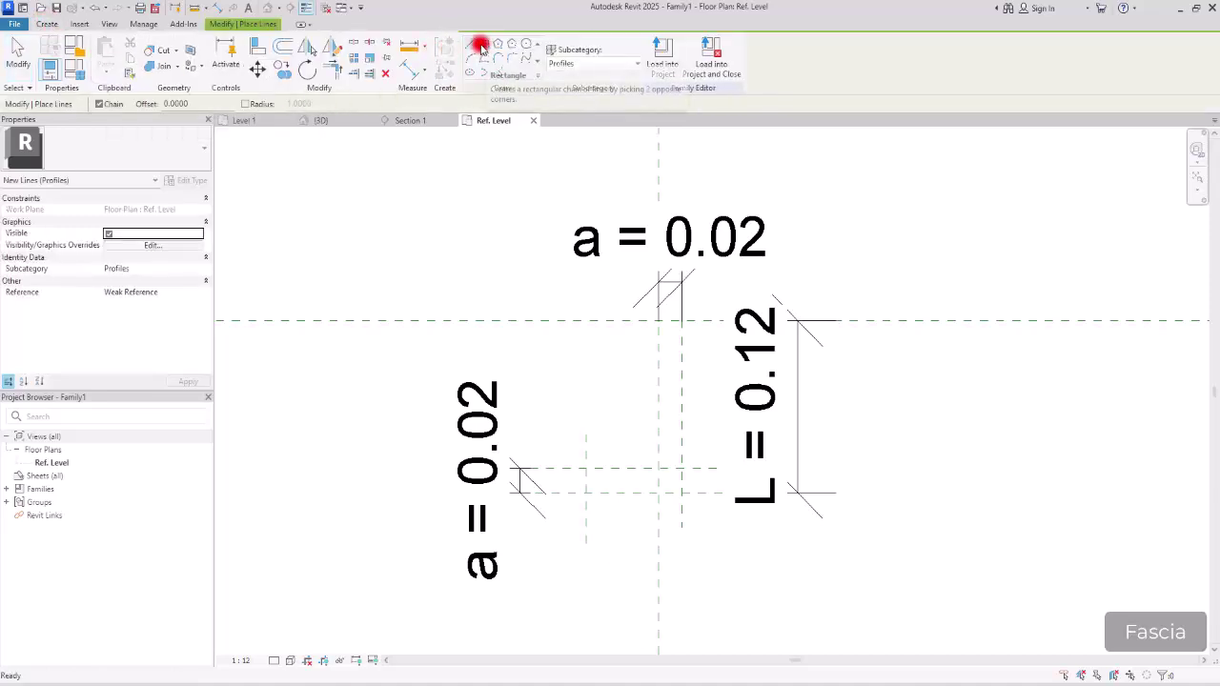
left_click(659, 468)
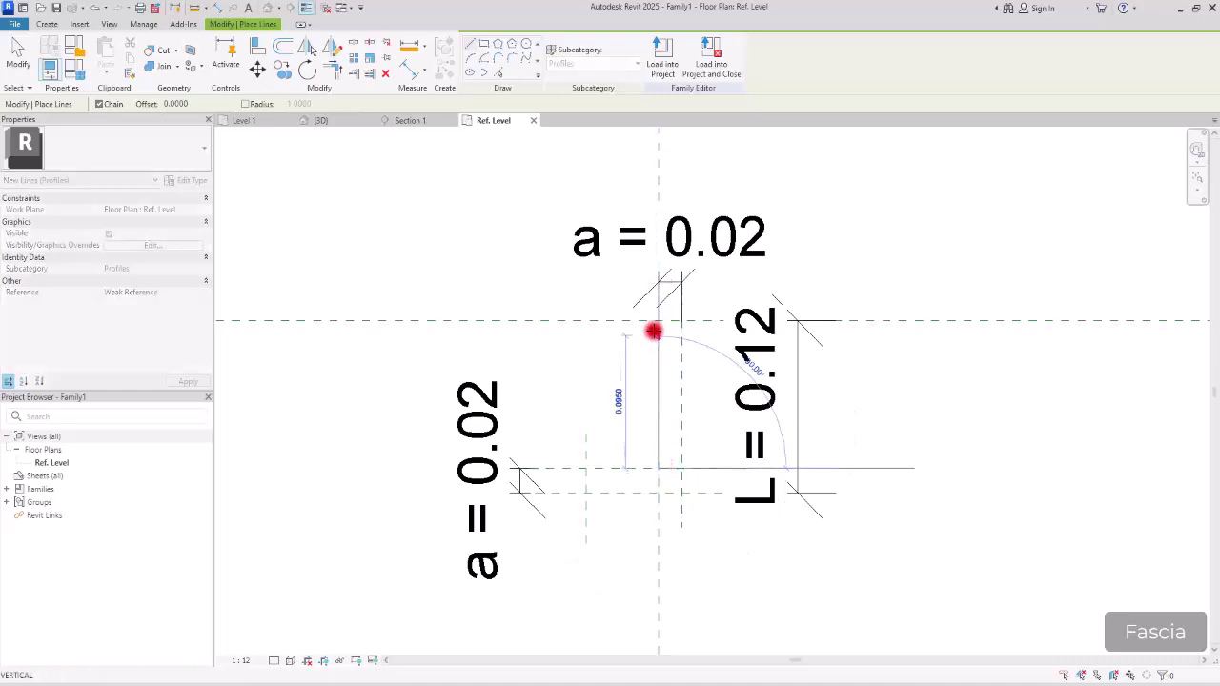
left_click(682, 319)
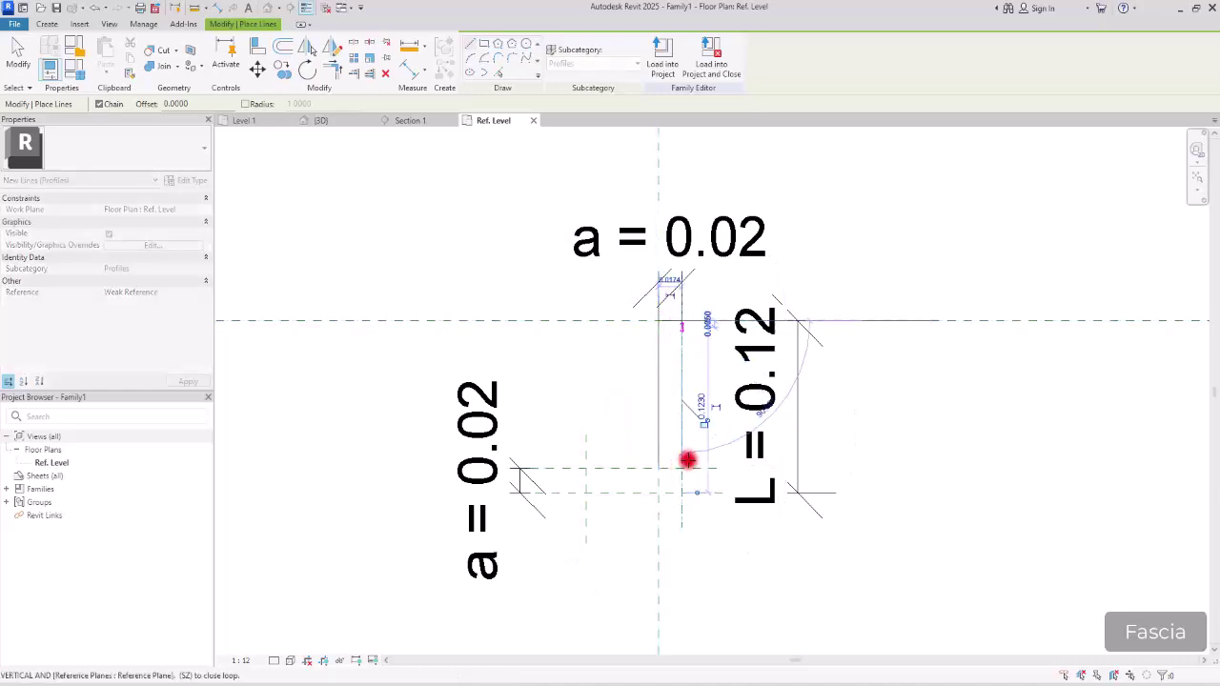
left_click(681, 493)
left_click(586, 493)
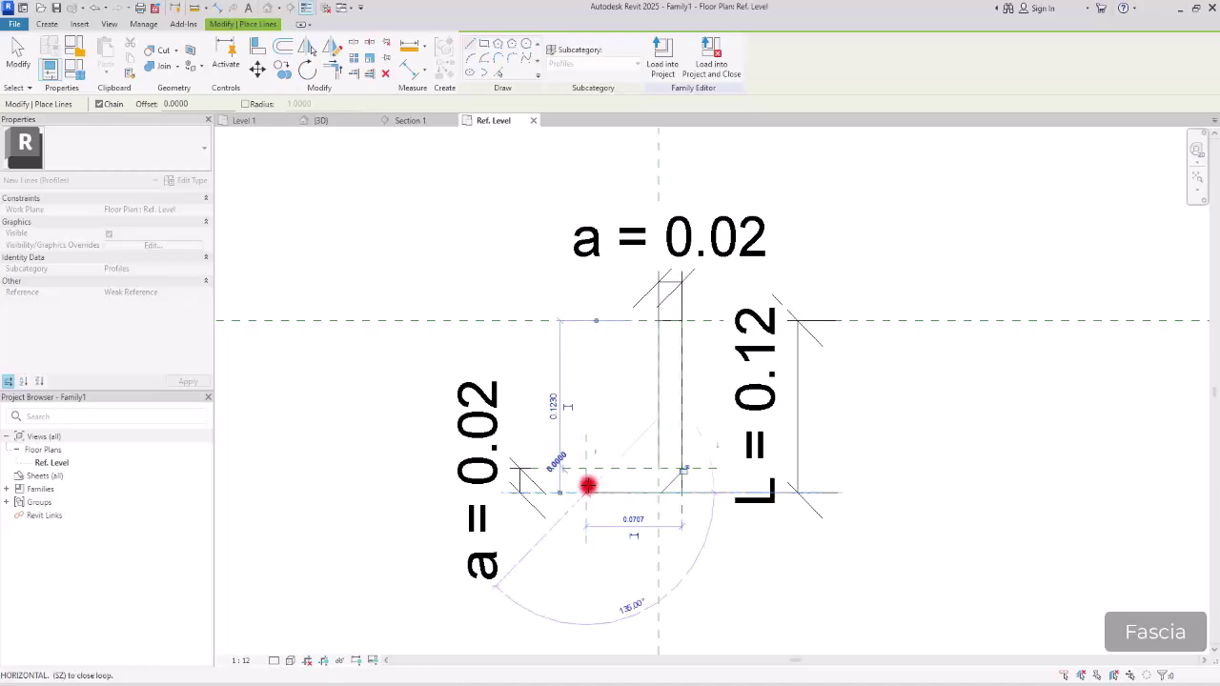
left_click(586, 469)
left_click(657, 466)
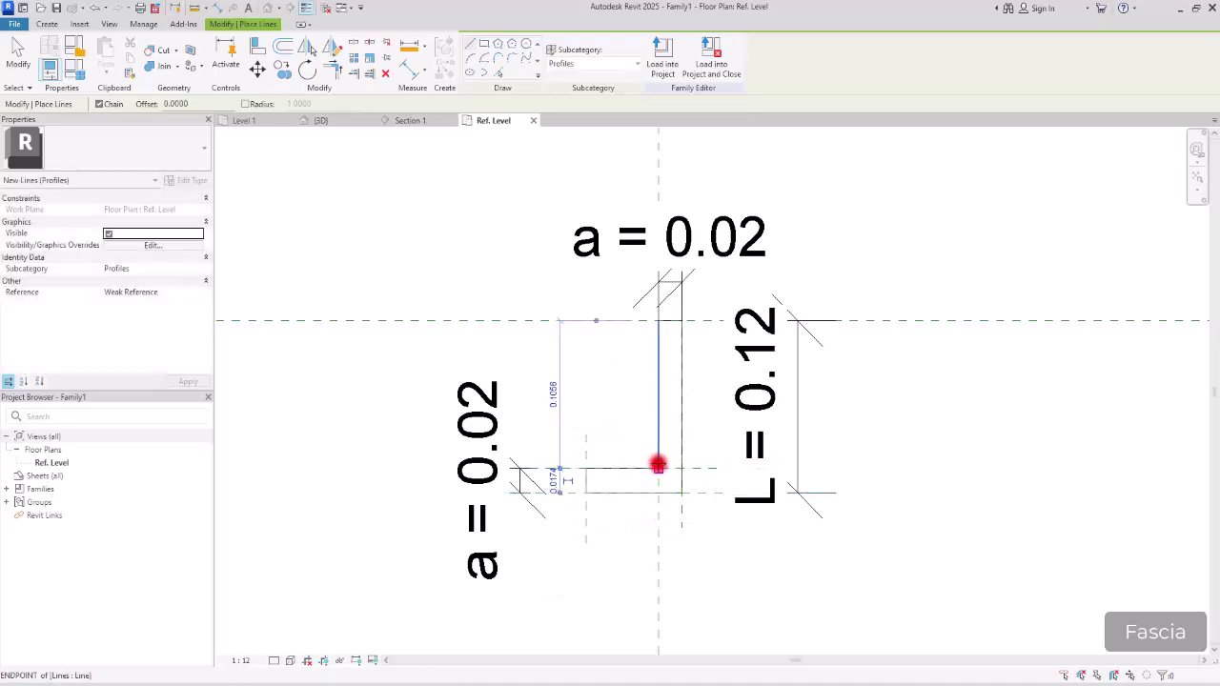
key("Escape")
key("Escape")
scroll(667, 484, "up", 2)
scroll(668, 485, "down", 2)
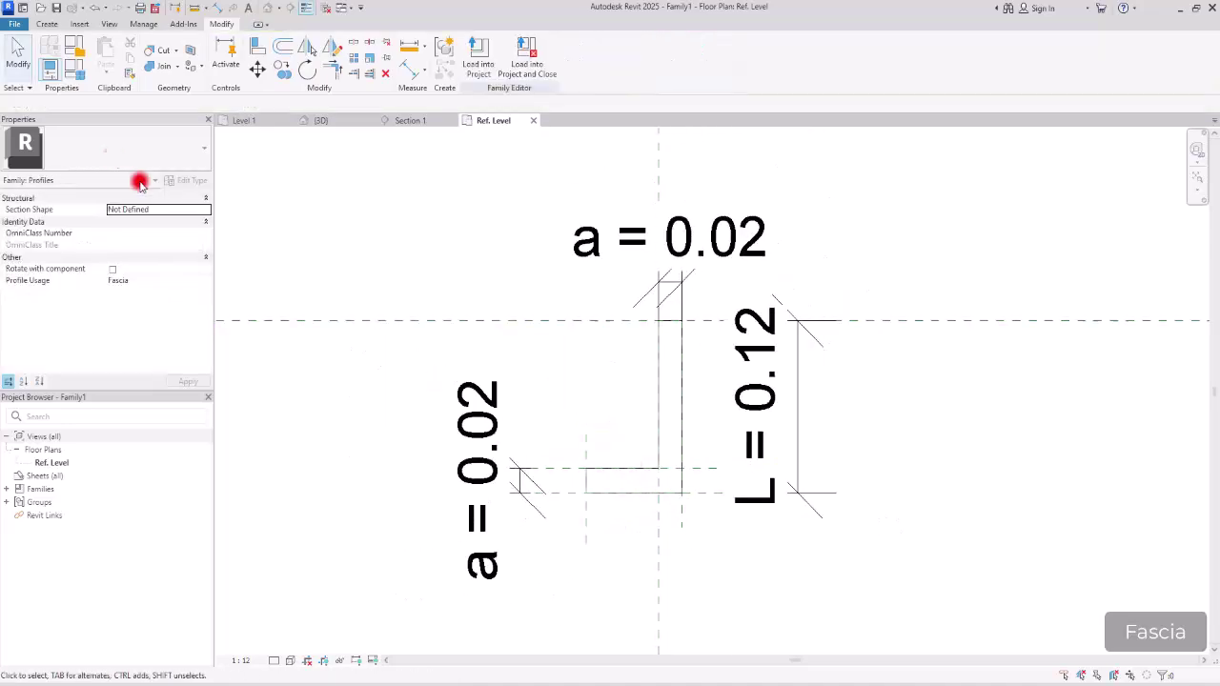
Step: Set parameter a to 0.02 and parameter L to 0.1 in the family types and apply them
left_click(86, 76)
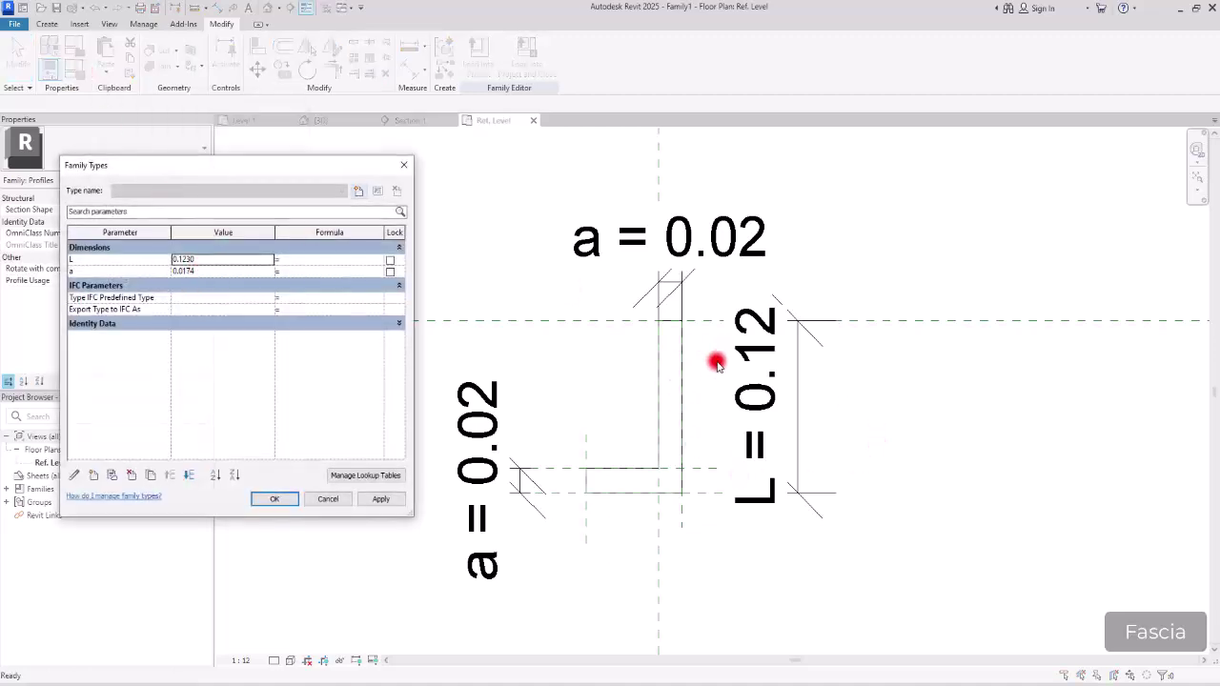
left_click(208, 271)
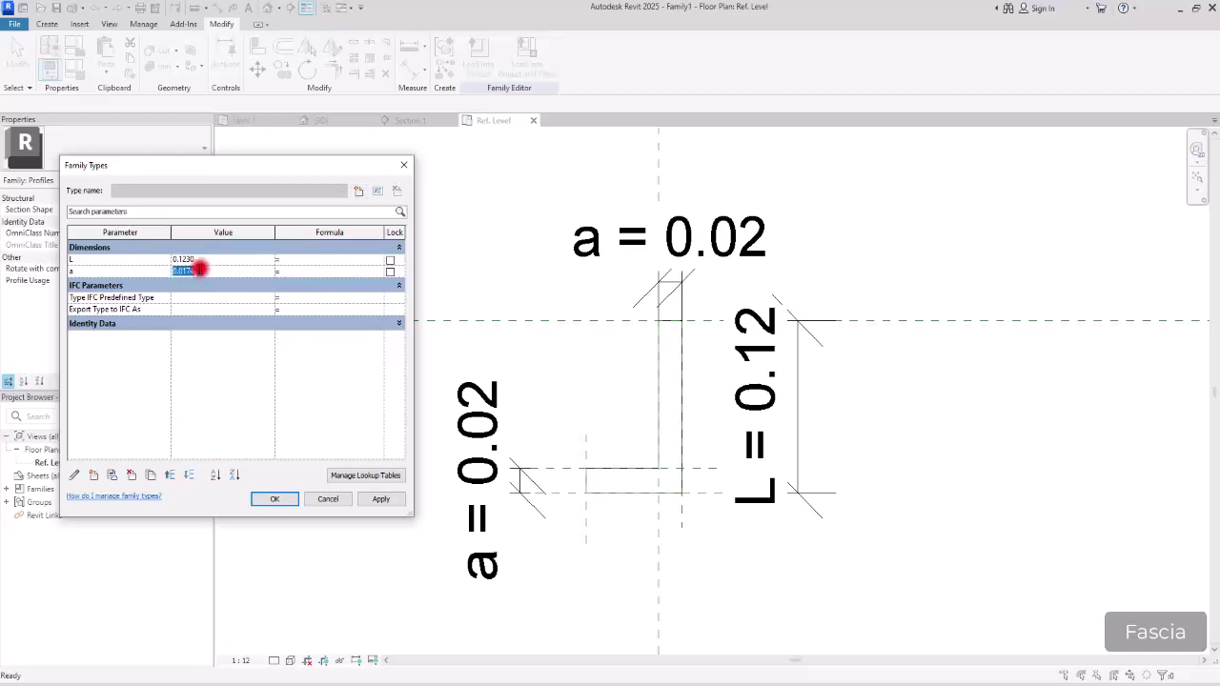
left_click_drag(184, 272, 308, 286)
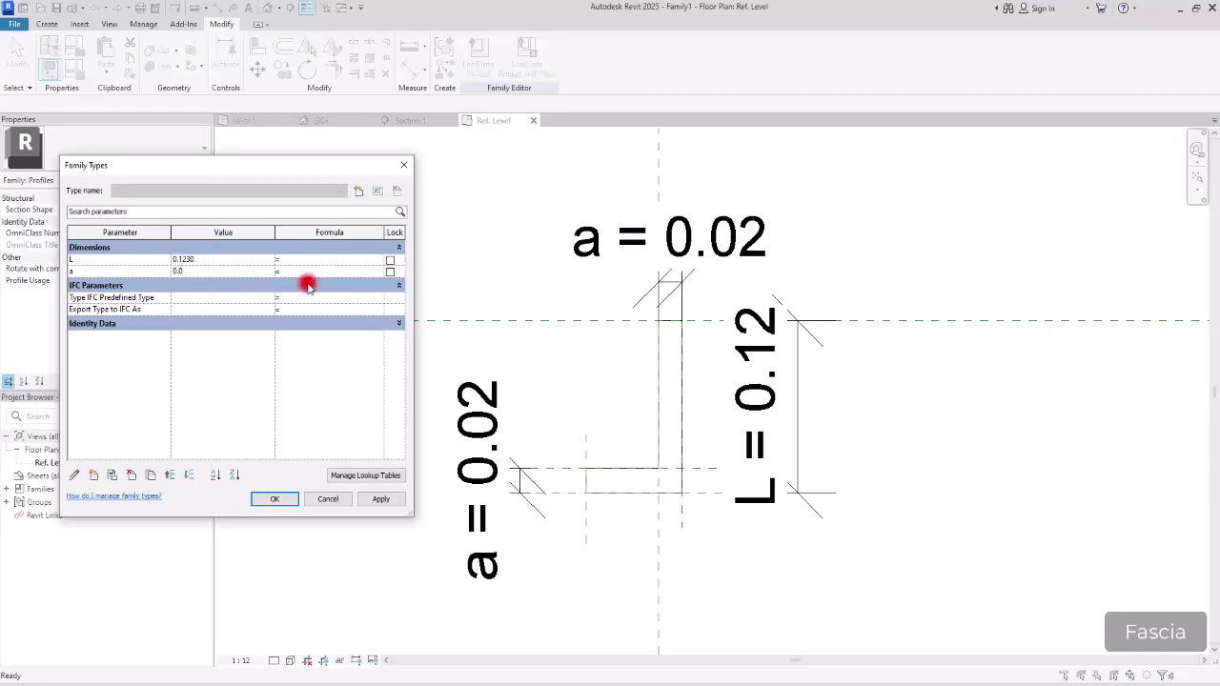
left_click(381, 499)
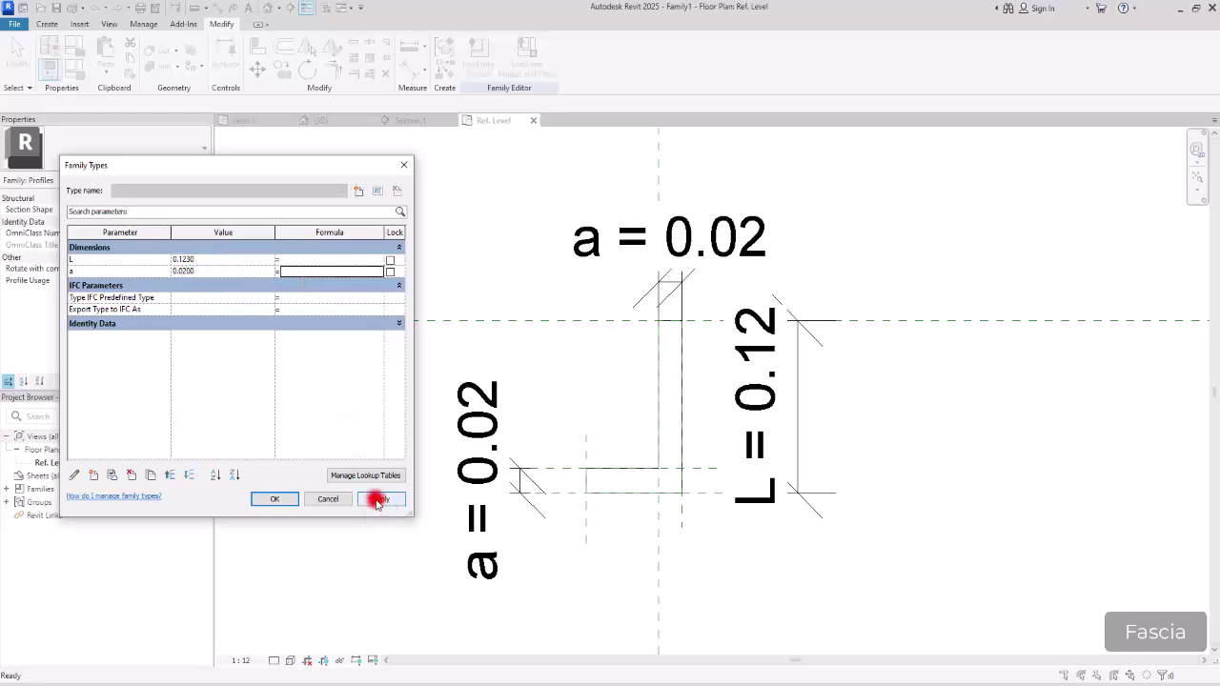
left_click(202, 259)
left_click_drag(180, 260, 213, 263)
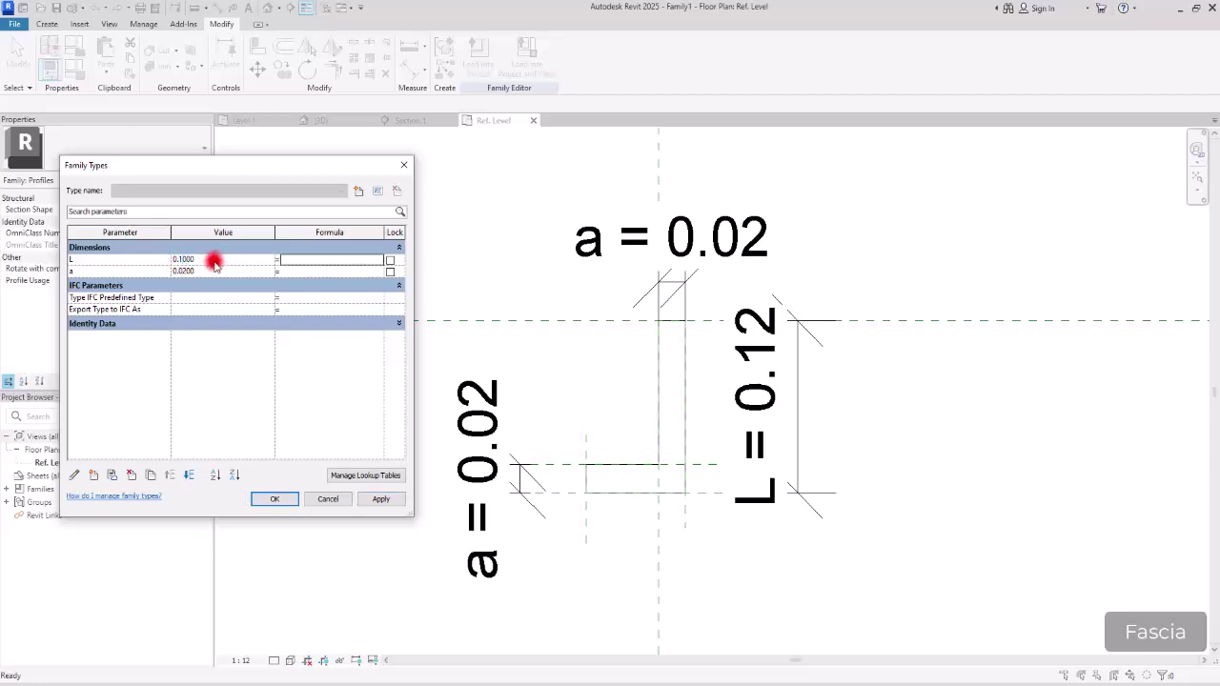
left_click(378, 499)
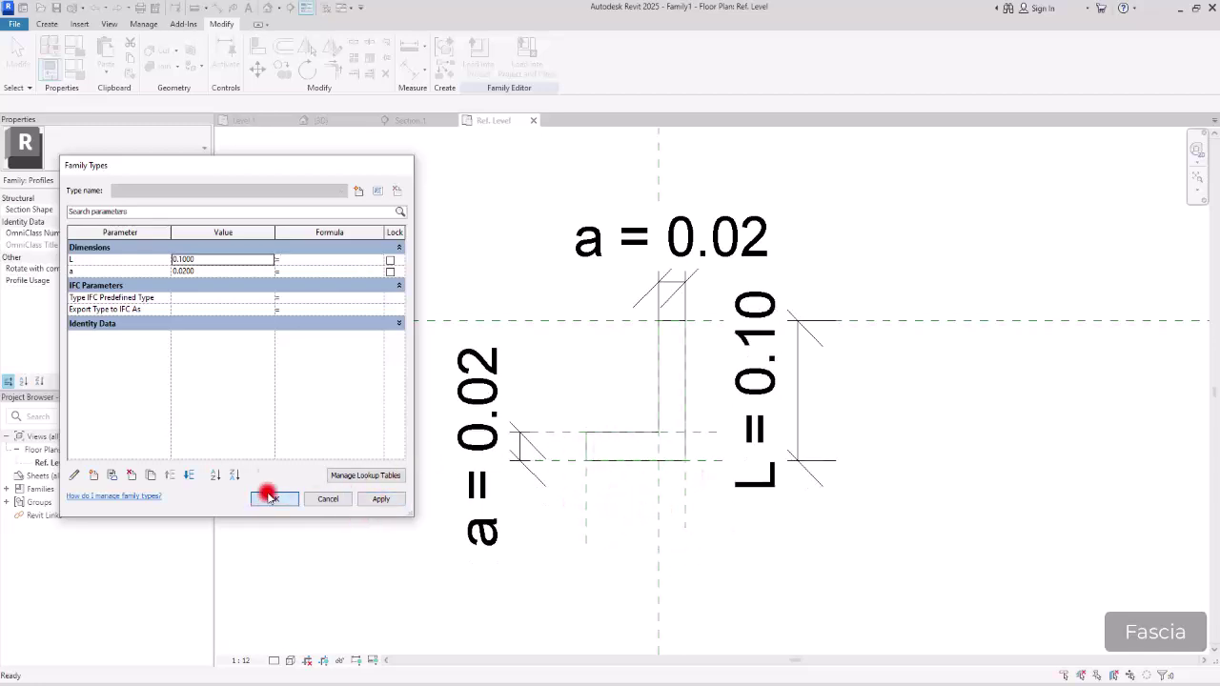
left_click(273, 498)
Step: Dimension the width of the profile's lower leg between its outer vertical reference planes, placing the dimension below the profile
left_click(405, 73)
left_click(604, 499)
left_click(687, 496)
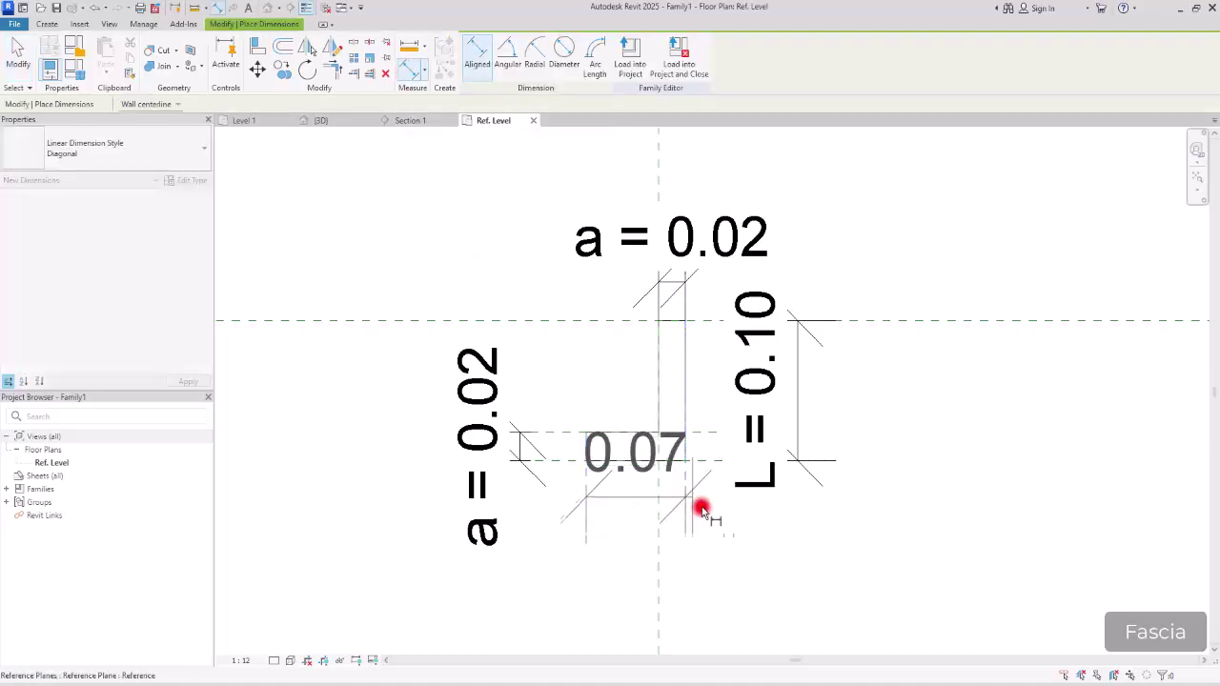
left_click(930, 591)
key("Escape")
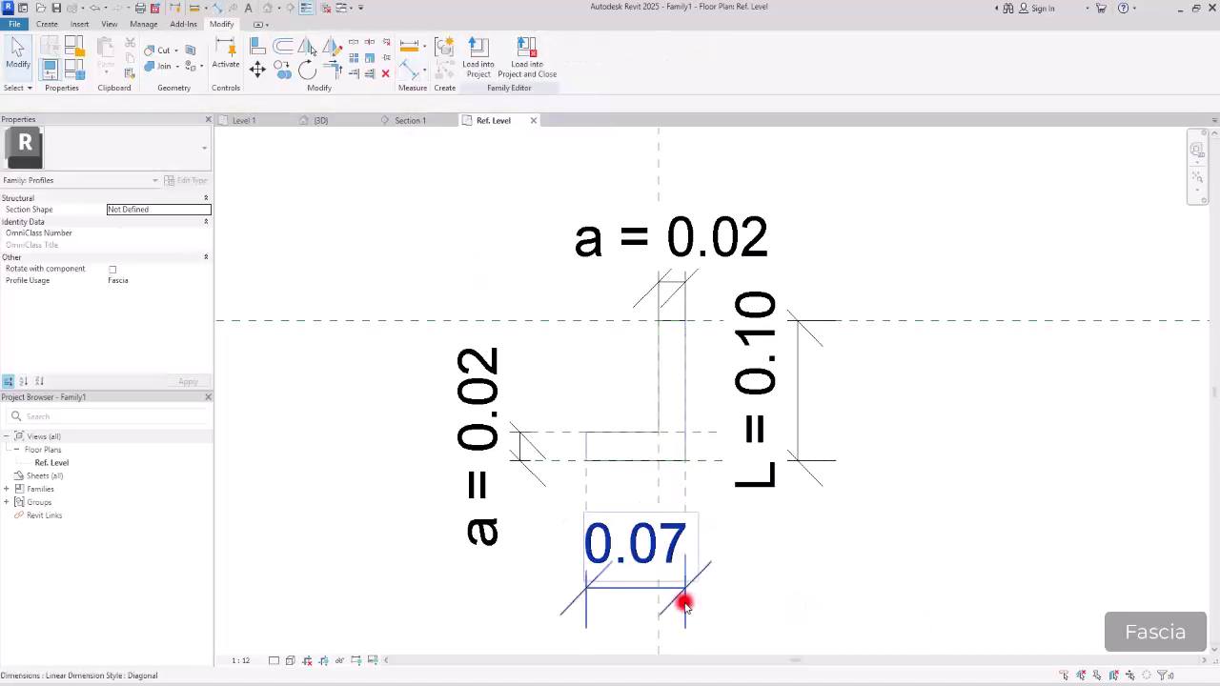
Step: Label the lower leg's width dimension with a new family parameter b and set b to 0.05
left_click(684, 603)
left_click(592, 60)
type("b")
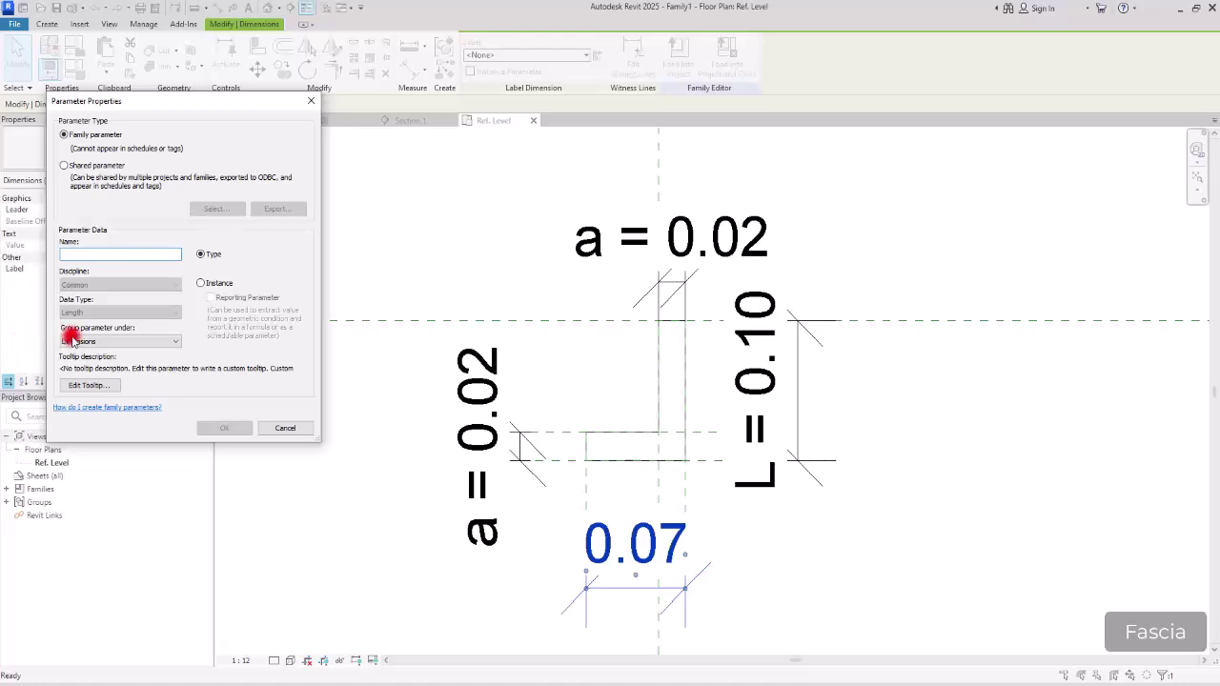
left_click(225, 419)
left_click(81, 71)
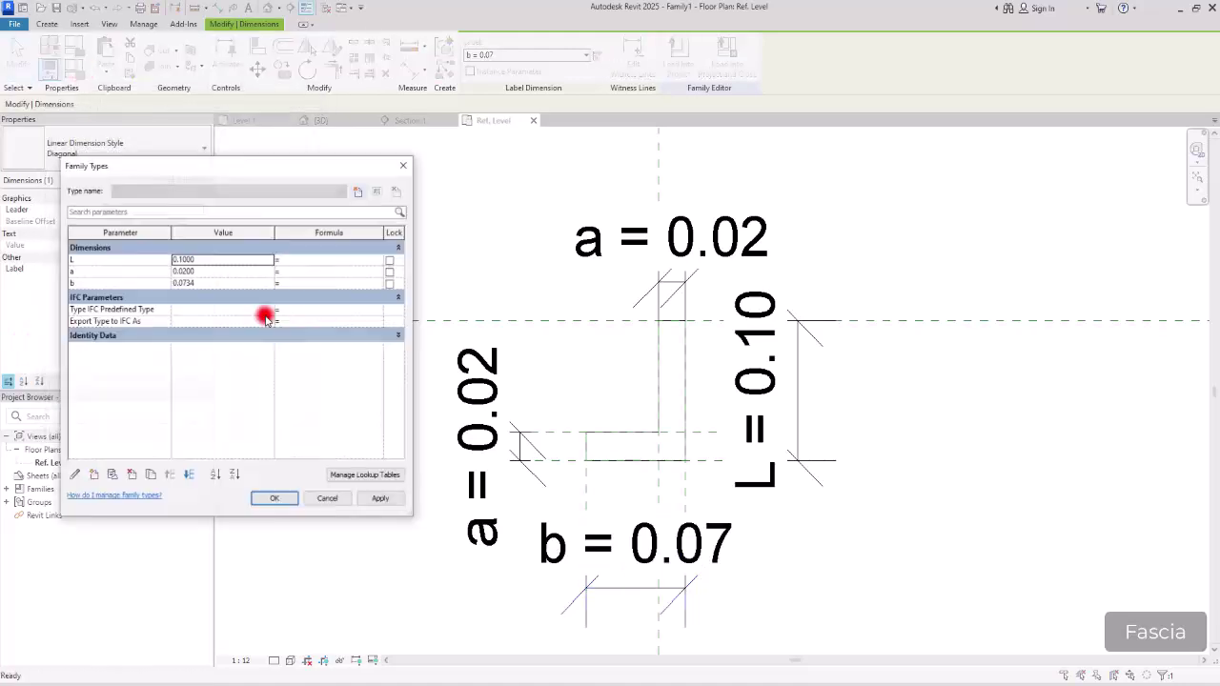
left_click(181, 283)
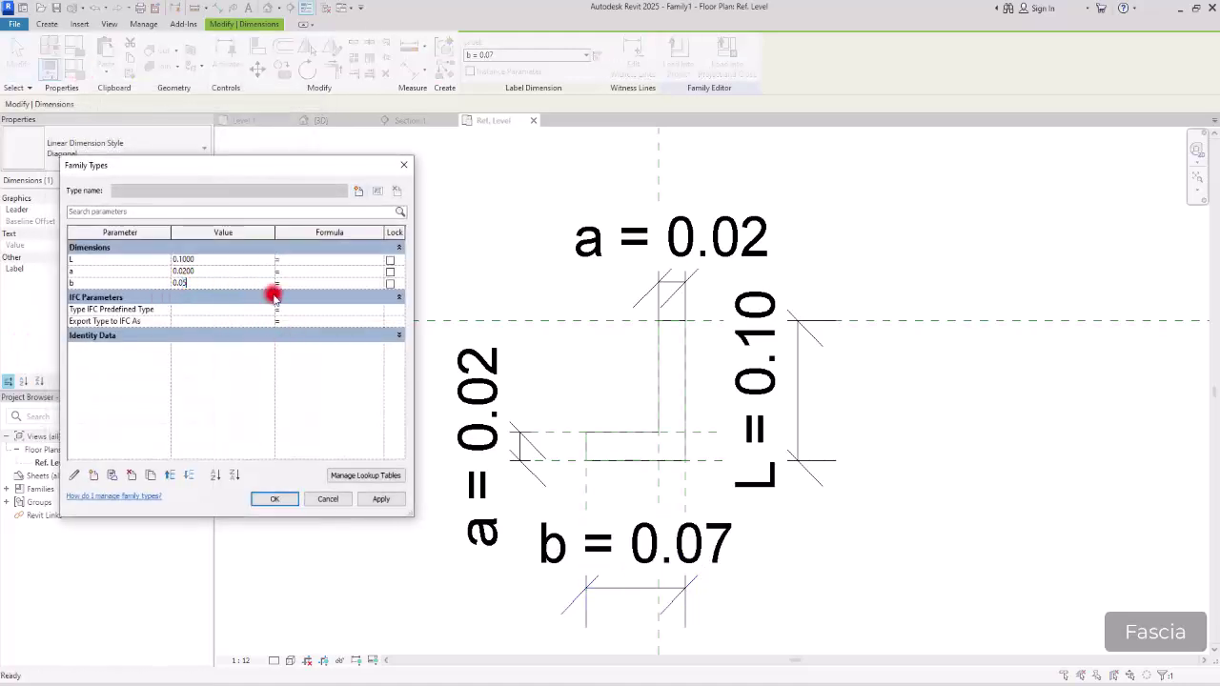
left_click(274, 498)
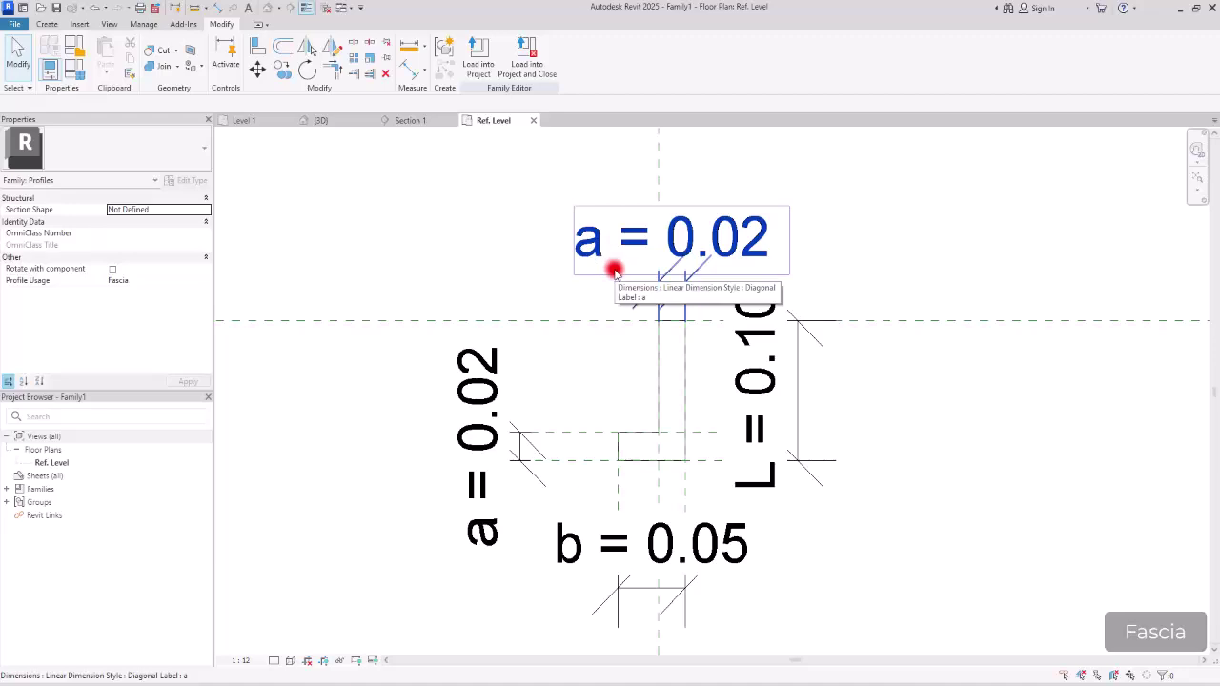
Step: Save the family as RVT PLUS Fascia in the 102 Roof tools folder and load it into the project
left_click(7, 24)
mouse_move(52, 171)
left_click(163, 185)
type("RVT")
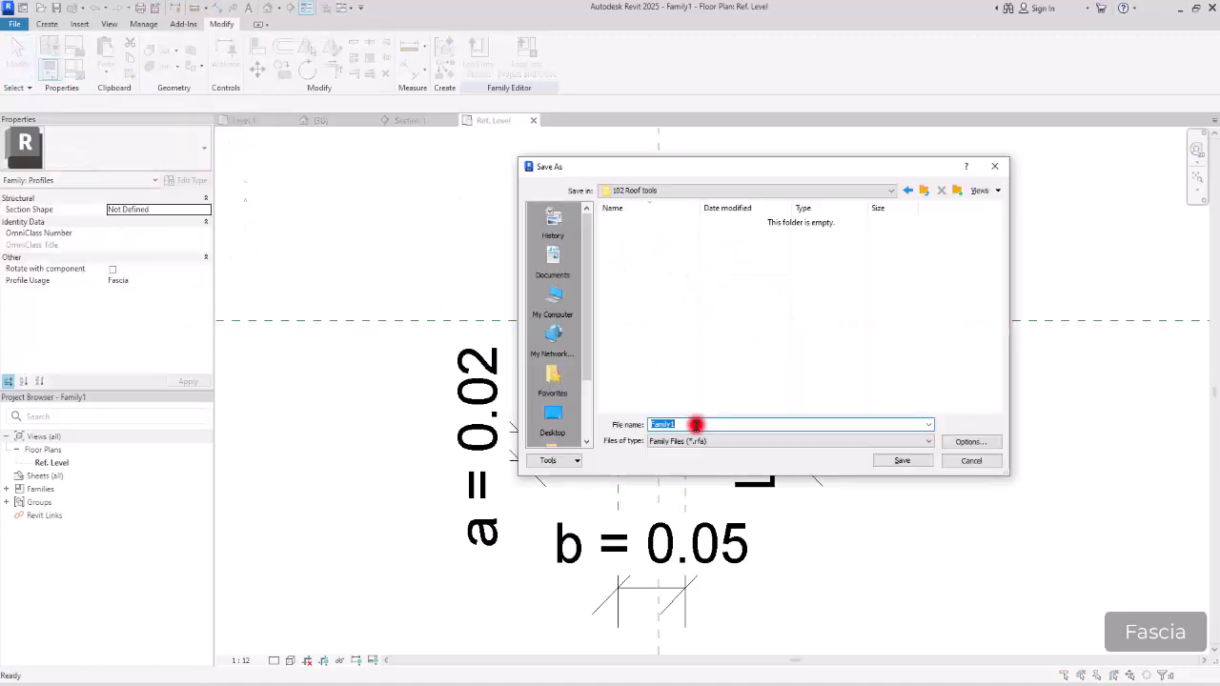
type(" PLUS Fascia")
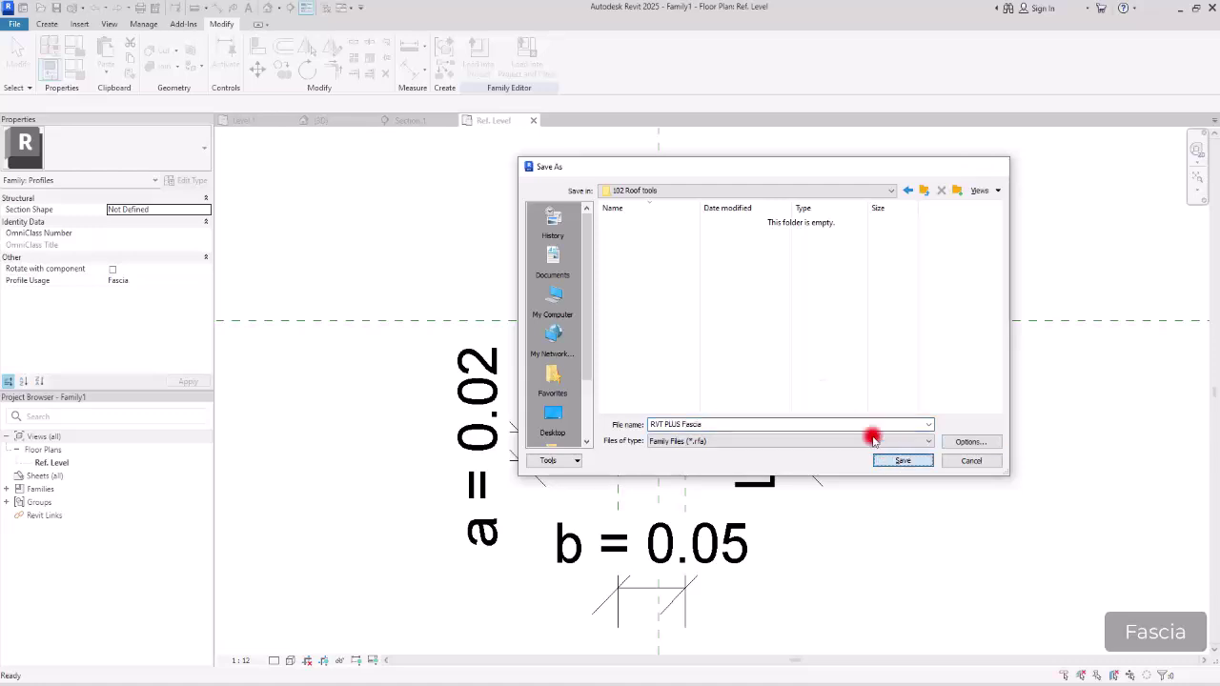
left_click(891, 457)
left_click(494, 65)
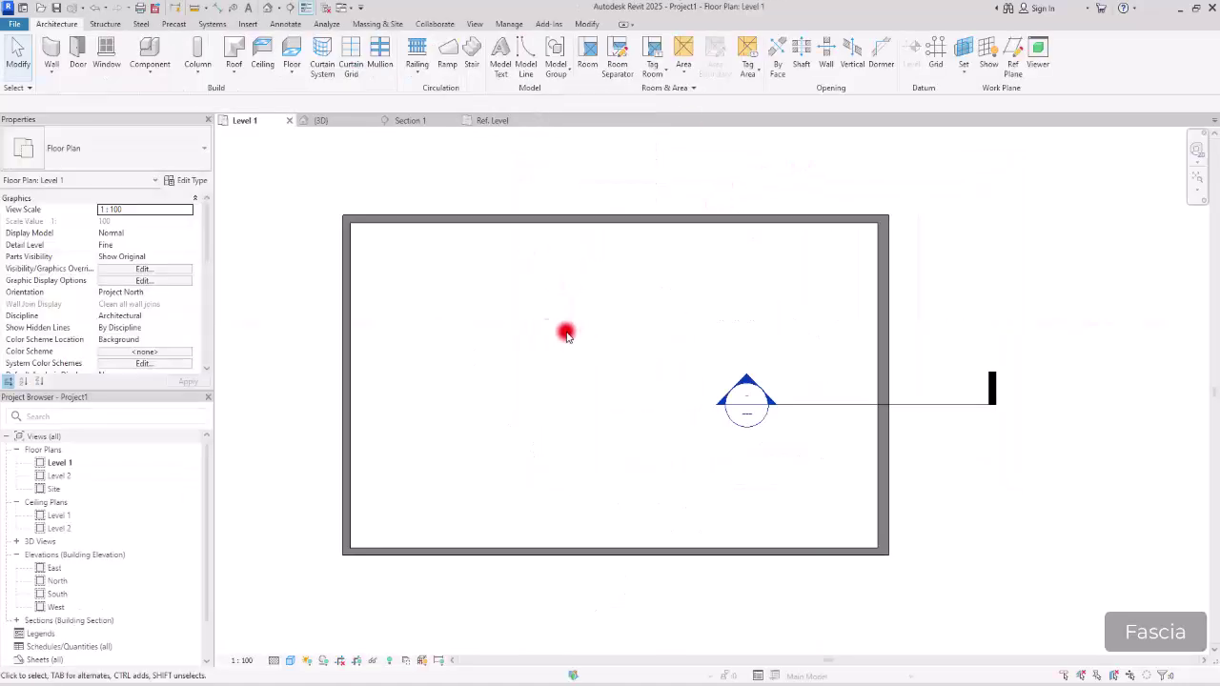
Step: In the Section 1 view, change the roof fascia type's profile to RVT PLUS Fascia : RVT PLUS Fascia and apply it
left_click(419, 121)
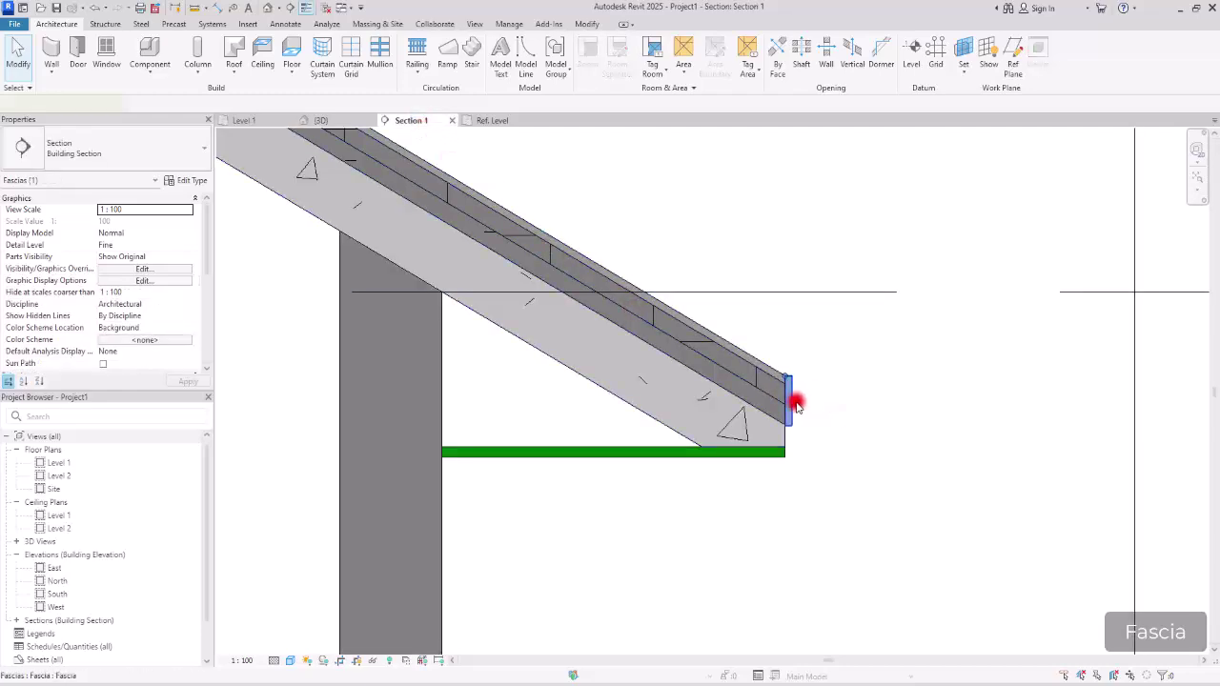
left_click(797, 405)
left_click(181, 181)
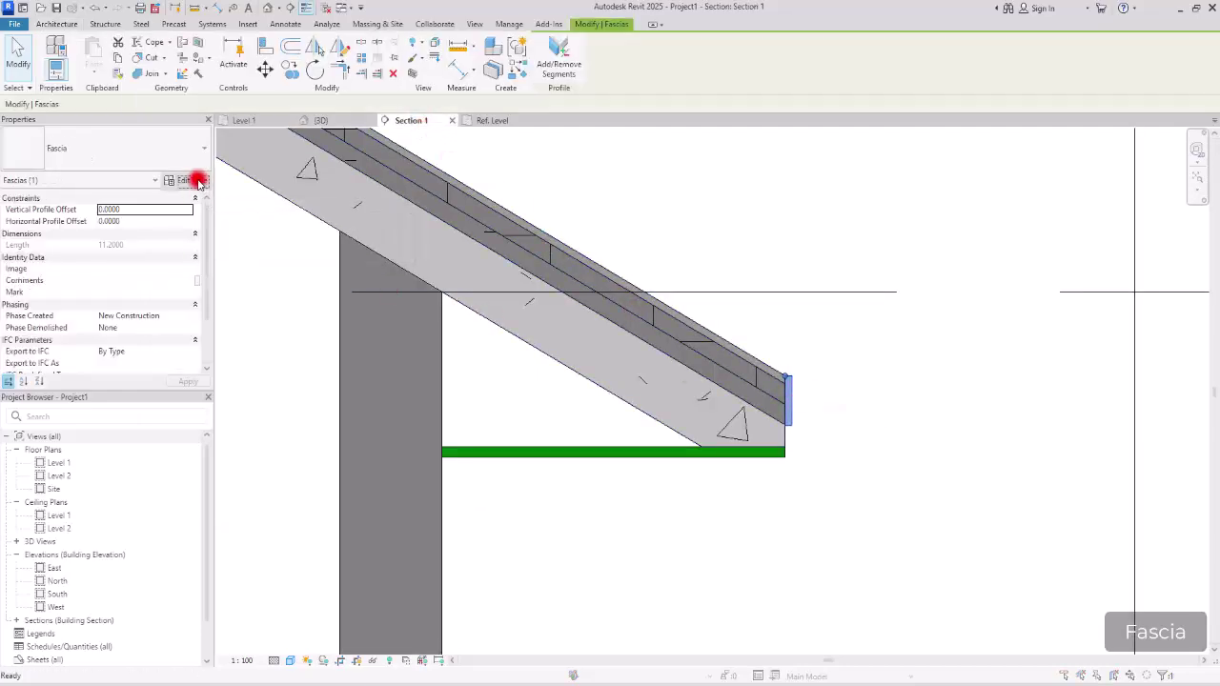
left_click(511, 248)
left_click(511, 247)
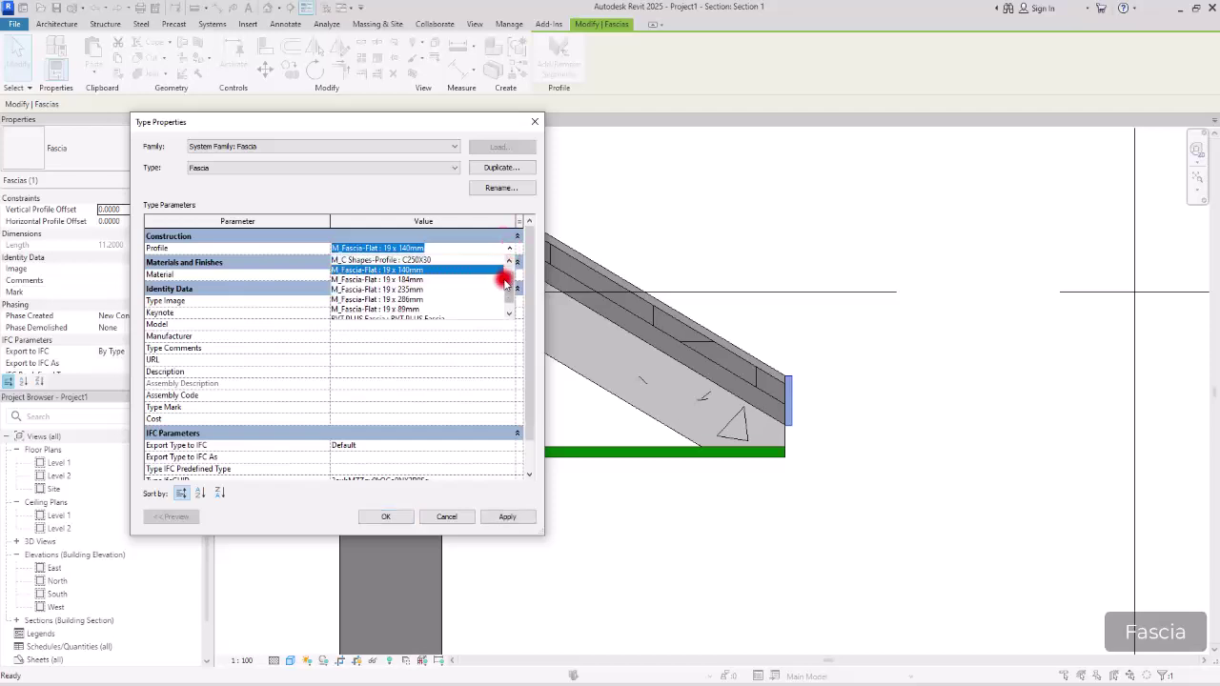
left_click_drag(506, 293, 504, 300)
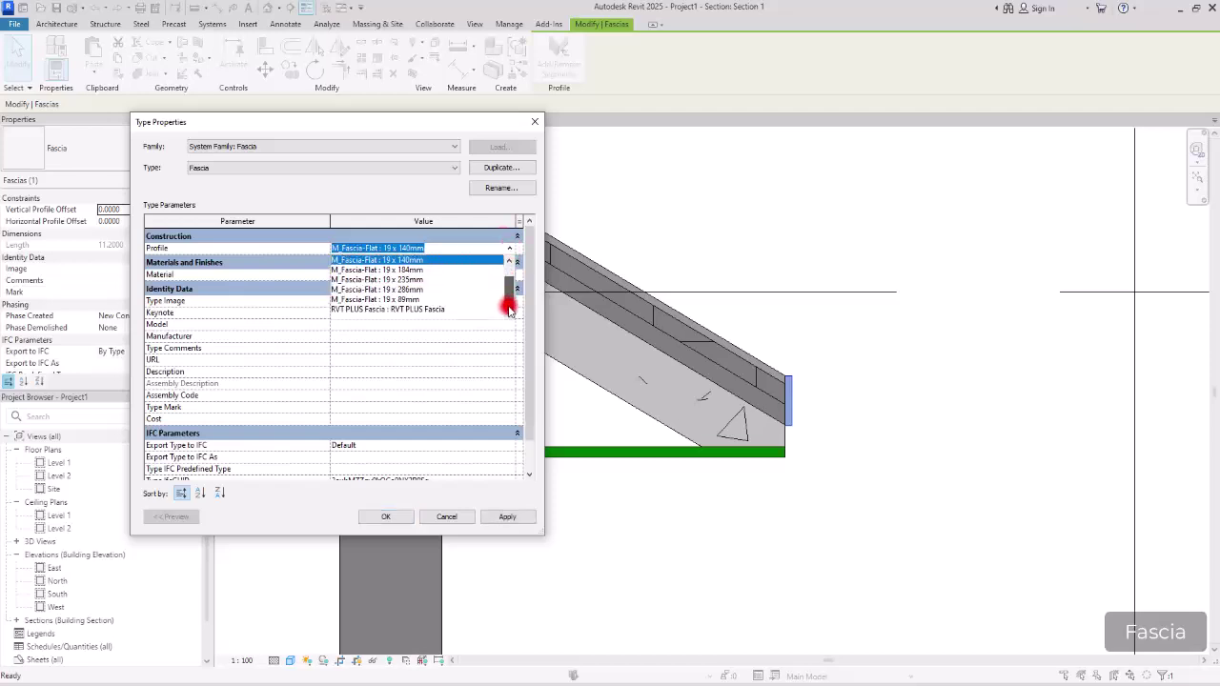
left_click(385, 310)
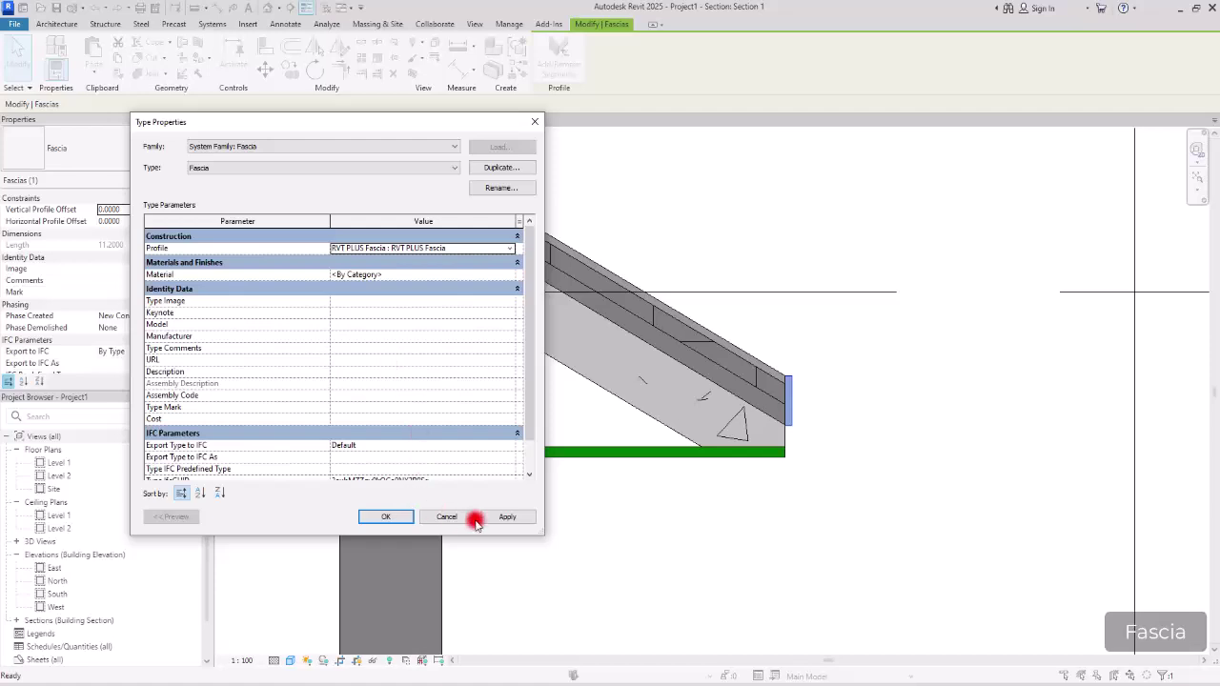
left_click(525, 517)
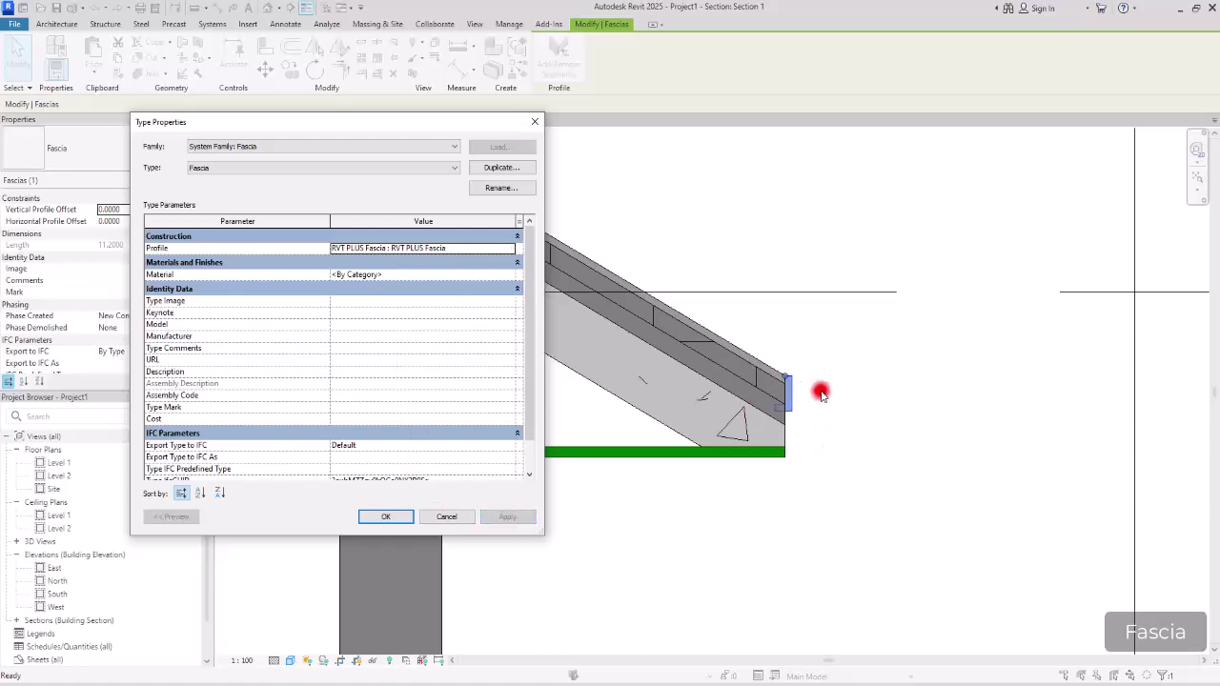
left_click(405, 524)
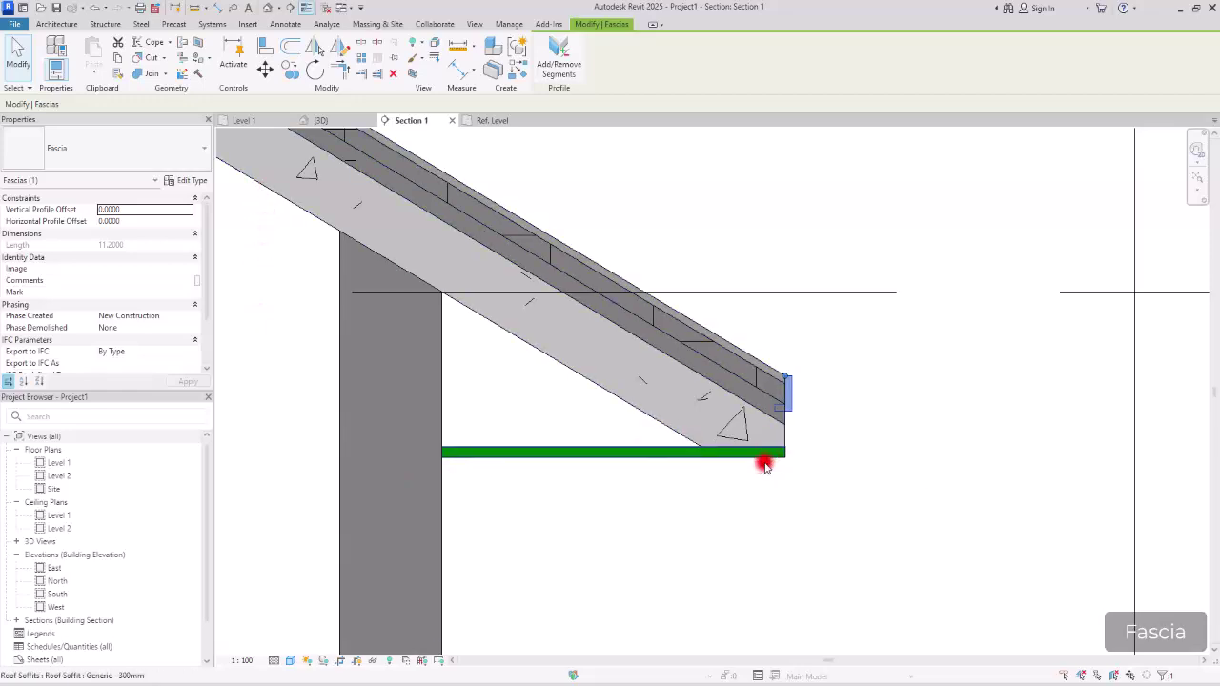
Step: Find the RVT PLUS Fascia type among the project's profile families and open its type properties
left_click(208, 465)
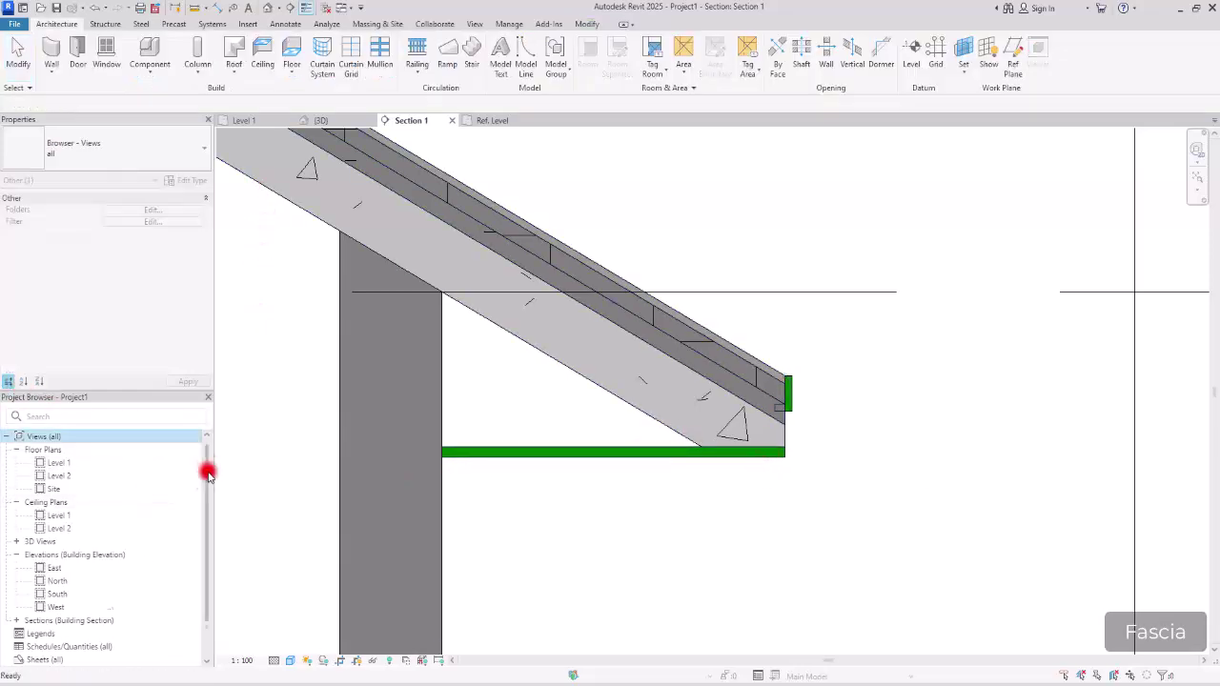
scroll(208, 465, "down", 1)
left_click(7, 634)
left_click(127, 626)
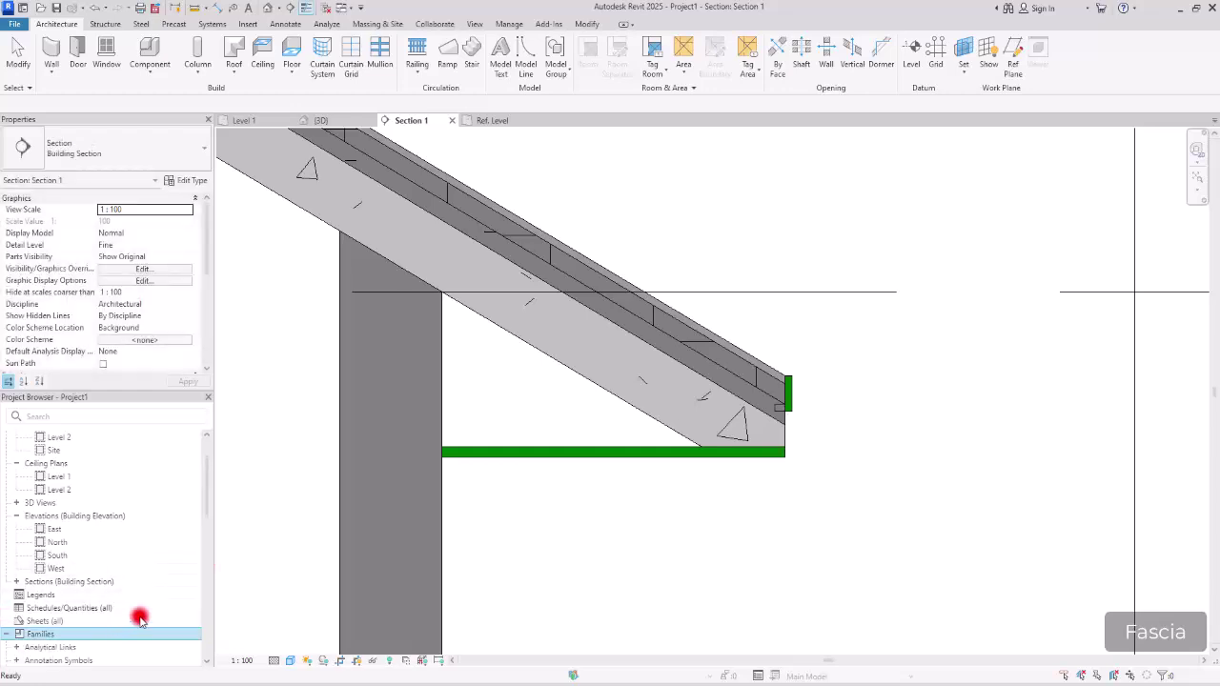
left_click_drag(204, 490, 204, 564)
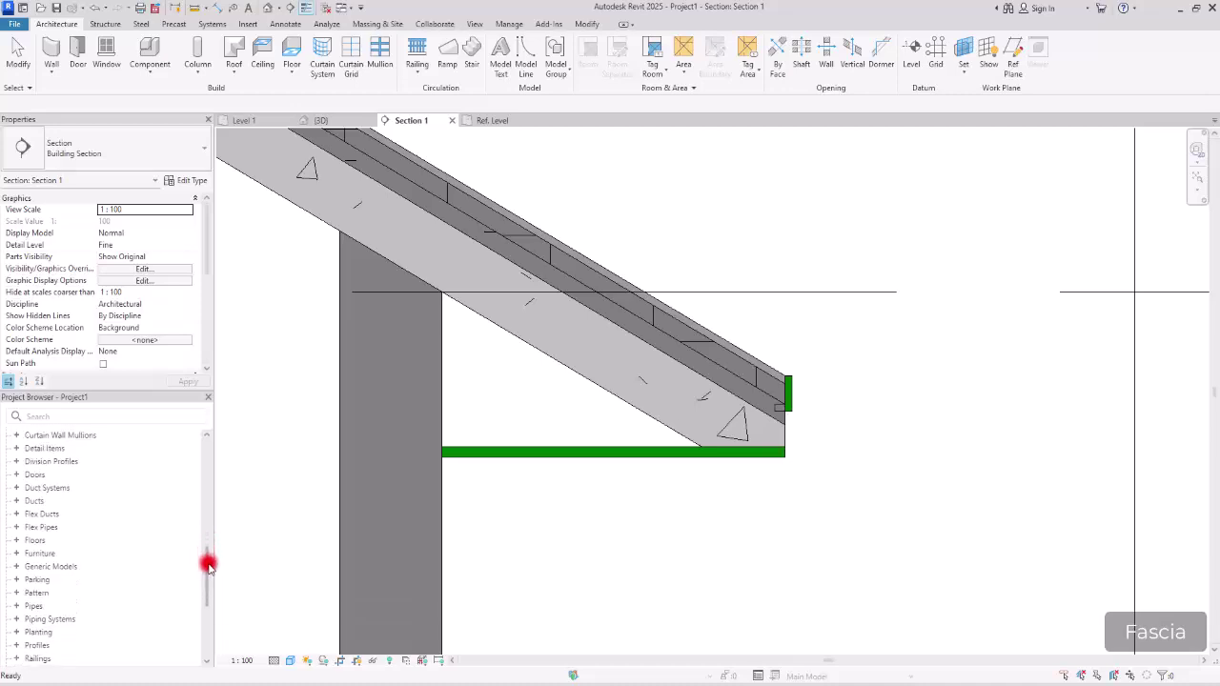
left_click(15, 639)
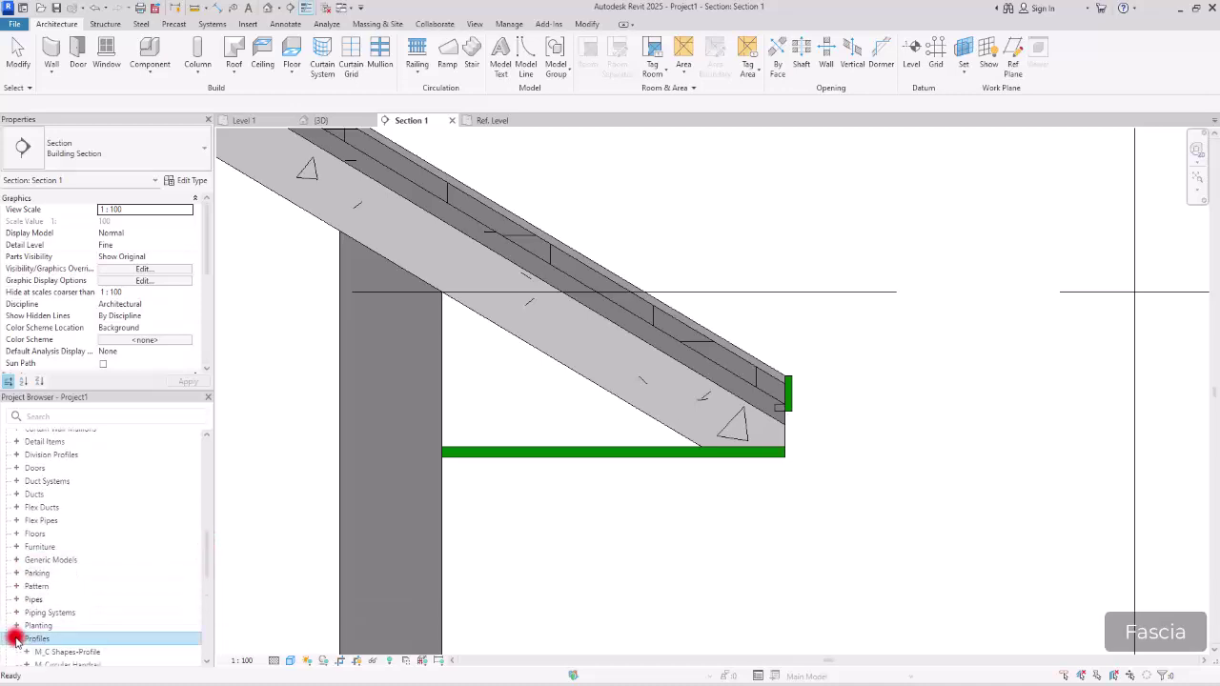
left_click_drag(206, 553, 203, 589)
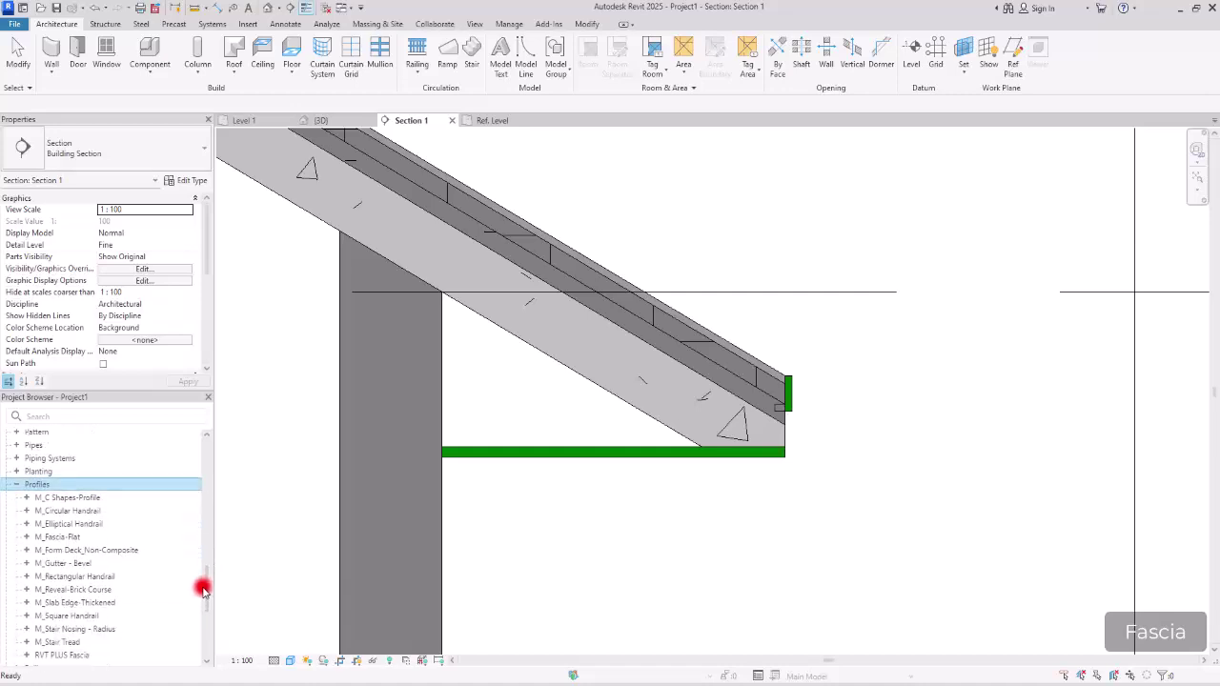
left_click(22, 655)
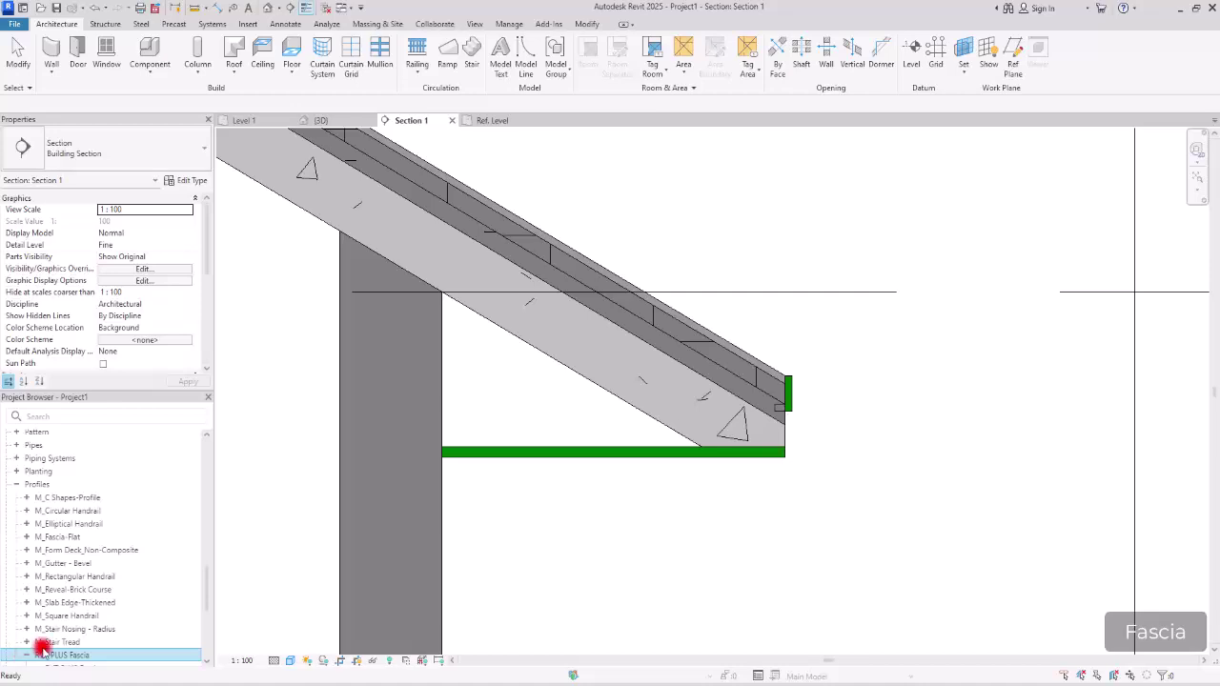
left_click_drag(204, 581, 205, 605)
left_click(78, 586)
right_click(77, 586)
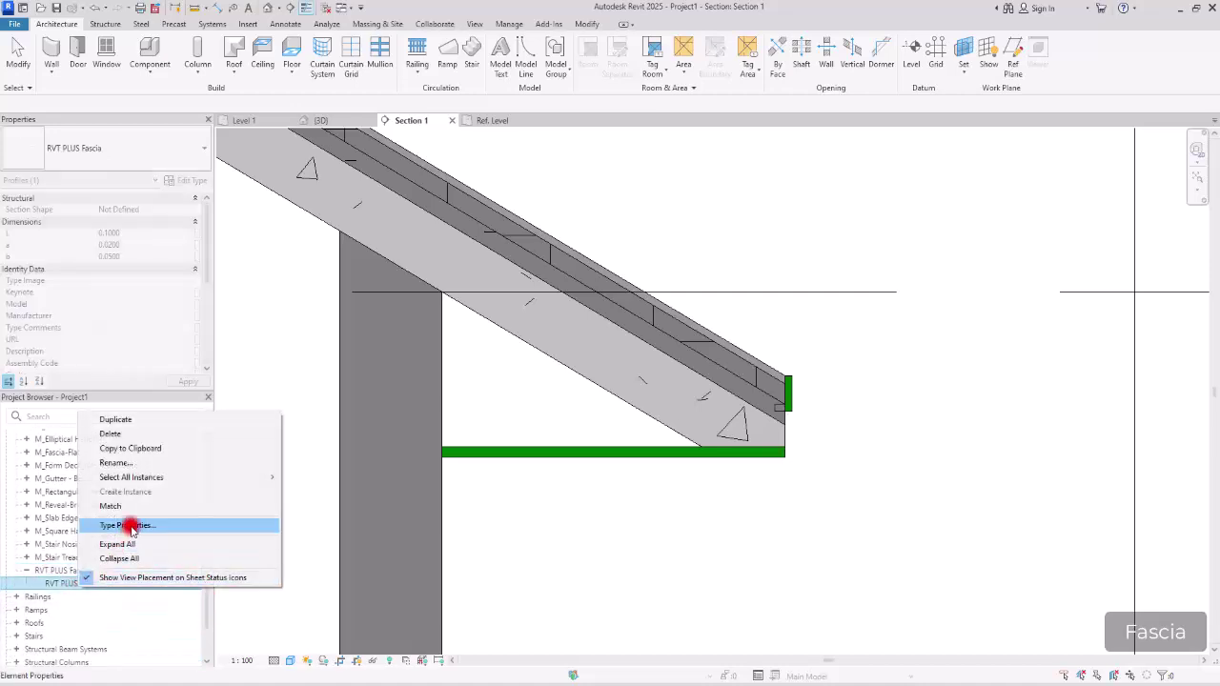
left_click(131, 527)
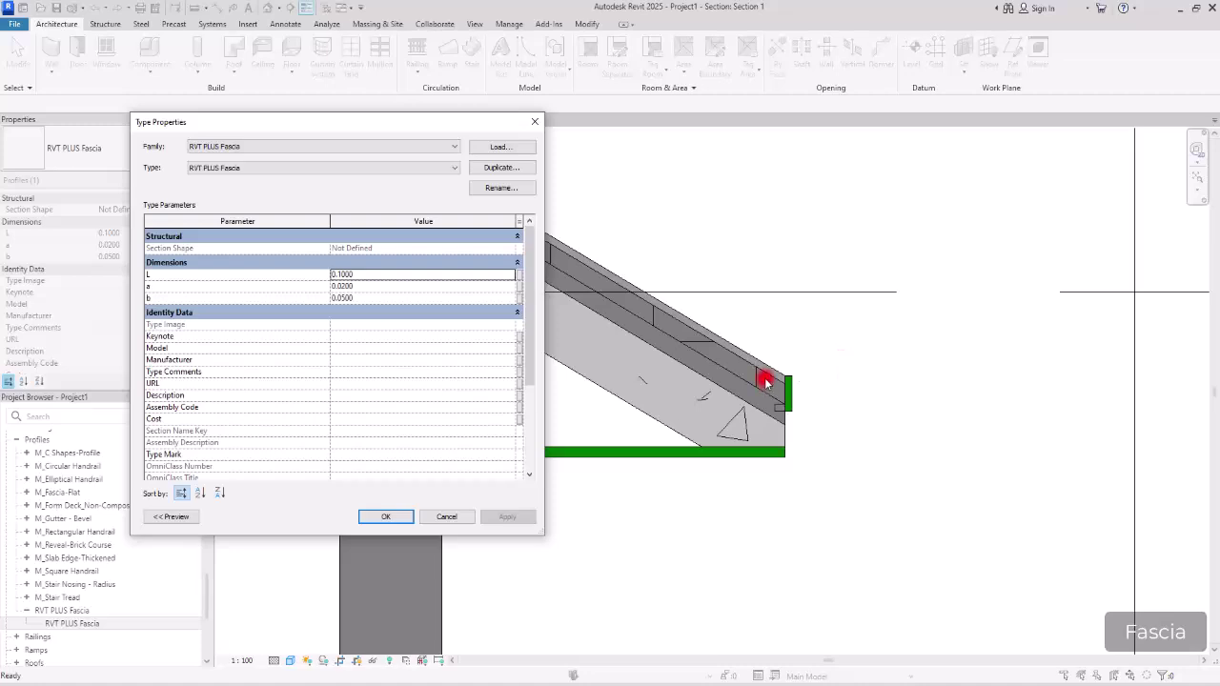
Step: Set the fascia profile's parameter L to 0.25 and parameter a to 0.03, applying each change
left_click(346, 275)
left_click_drag(339, 273, 449, 261)
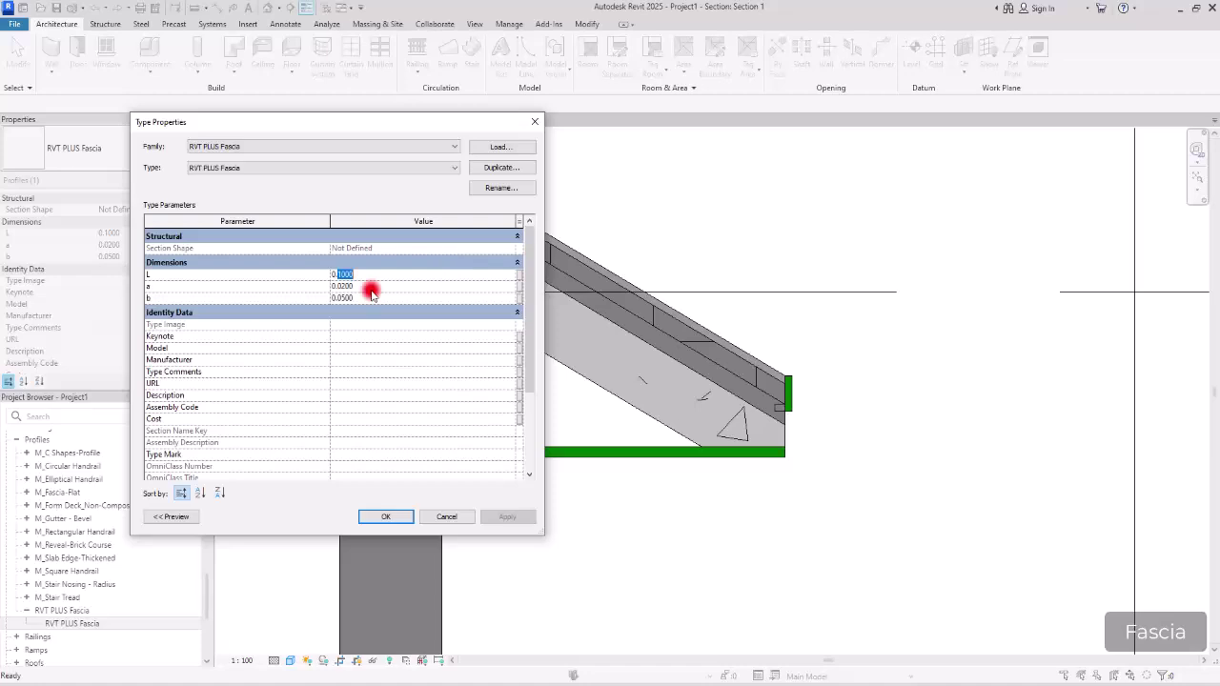
left_click(512, 515)
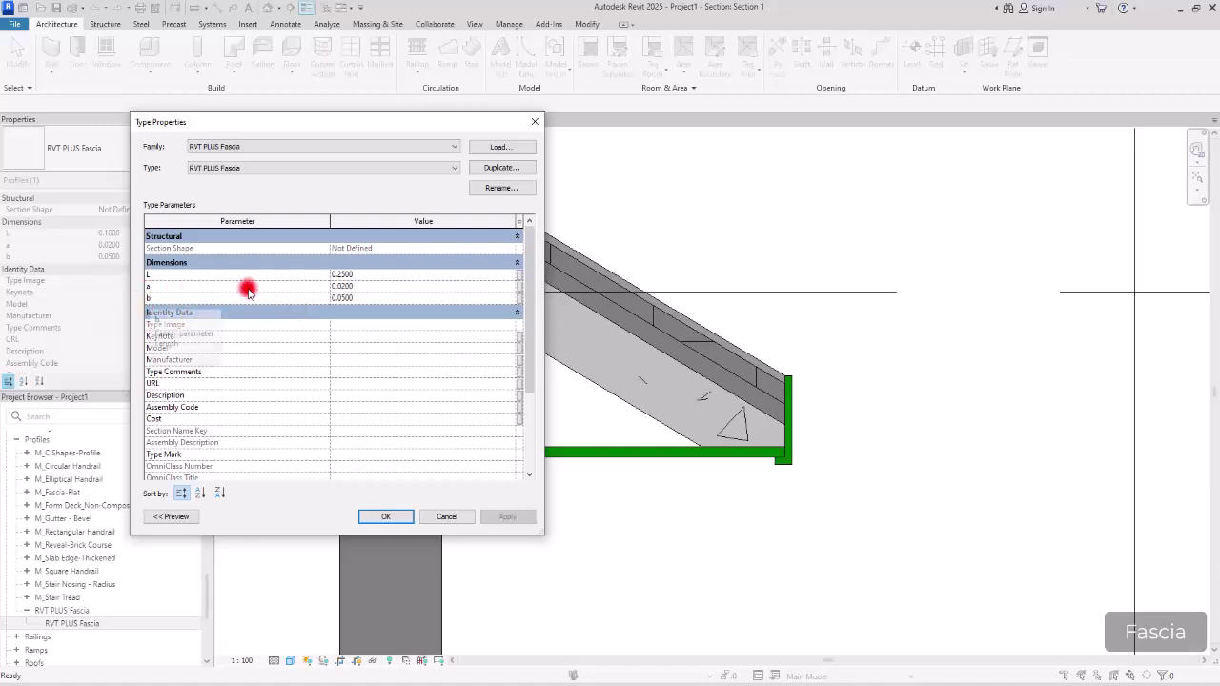
left_click(340, 285)
left_click_drag(342, 286, 469, 288)
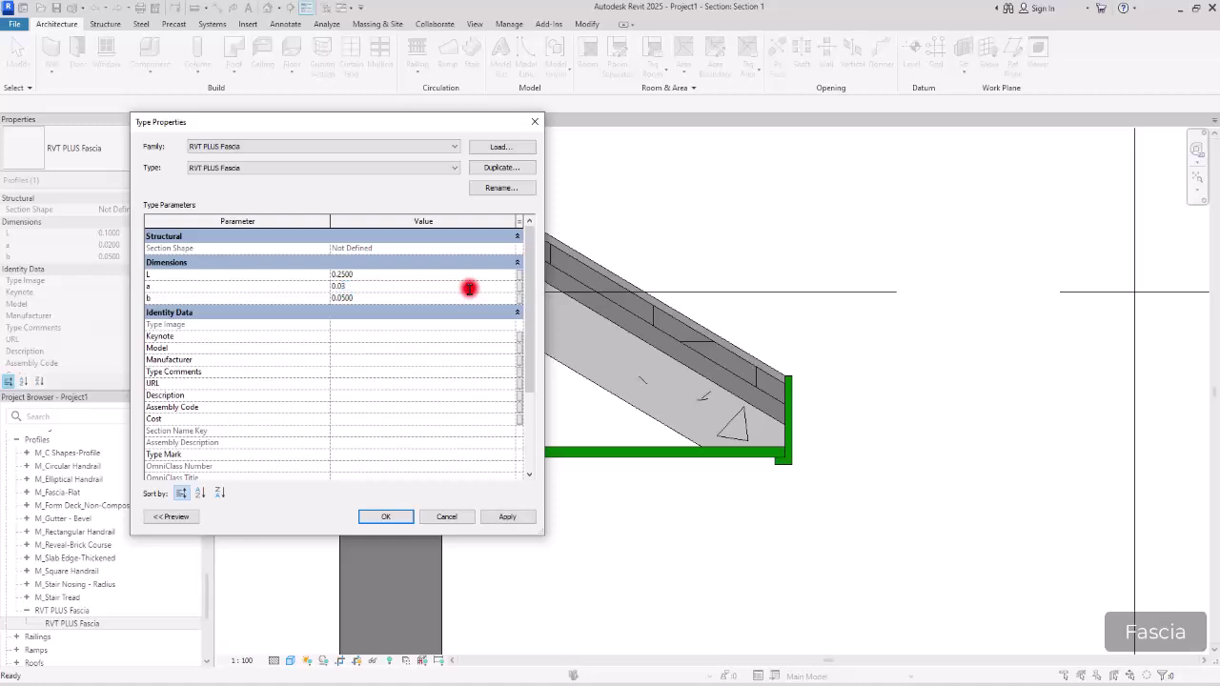
type("3")
left_click(530, 516)
Step: Set the fascia profile's parameter L to 0.26 and parameter b to 0.1, apply both and close the type properties
left_click_drag(344, 275, 450, 288)
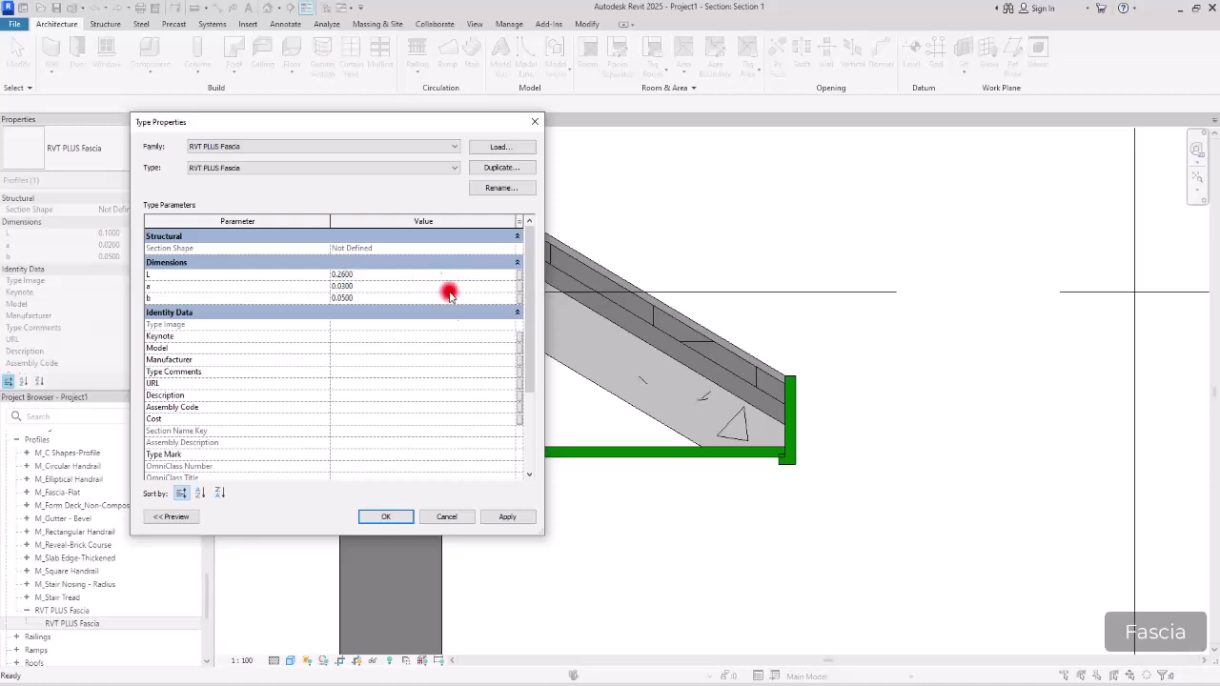
left_click(529, 519)
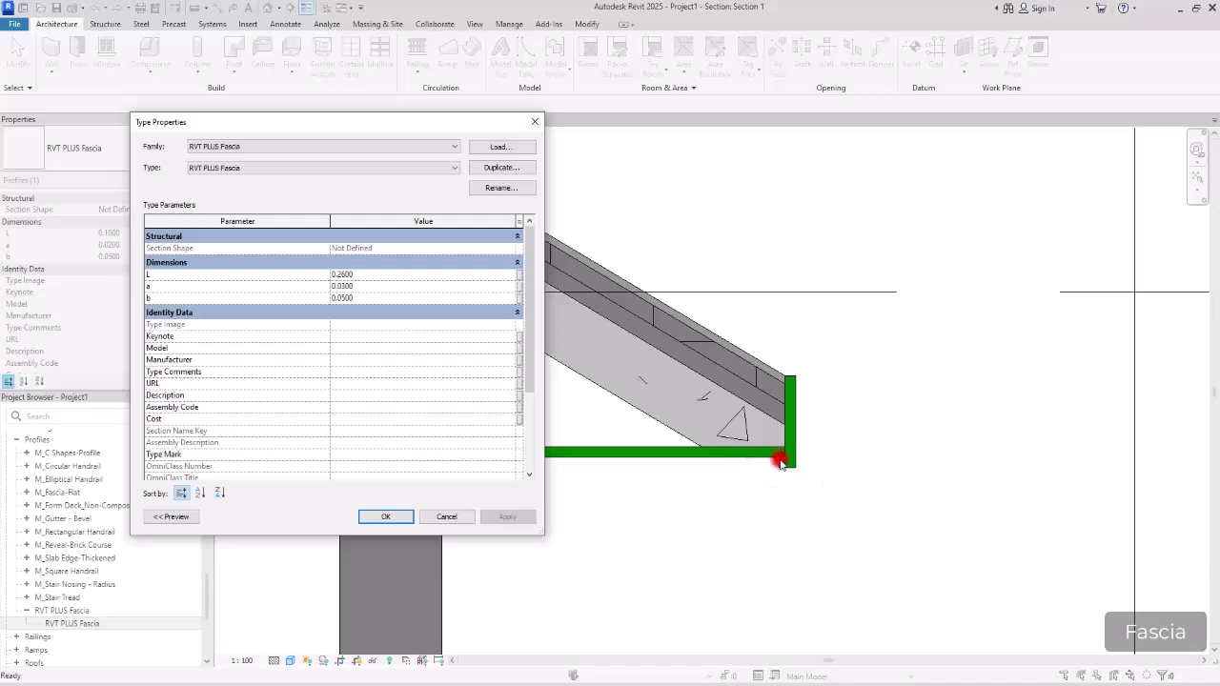
left_click_drag(342, 298, 453, 313)
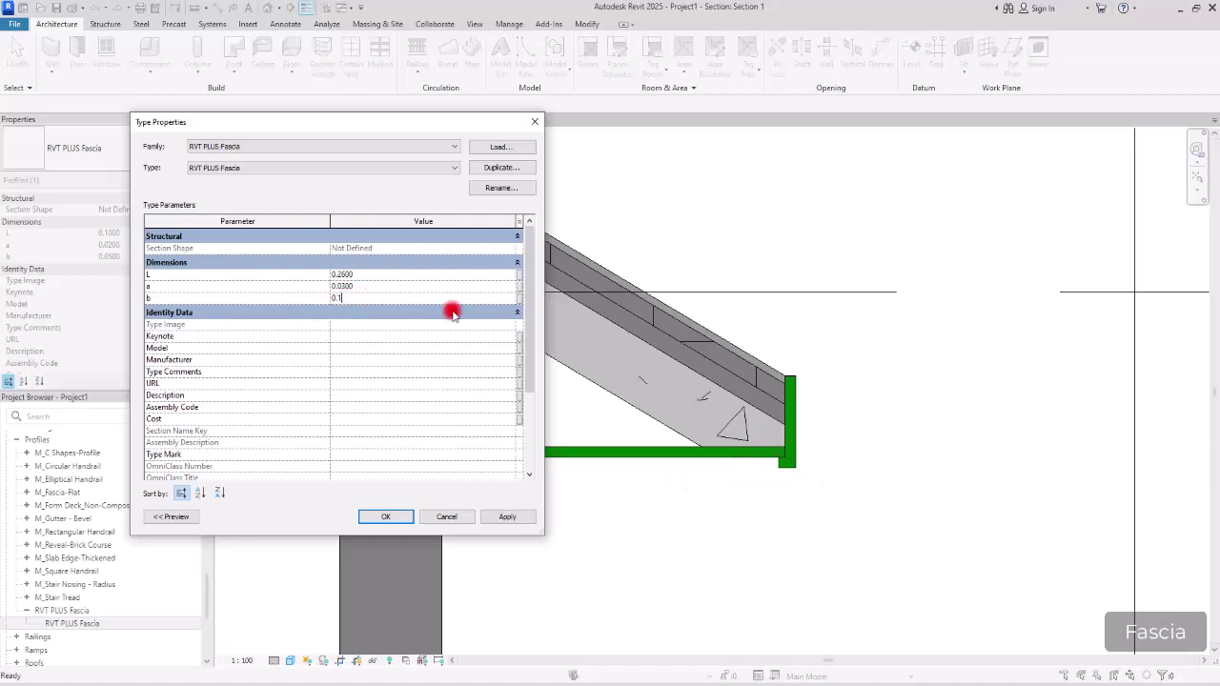
left_click(510, 517)
left_click(447, 517)
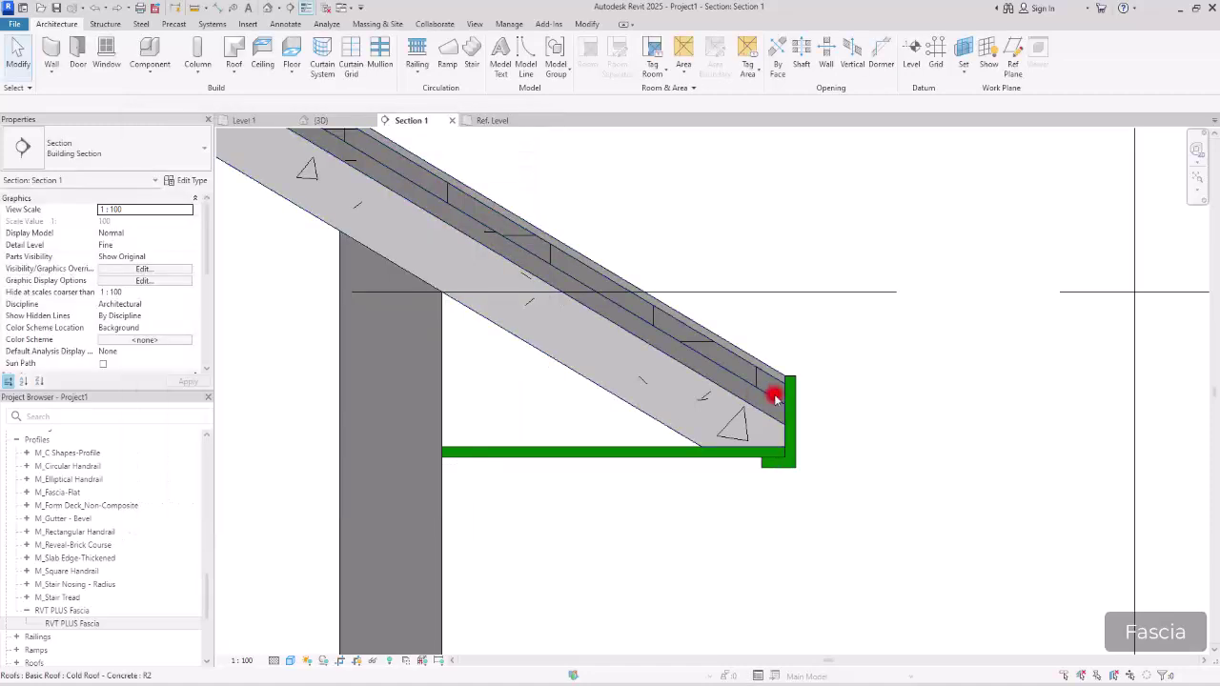
Step: Set the placed fascia's vertical profile offset to 0.05 and its horizontal profile offset to 0.1
left_click(796, 394)
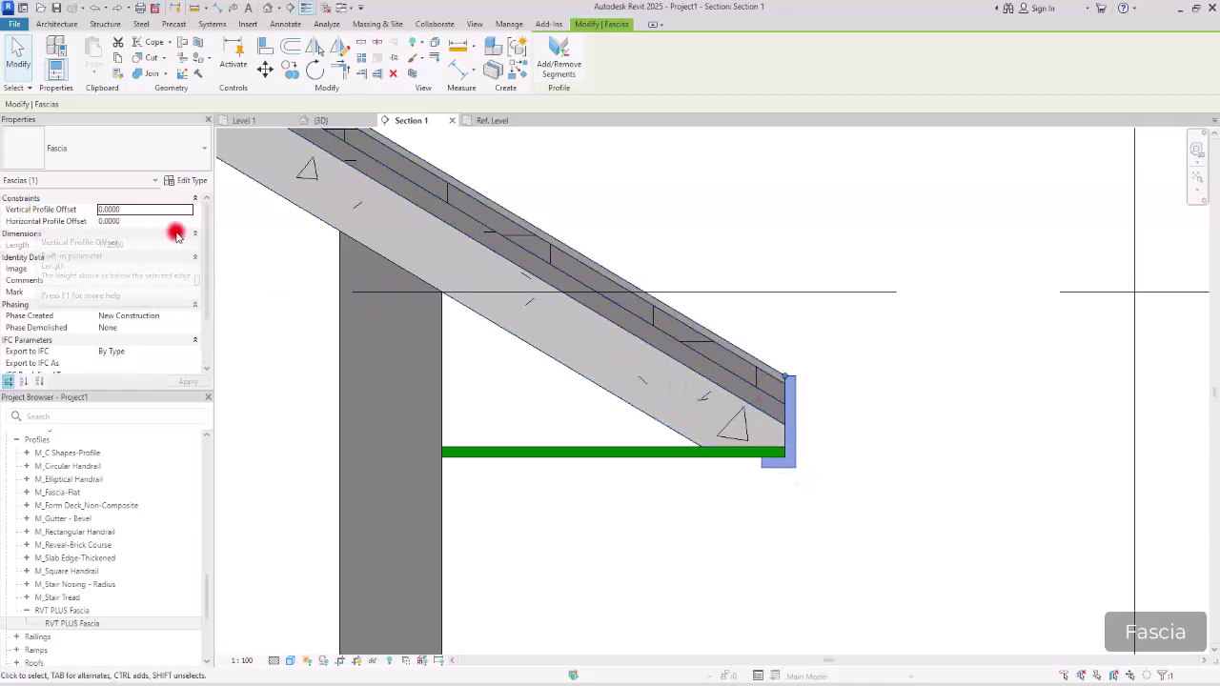
left_click(138, 208)
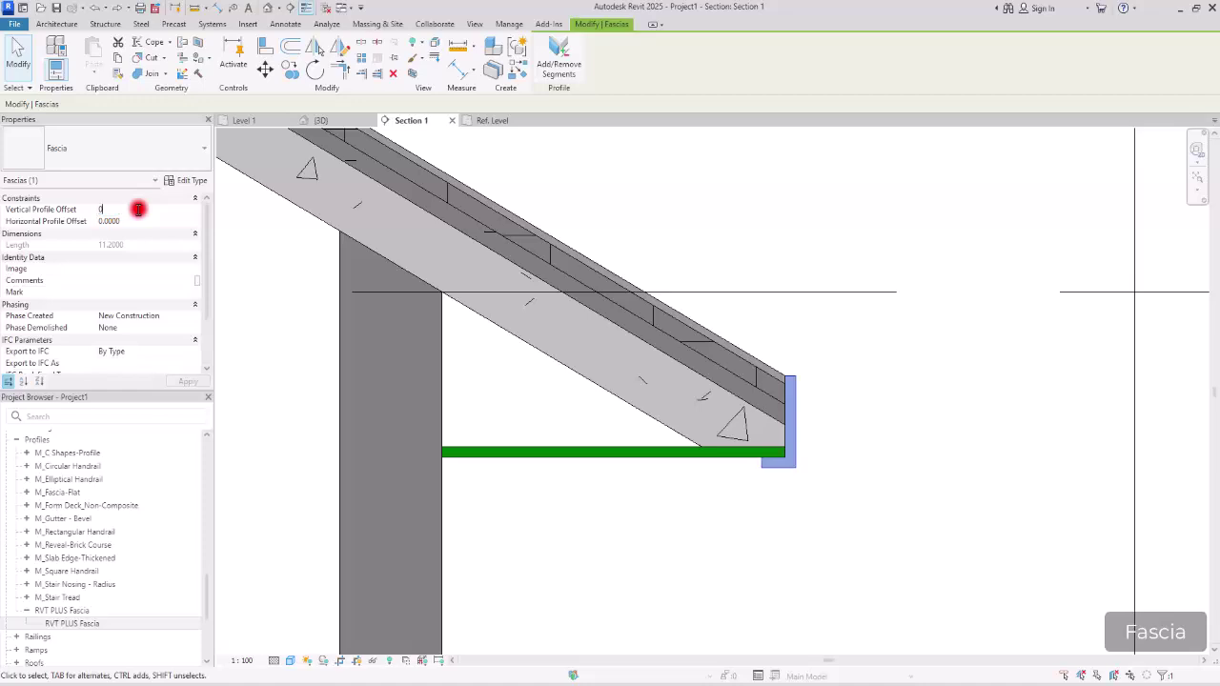
type("0.05")
key("Return")
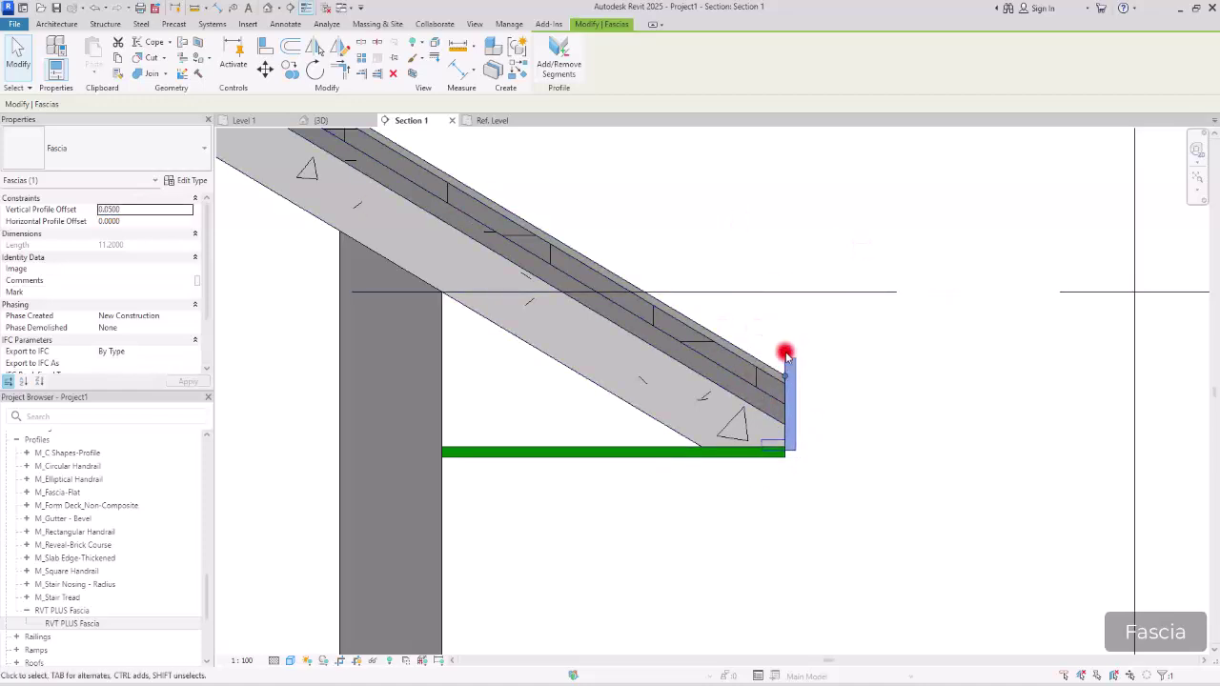
left_click(140, 225)
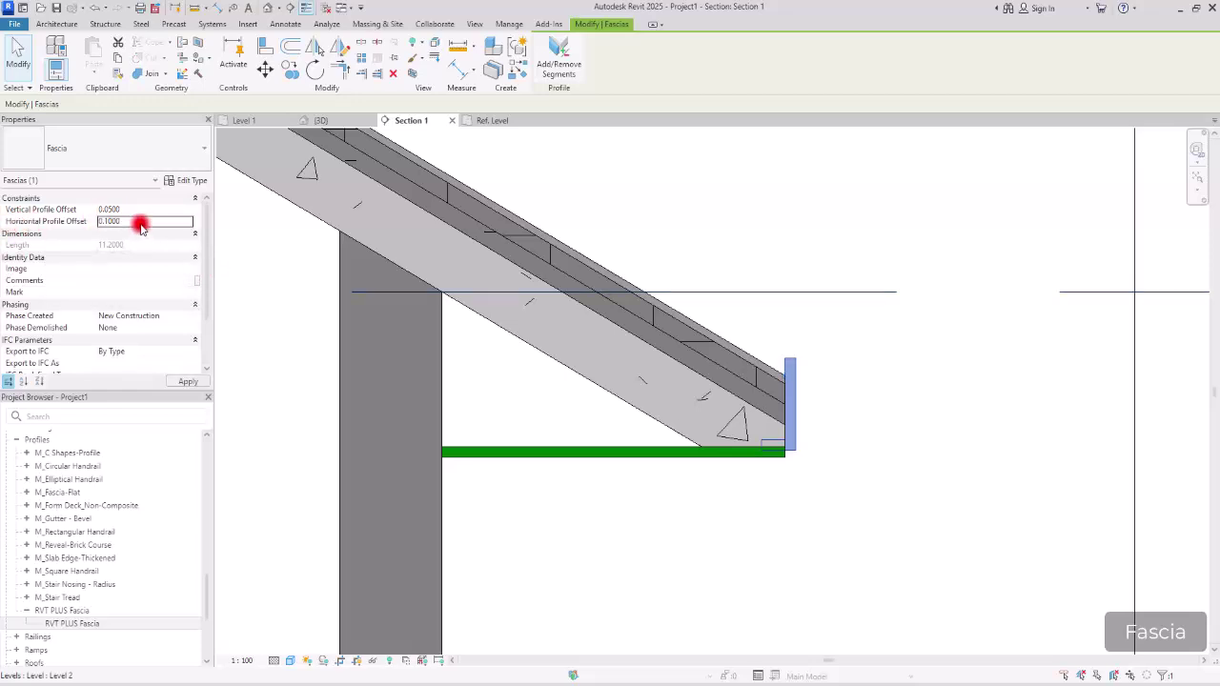
key("Return")
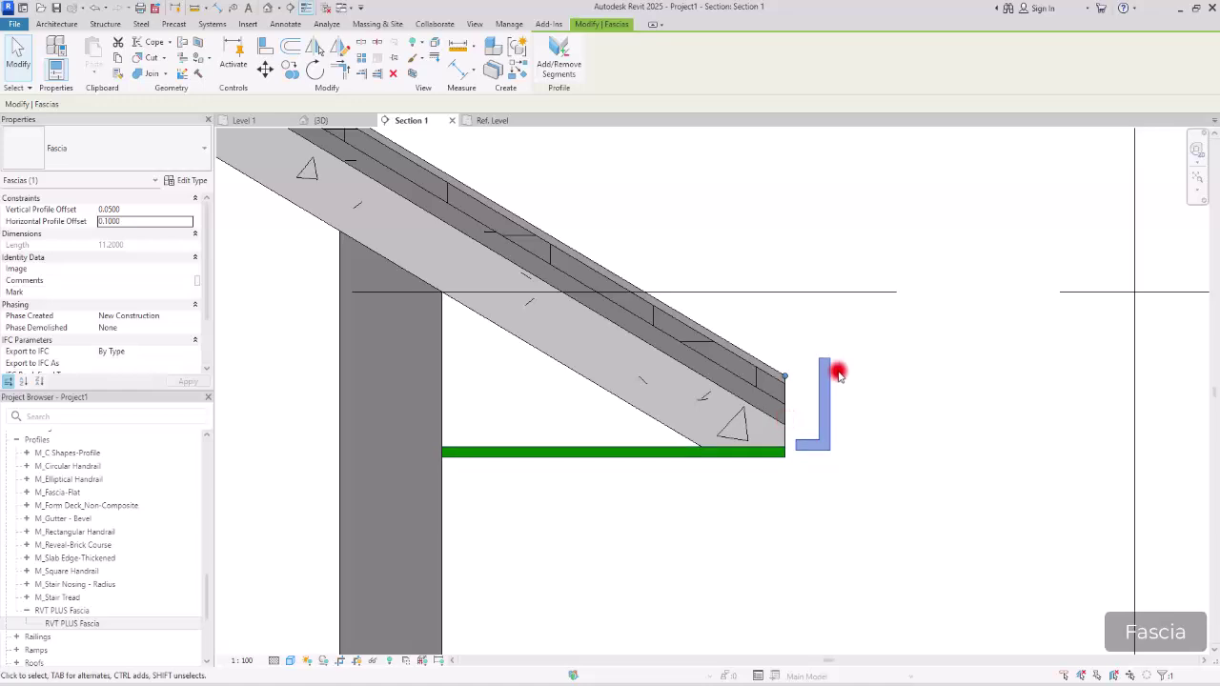
left_click(799, 240)
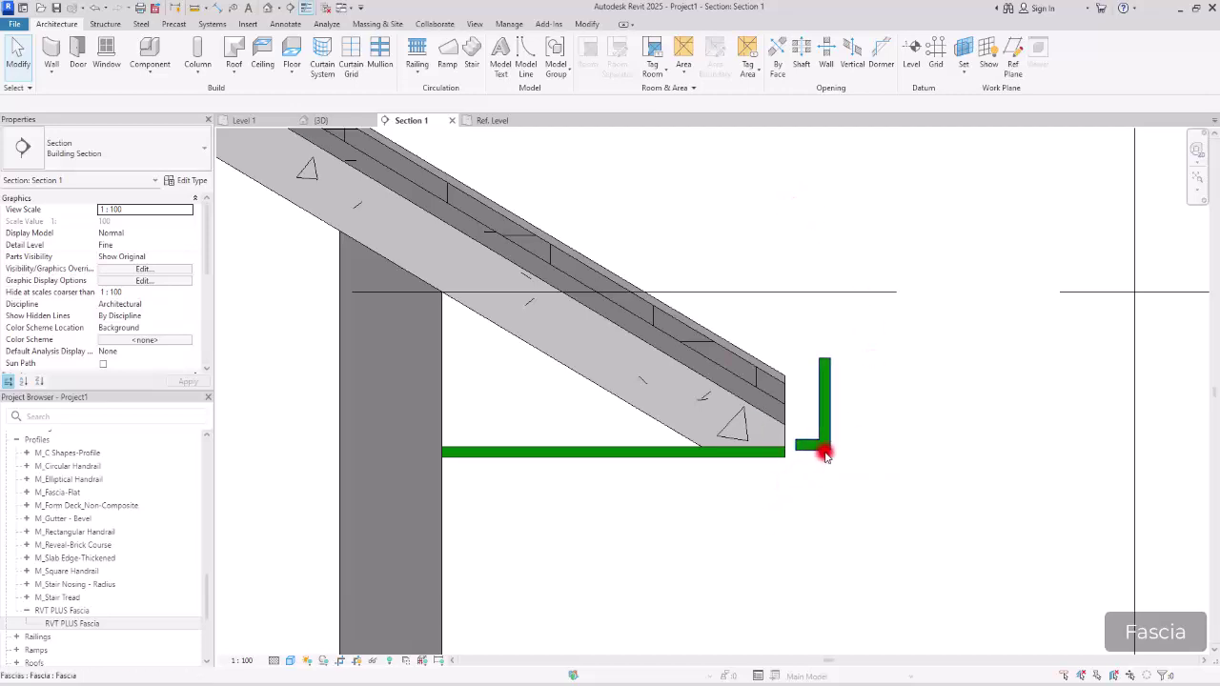
Step: Review the fascia's profile angle property and the roof's rafter cut options
left_click(822, 393)
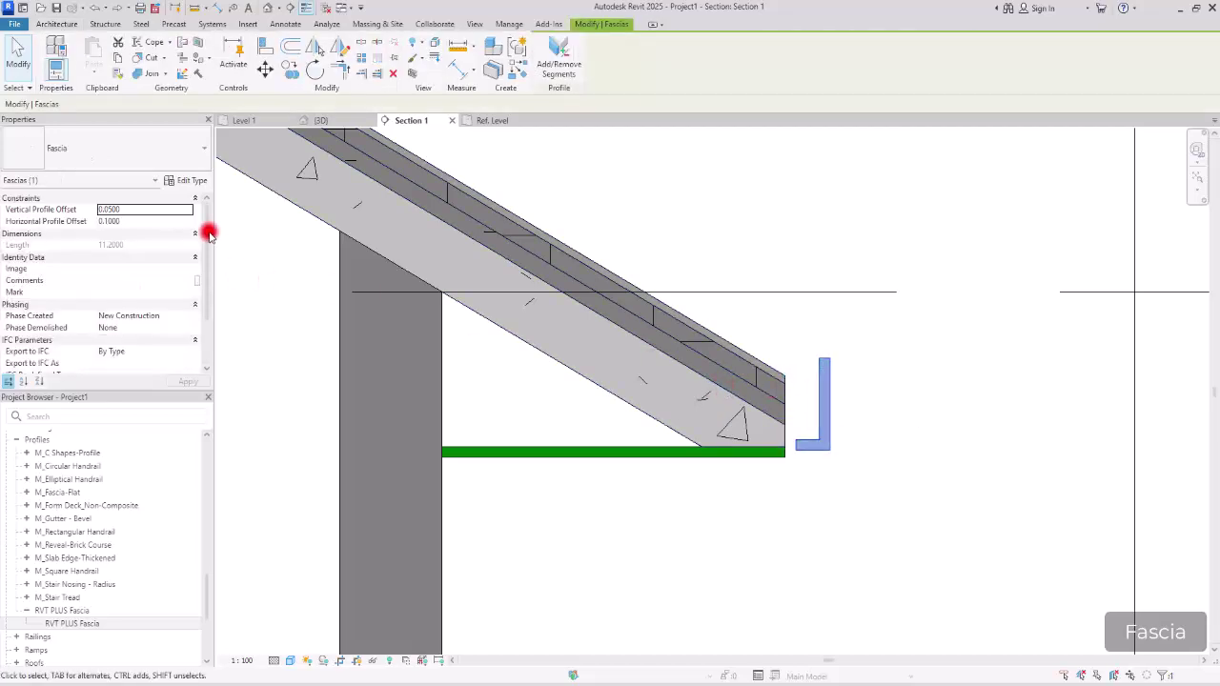
left_click_drag(209, 235, 207, 273)
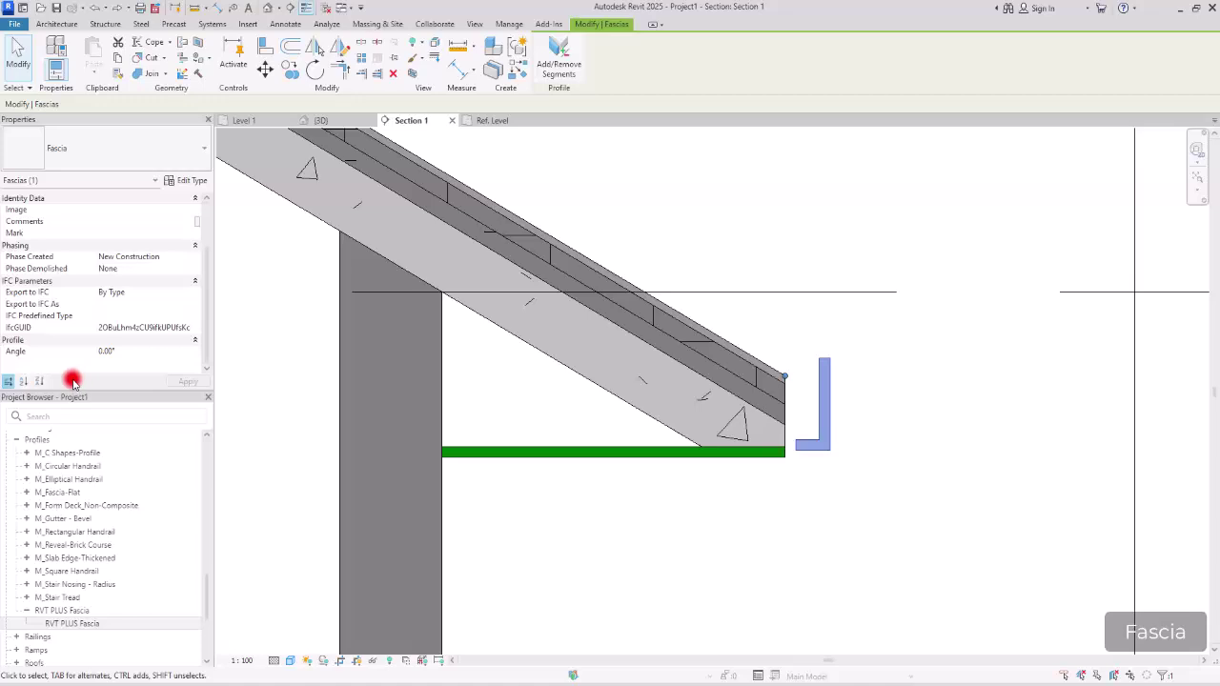
left_click(886, 410)
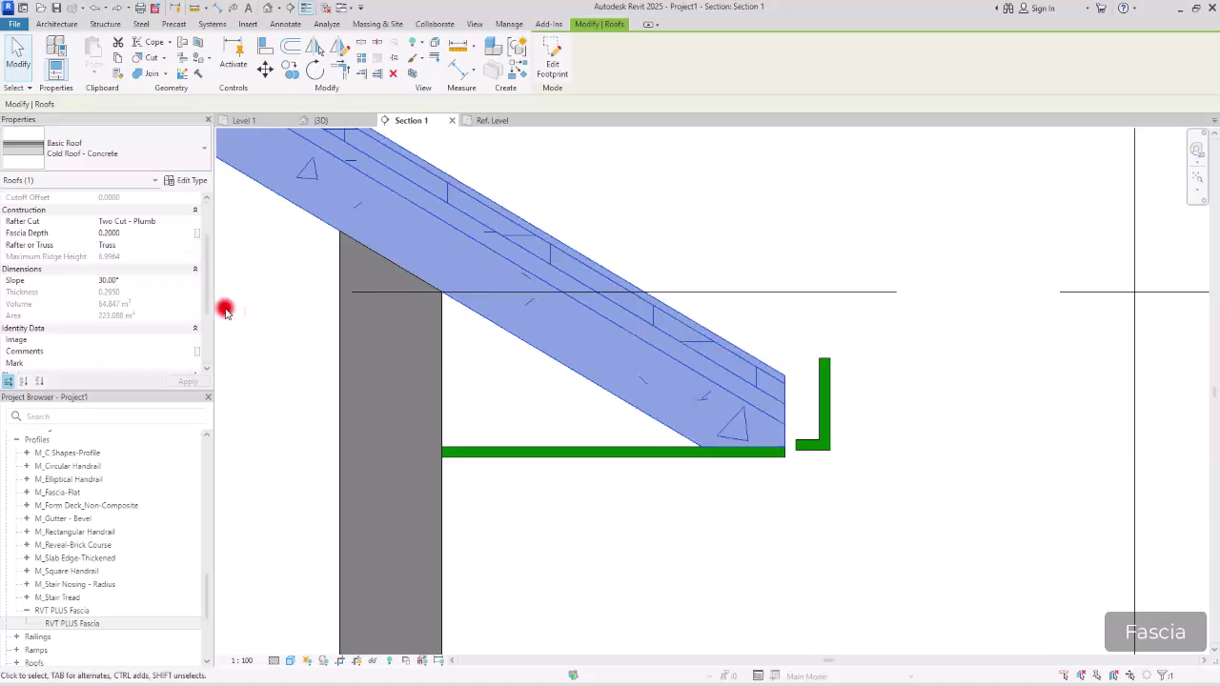
left_click(185, 223)
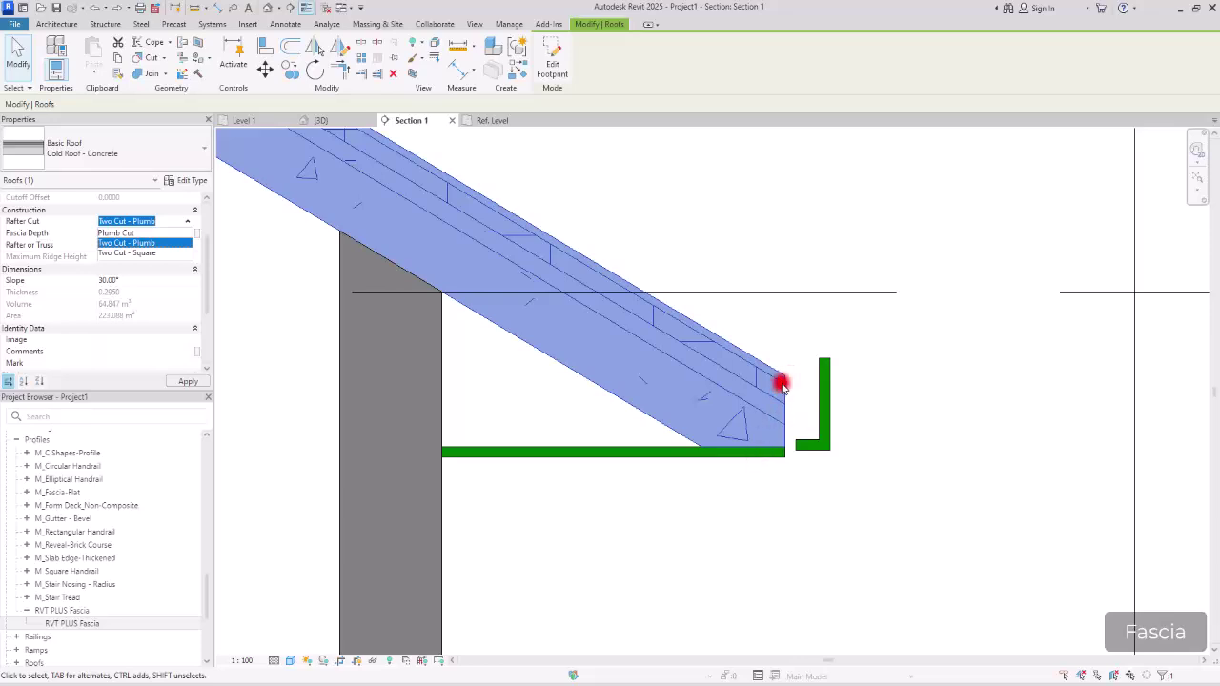
left_click(804, 350)
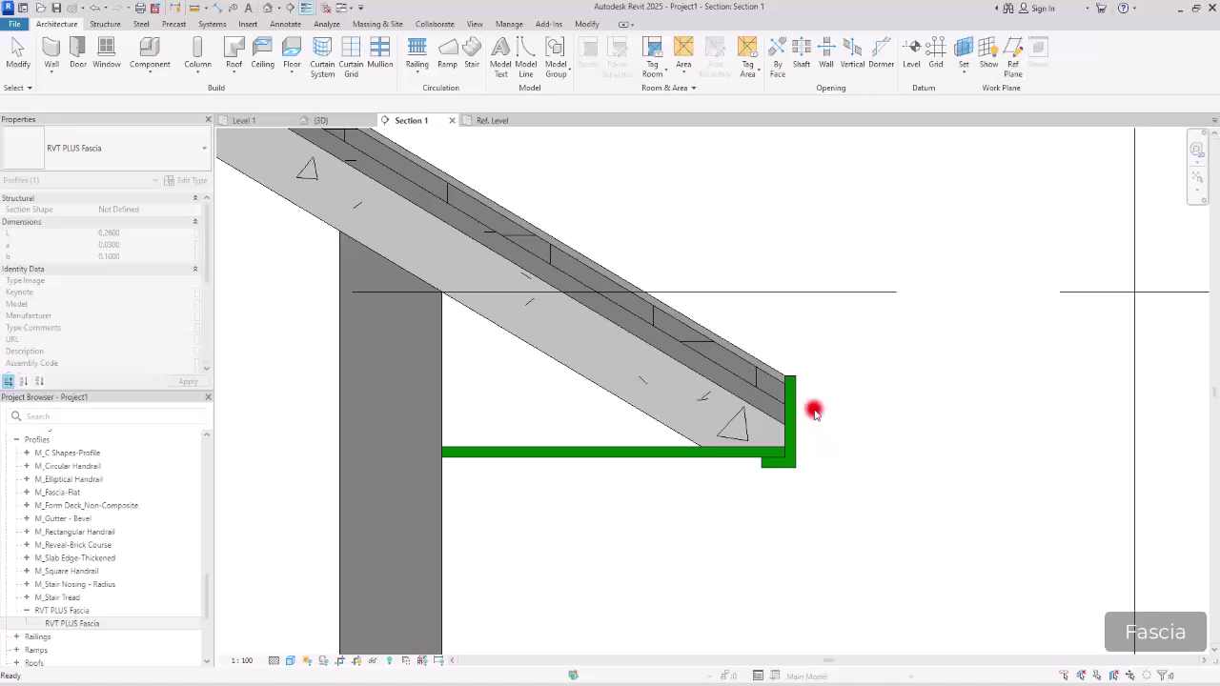
Step: Place a roof gutter along the fascia's upper outer edge in the section view
left_click(777, 484)
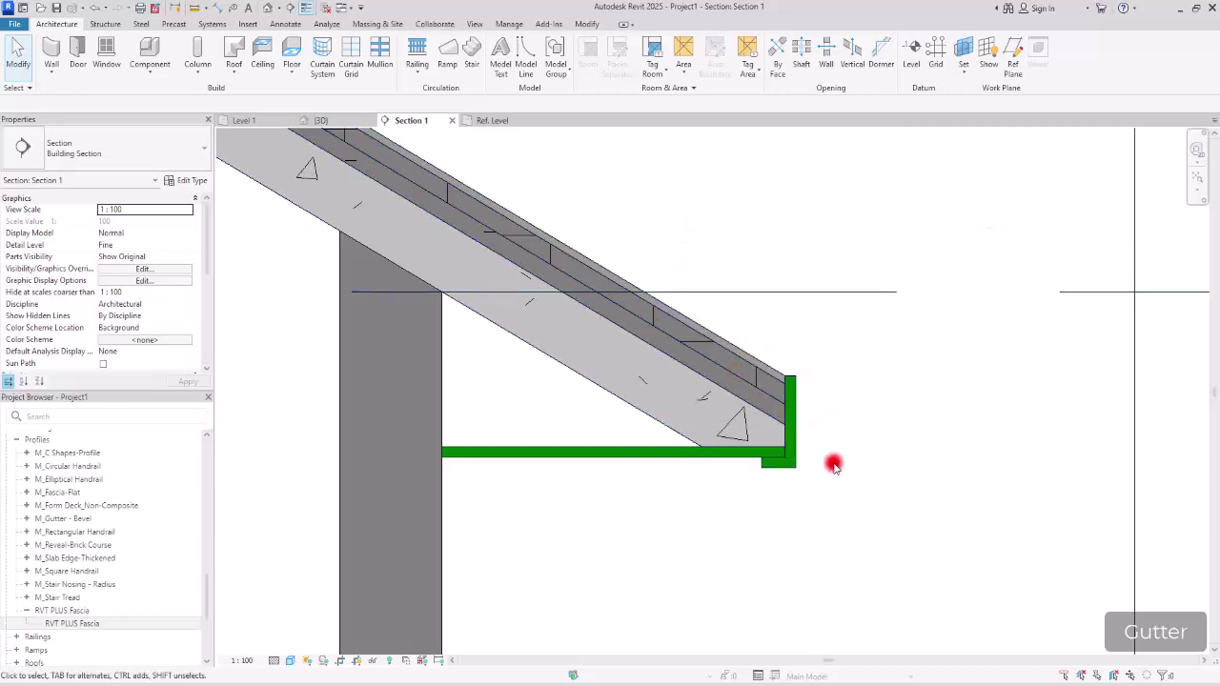
left_click(235, 59)
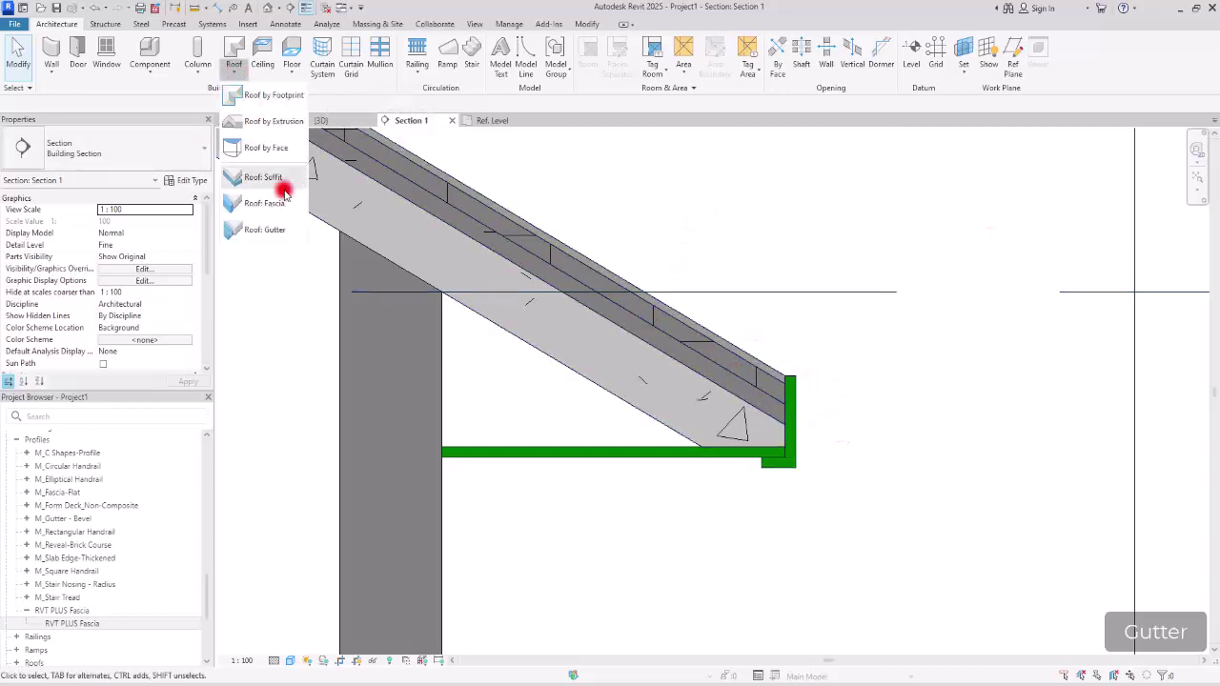
left_click(267, 230)
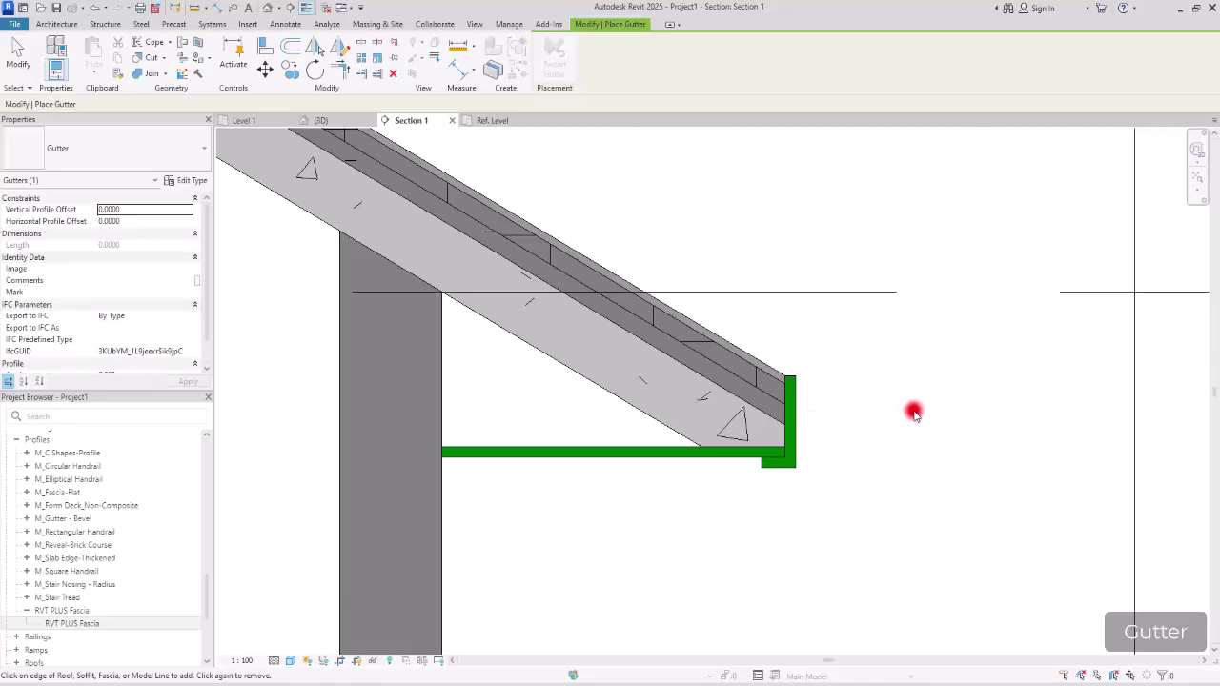
left_click(801, 381)
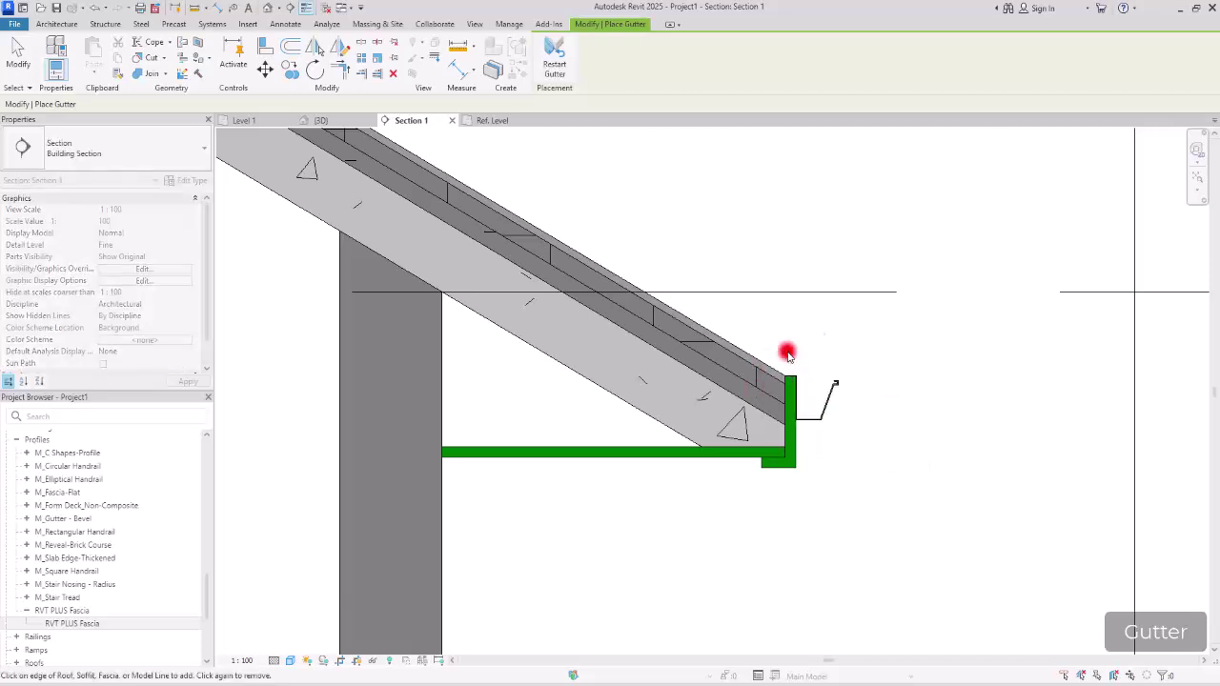
scroll(782, 395, "up", 6)
scroll(684, 303, "down", 3)
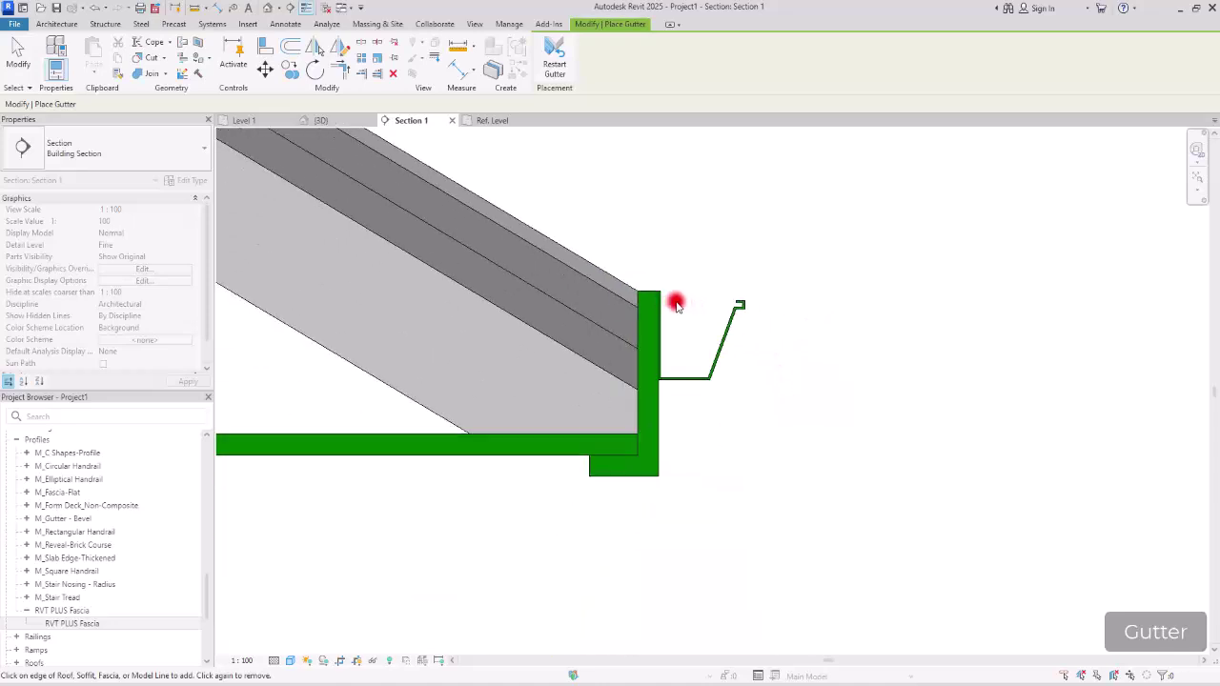
scroll(683, 303, "down", 3)
Step: In the 3D view, change the gutter type's profile to M_Gutter - Bevel : 150 x150mm and apply it
left_click(329, 121)
middle_click_drag(632, 271, 451, 241, "shift")
scroll(531, 335, "up", 2)
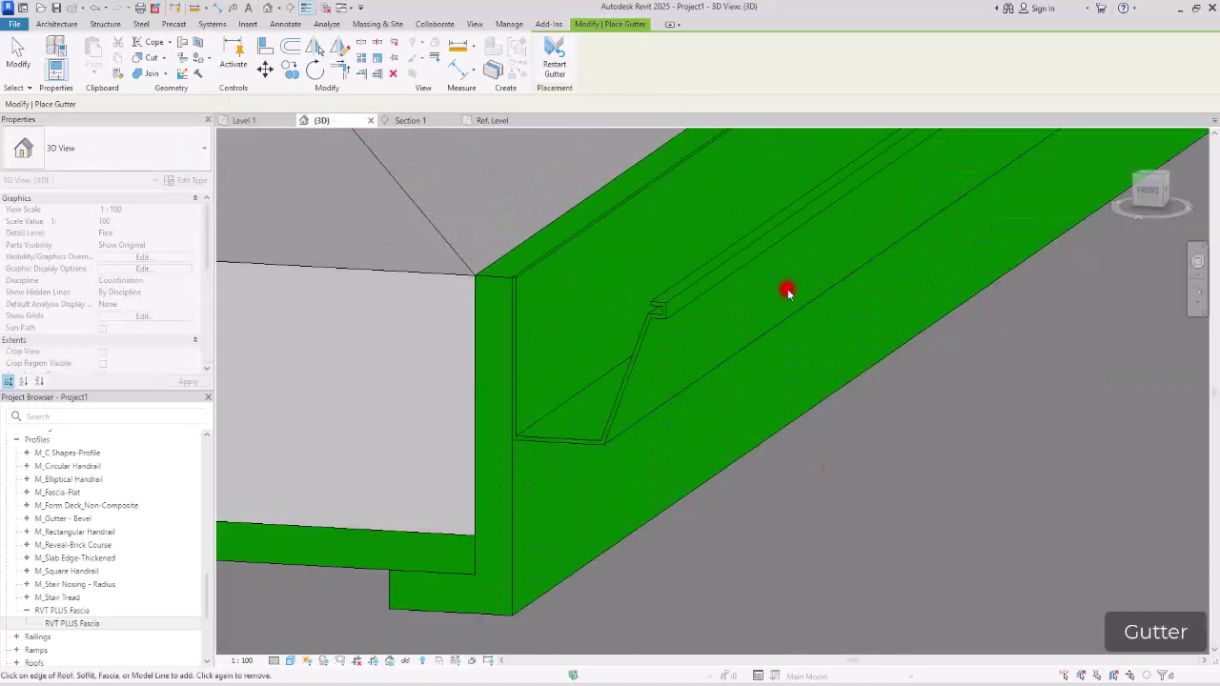
key("Escape")
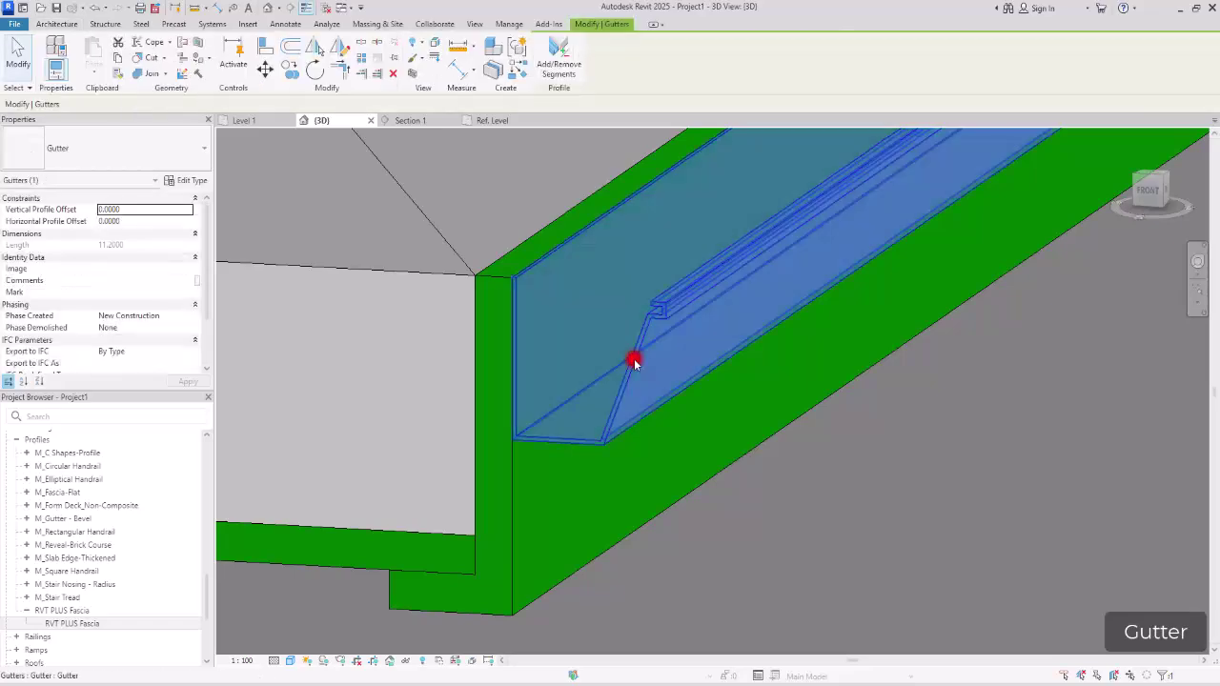
left_click(181, 180)
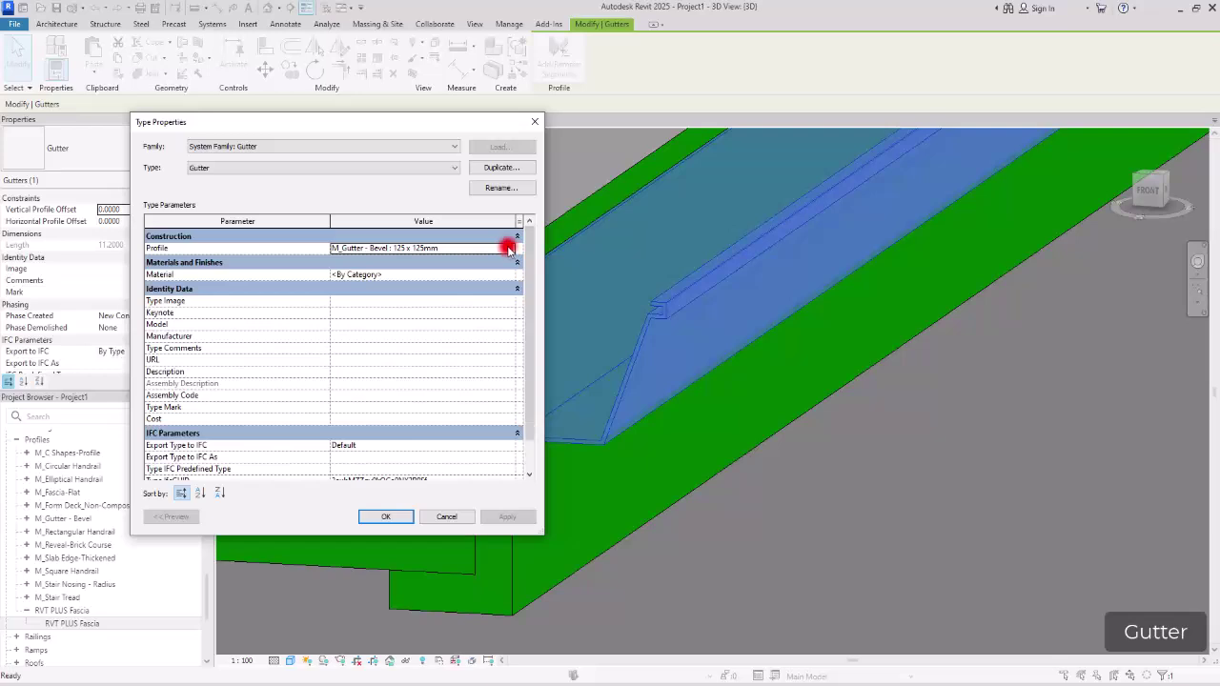
left_click(508, 248)
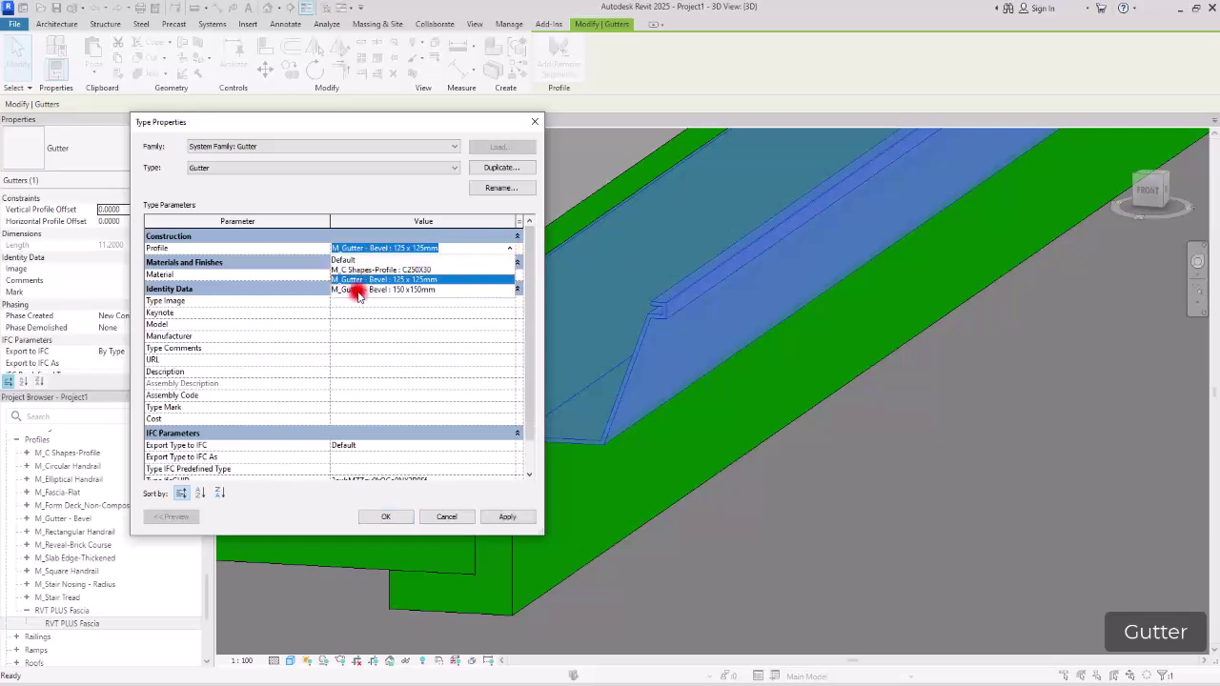
left_click(367, 290)
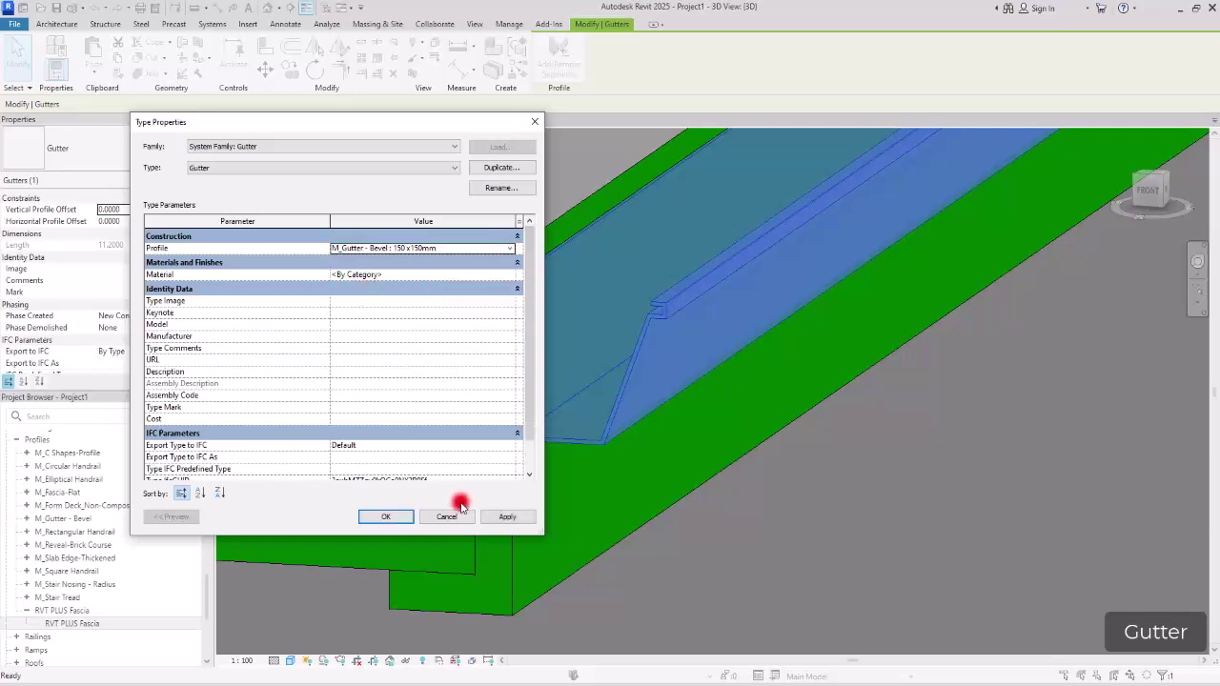
left_click(521, 518)
left_click(397, 522)
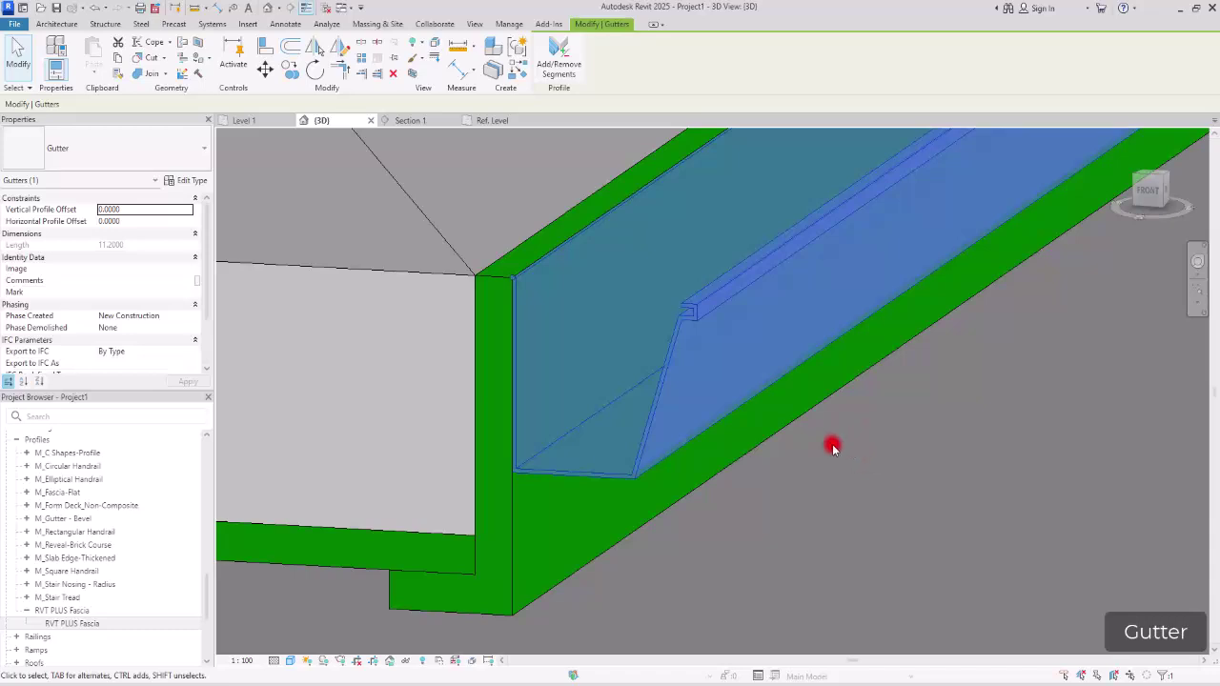
key("Escape")
scroll(730, 360, "down", 3)
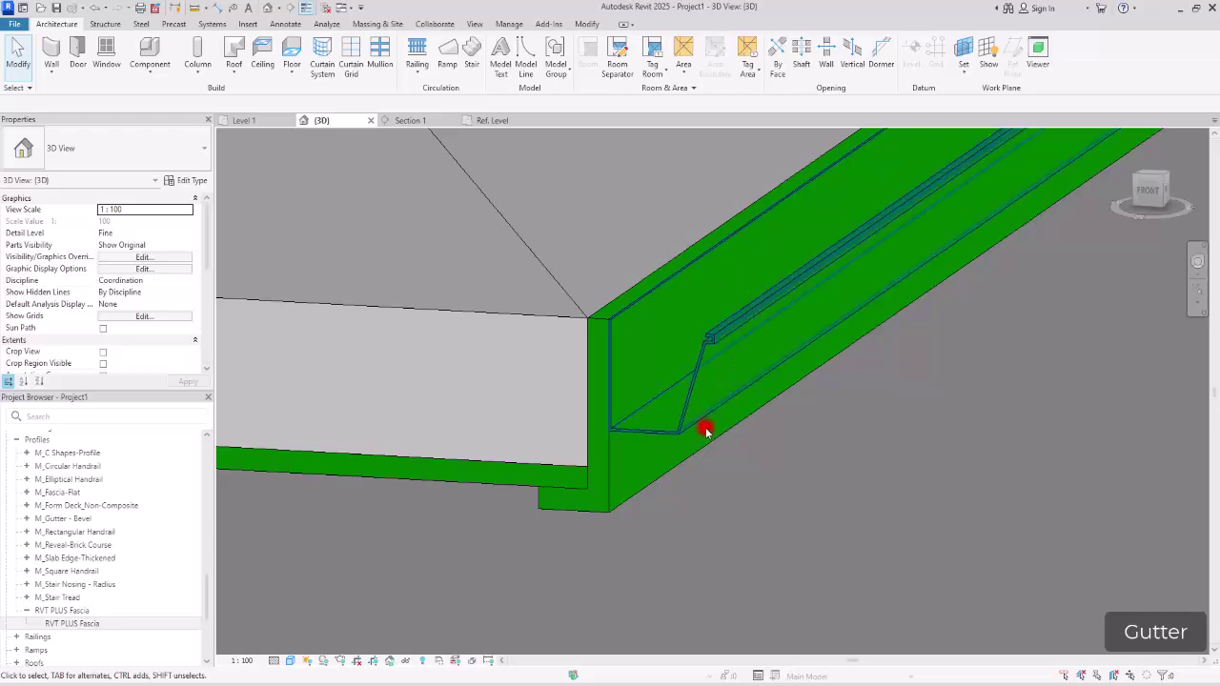
Step: Switch to the Guttering-Profiles.webp image, examine the gutter profile shapes and return to Revit
left_click(629, 658)
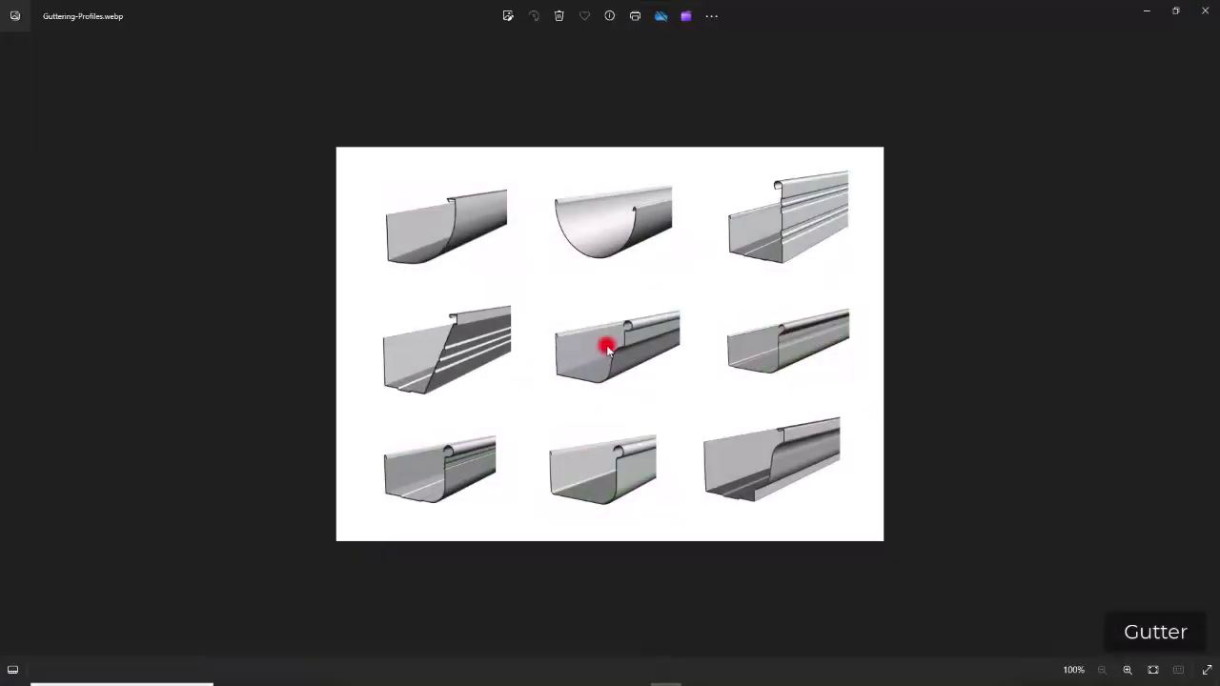
scroll(521, 256, "up", 3)
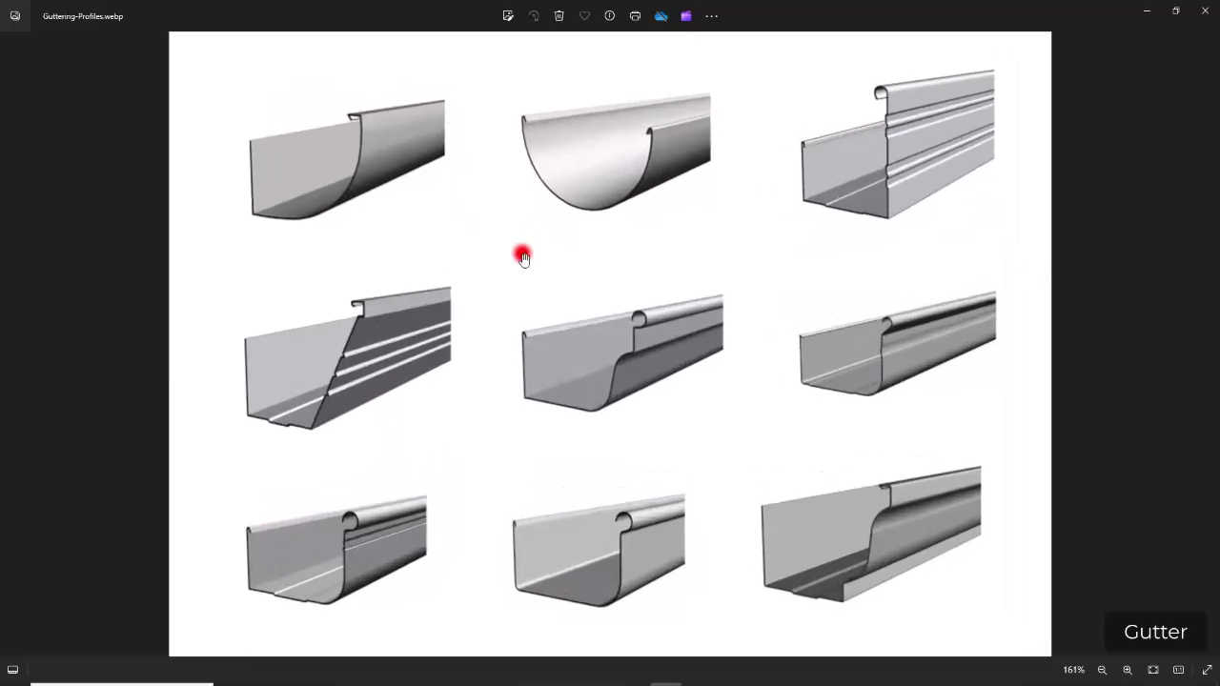
scroll(521, 255, "down", 3)
scroll(522, 258, "up", 1)
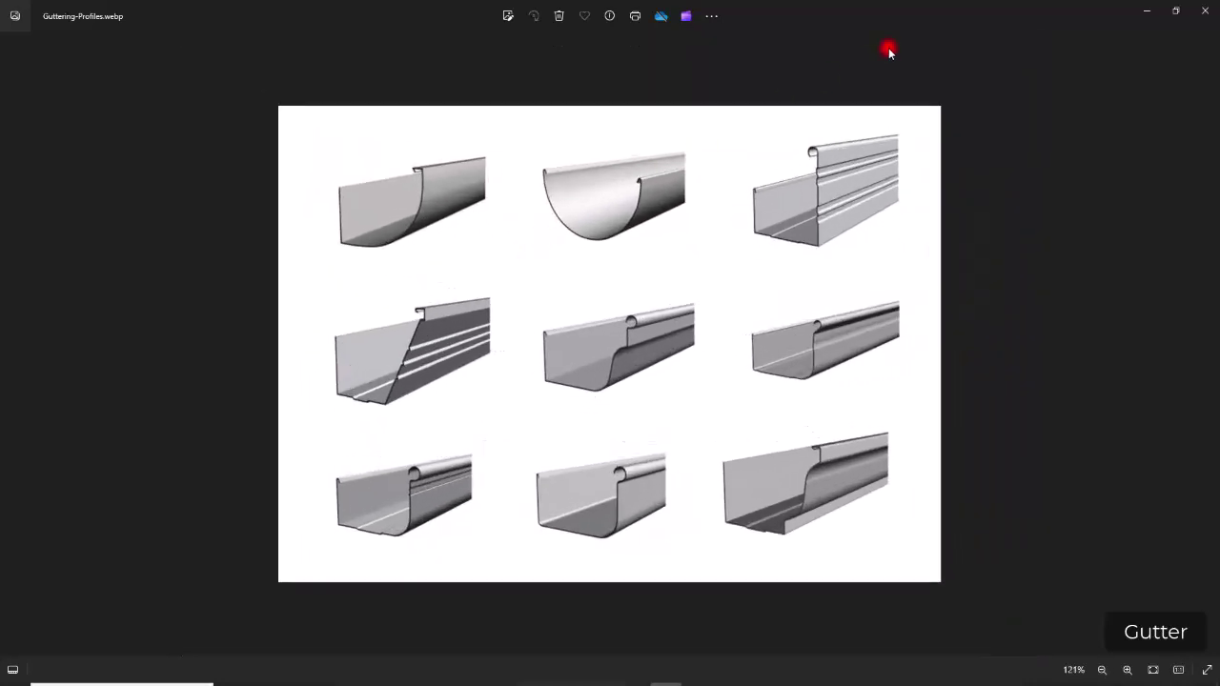
left_click(1145, 7)
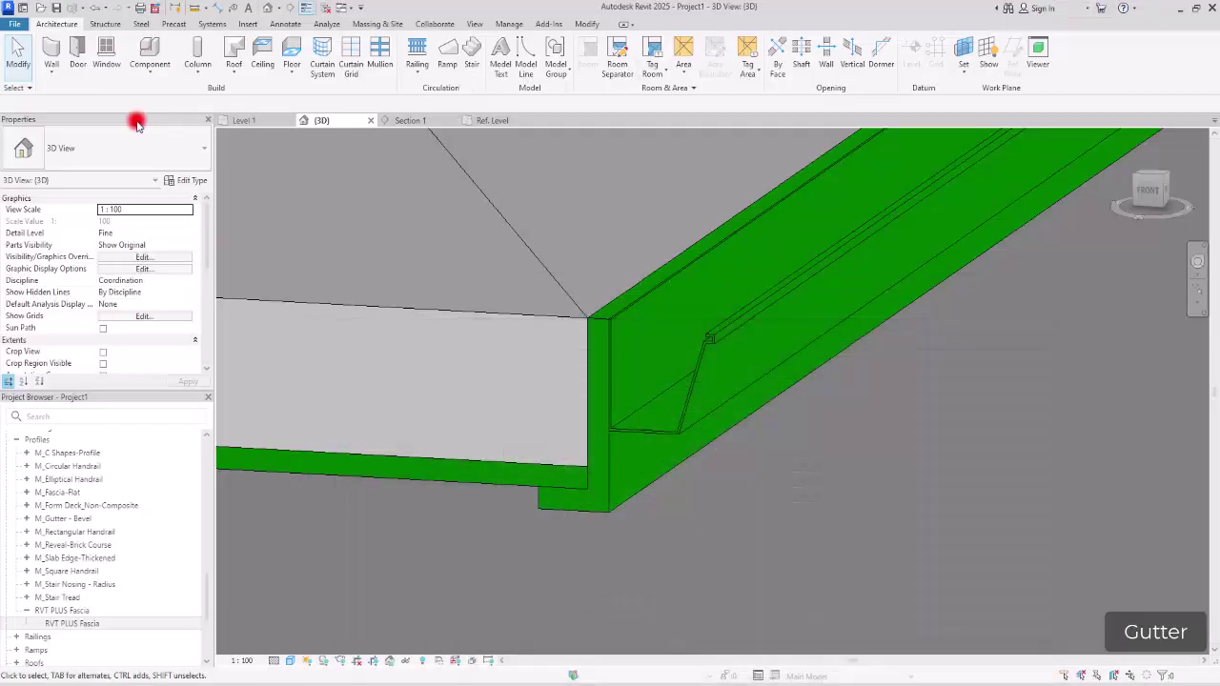
Step: Create a new family from the Profile template in the English-Imperial folder
left_click(16, 24)
mouse_move(84, 74)
left_click(138, 116)
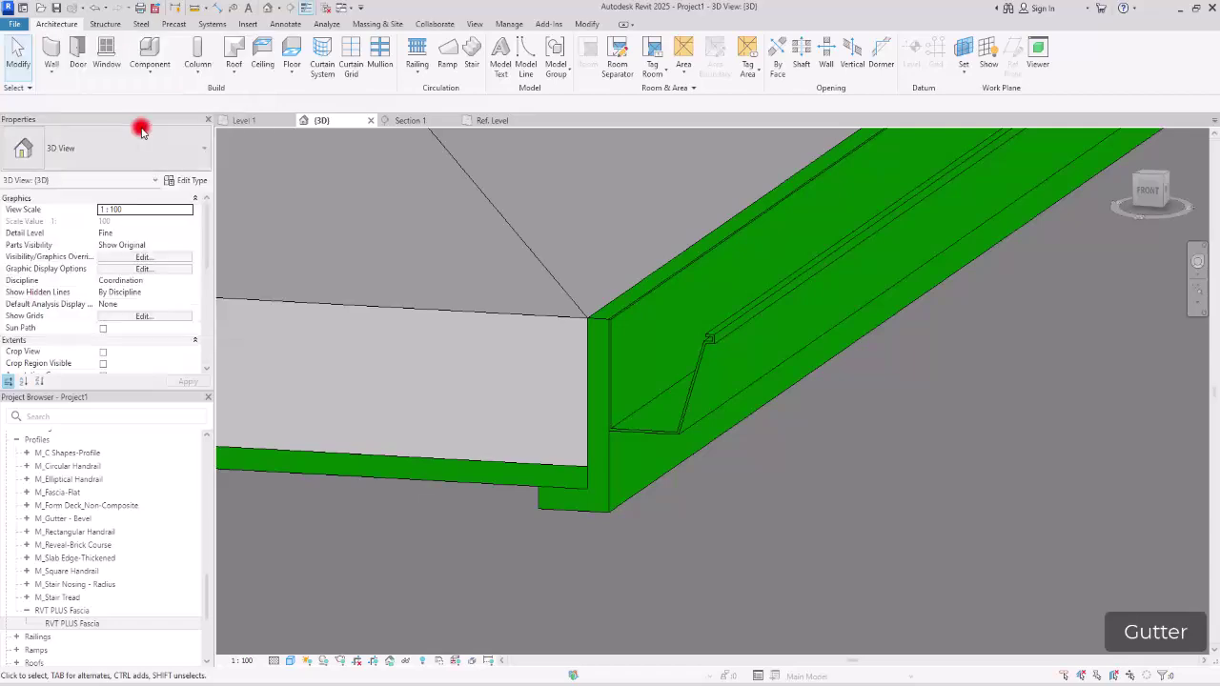
scroll(402, 322, "down", 10)
left_click_drag(632, 379, 642, 346)
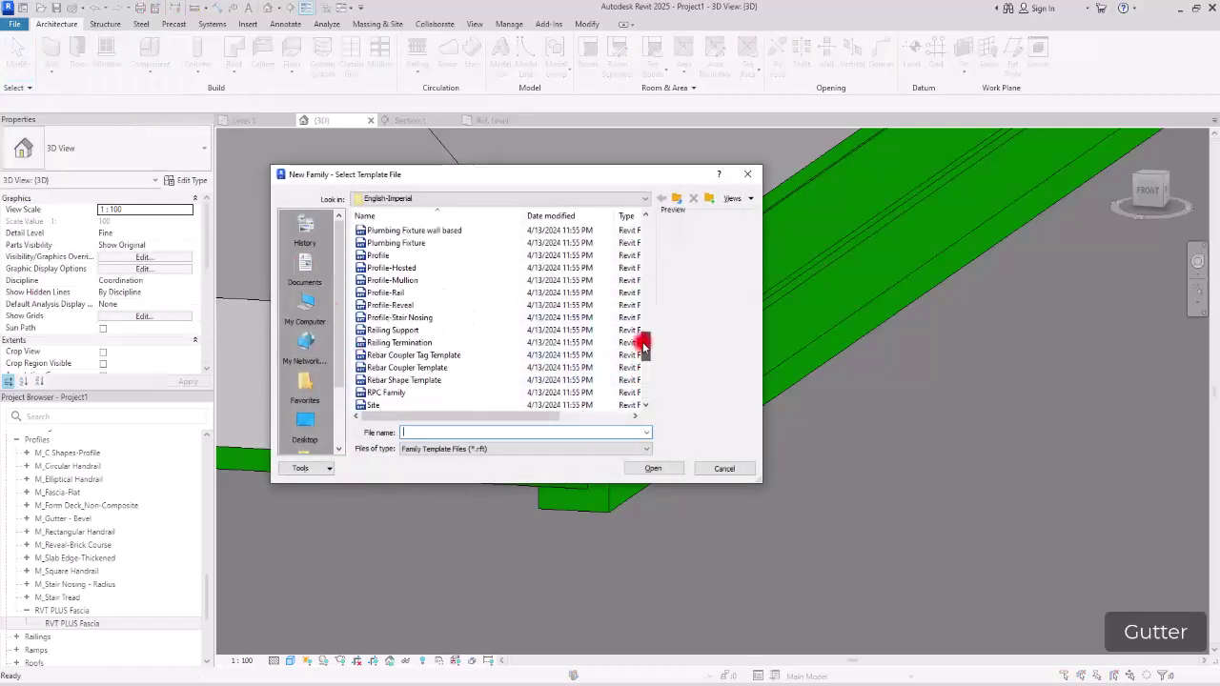
left_click(378, 255)
left_click(652, 468)
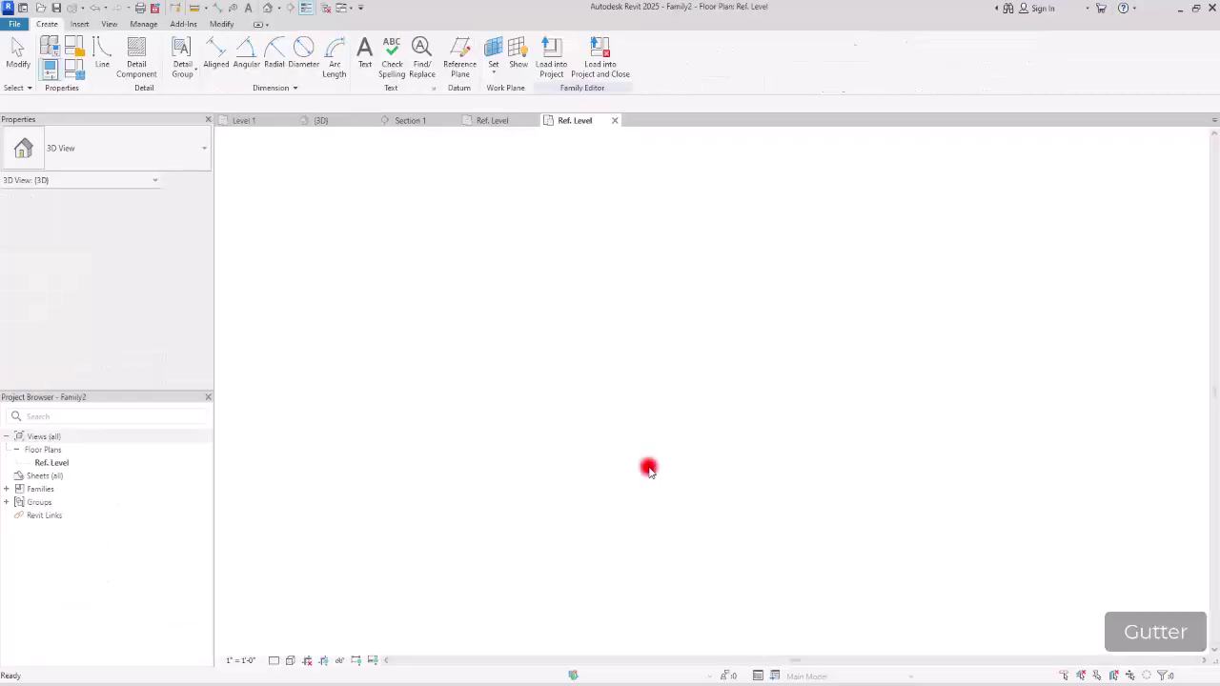
Step: Set the new profile family's Profile Usage to Gutter in its family category and parameters
left_click(73, 47)
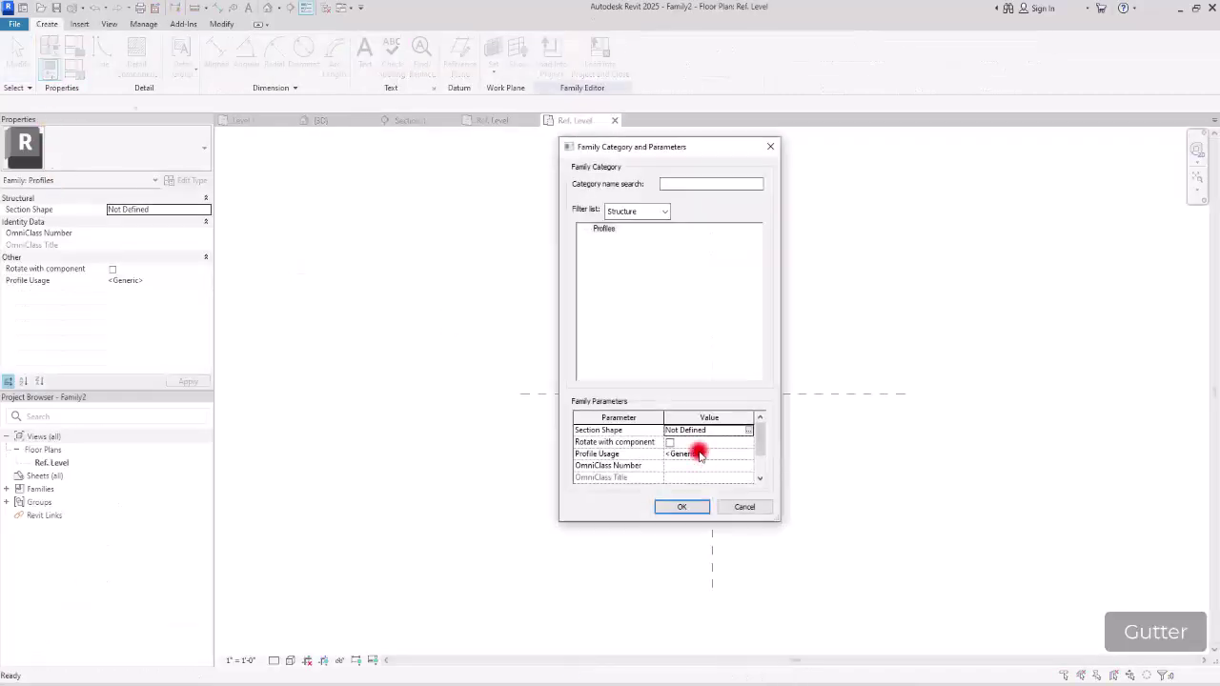
left_click(744, 454)
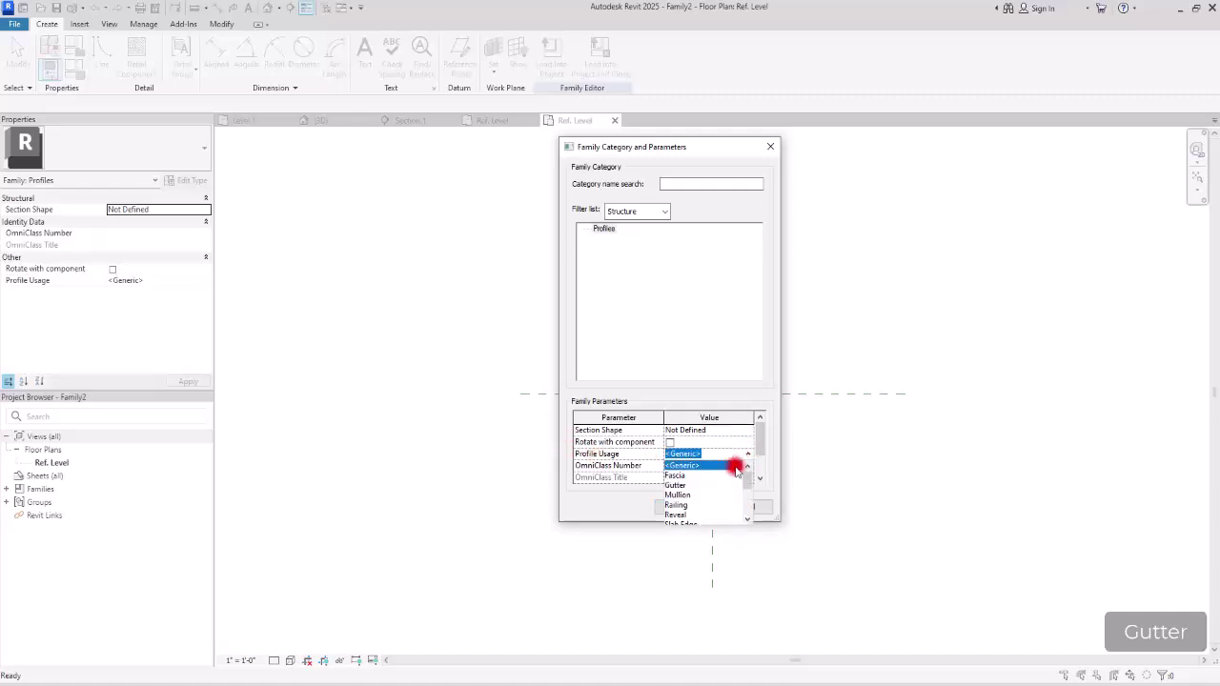
left_click(685, 473)
left_click(677, 505)
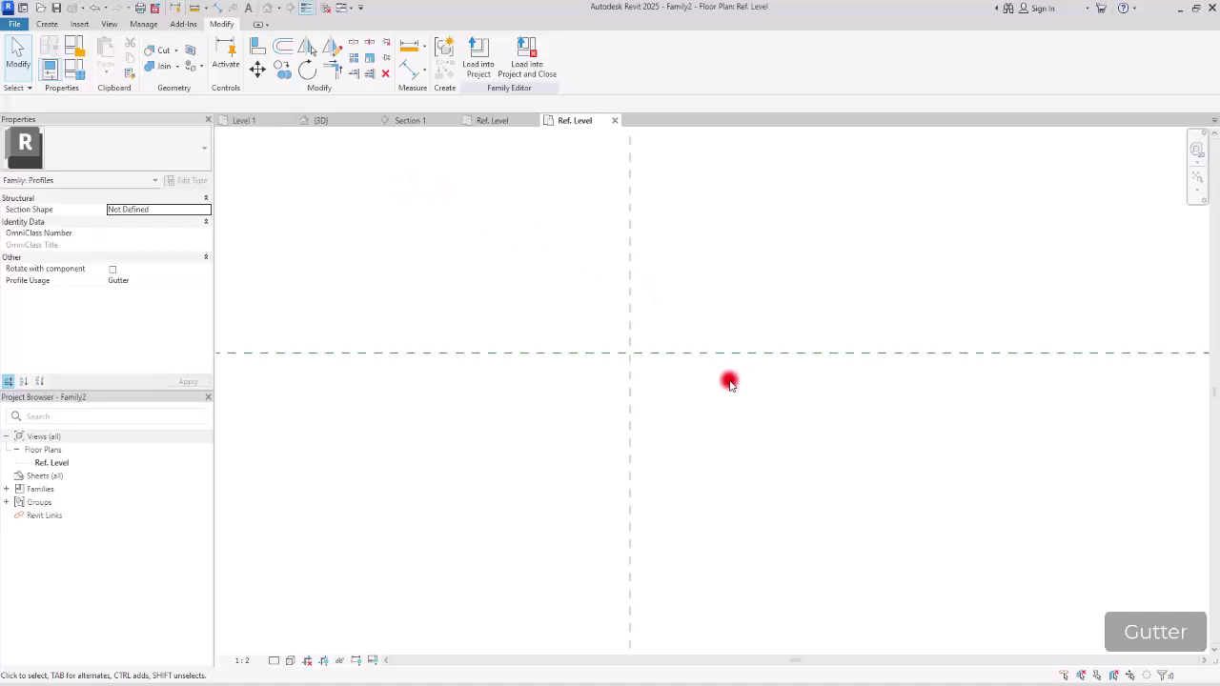
Step: In the Section 1 view, place an aligned dimension for the fascia's full height, from its top edge to its bottom edge
left_click(411, 121)
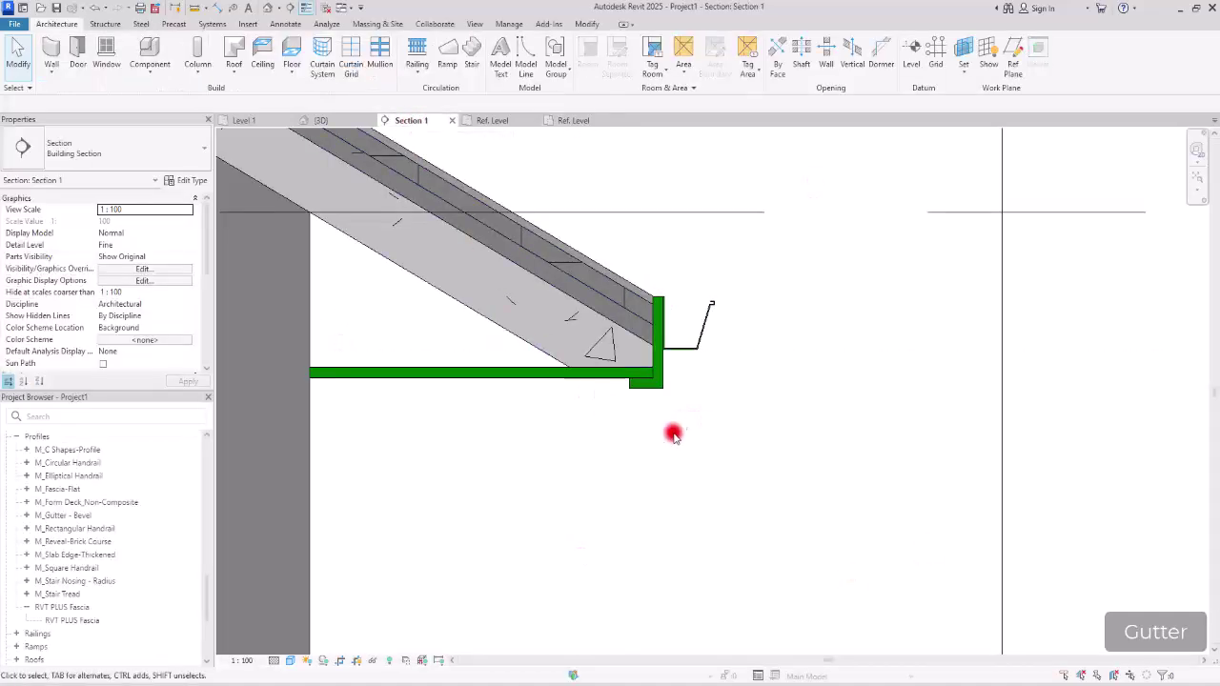
scroll(698, 332, "up", 2)
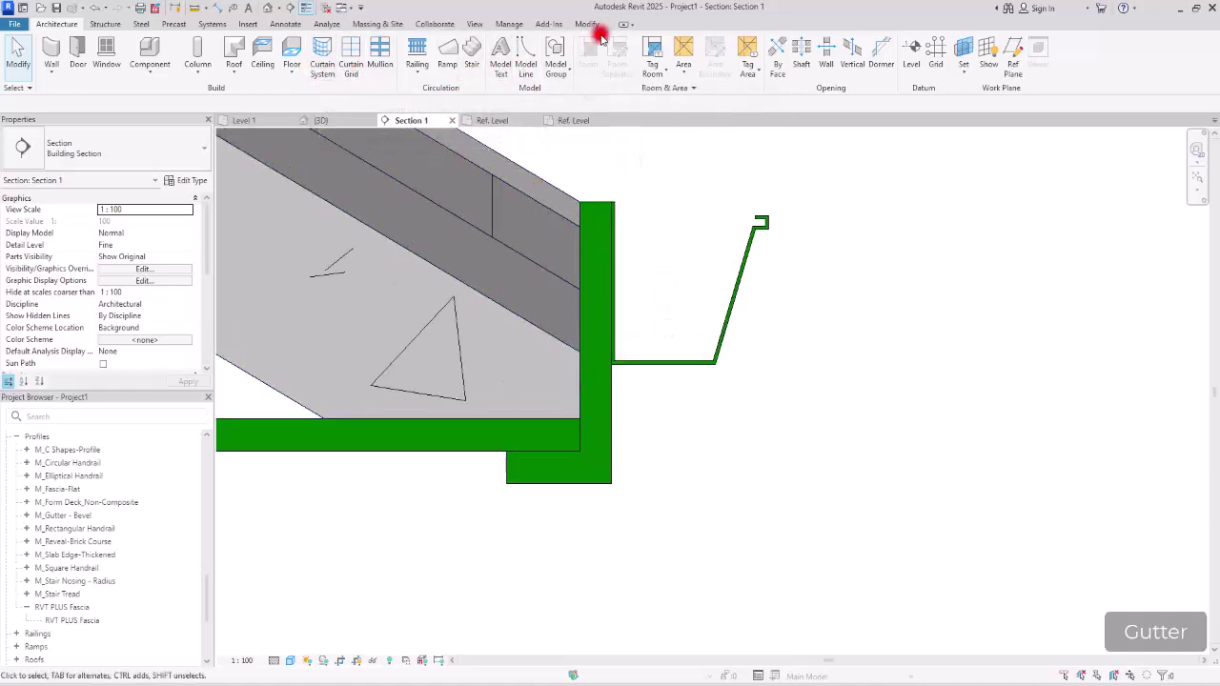
key("d")
key("i")
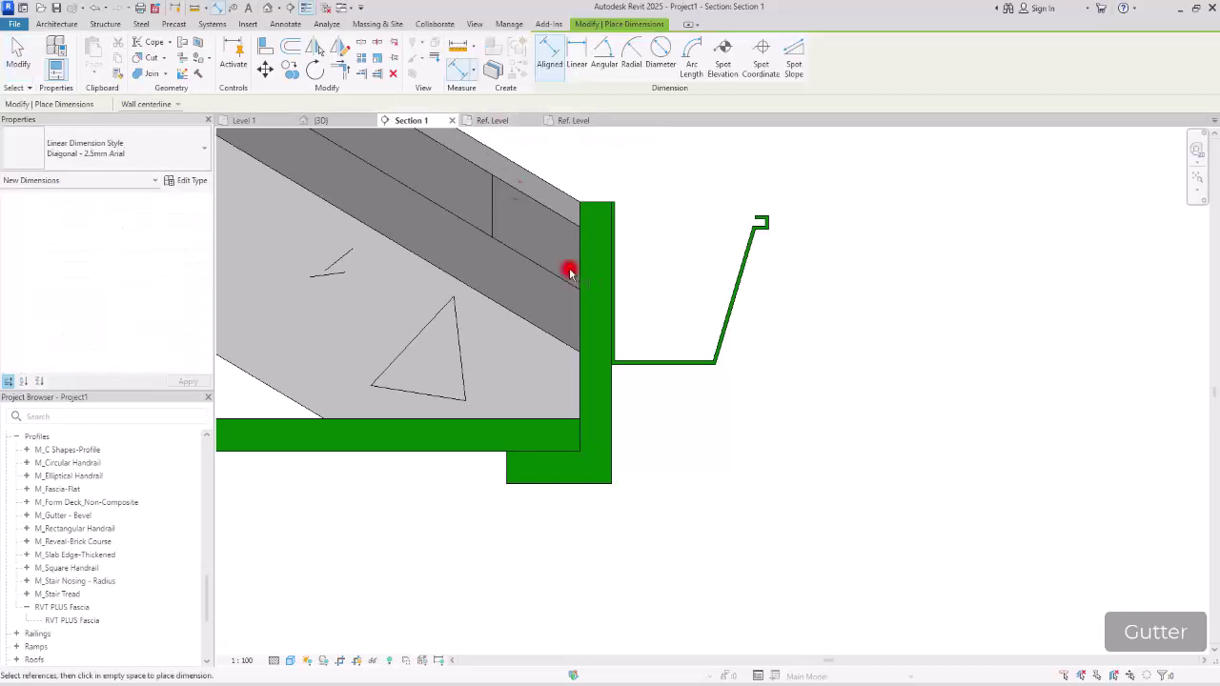
left_click(604, 205)
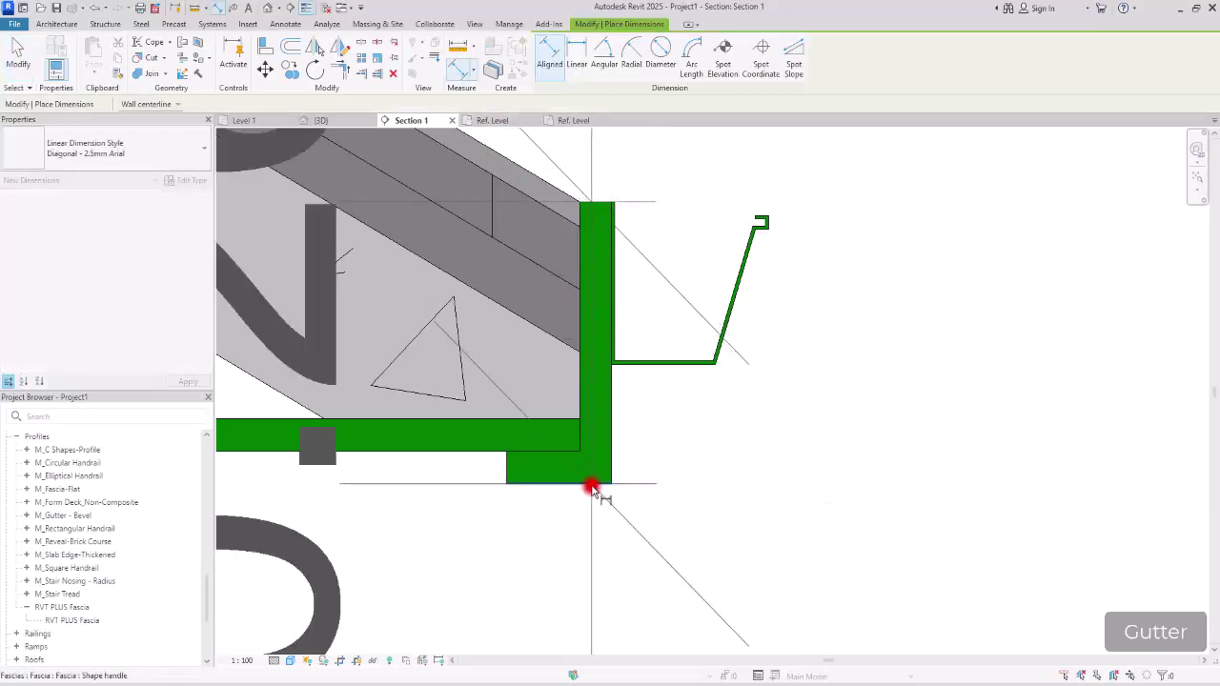
left_click(626, 458)
scroll(639, 410, "down", 6)
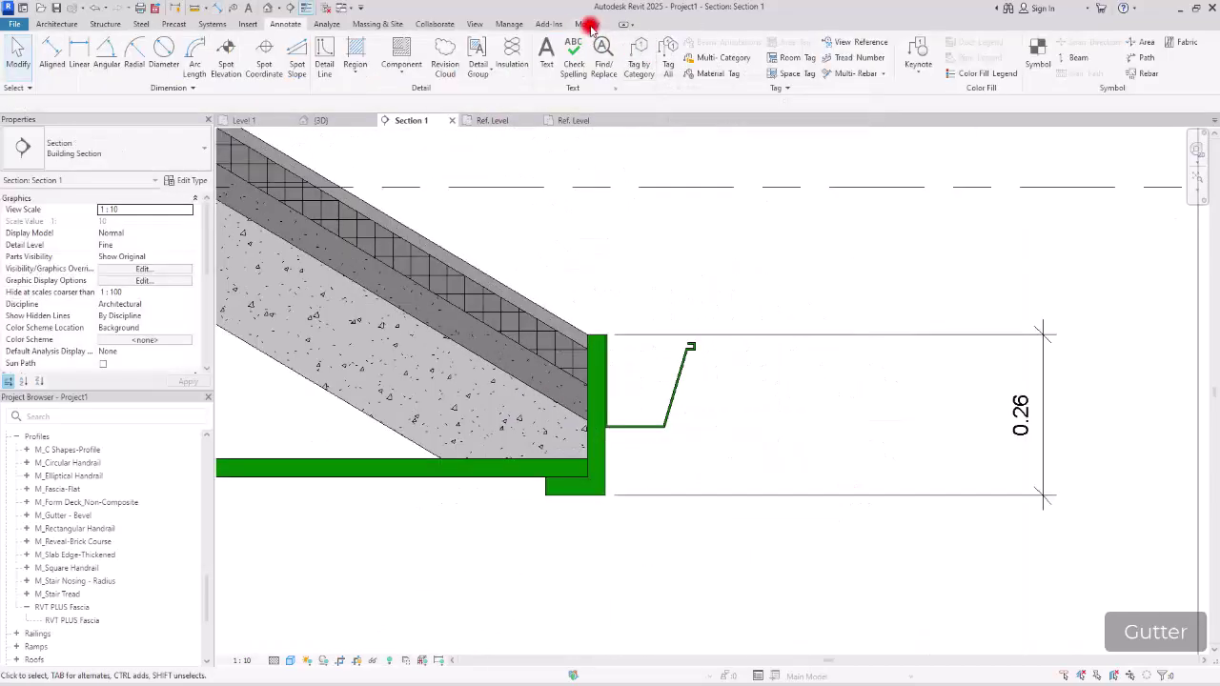
left_click(587, 25)
left_click(452, 64)
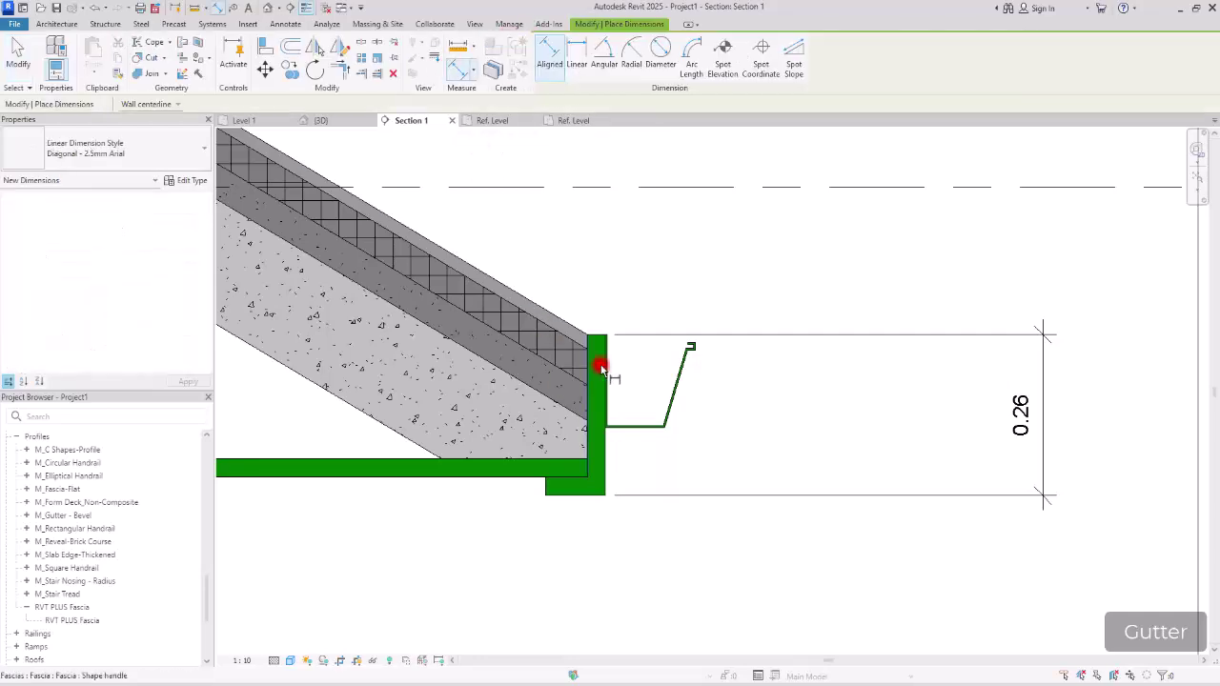
scroll(611, 386, "up", 4)
left_click(593, 527)
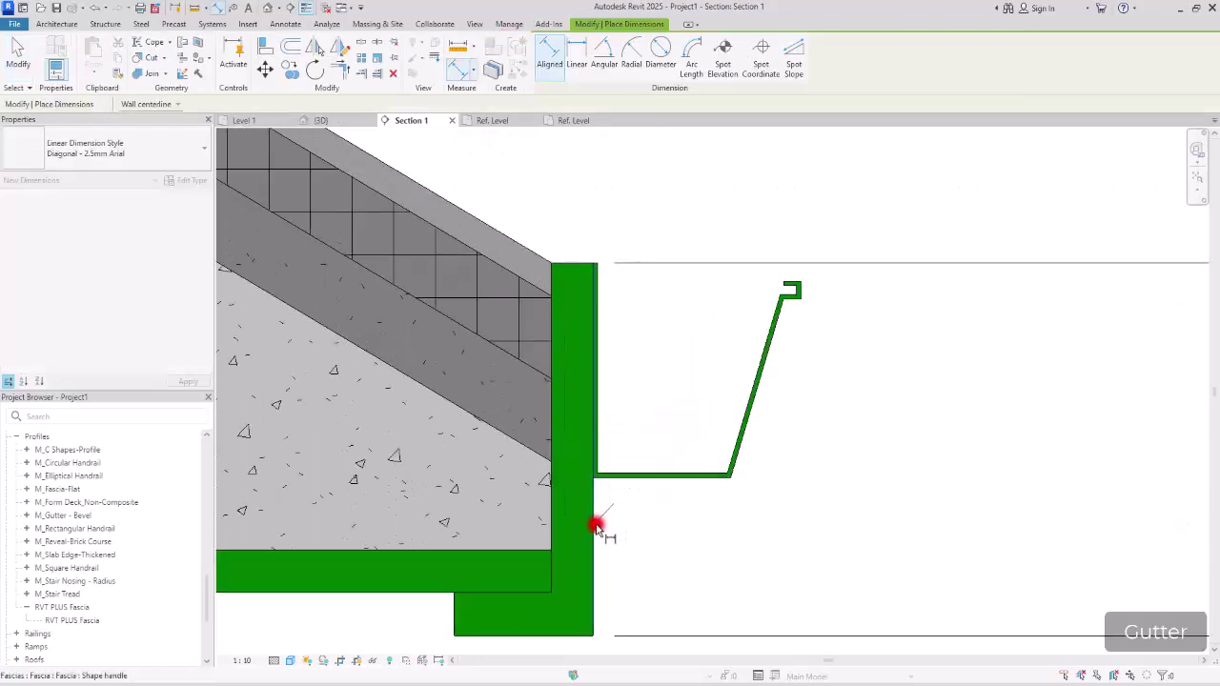
left_click(803, 287)
key("Escape")
key("Escape")
scroll(719, 283, "down", 3)
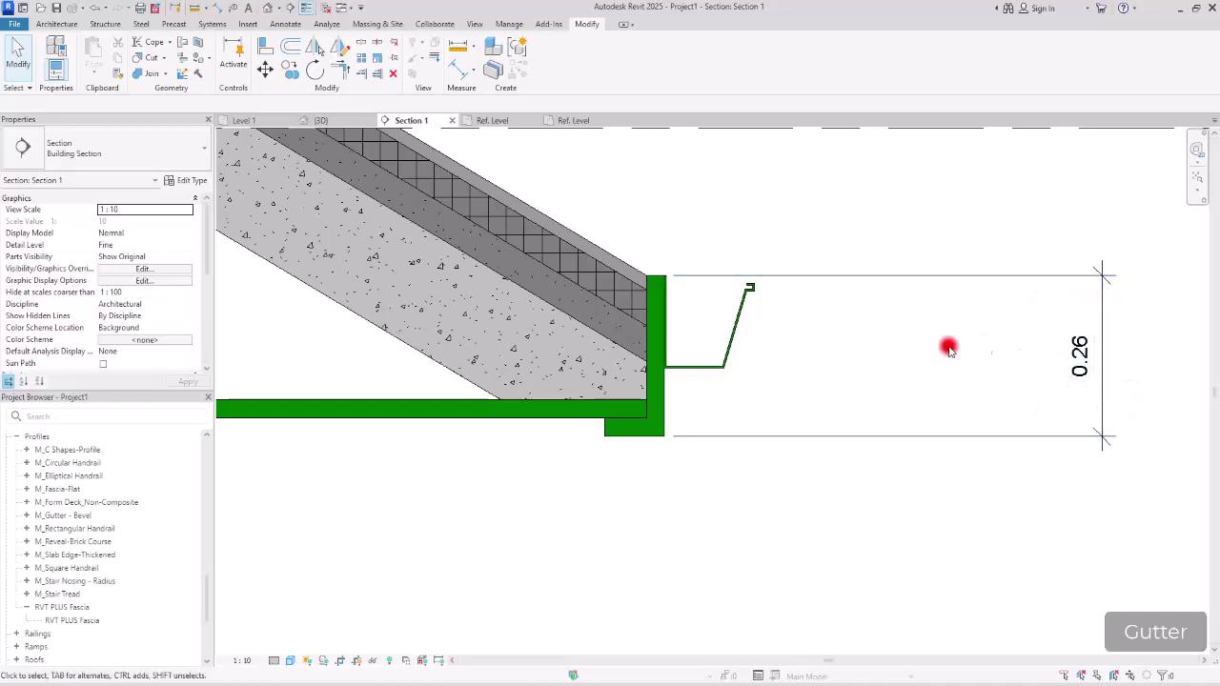
Step: In the gutter profile family, draw a horizontal reference plane below the centre and a vertical one to its right
left_click(565, 120)
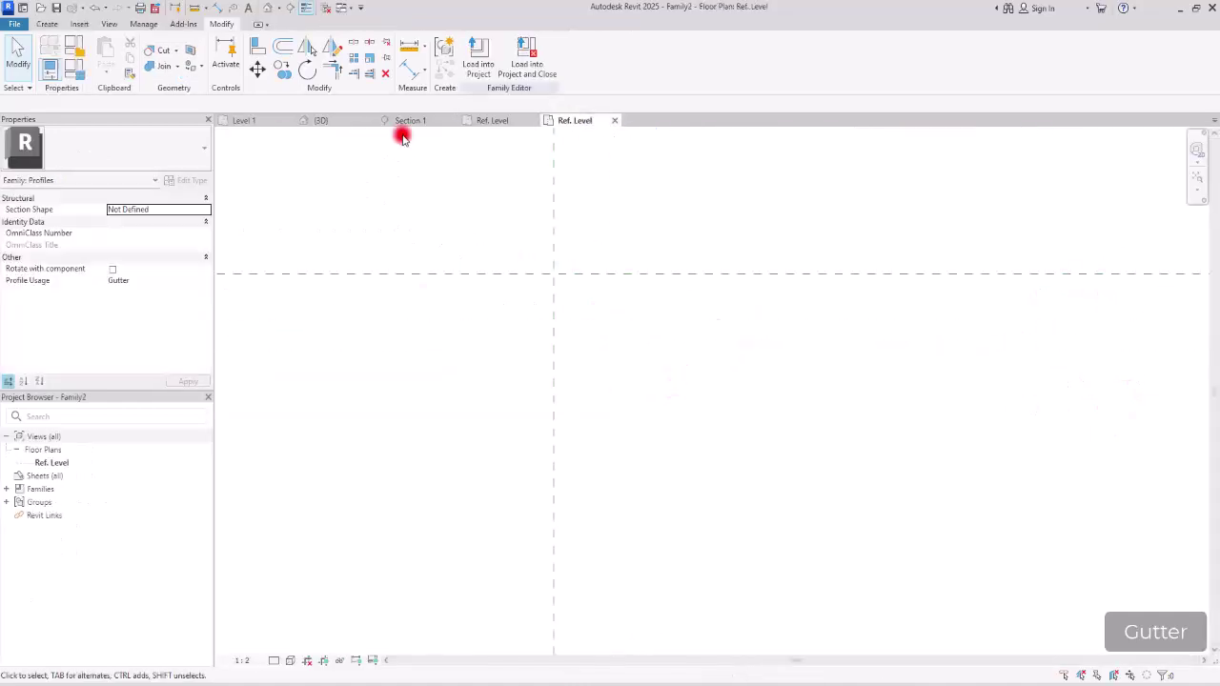
left_click(47, 24)
left_click(444, 51)
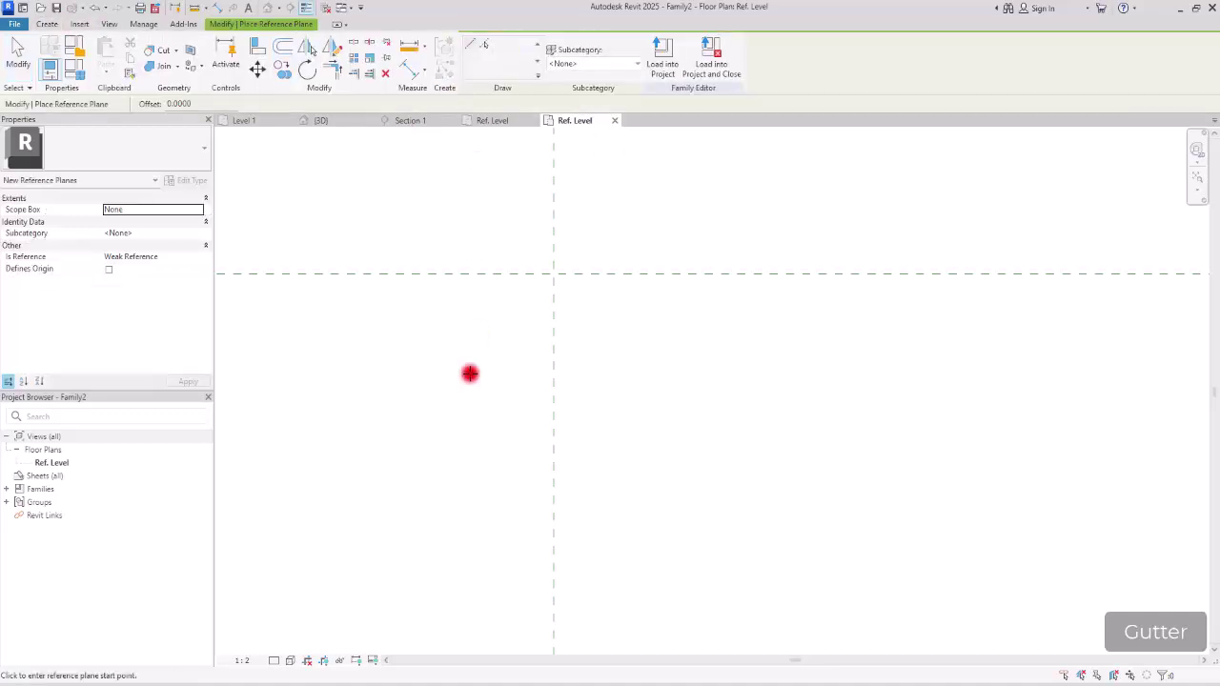
left_click(382, 483)
left_click(960, 484)
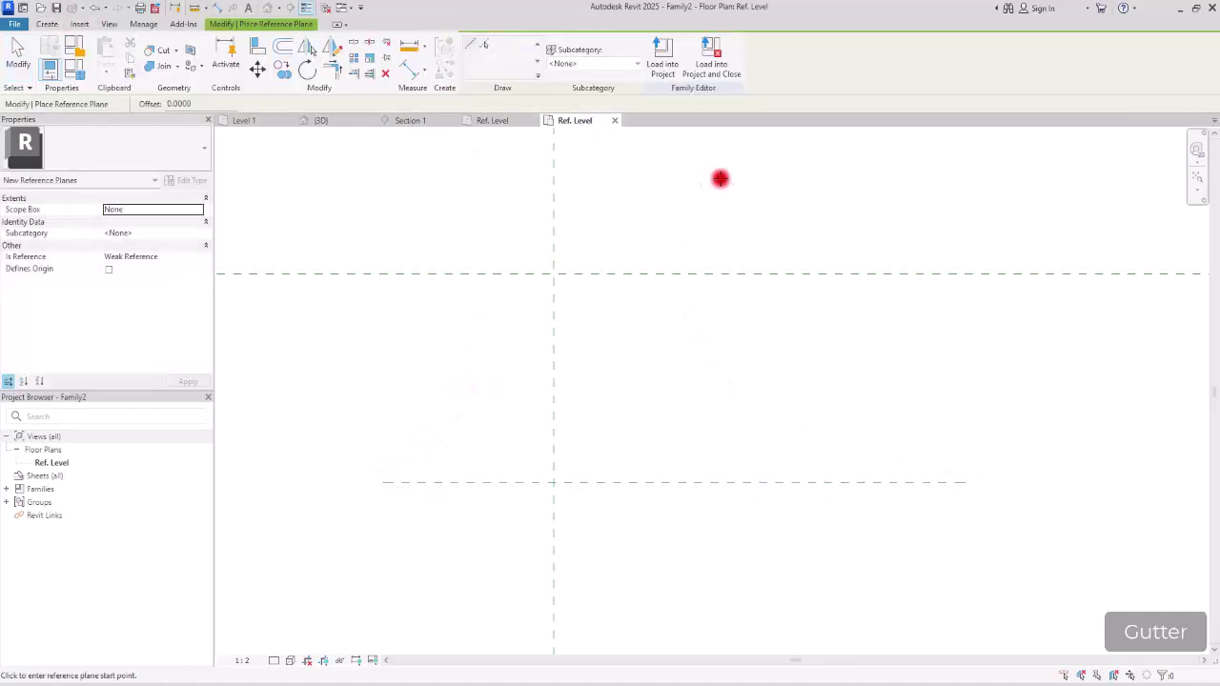
left_click(836, 181)
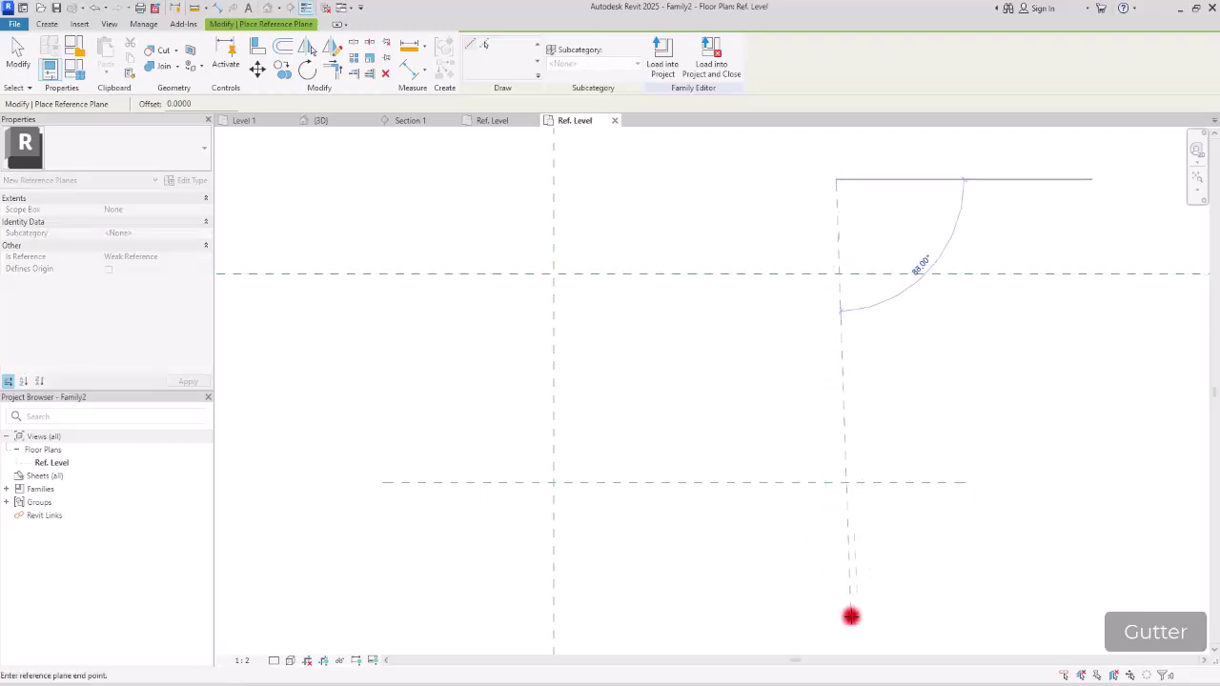
left_click(836, 615)
key("Escape")
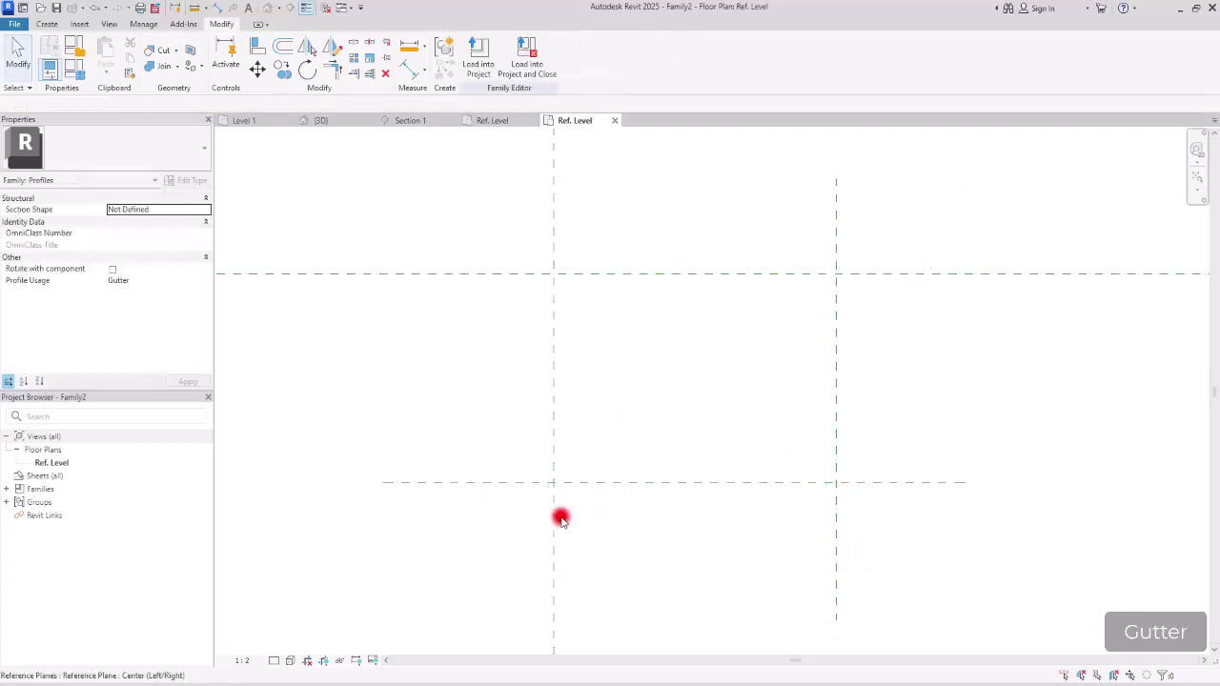
Step: Set the lower horizontal reference plane's distance from the centre horizontal plane to 0.26
left_click(611, 483)
left_click(479, 379)
left_click_drag(491, 379, 658, 380)
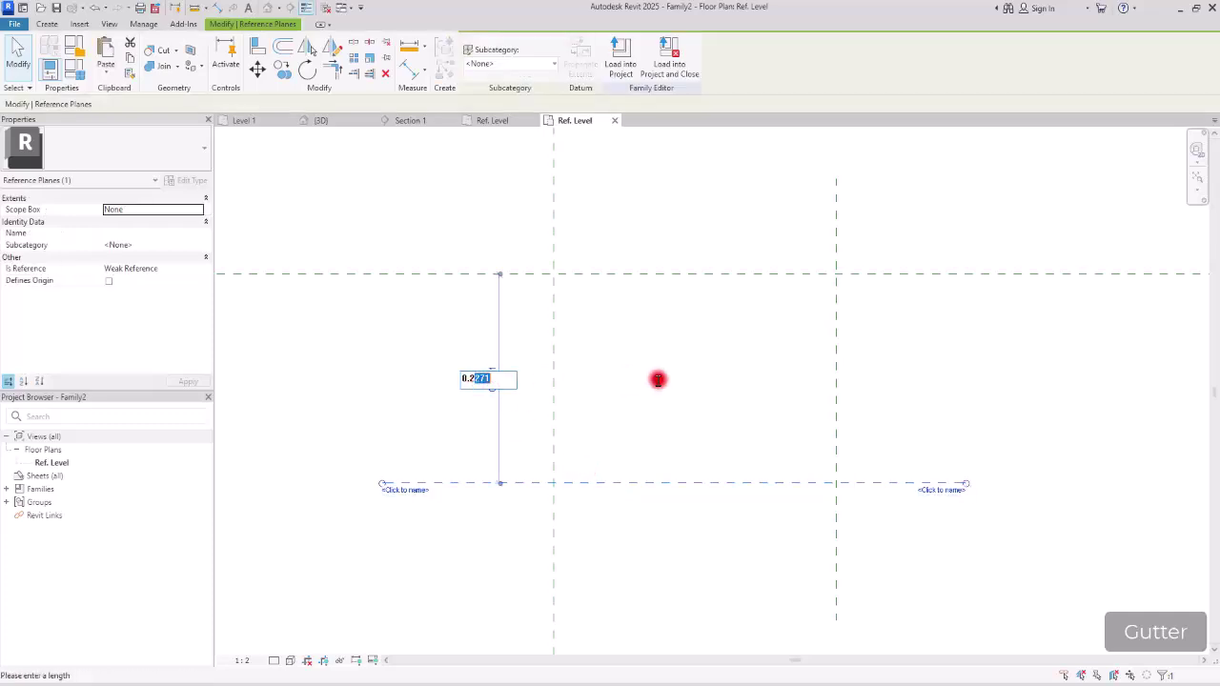
type("6")
key("Return")
key("Escape")
Step: Set the second vertical reference plane's distance from the centre vertical plane to 0.1
left_click(836, 355)
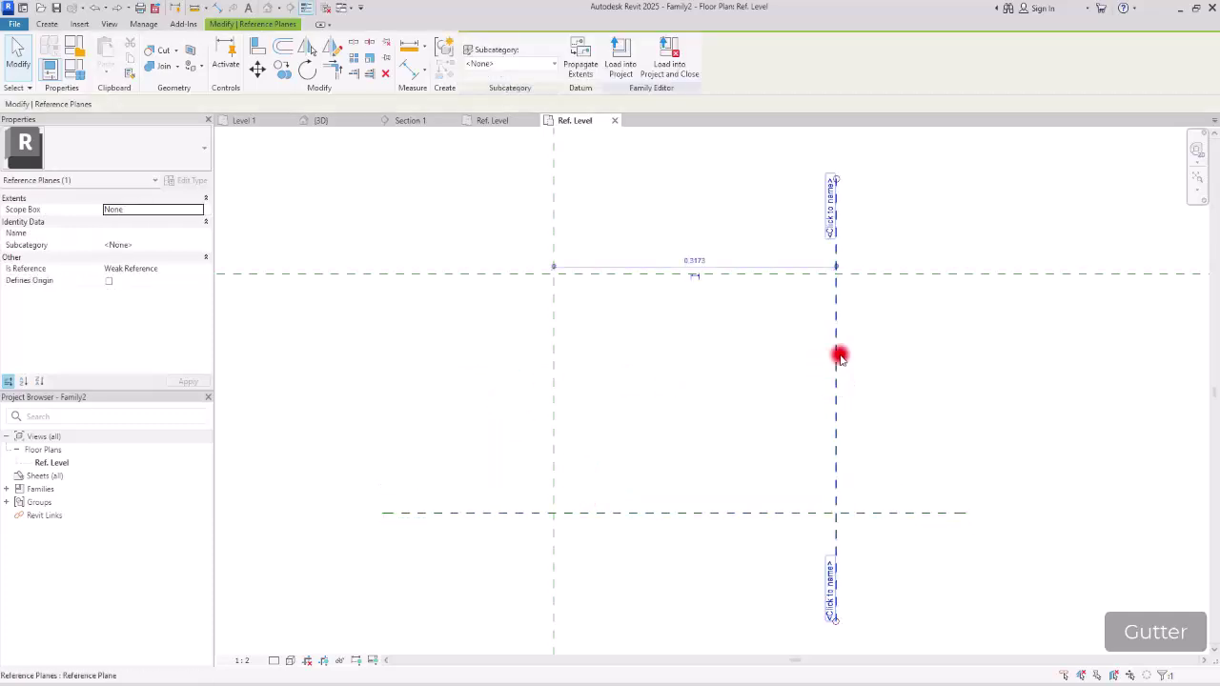
left_click(703, 262)
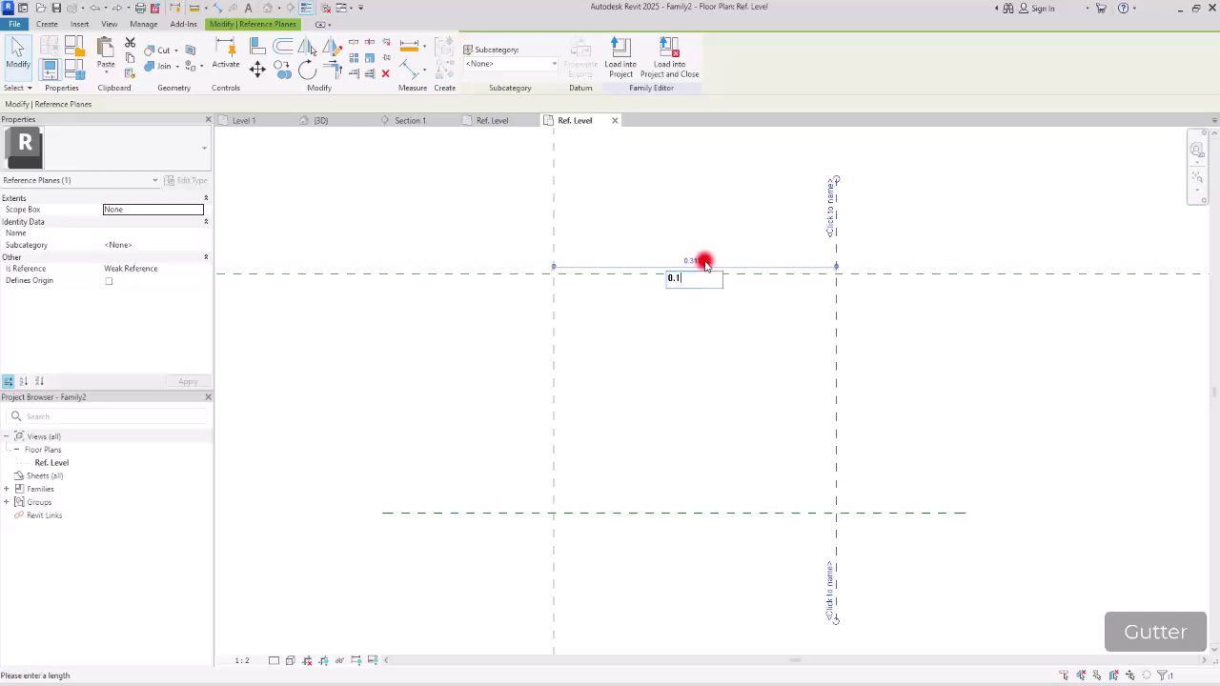
key("Return")
key("Escape")
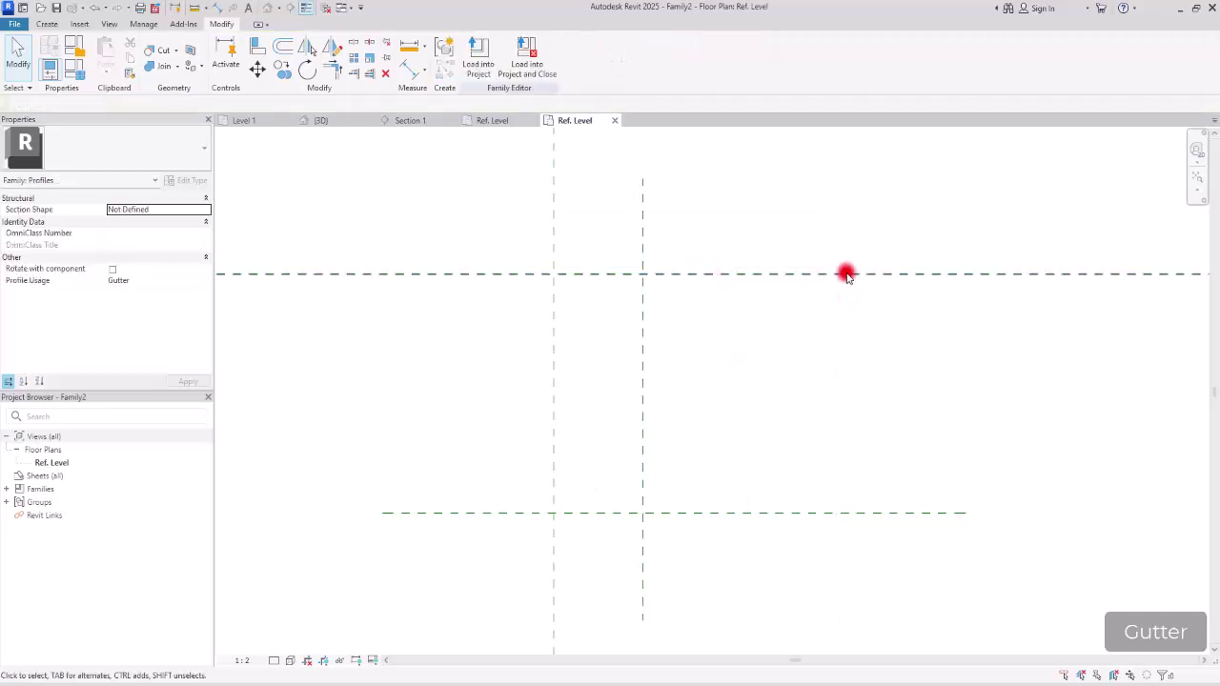
Step: Draw profile lines for the gutter's vertical back, 0.26 tall, and its flat bottom, 0.1 long, between the reference plane intersections
left_click(47, 24)
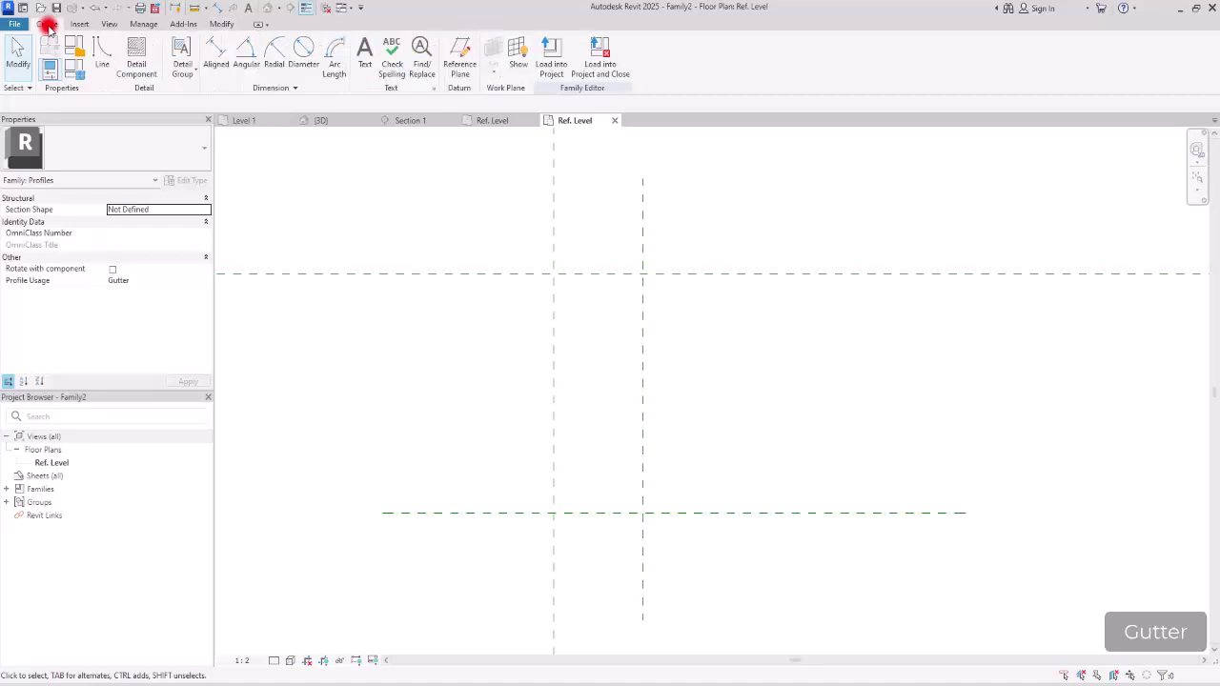
left_click(100, 49)
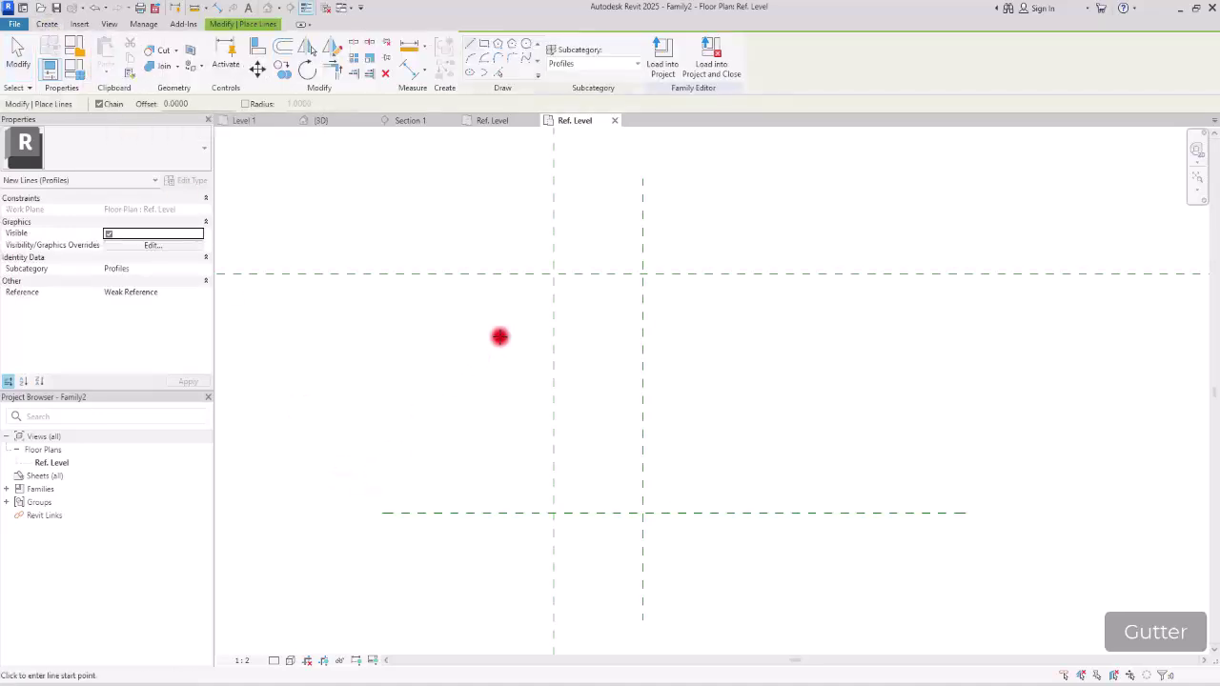
left_click(553, 274)
left_click(553, 514)
left_click(646, 509)
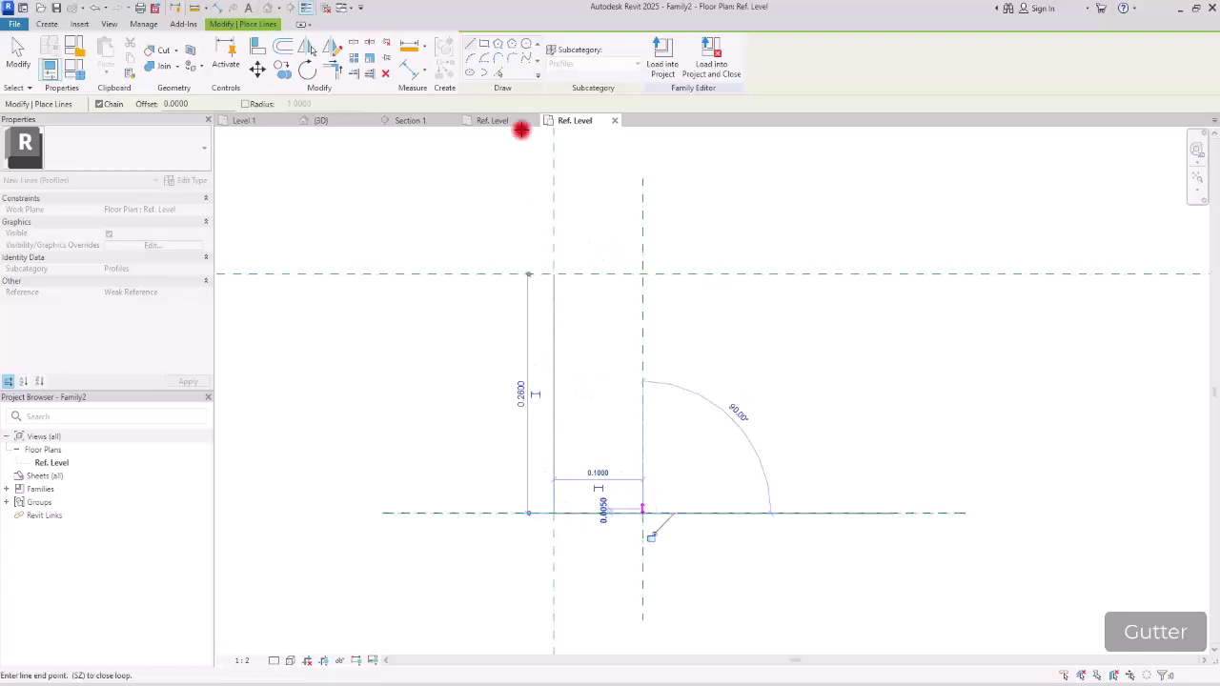
Step: Draw a tangent arc from the flat bottom's outer end up to the centre horizontal reference plane, with a radius of about 0.23
left_click(474, 60)
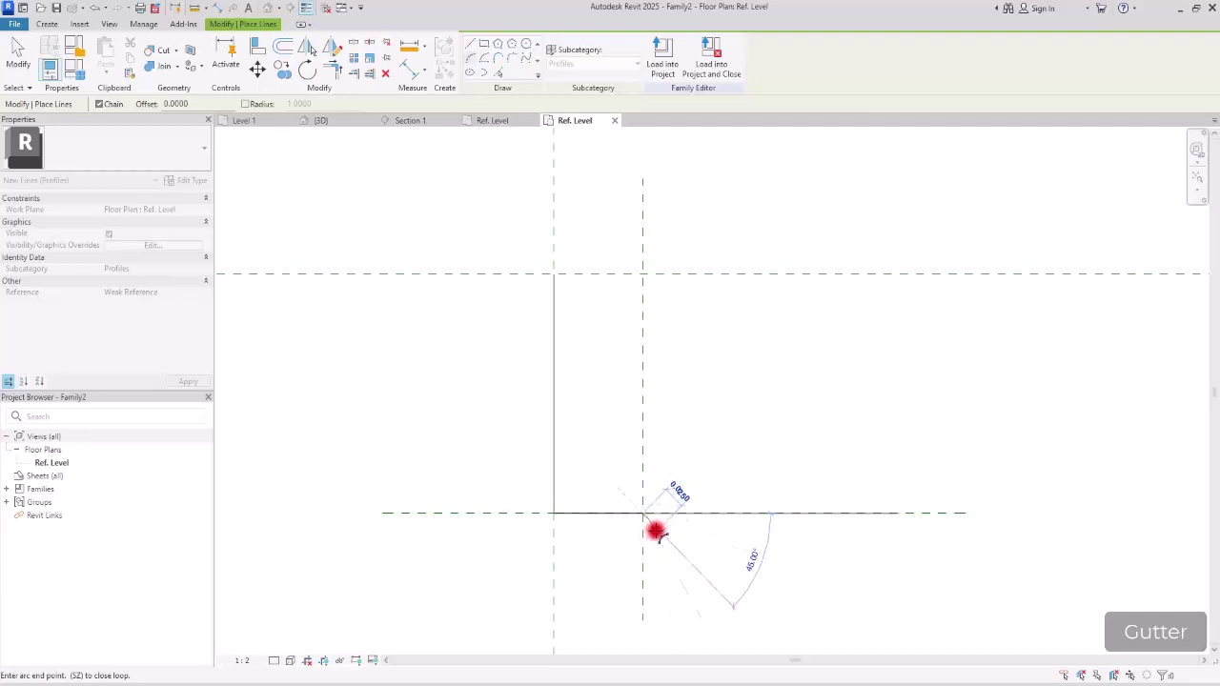
left_click(846, 277)
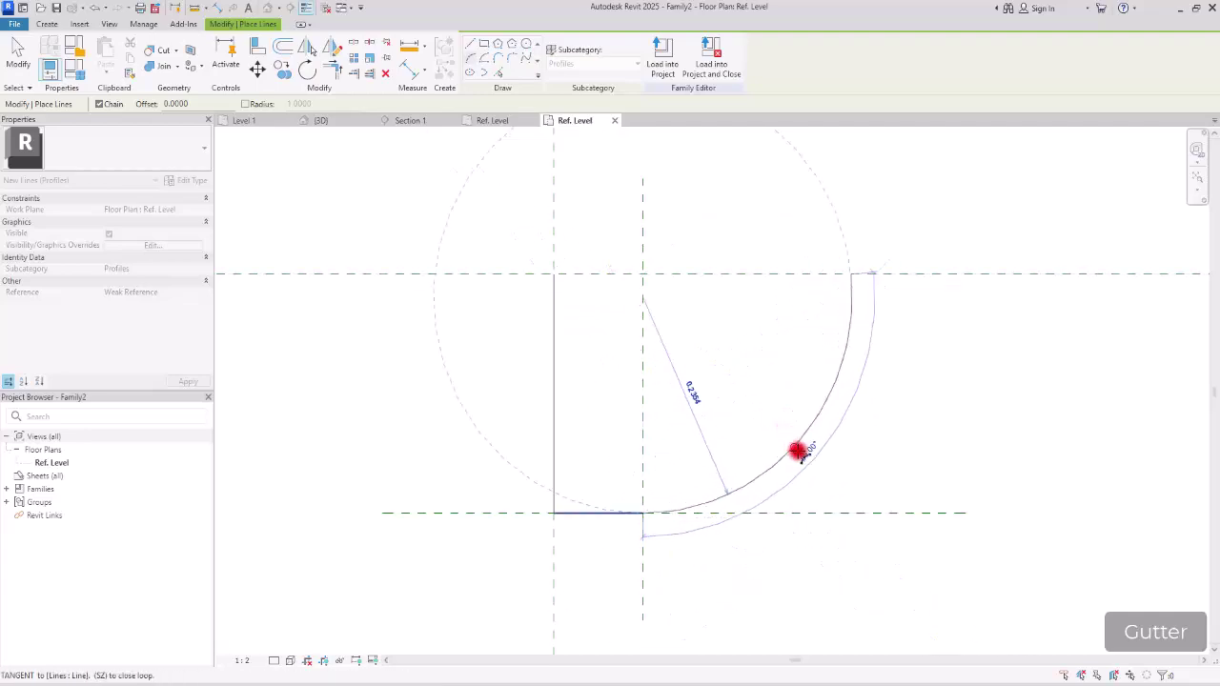
left_click(797, 451)
key("Escape")
key("Escape")
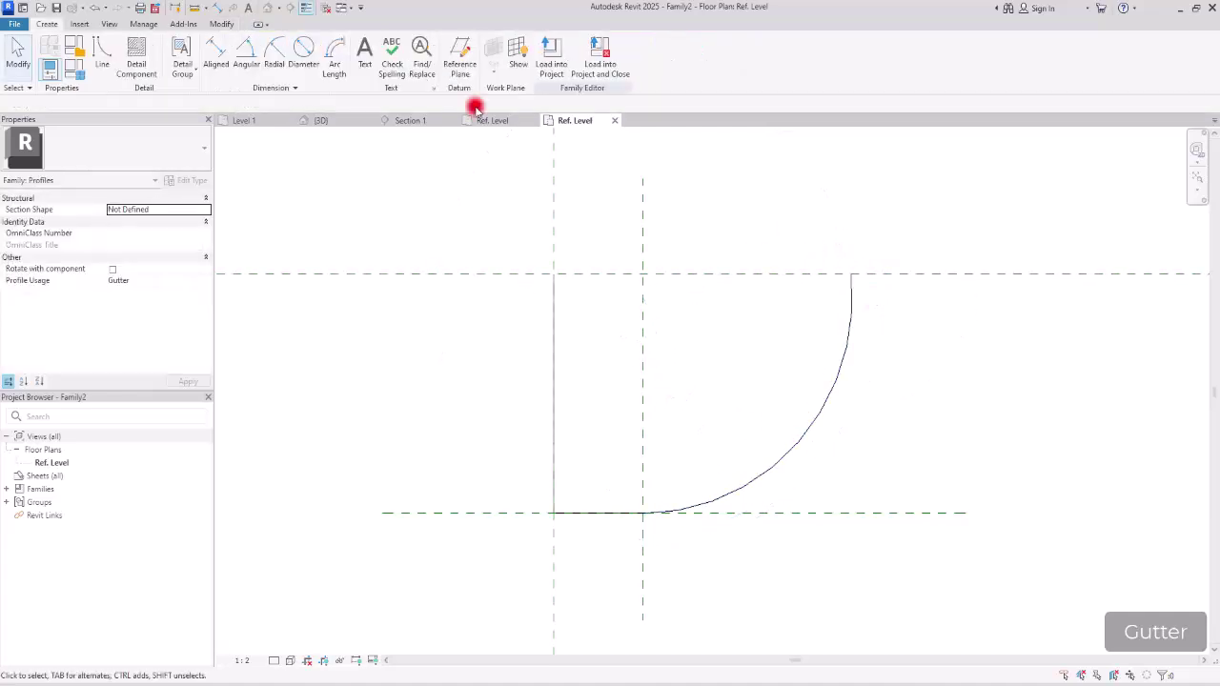
Step: Draw the gutter's front lip from the arc's upper end: 0.025 upward, a horizontal return inward, and 0.01 downward
left_click(99, 47)
scroll(986, 245, "up", 2)
scroll(726, 245, "up", 1)
left_click(727, 295)
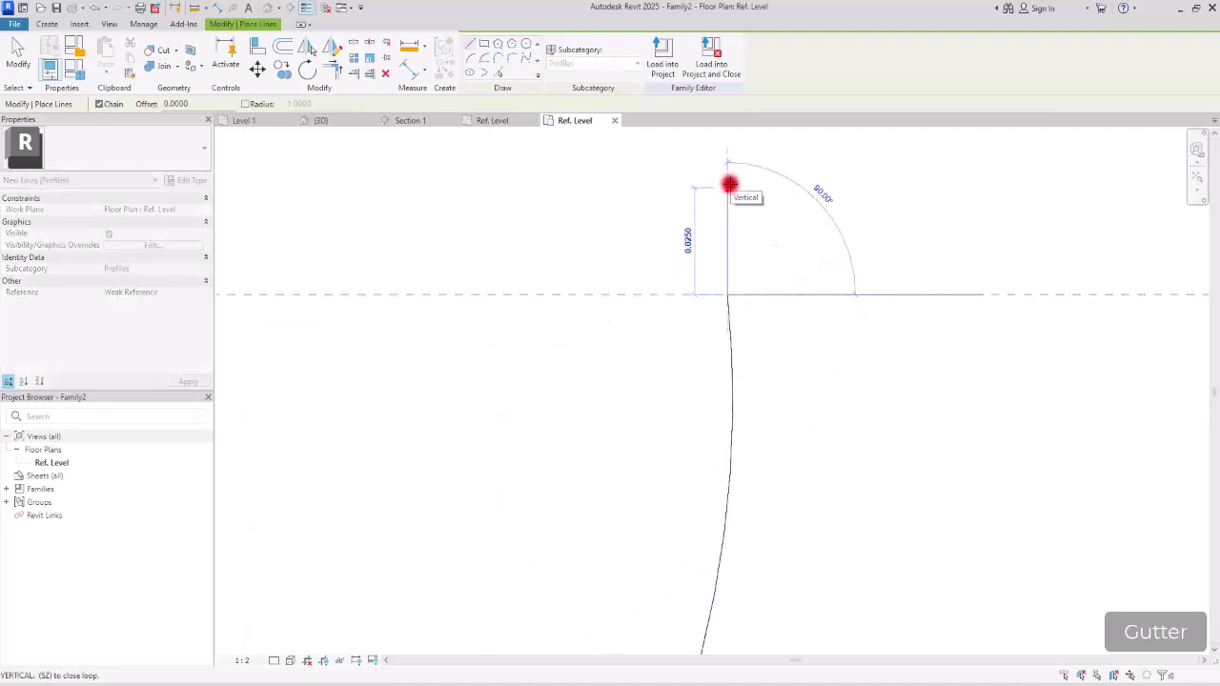
left_click(729, 184)
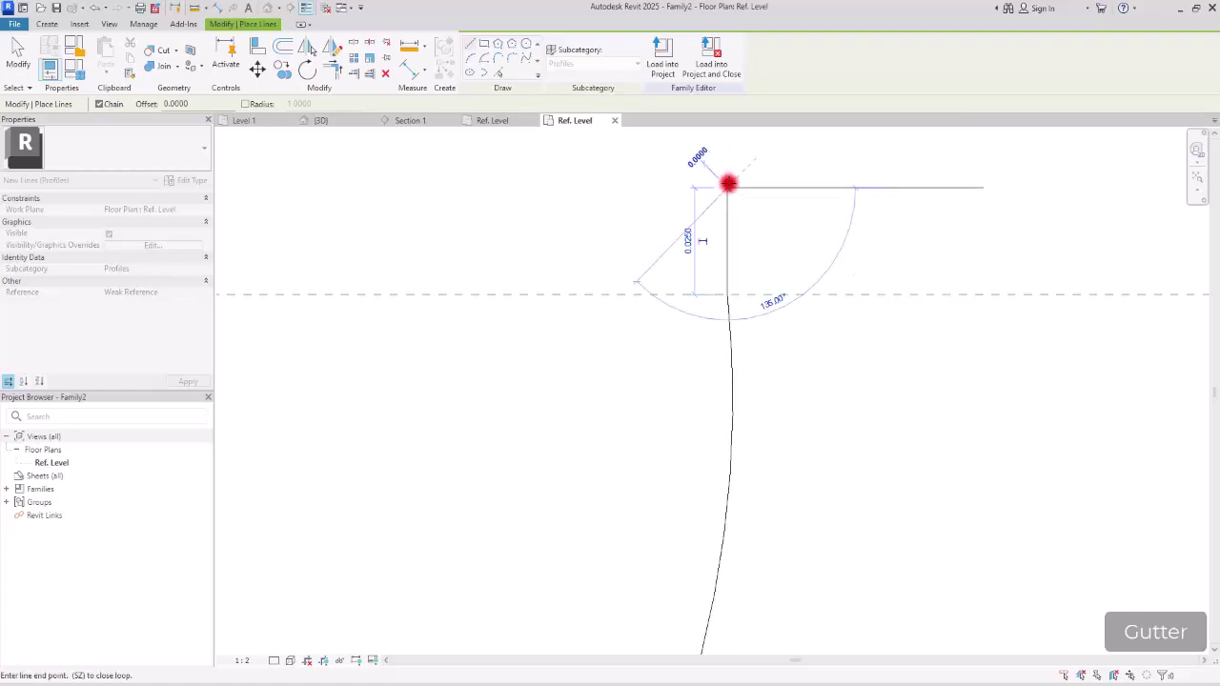
left_click(621, 188)
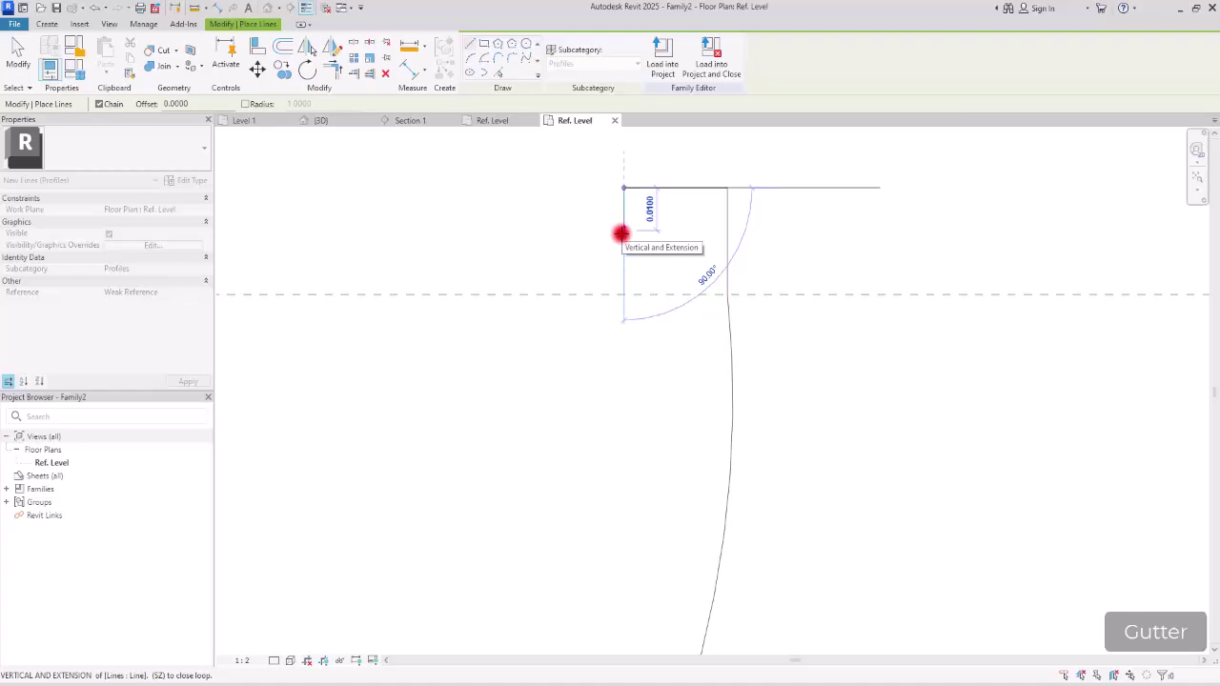
left_click(621, 234)
key("Escape")
key("Escape")
Step: Offset the outer profile lines inward by 0.0050 with Pick Lines to create the gutter's wall thickness
key("z")
key("f")
left_click(40, 24)
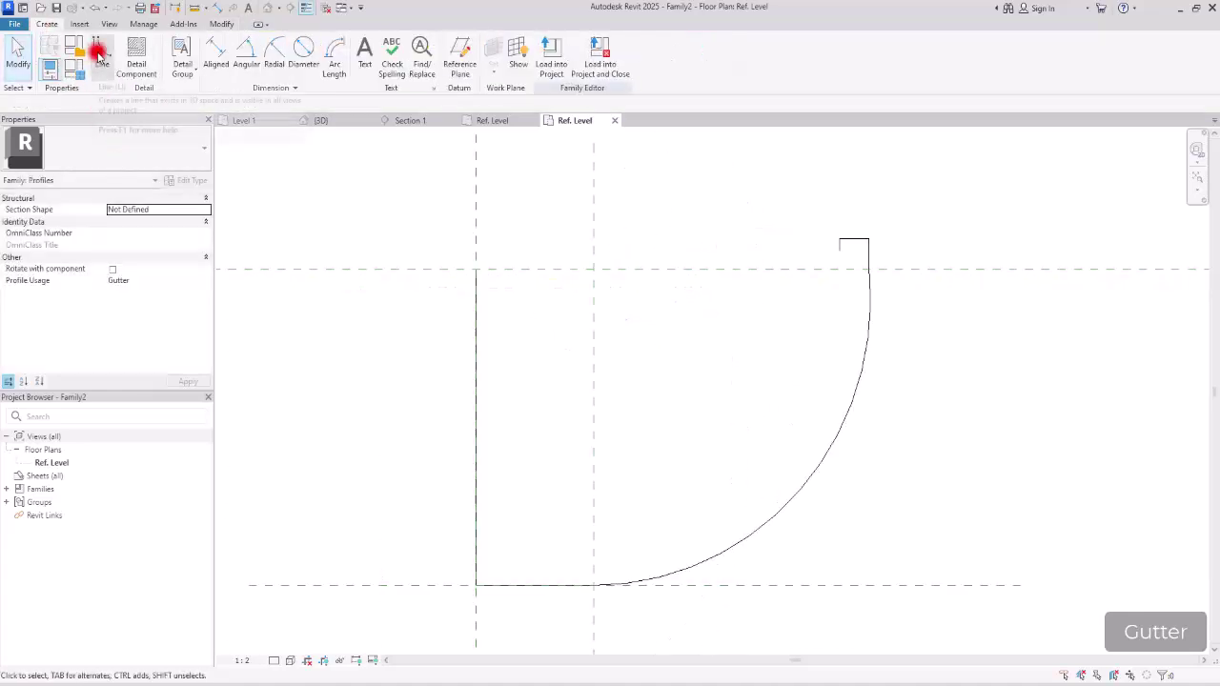
left_click(90, 48)
left_click(500, 74)
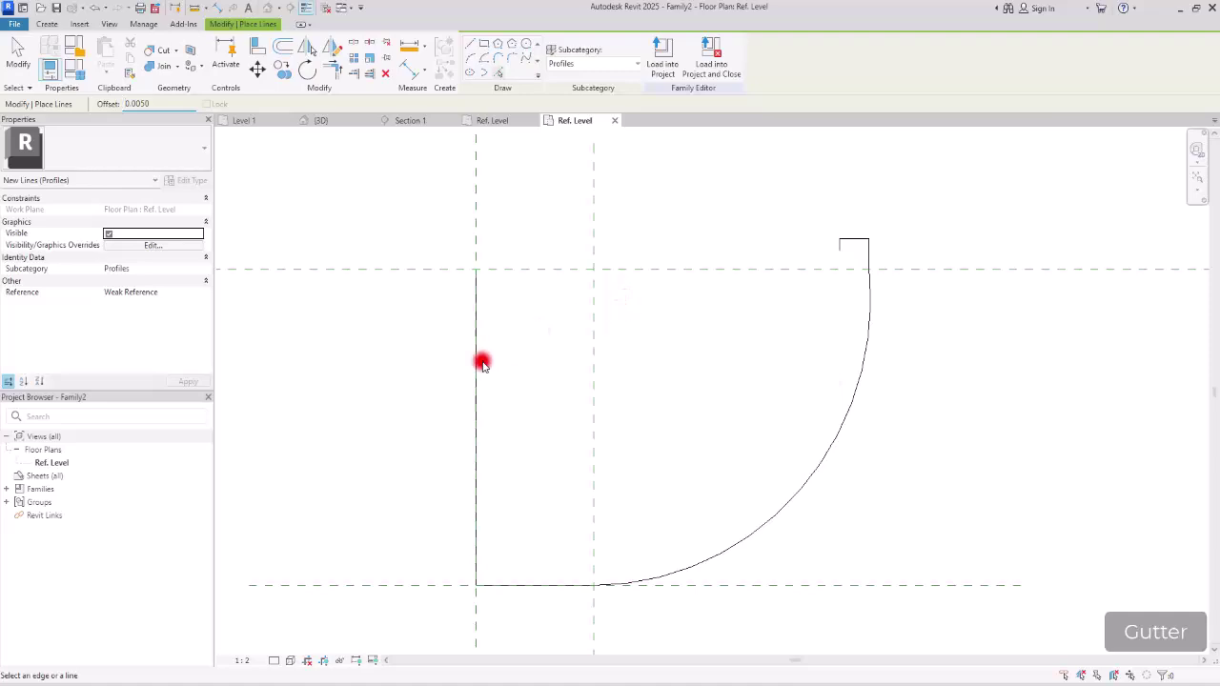
left_click(519, 584)
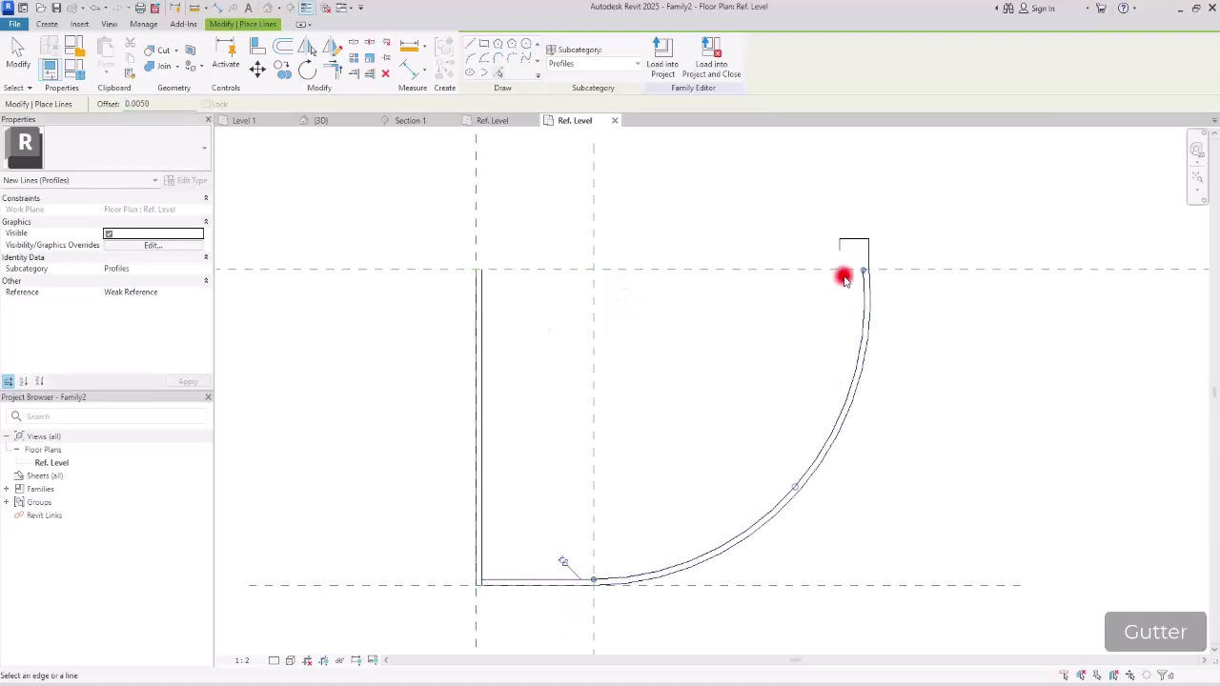
scroll(855, 245, "up", 4)
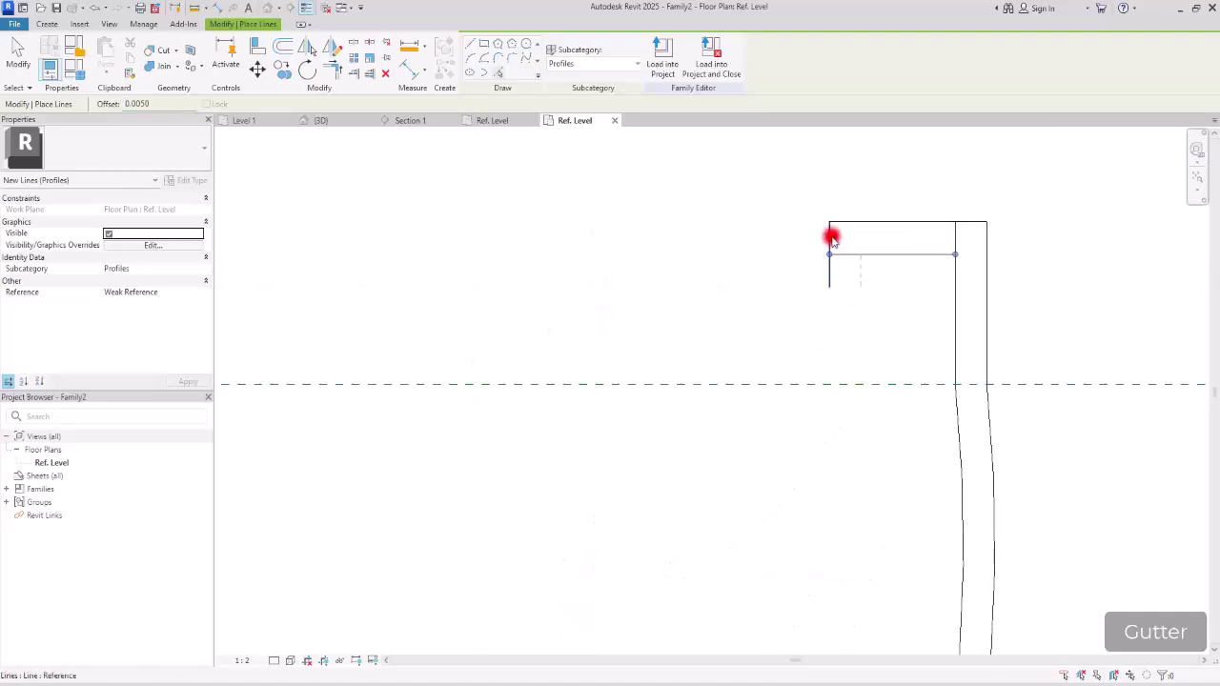
Step: Close the open ends of the gutter profile with short lines and trim the inner corners into a continuous loop
key("l")
key("i")
scroll(836, 278, "down", 3)
scroll(738, 308, "up", 3)
key("Escape")
key("Escape")
scroll(433, 319, "down", 3)
scroll(835, 311, "up", 4)
left_click(330, 70)
scroll(758, 324, "down", 4)
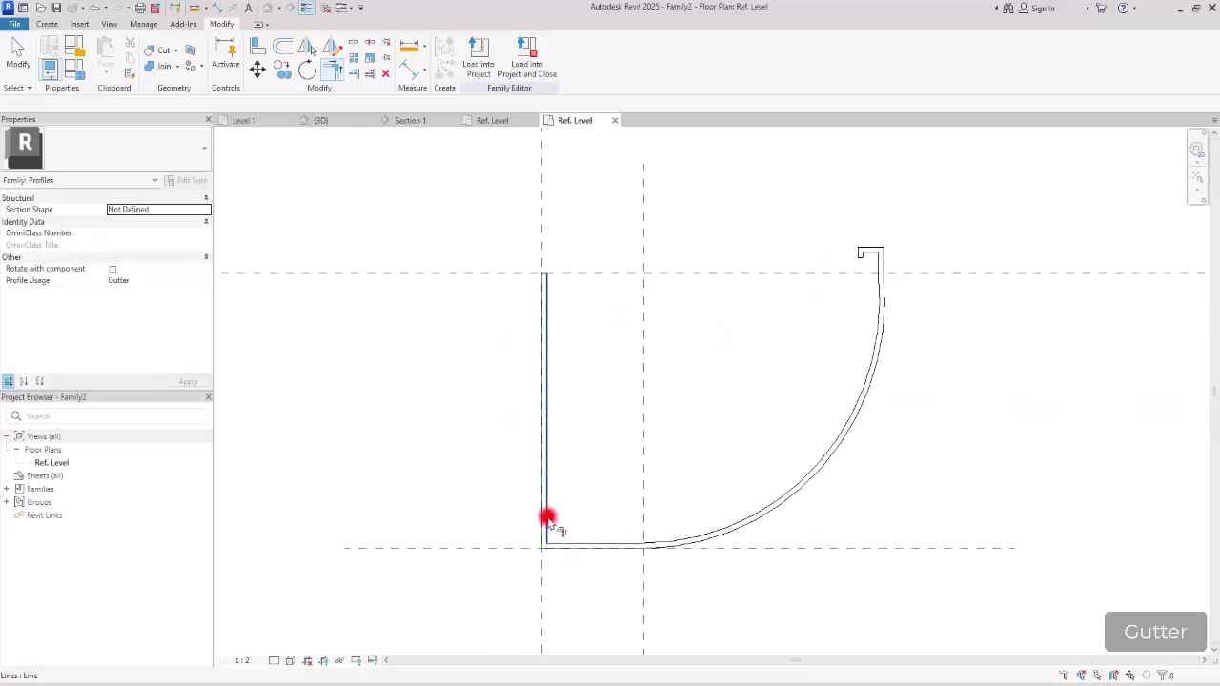
key("Escape")
Step: Load the gutter profile family into Project1 and open the Section 1 view
left_click(479, 63)
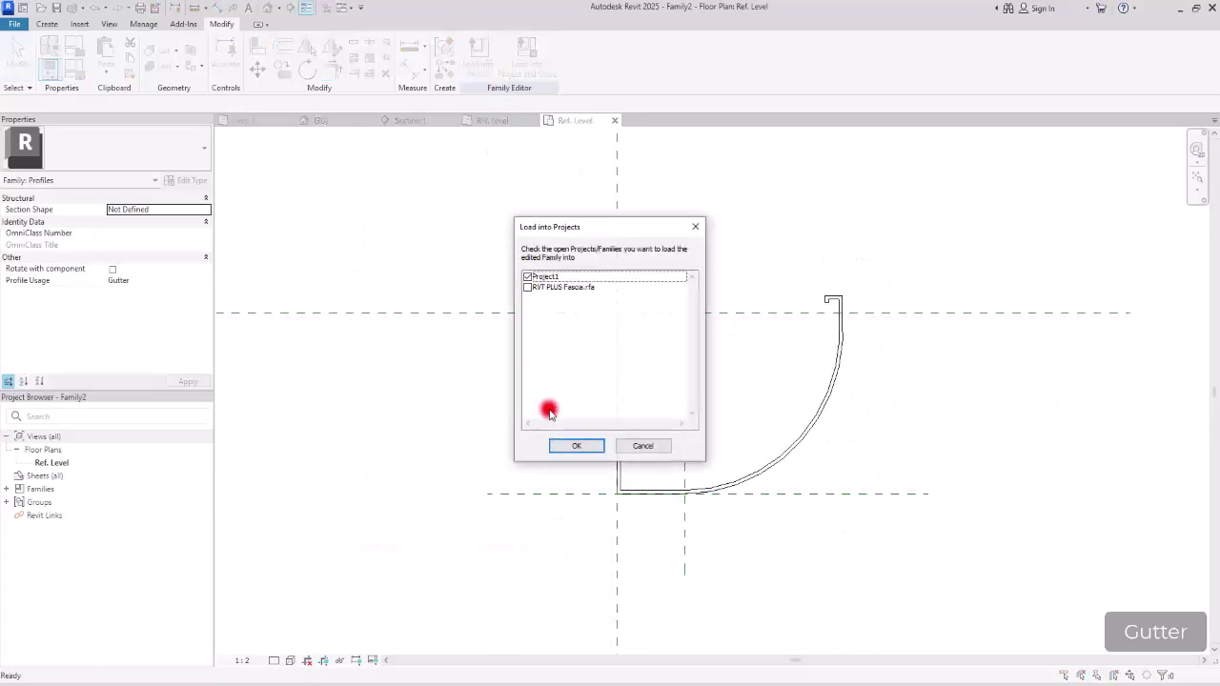
left_click(576, 447)
left_click(435, 120)
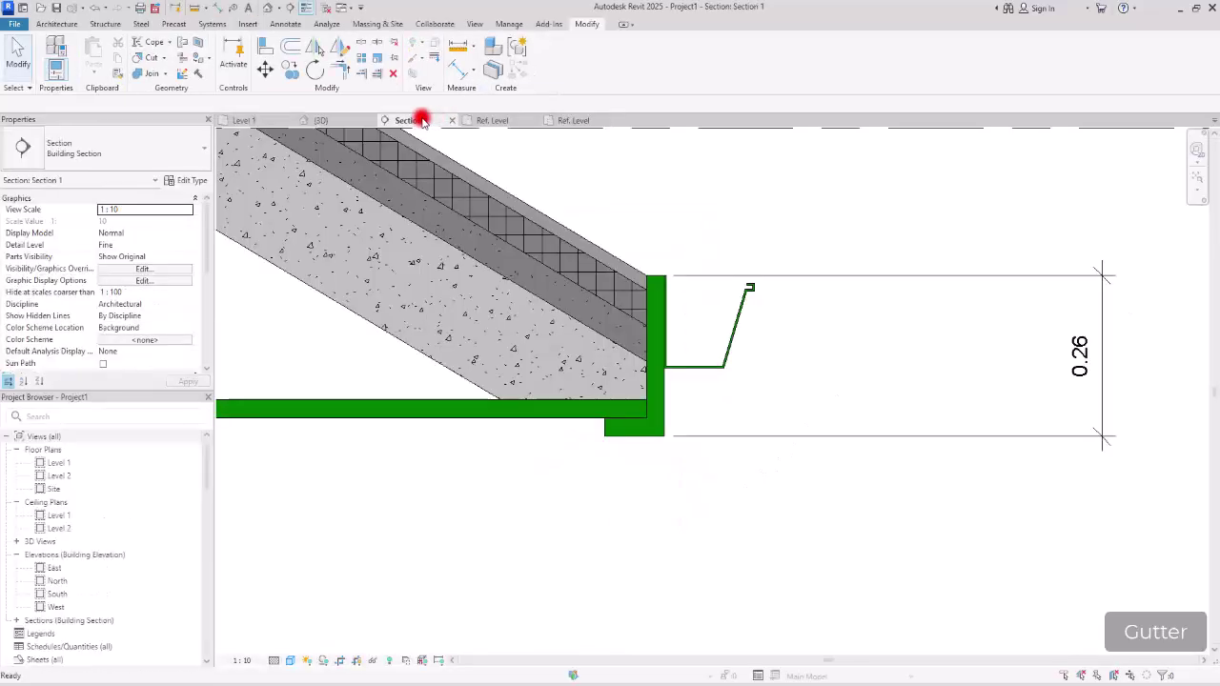
Step: Change the Gutter type's profile to Family2 : Family2
scroll(743, 388, "up", 2)
left_click(722, 297)
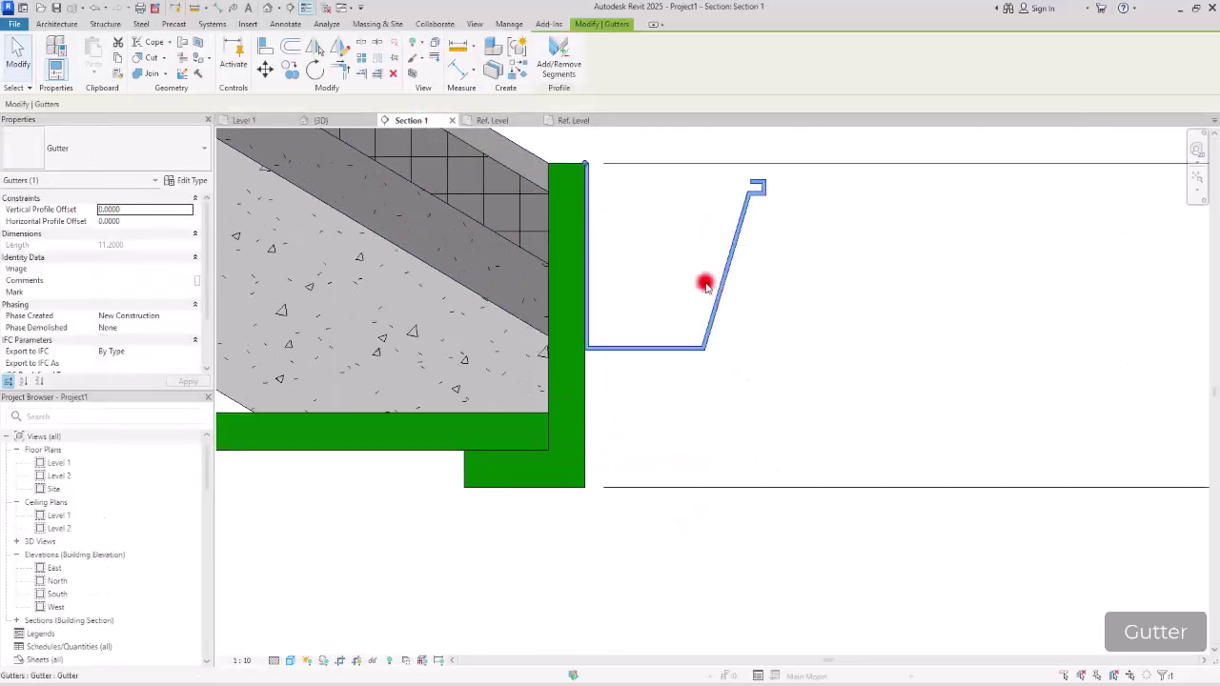
left_click(187, 181)
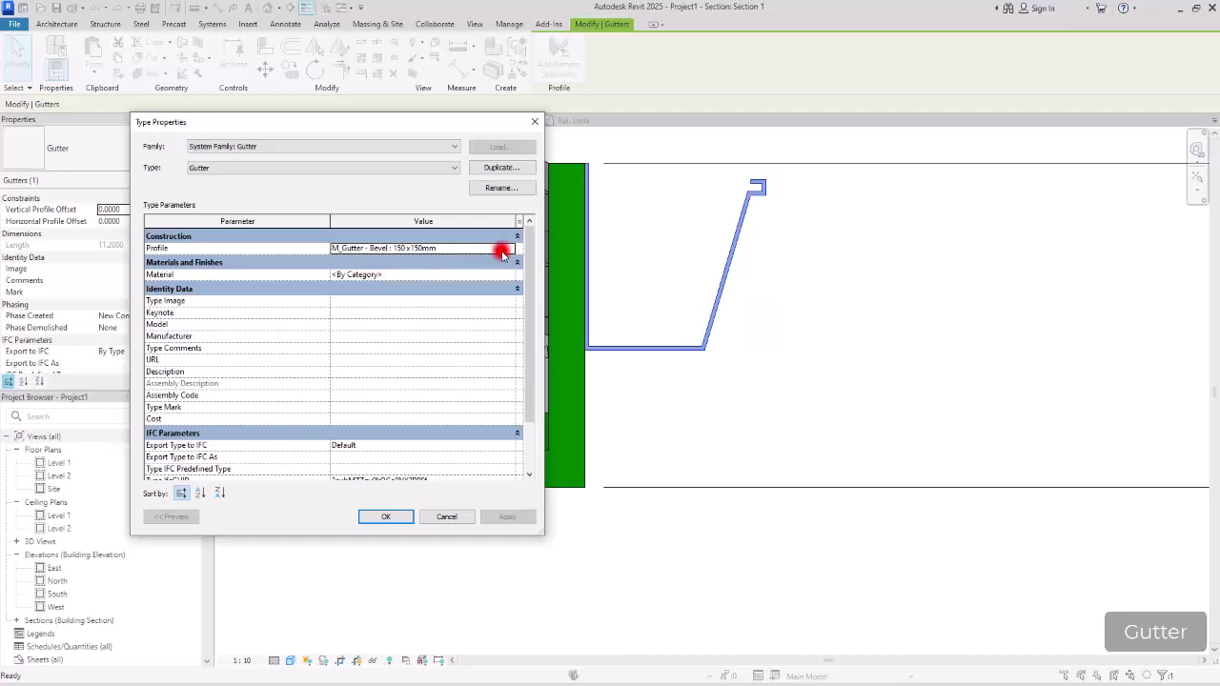
left_click(512, 251)
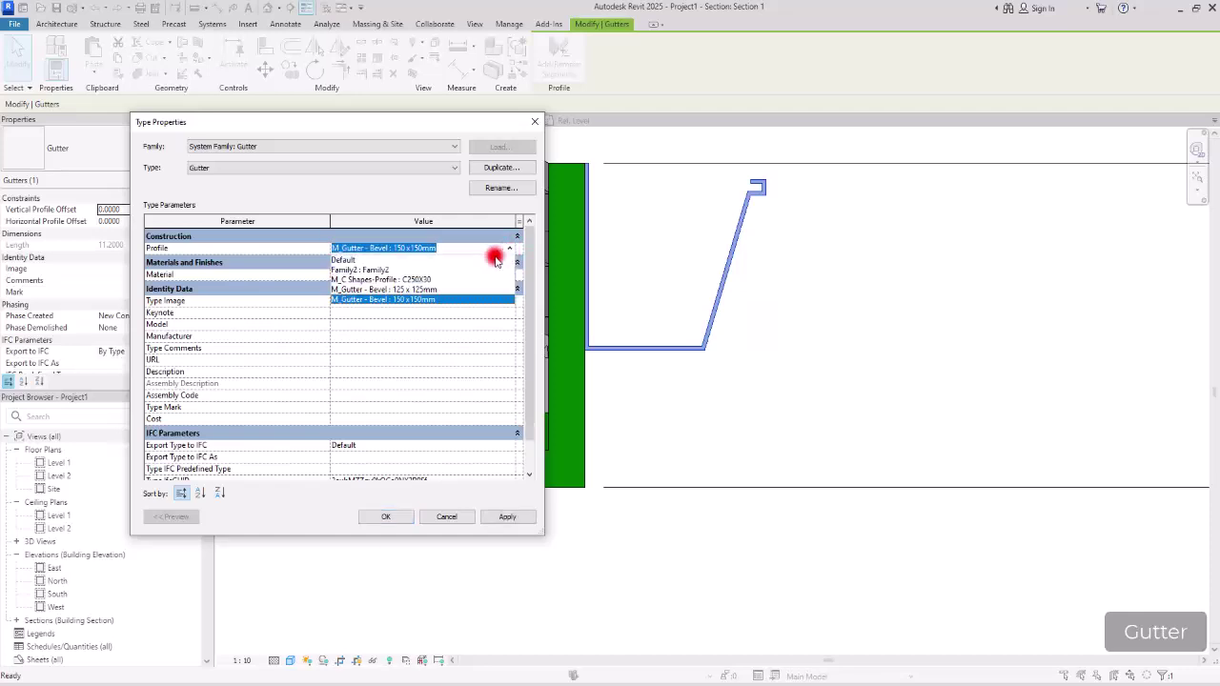
left_click(353, 270)
left_click(508, 518)
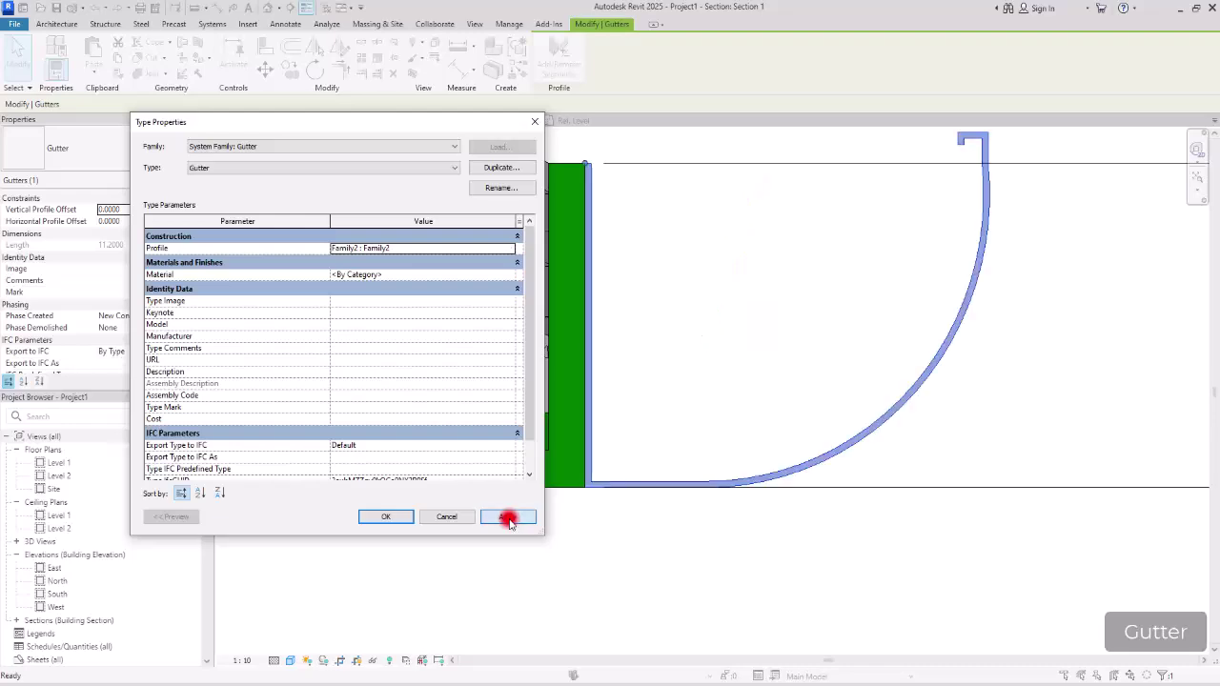
left_click(373, 516)
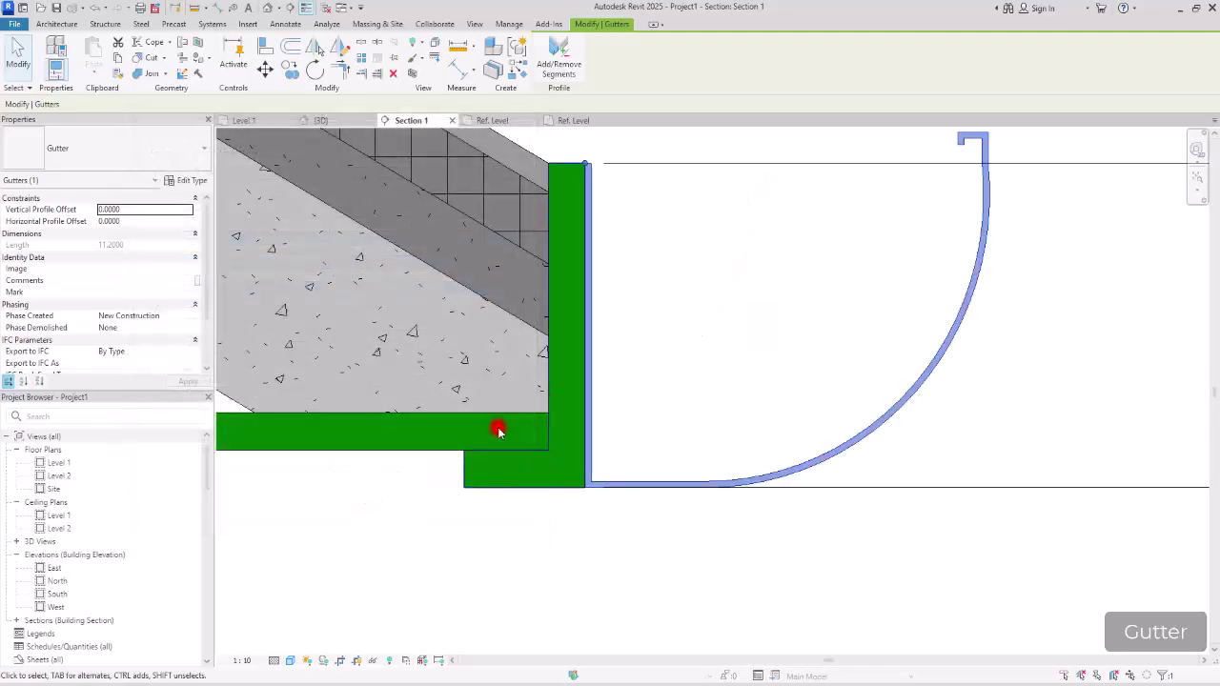
Step: Examine how the new gutter profile sits against the fascia in the section and in the 3D view
scroll(716, 375, "down", 5)
scroll(713, 372, "up", 3)
left_click(713, 372)
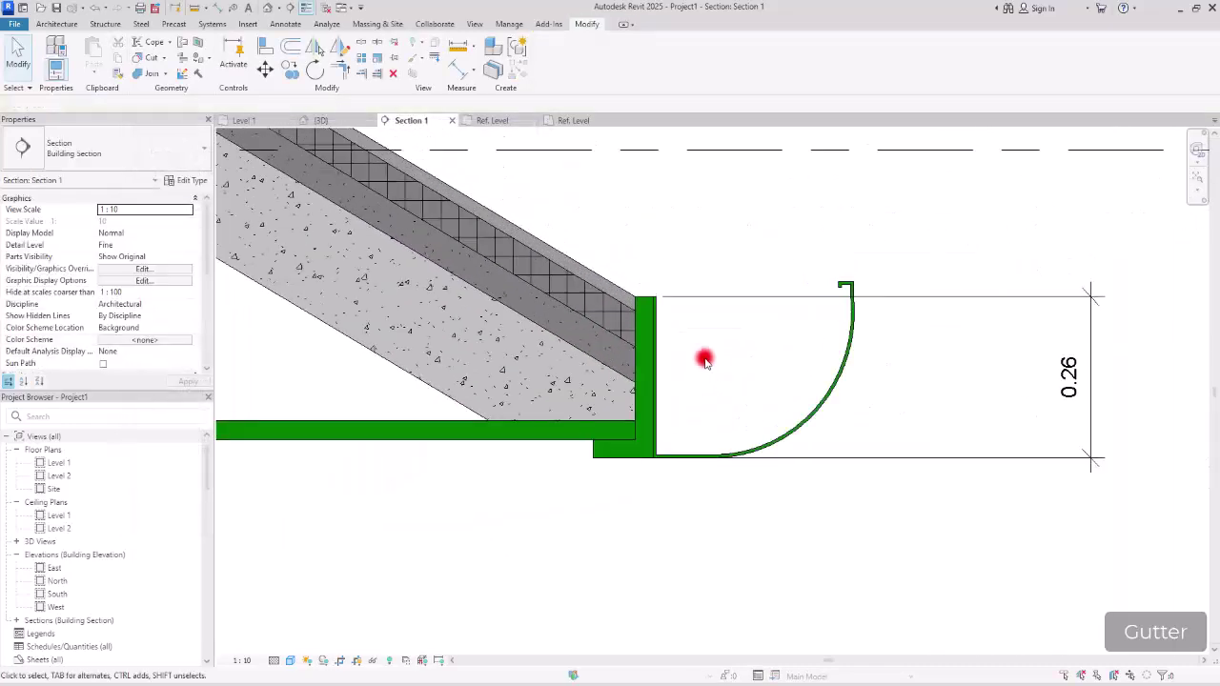
left_click(269, 8)
middle_click_drag(657, 395, 724, 493, "shift")
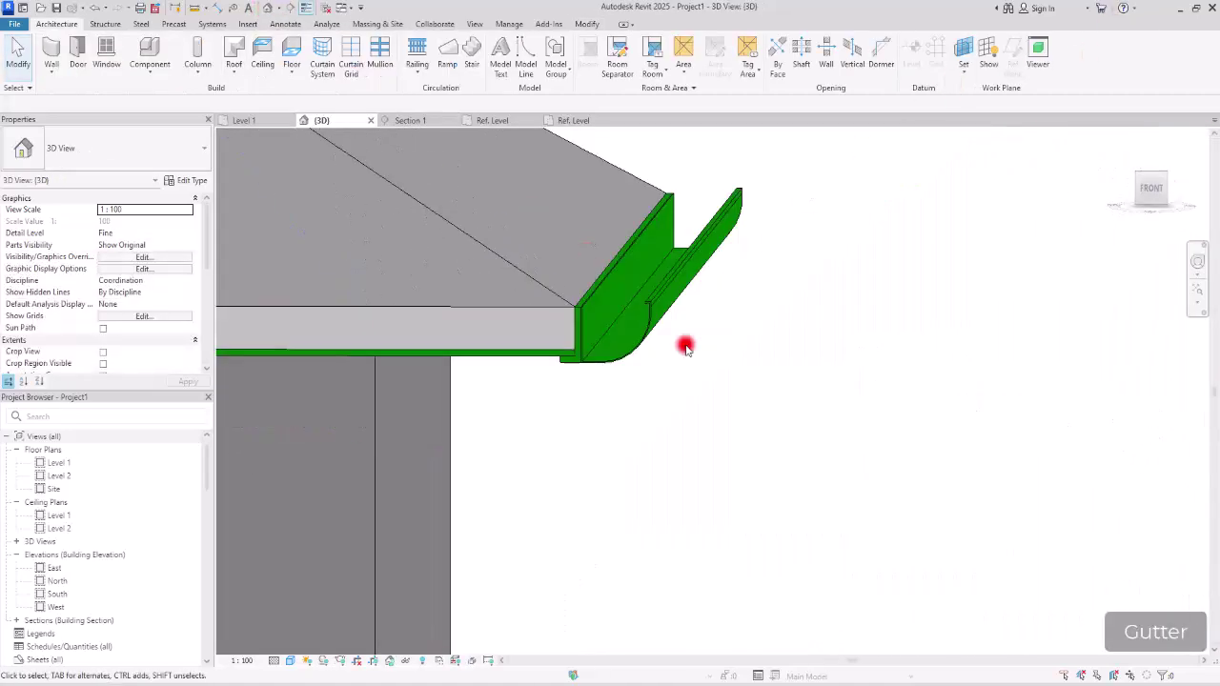
middle_click_drag(618, 396, 880, 409, "shift")
scroll(799, 381, "down", 3)
scroll(735, 388, "up", 3)
middle_click_drag(735, 388, 686, 377, "shift")
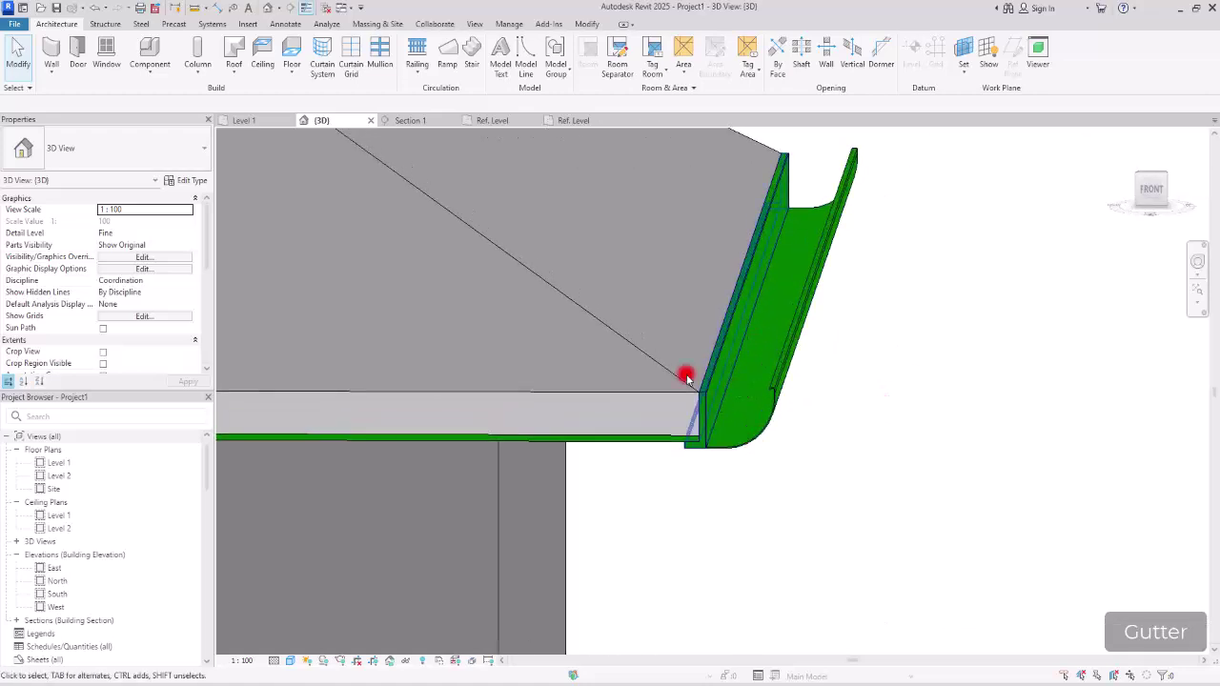
Step: In the gutter profile family, delete the inner and outer lines of the flat bottom
left_click(587, 120)
scroll(676, 510, "up", 3)
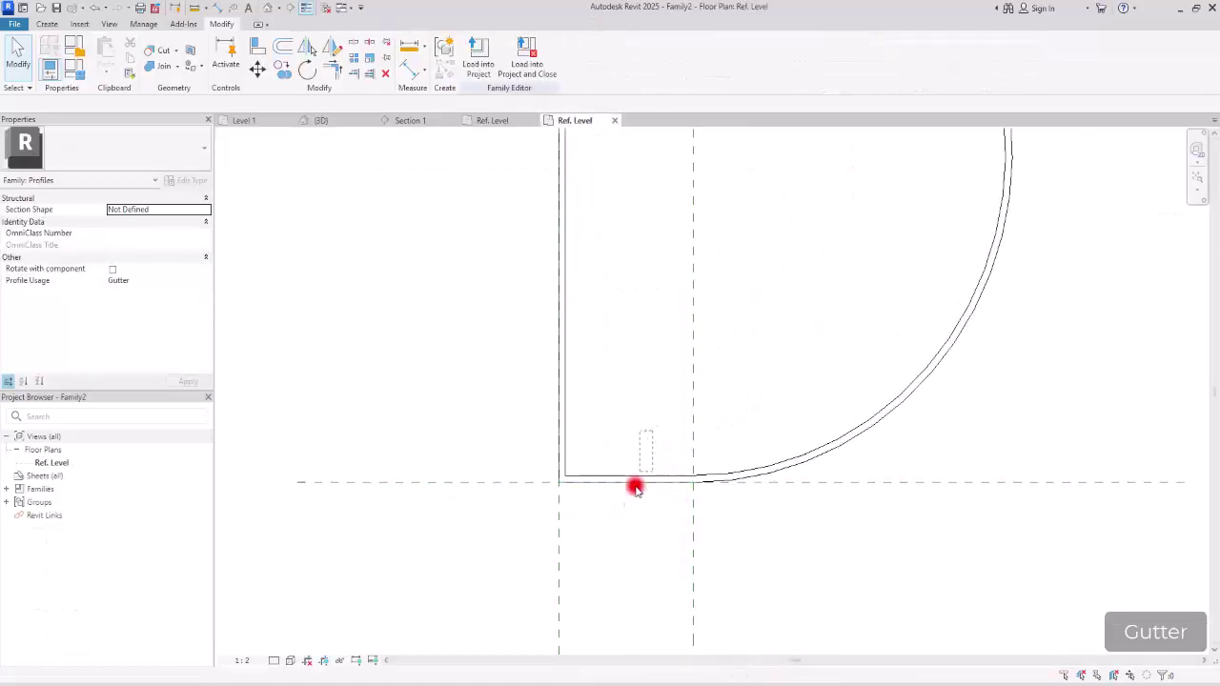
left_click(635, 486)
left_click(617, 441)
left_click(593, 479)
key("Delete")
left_click(627, 486)
left_click(657, 469)
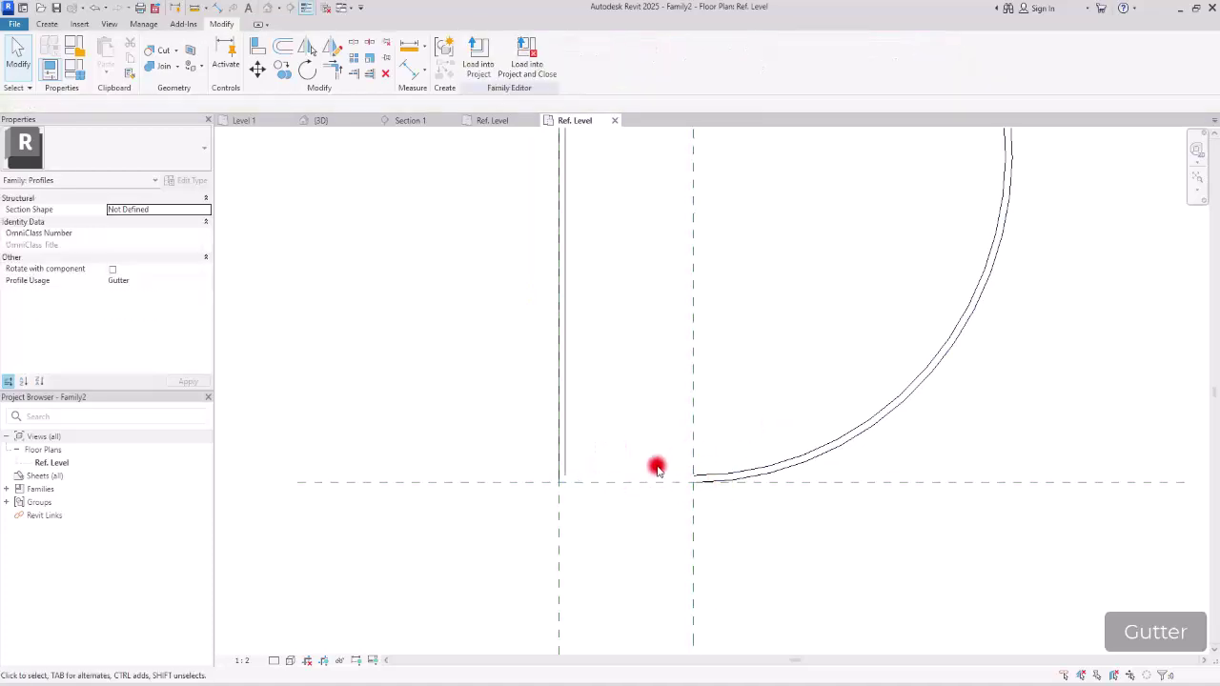
Step: Move the curved front and lip of the gutter profile horizontally so the outer arc starts at the base of the vertical back
scroll(657, 469, "down", 3)
left_click_drag(626, 218, 932, 582)
scroll(702, 501, "up", 3)
scroll(703, 500, "up", 2)
left_click(255, 68)
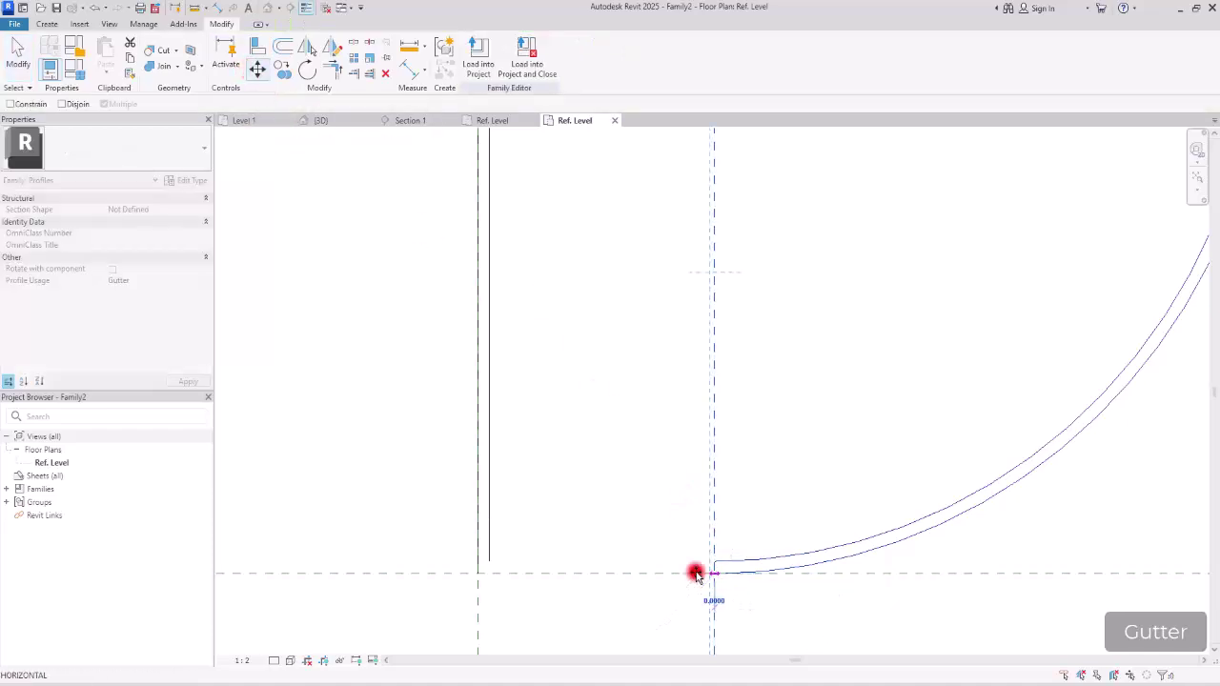
left_click(478, 573)
key("Escape")
Step: Trim the gutter profile's arc and back lines to a clean corner at the base
left_click(331, 70)
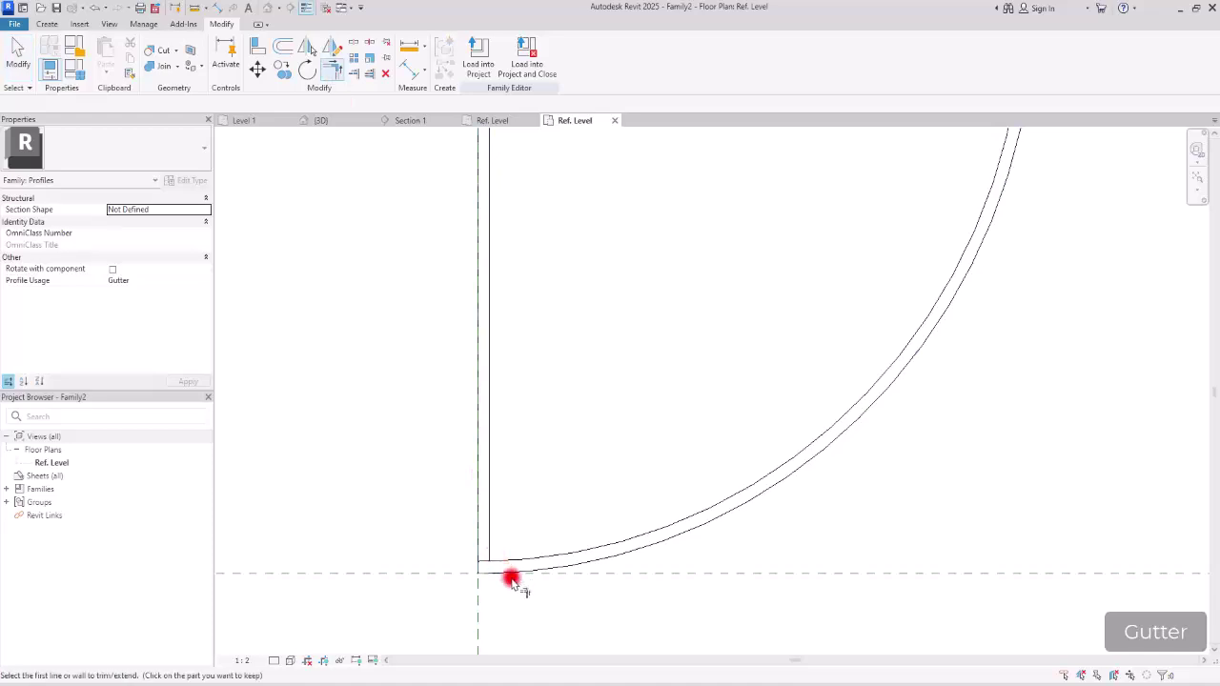
left_click(491, 576)
left_click(477, 553)
key("Escape")
Step: Reload the gutter profile into Project1, overwriting the existing version and its parameter values, and view the gutter in 3D
left_click(479, 62)
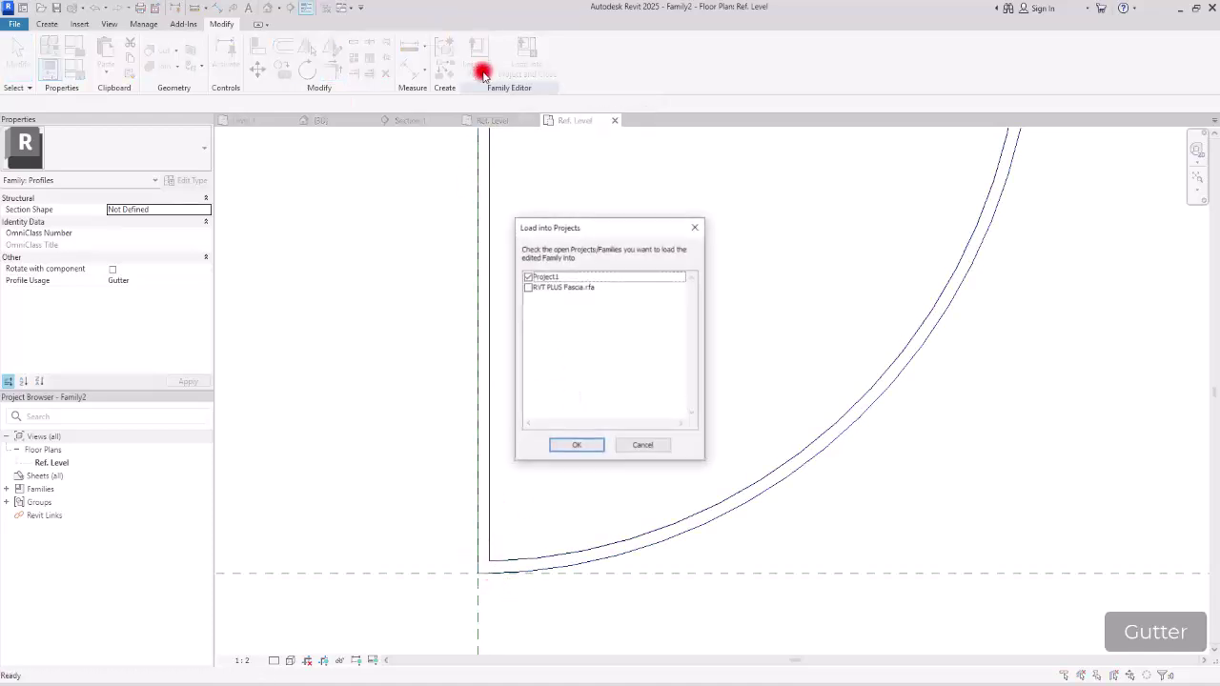
left_click(572, 445)
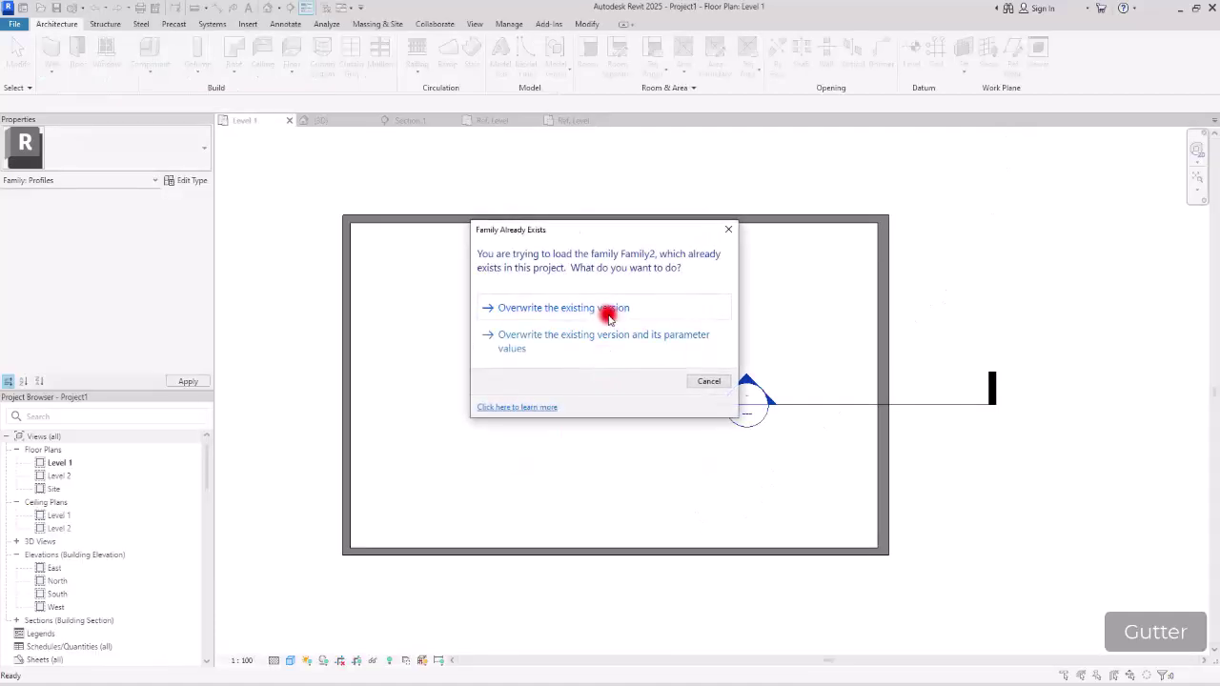
left_click(584, 336)
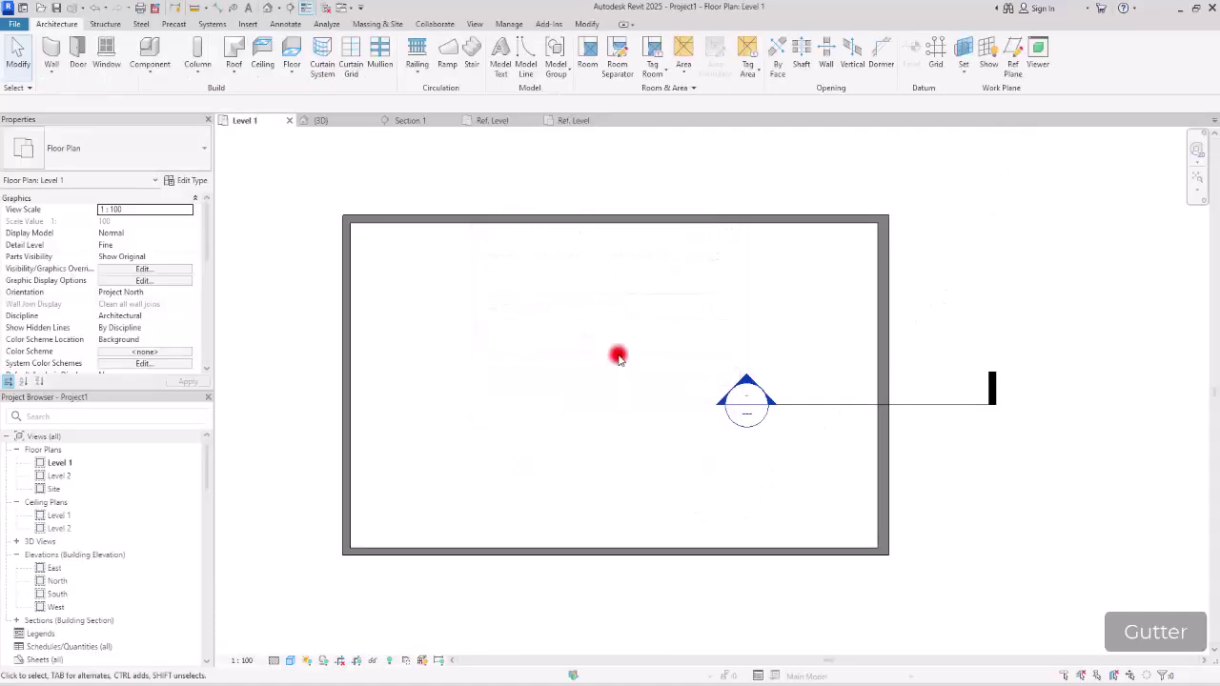
left_click(324, 120)
middle_click_drag(691, 420, 855, 291, "shift")
scroll(847, 430, "up", 3)
scroll(834, 460, "down", 3)
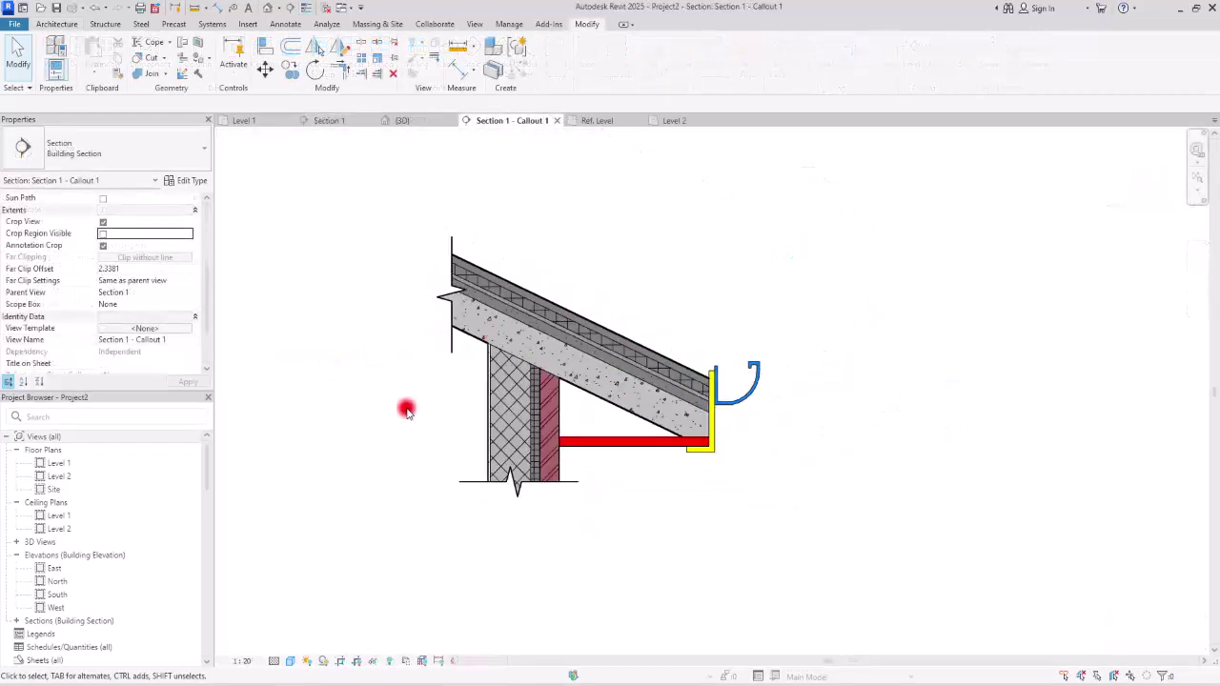
Step: Inspect the soffit, fascia and gutter of the finished eaves detail in Project2's Section 1 - Callout 1 view
scroll(572, 448, "up", 6)
middle_click_drag(817, 504, 755, 519)
left_click(731, 457)
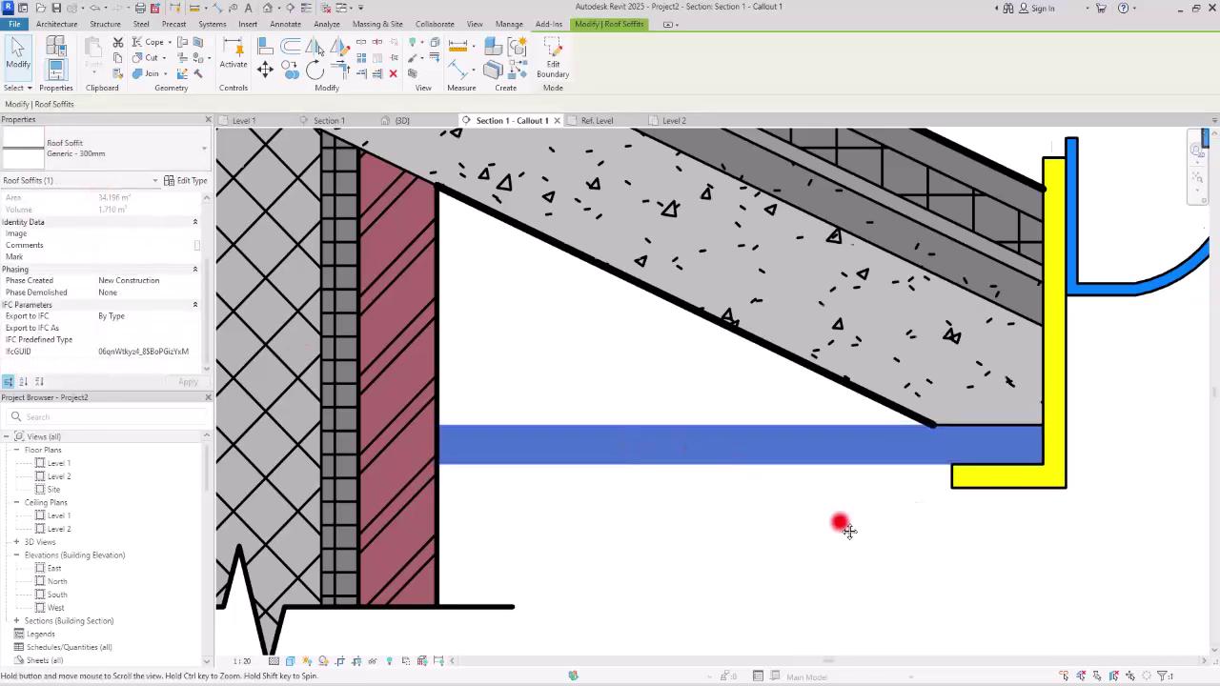
middle_click_drag(886, 528, 578, 545)
left_click(621, 507)
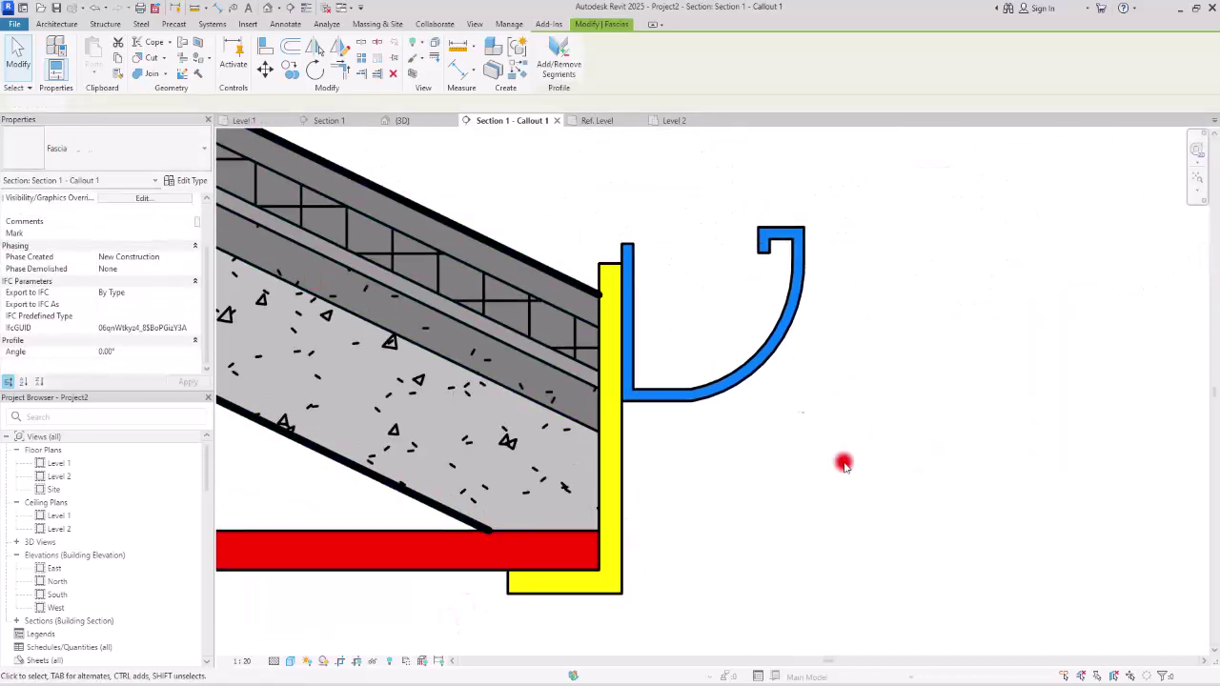
left_click(817, 430)
scroll(817, 430, "down", 2)
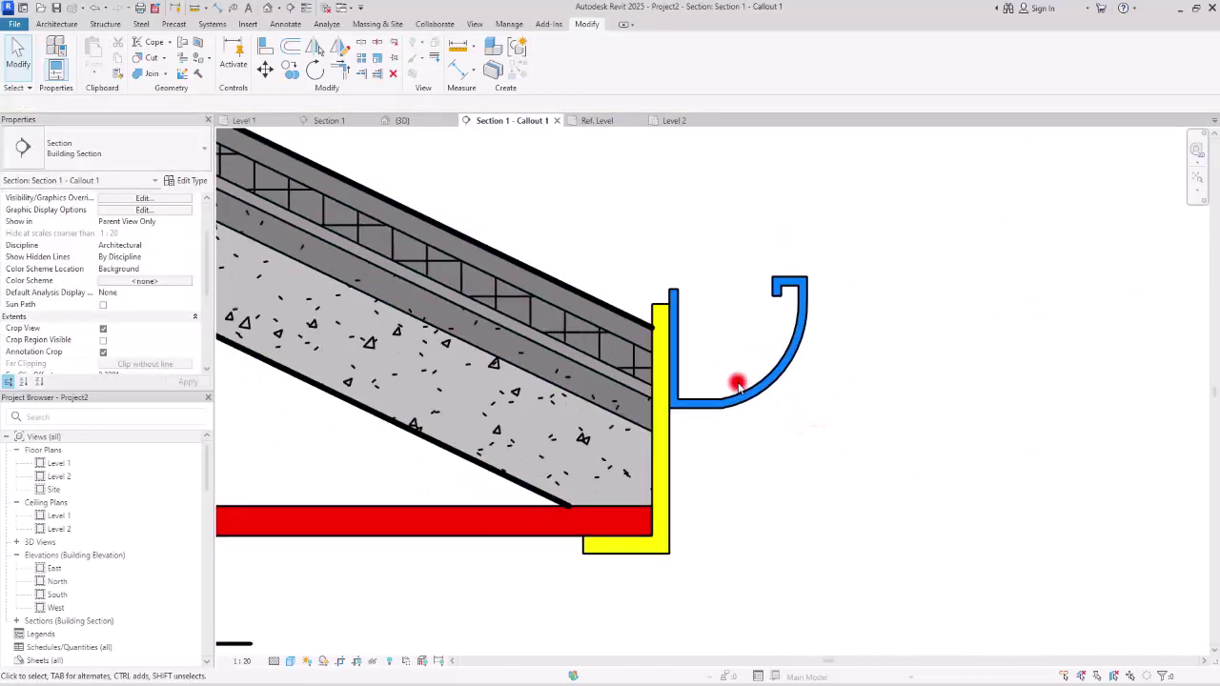